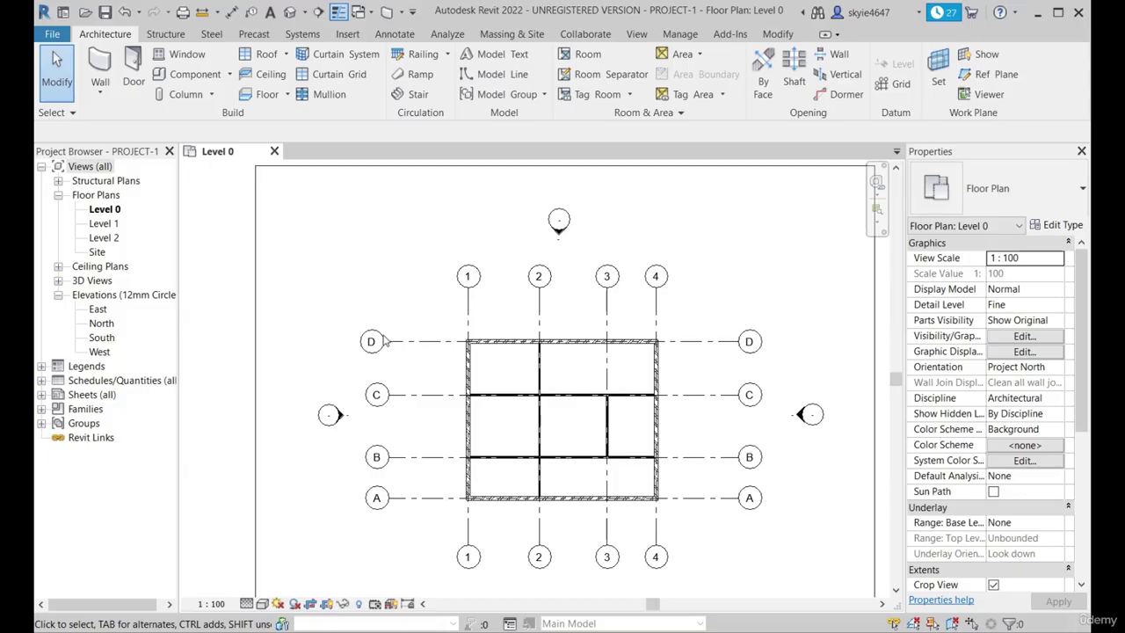
Step: Start the Door command and choose the 1510x2110mm type of the Doors_ExtDbl_Flush family
{"action": "scroll", "coordinate": [534, 387], "scroll_direction": "up", "scroll_amount": 3}
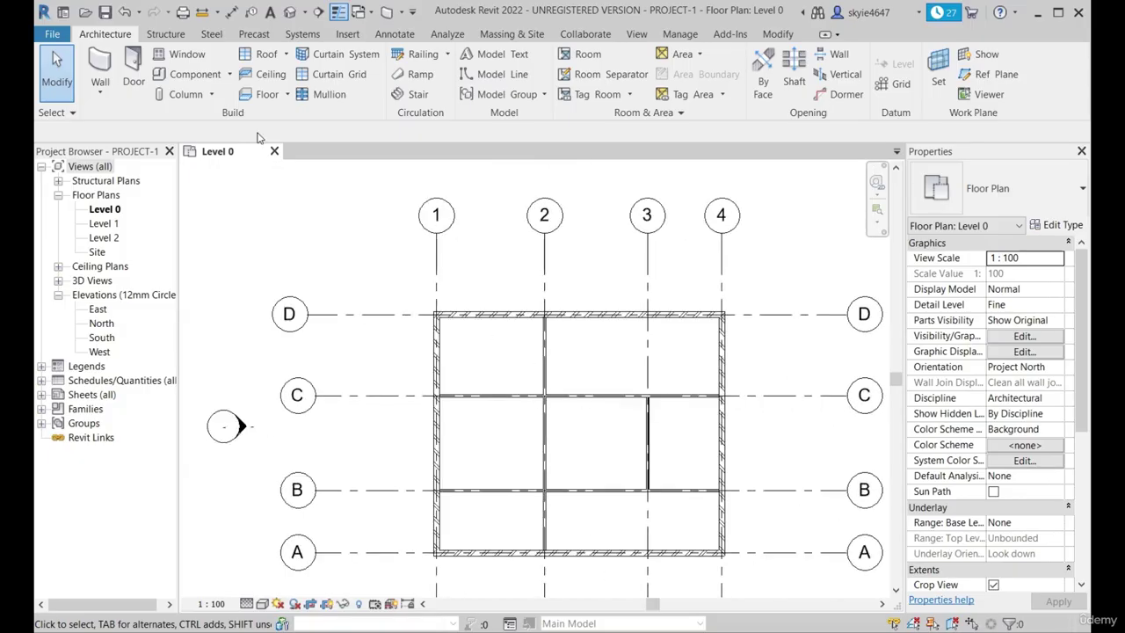
{"action": "scroll", "coordinate": [478, 345], "scroll_direction": "down", "scroll_amount": 1}
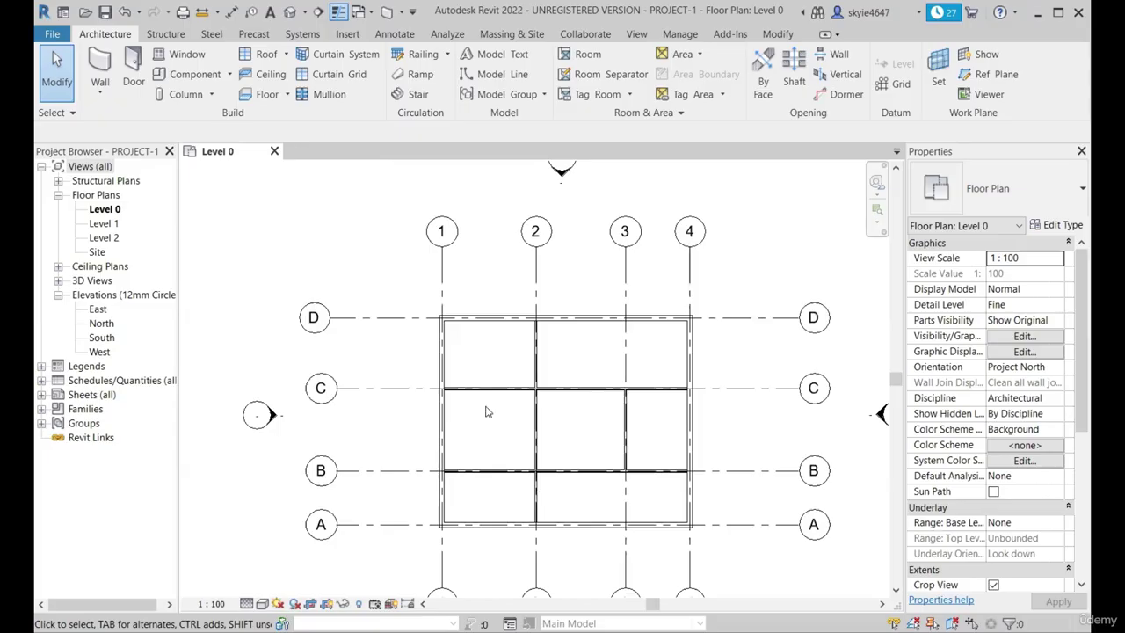
{"action": "scroll", "coordinate": [441, 315], "scroll_direction": "up", "scroll_amount": 1}
{"action": "scroll", "coordinate": [489, 348], "scroll_direction": "down", "scroll_amount": 1}
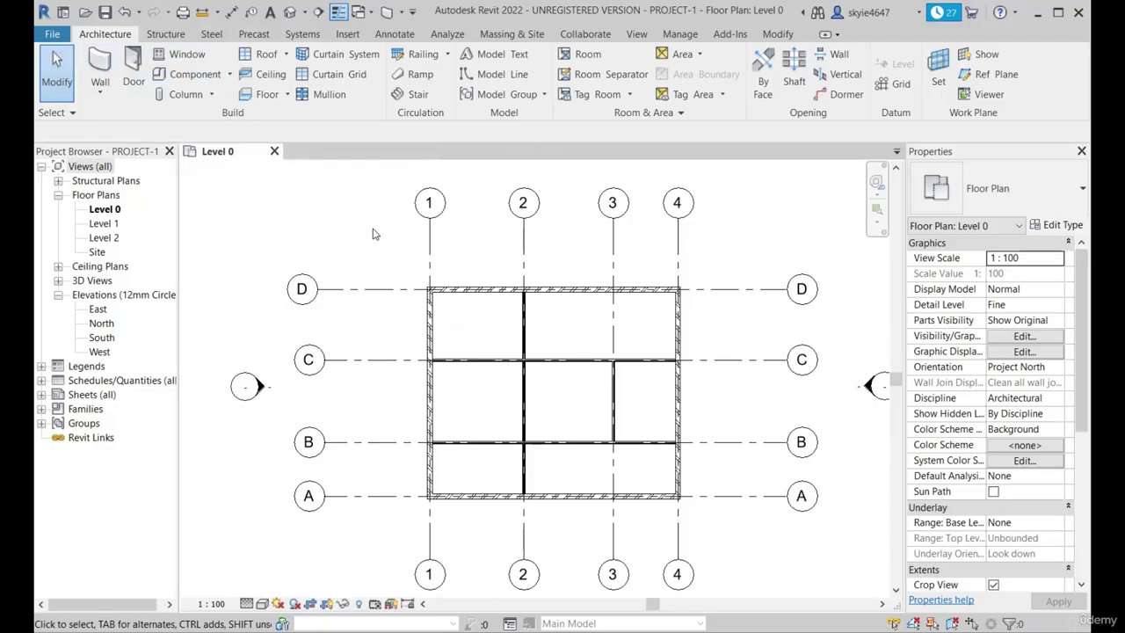
{"action": "scroll", "coordinate": [580, 397], "scroll_direction": "up", "scroll_amount": 2}
{"action": "scroll", "coordinate": [545, 334], "scroll_direction": "down", "scroll_amount": 1}
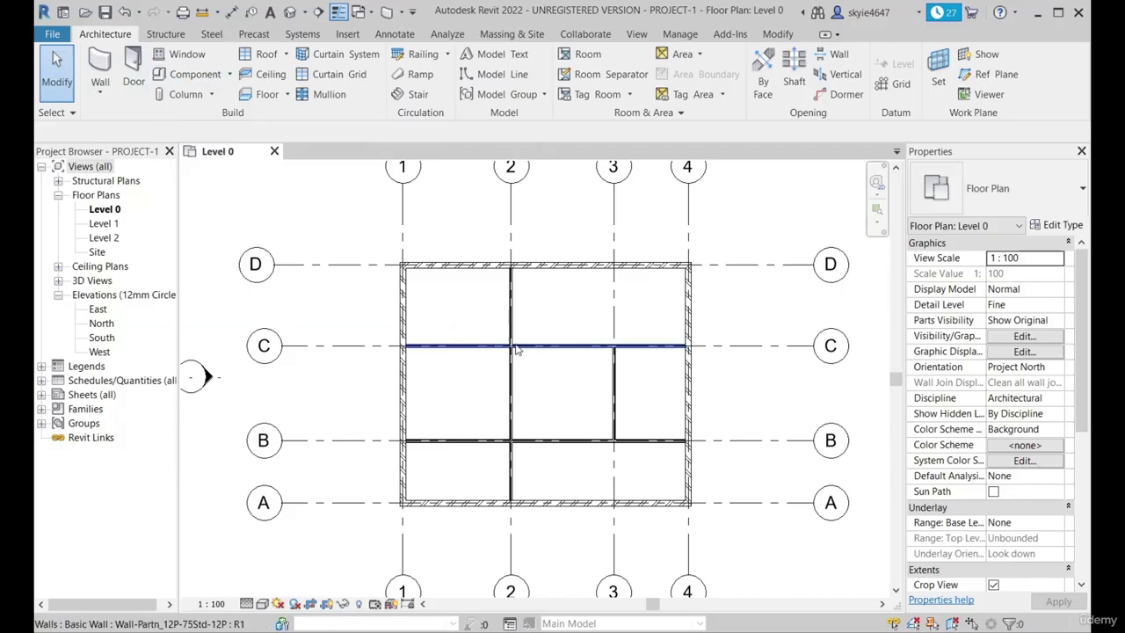
{"action": "left_click", "coordinate": [134, 77]}
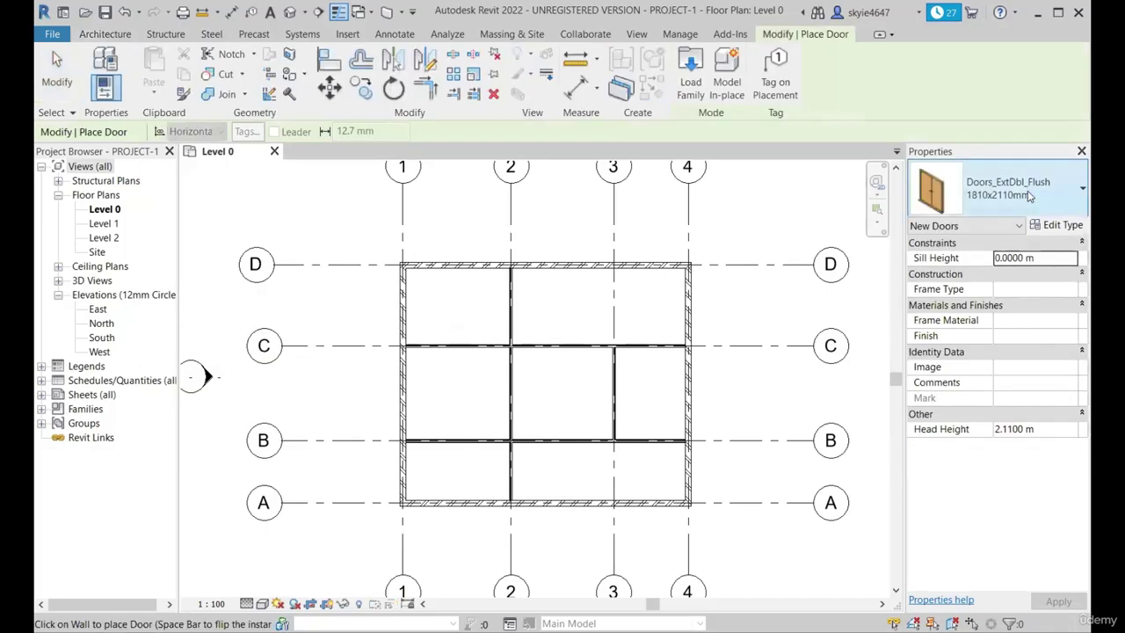
{"action": "left_click", "coordinate": [1028, 196]}
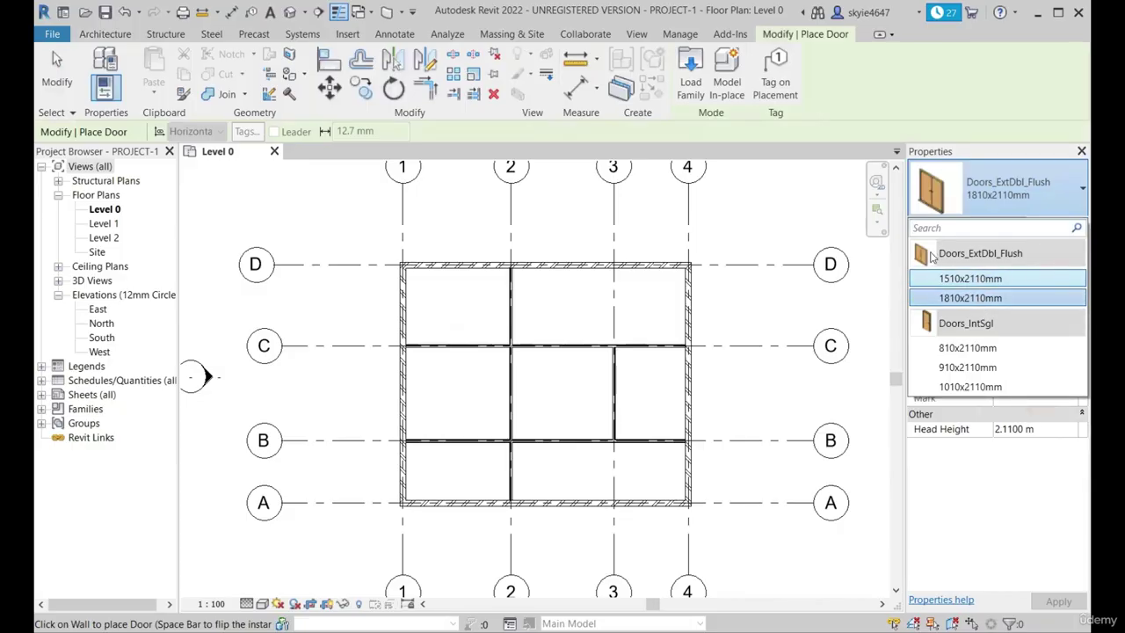
{"action": "mouse_move", "coordinate": [922, 324]}
{"action": "scroll", "coordinate": [421, 399], "scroll_direction": "up", "scroll_amount": 1}
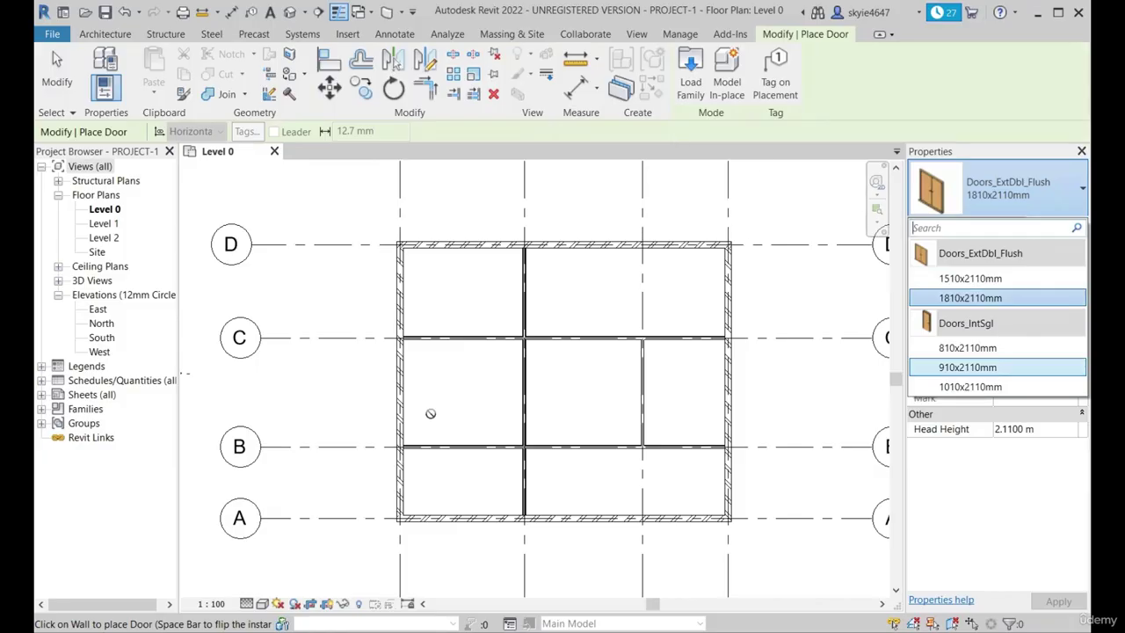
{"action": "scroll", "coordinate": [432, 380], "scroll_direction": "down", "scroll_amount": 1}
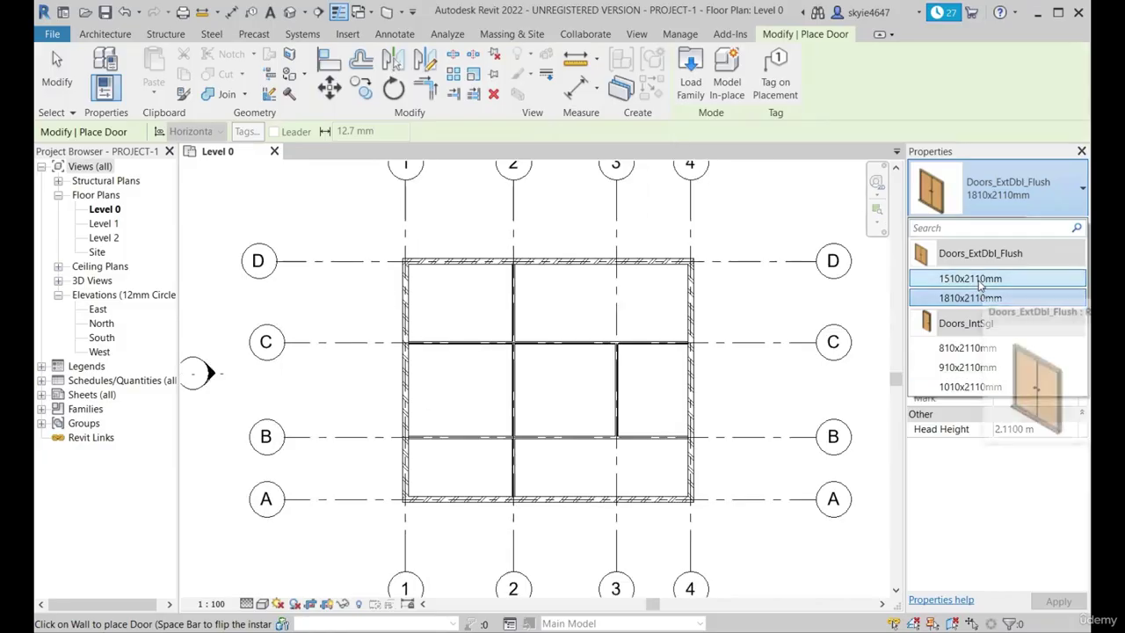
{"action": "left_click", "coordinate": [964, 286]}
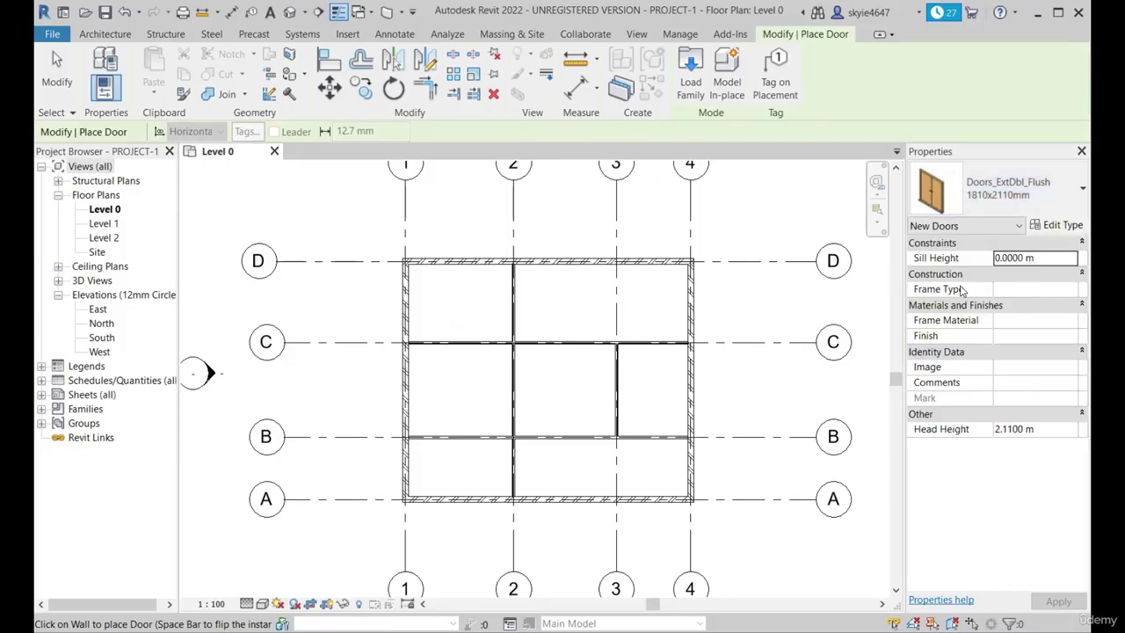
Step: Place the double door in the exterior wall on grid 1, between grids B and C, opening outward and about 0.7 m from the grid C wall
{"action": "scroll", "coordinate": [370, 395], "scroll_direction": "up", "scroll_amount": 2}
{"action": "scroll", "coordinate": [375, 379], "scroll_direction": "down", "scroll_amount": 3}
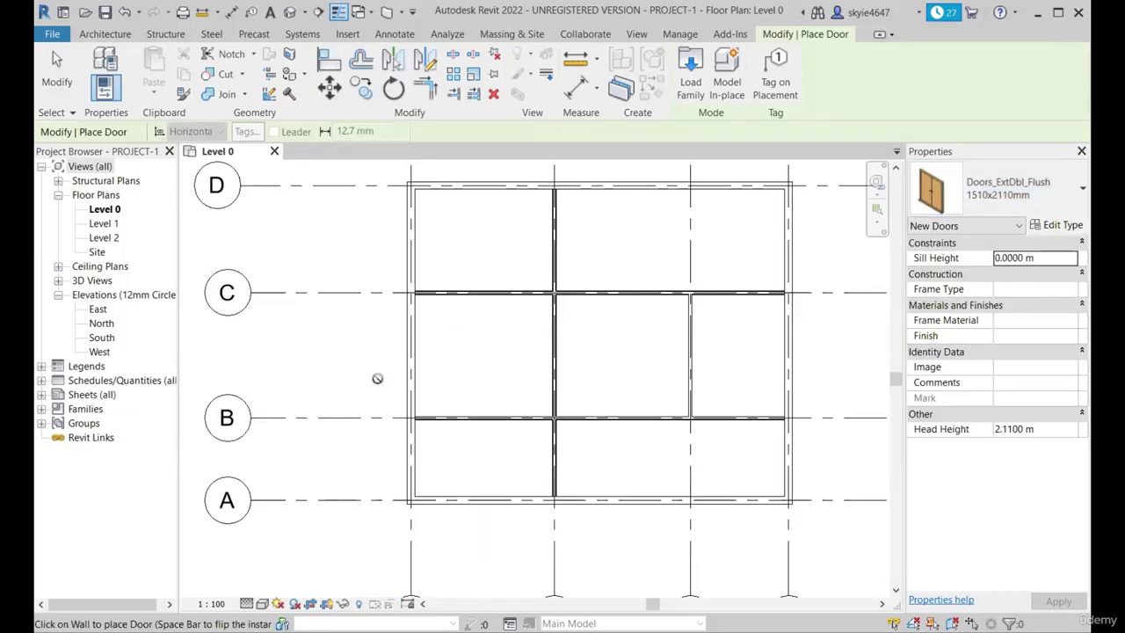
{"action": "scroll", "coordinate": [432, 347], "scroll_direction": "up", "scroll_amount": 3}
{"action": "middle_click_drag", "start_coordinate": [395, 387], "coordinate": [388, 478]}
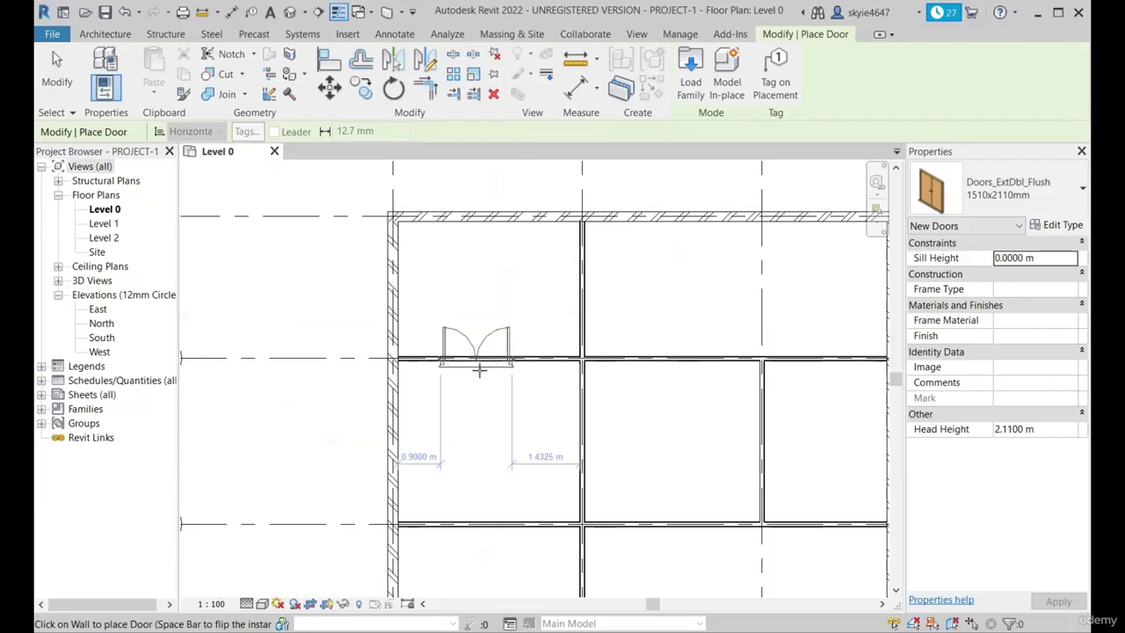
{"action": "scroll", "coordinate": [471, 386], "scroll_direction": "down", "scroll_amount": 2}
{"action": "scroll", "coordinate": [474, 457], "scroll_direction": "up", "scroll_amount": 1}
{"action": "scroll", "coordinate": [464, 500], "scroll_direction": "down", "scroll_amount": 1}
{"action": "scroll", "coordinate": [463, 500], "scroll_direction": "up", "scroll_amount": 2}
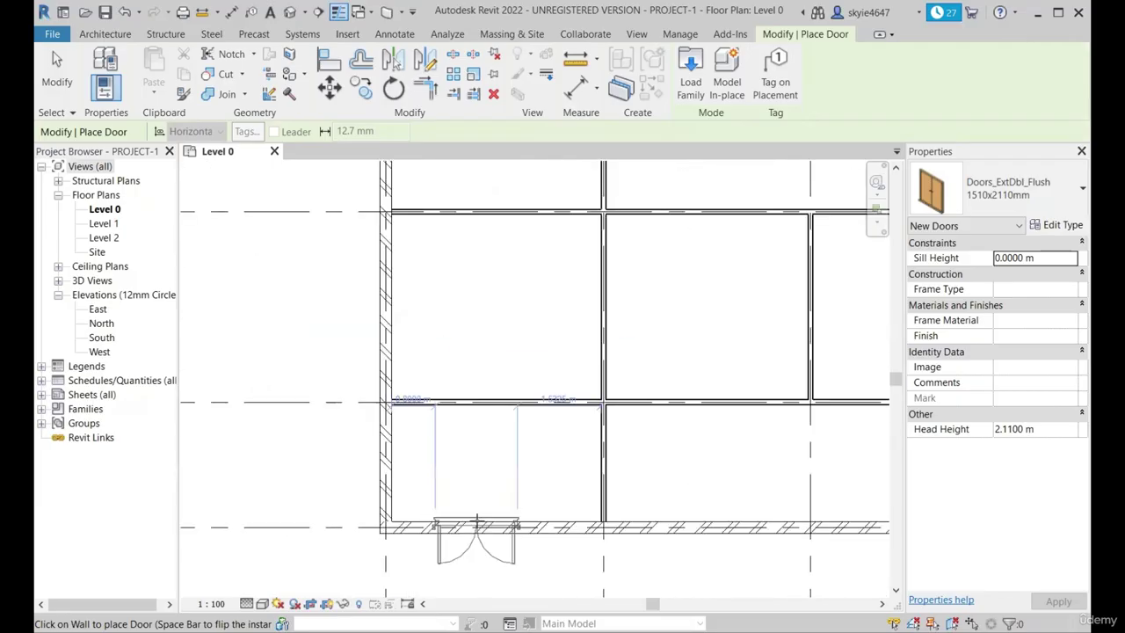
{"action": "scroll", "coordinate": [464, 480], "scroll_direction": "down", "scroll_amount": 1}
{"action": "scroll", "coordinate": [477, 528], "scroll_direction": "up", "scroll_amount": 1}
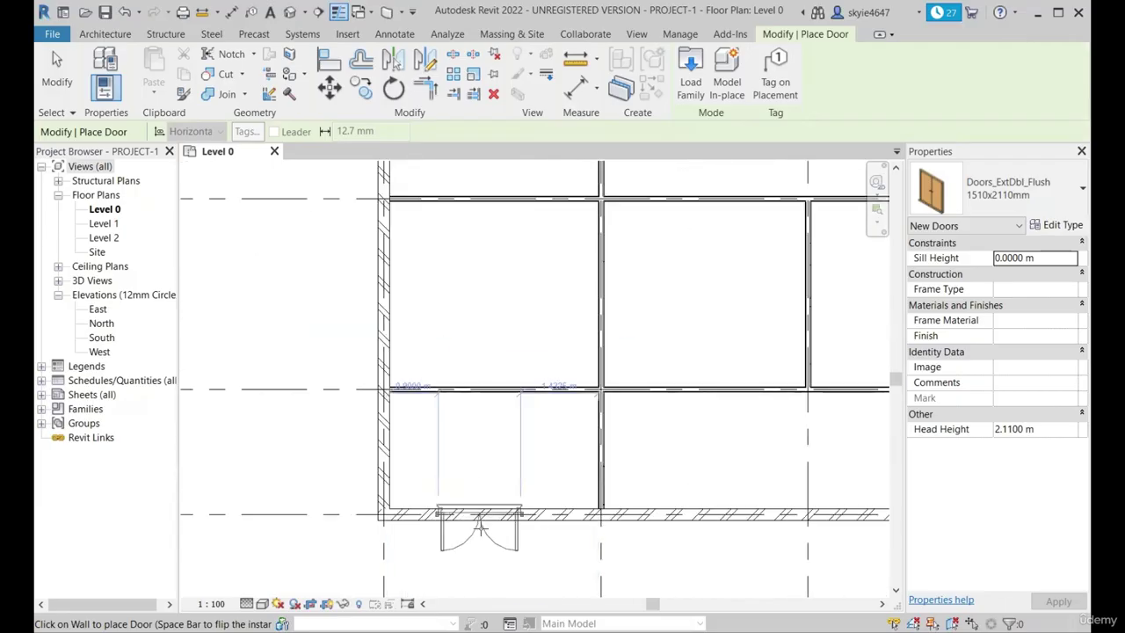
{"action": "scroll", "coordinate": [478, 514], "scroll_direction": "down", "scroll_amount": 1}
{"action": "scroll", "coordinate": [404, 343], "scroll_direction": "down", "scroll_amount": 2}
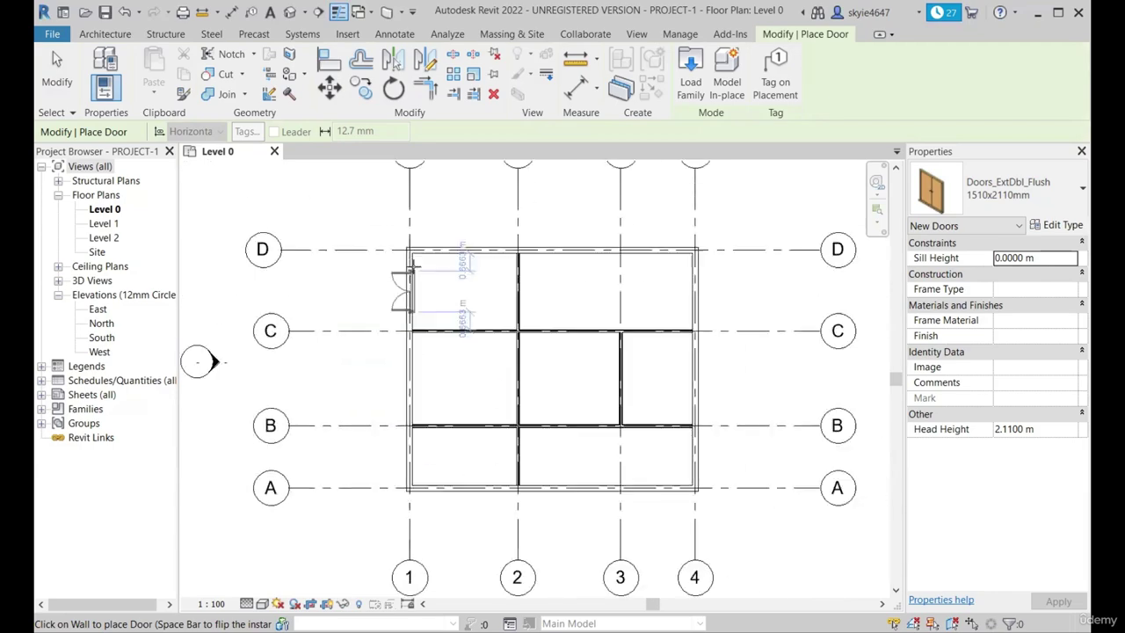
{"action": "scroll", "coordinate": [568, 261], "scroll_direction": "up", "scroll_amount": 2}
{"action": "scroll", "coordinate": [512, 301], "scroll_direction": "down", "scroll_amount": 1}
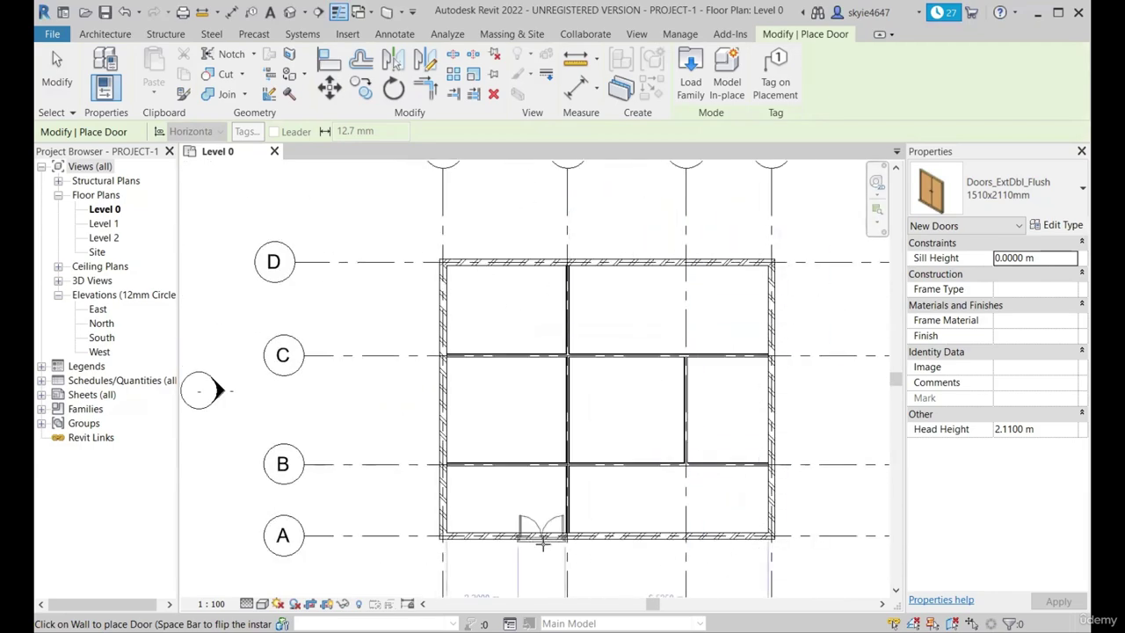
{"action": "scroll", "coordinate": [528, 529], "scroll_direction": "up", "scroll_amount": 1}
{"action": "scroll", "coordinate": [402, 413], "scroll_direction": "up", "scroll_amount": 1}
{"action": "scroll", "coordinate": [396, 371], "scroll_direction": "up", "scroll_amount": 1}
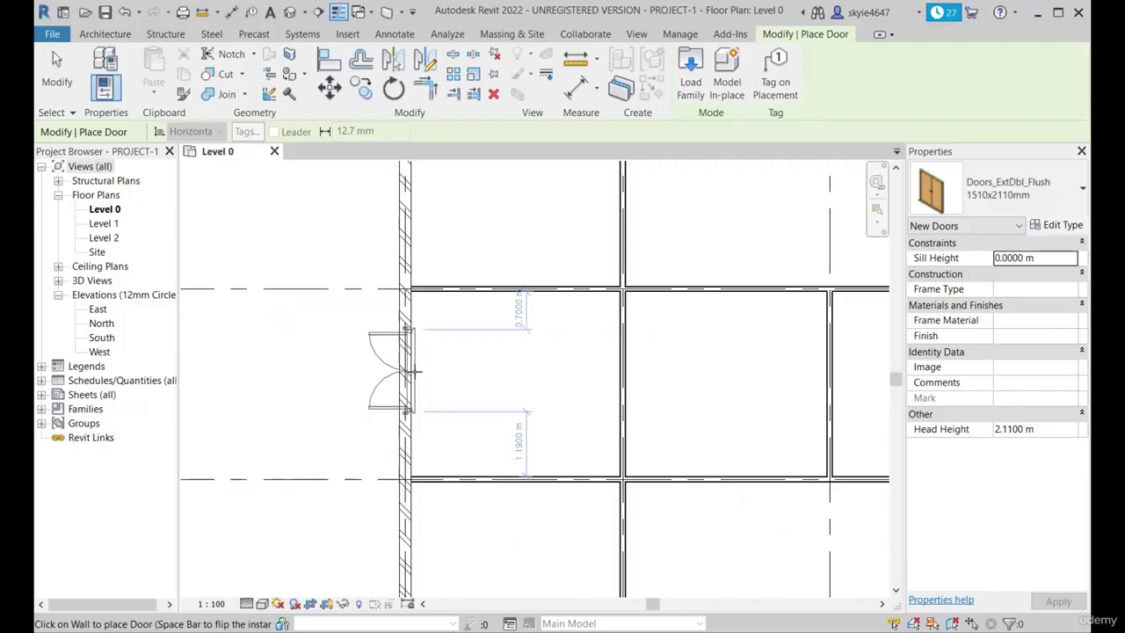
{"action": "scroll", "coordinate": [413, 371], "scroll_direction": "up", "scroll_amount": 1}
{"action": "left_click", "coordinate": [442, 398]}
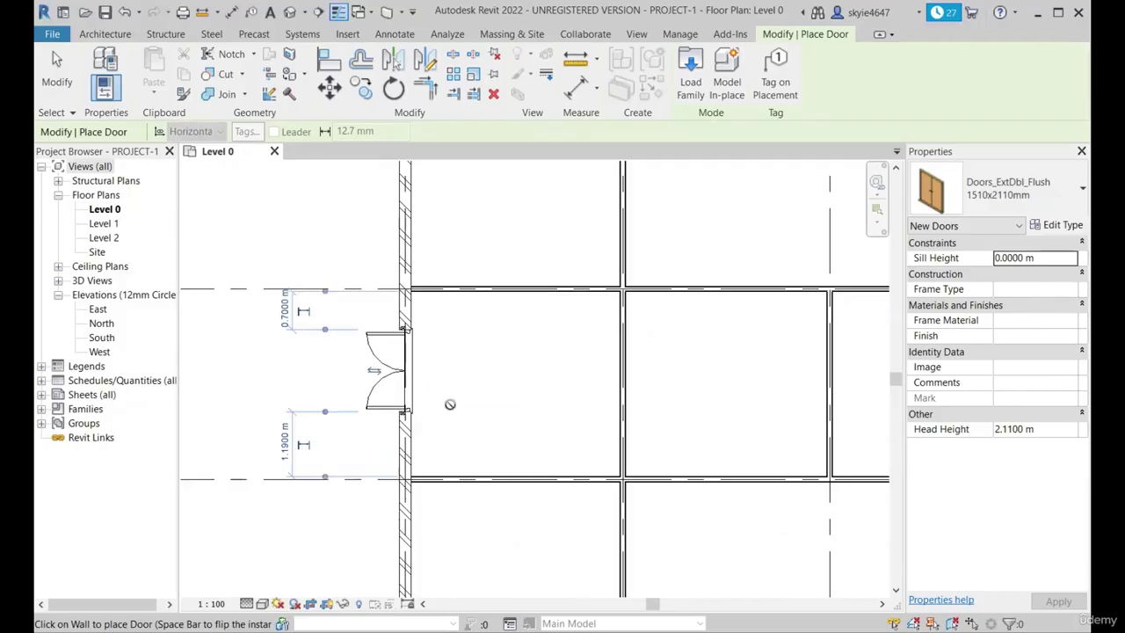
{"action": "key", "text": "Escape"}
{"action": "key", "text": "Escape"}
Step: Select the placed double door to check its distances from the adjoining walls, and clear the selection
{"action": "left_click", "coordinate": [400, 372]}
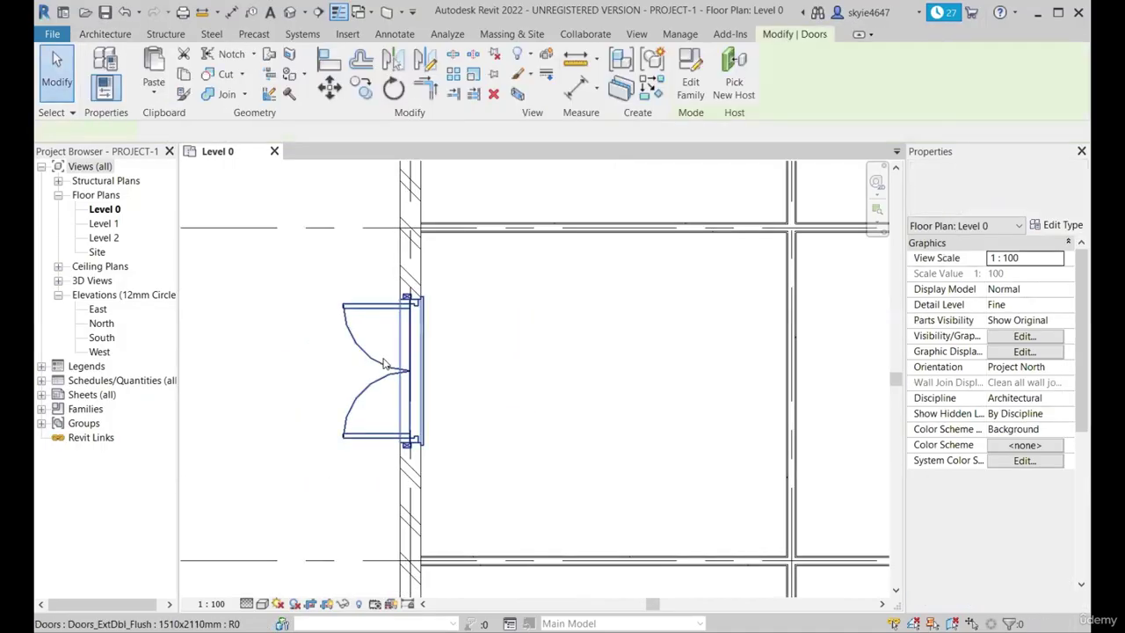
{"action": "scroll", "coordinate": [409, 409], "scroll_direction": "down", "scroll_amount": 1}
{"action": "scroll", "coordinate": [430, 369], "scroll_direction": "down", "scroll_amount": 1}
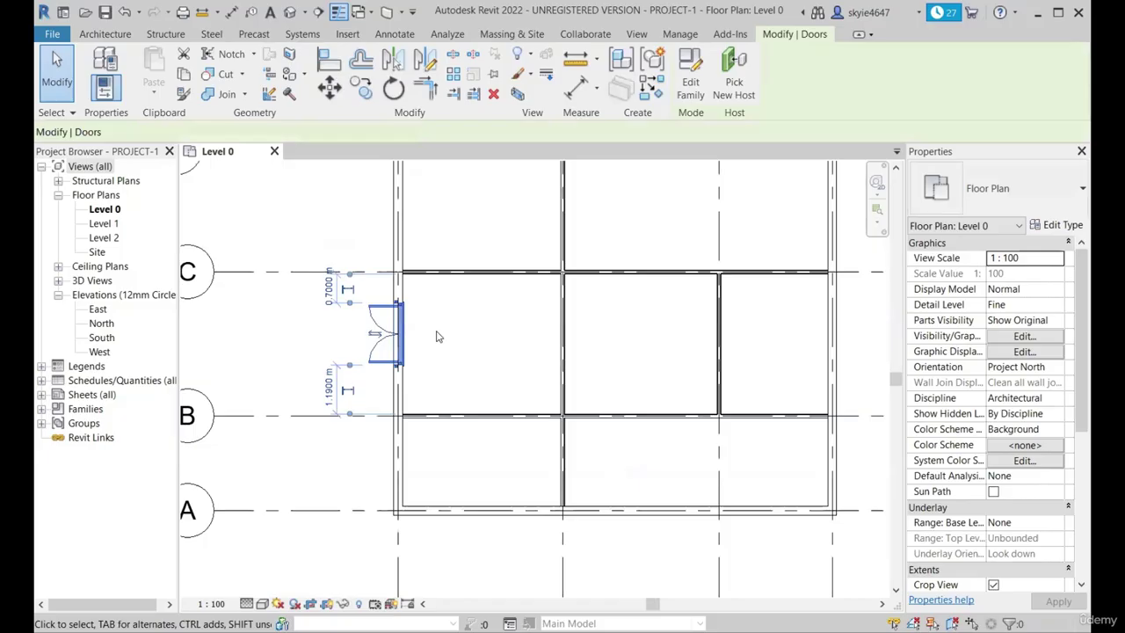
{"action": "scroll", "coordinate": [443, 382], "scroll_direction": "down", "scroll_amount": 1}
{"action": "left_click", "coordinate": [422, 390]}
{"action": "scroll", "coordinate": [431, 276], "scroll_direction": "down", "scroll_amount": 1}
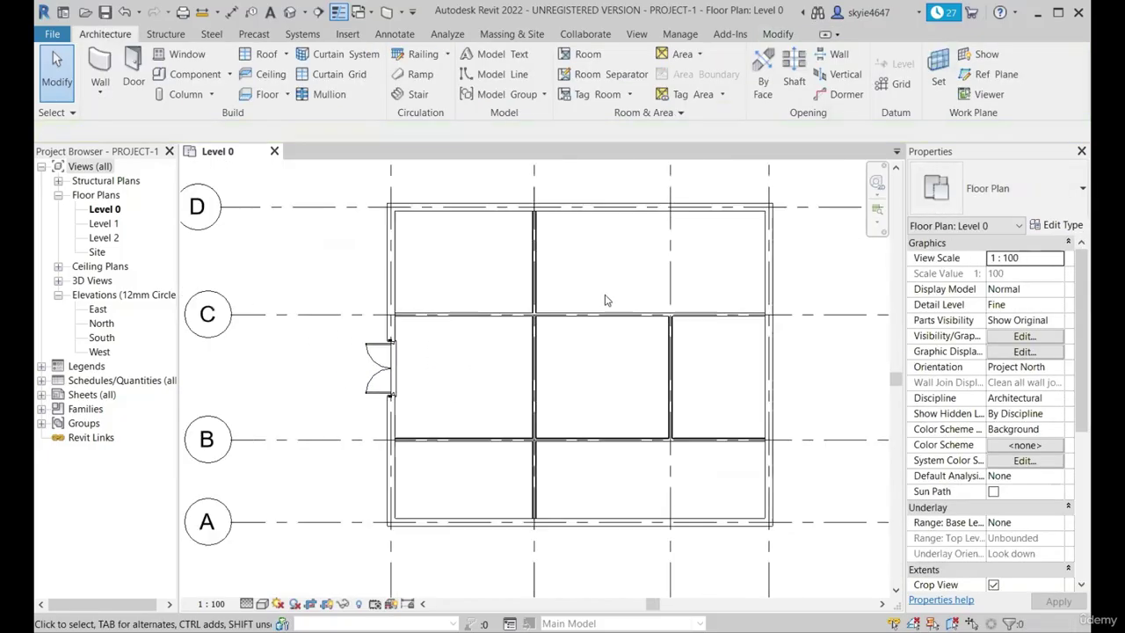
{"action": "scroll", "coordinate": [606, 300], "scroll_direction": "up", "scroll_amount": 1}
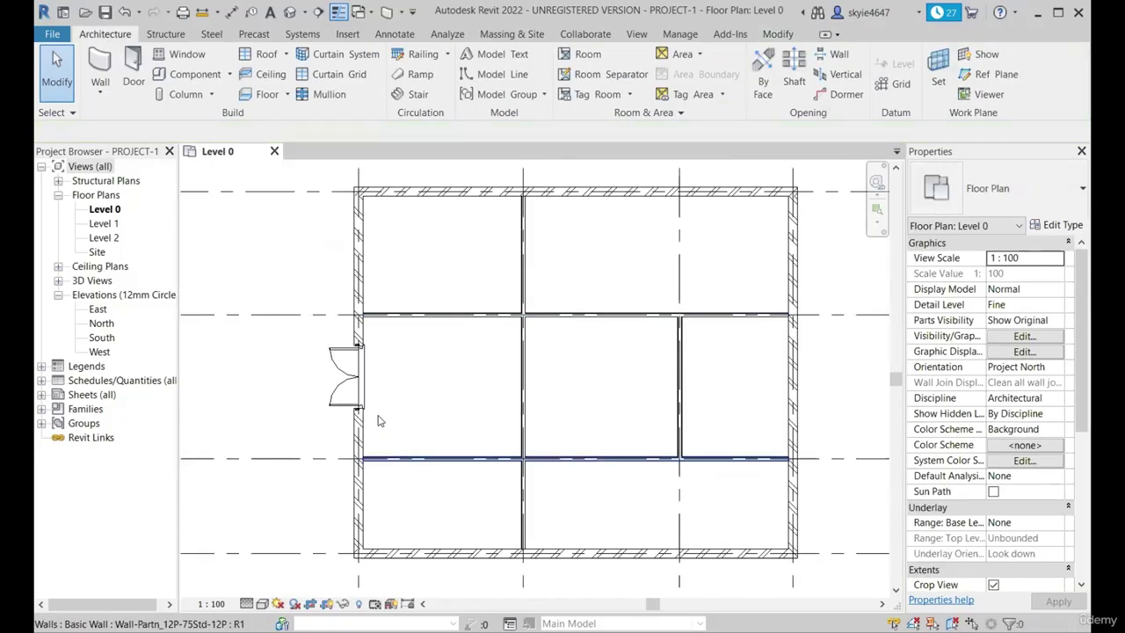
Step: Switch the floor plan's detail level to Coarse, to Medium and back to Fine to compare how the walls display
{"action": "left_click", "coordinate": [247, 604]}
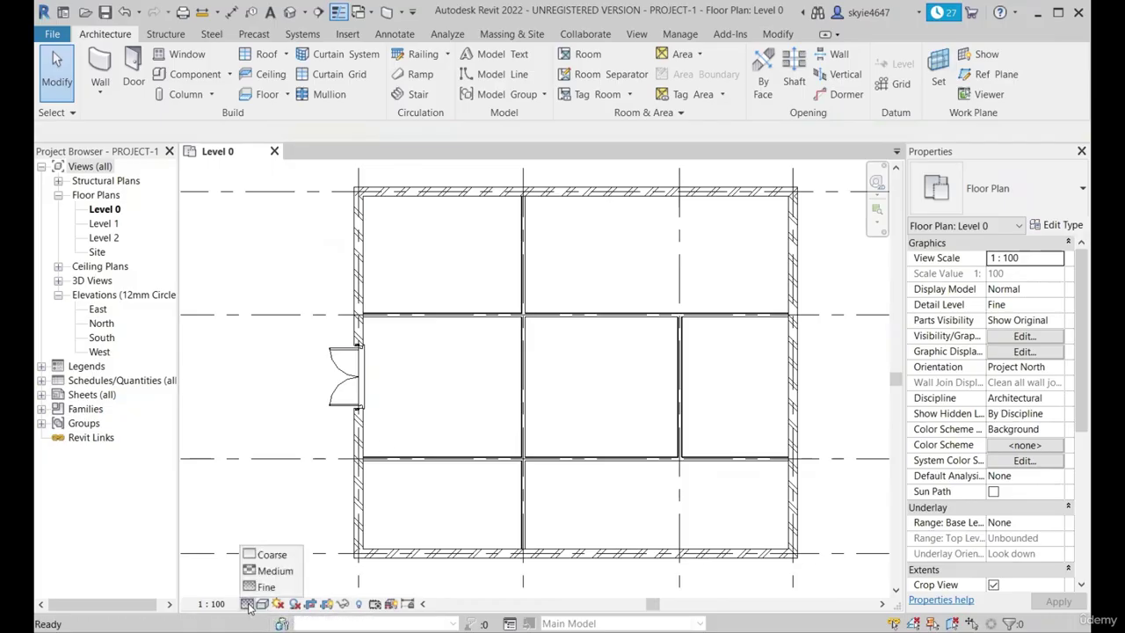
{"action": "left_click", "coordinate": [268, 555]}
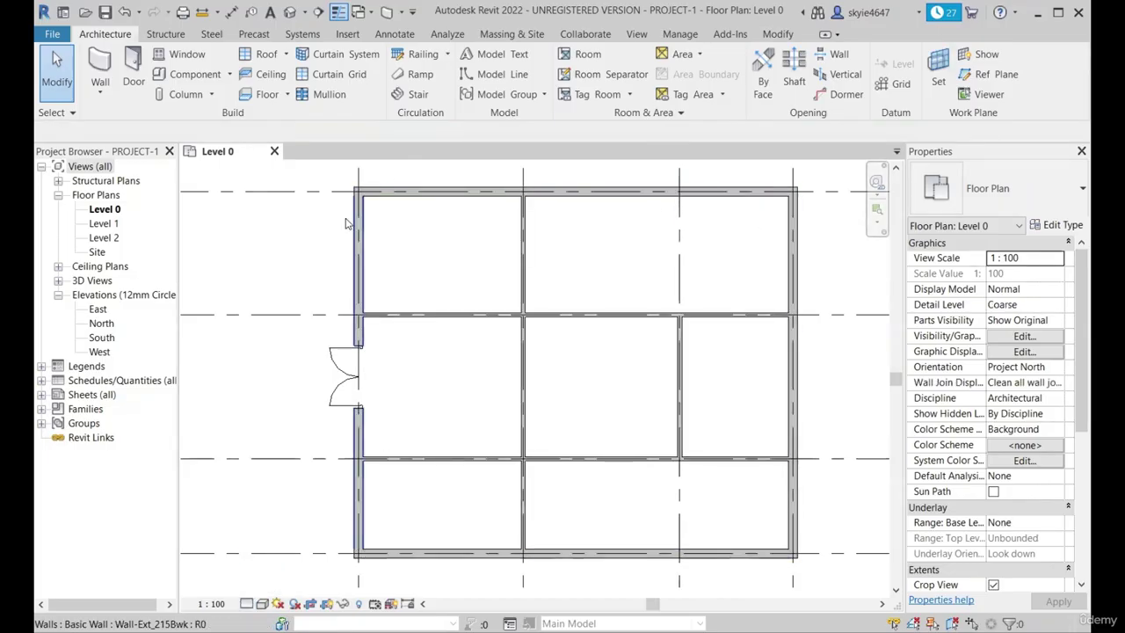
{"action": "left_click", "coordinate": [262, 605]}
{"action": "left_click", "coordinate": [271, 572]}
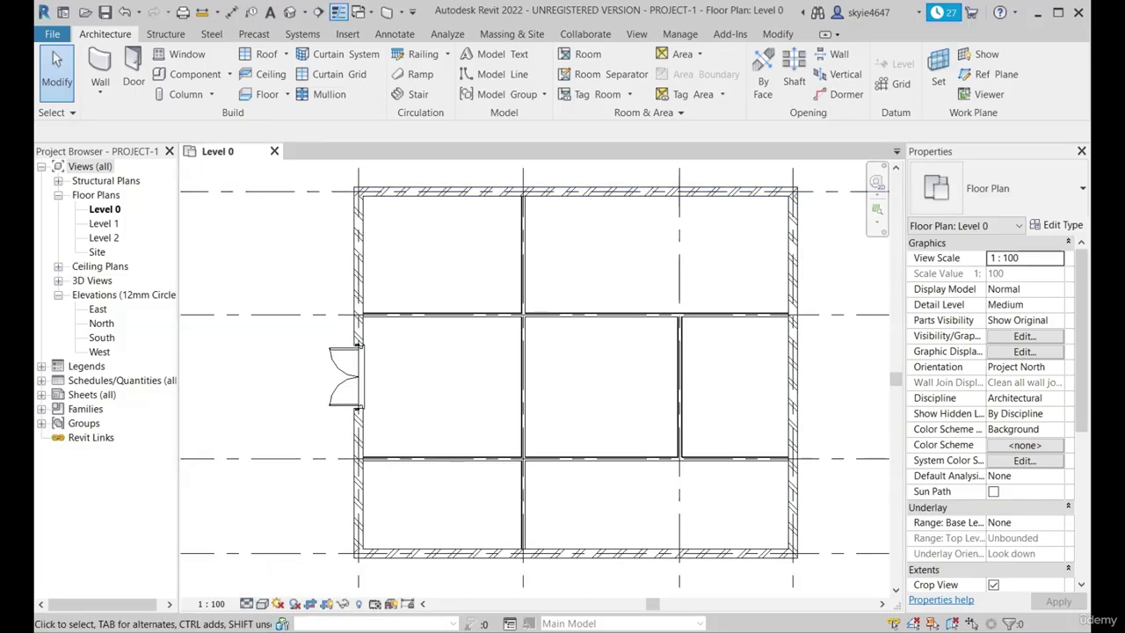
{"action": "left_click", "coordinate": [247, 604]}
{"action": "left_click", "coordinate": [264, 591]}
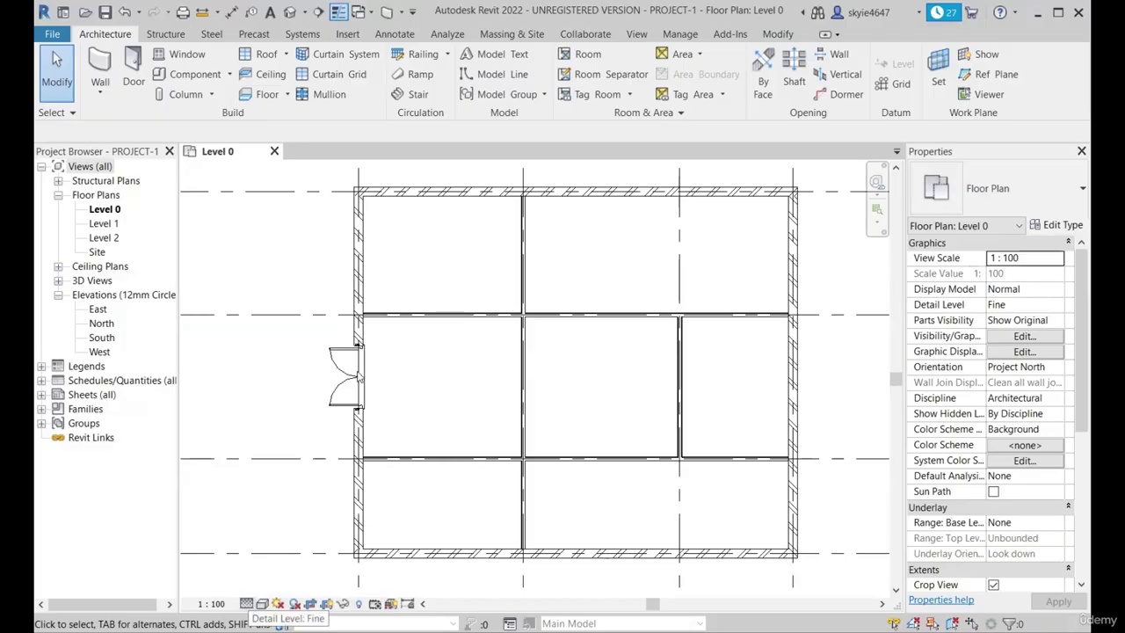
Step: Display the floor plan in the Wireframe visual style and return it to Hidden Line
{"action": "left_click", "coordinate": [246, 606]}
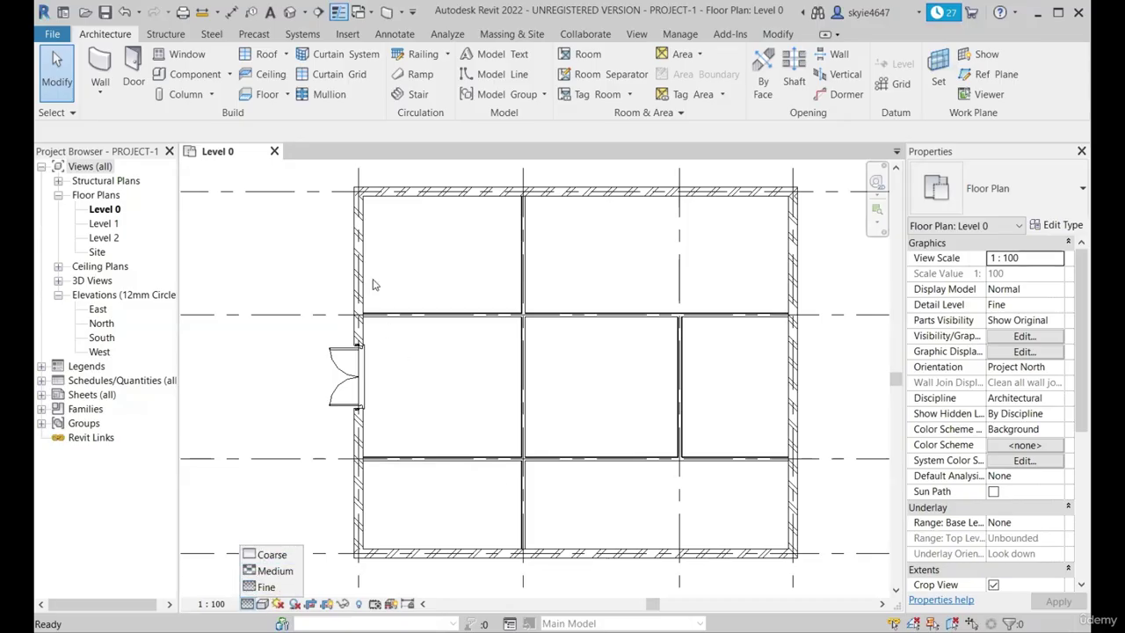
{"action": "left_click", "coordinate": [262, 606]}
{"action": "left_click", "coordinate": [262, 606]}
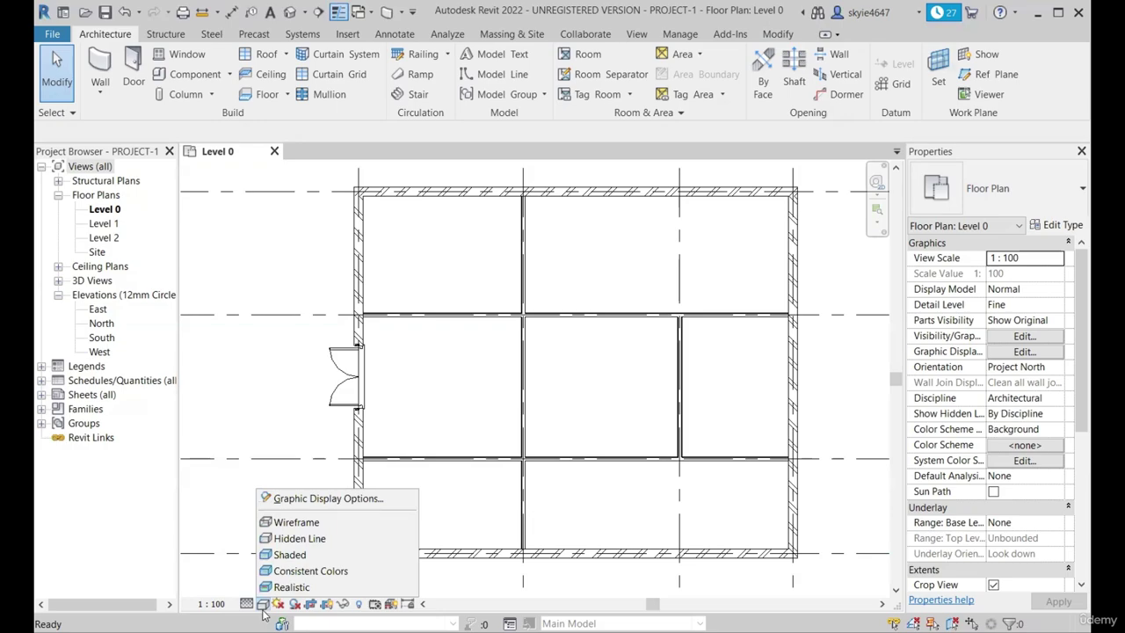
{"action": "left_click", "coordinate": [295, 526]}
{"action": "scroll", "coordinate": [454, 465], "scroll_direction": "down", "scroll_amount": 2}
{"action": "scroll", "coordinate": [459, 291], "scroll_direction": "up", "scroll_amount": 4}
{"action": "scroll", "coordinate": [360, 247], "scroll_direction": "down", "scroll_amount": 3}
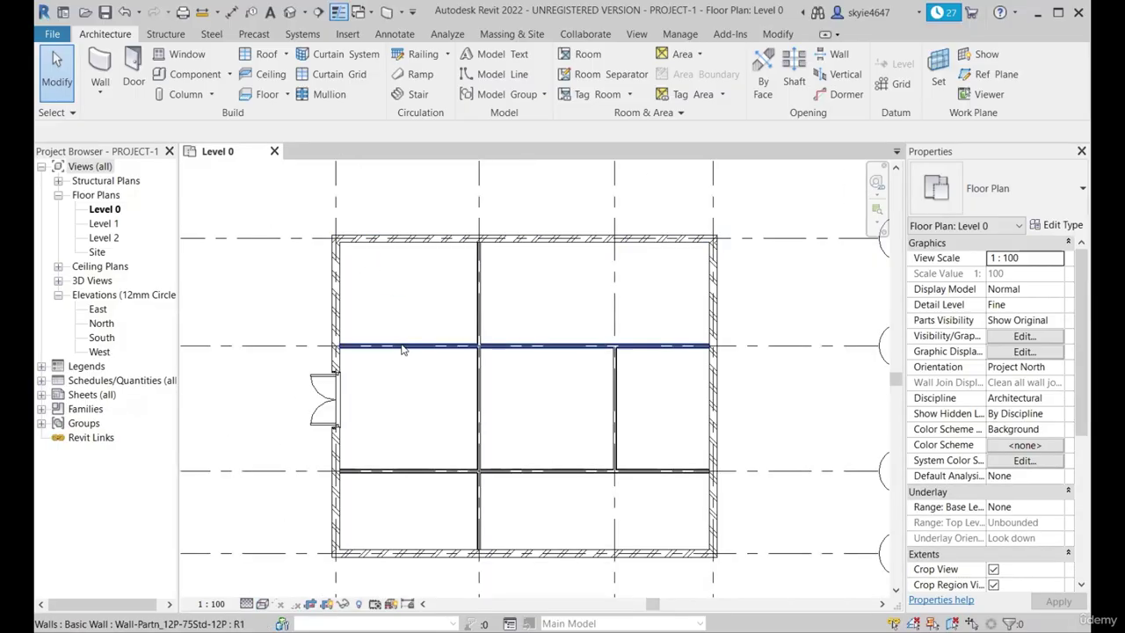
{"action": "scroll", "coordinate": [402, 350], "scroll_direction": "up", "scroll_amount": 1}
{"action": "left_click", "coordinate": [263, 604]}
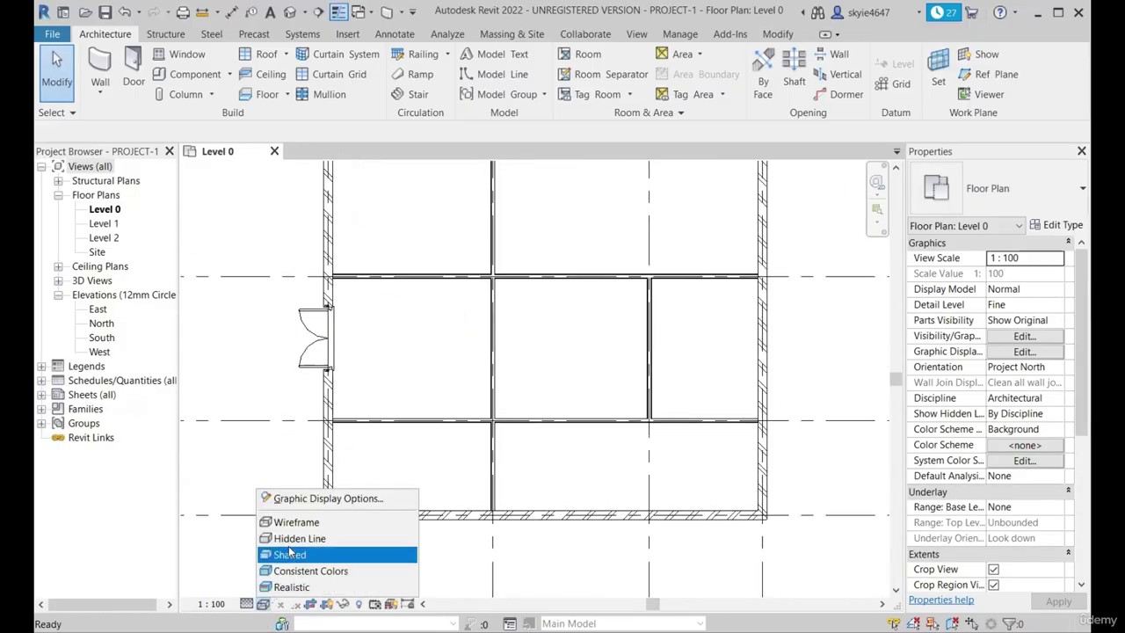
{"action": "left_click", "coordinate": [299, 538]}
{"action": "scroll", "coordinate": [384, 508], "scroll_direction": "down", "scroll_amount": 1}
{"action": "scroll", "coordinate": [369, 515], "scroll_direction": "down", "scroll_amount": 1}
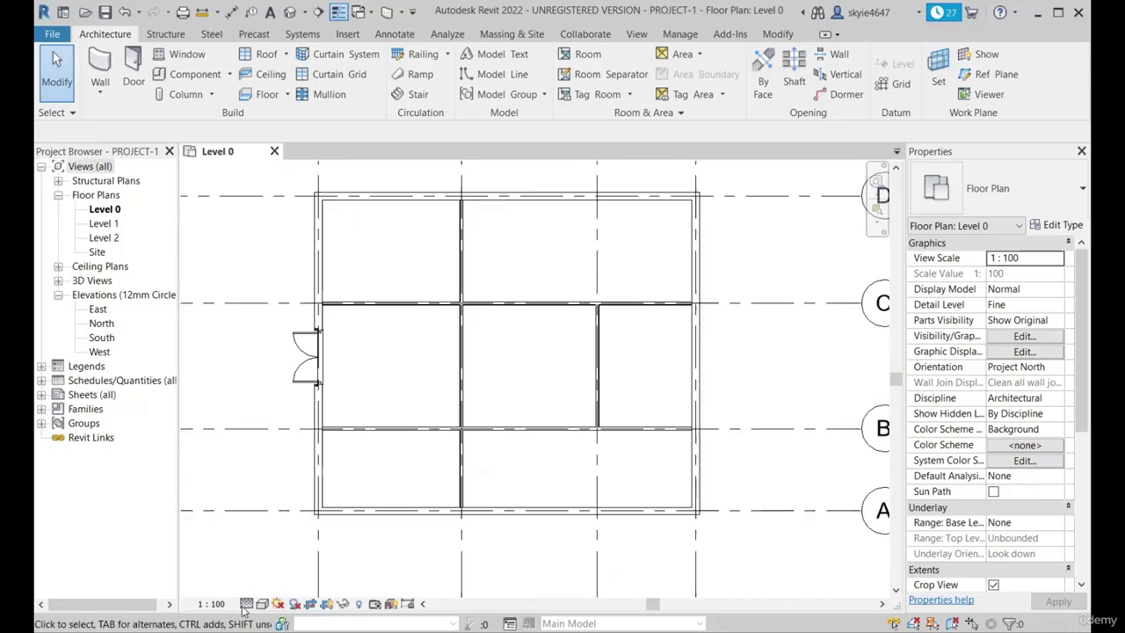
Step: Display the floor plan in the Shaded visual style and restore Hidden Line with the Fine detail level
{"action": "left_click", "coordinate": [263, 604]}
{"action": "left_click", "coordinate": [298, 551]}
{"action": "scroll", "coordinate": [339, 306], "scroll_direction": "down", "scroll_amount": 1}
{"action": "scroll", "coordinate": [379, 282], "scroll_direction": "up", "scroll_amount": 2}
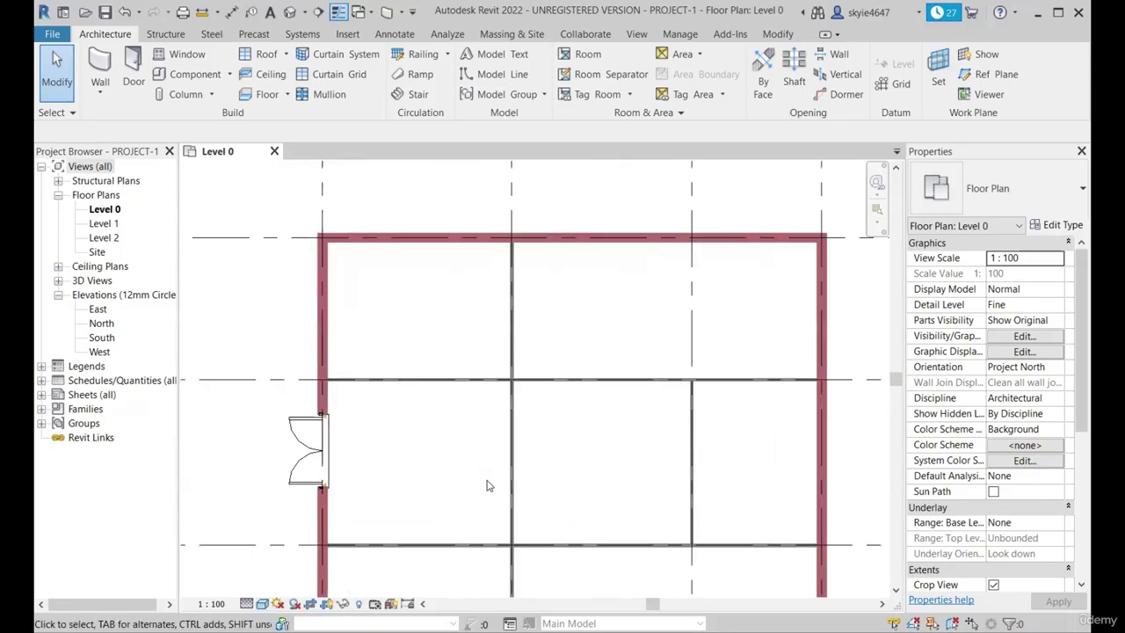
{"action": "scroll", "coordinate": [489, 486], "scroll_direction": "down", "scroll_amount": 1}
{"action": "scroll", "coordinate": [477, 416], "scroll_direction": "down", "scroll_amount": 1}
{"action": "scroll", "coordinate": [495, 484], "scroll_direction": "up", "scroll_amount": 2}
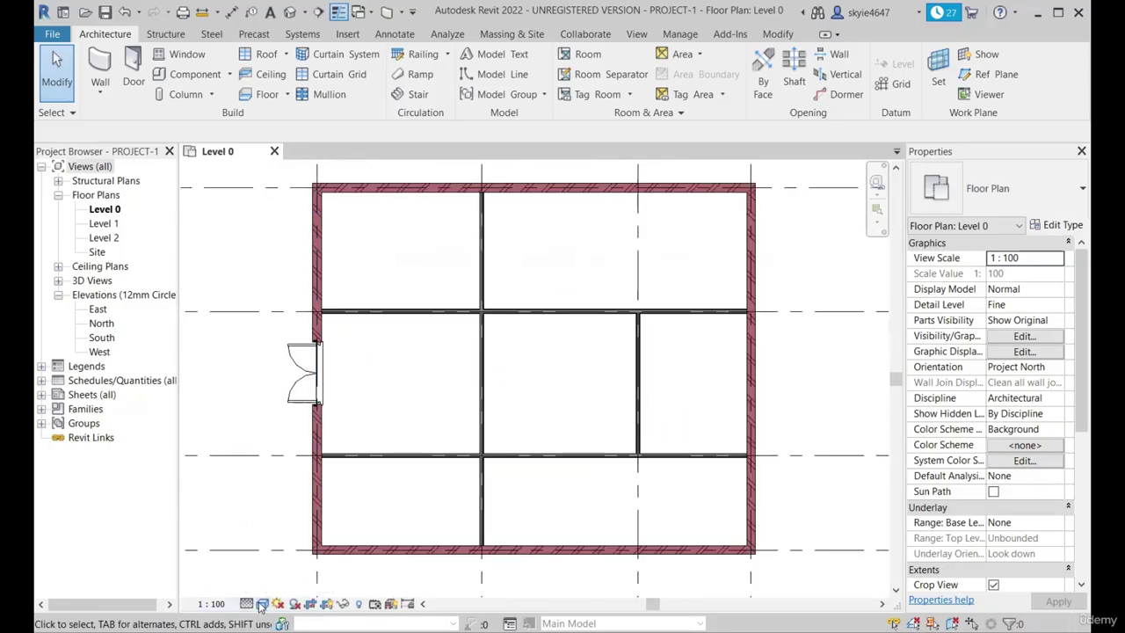
{"action": "left_click", "coordinate": [261, 604]}
{"action": "left_click", "coordinate": [299, 538]}
{"action": "left_click", "coordinate": [246, 604]}
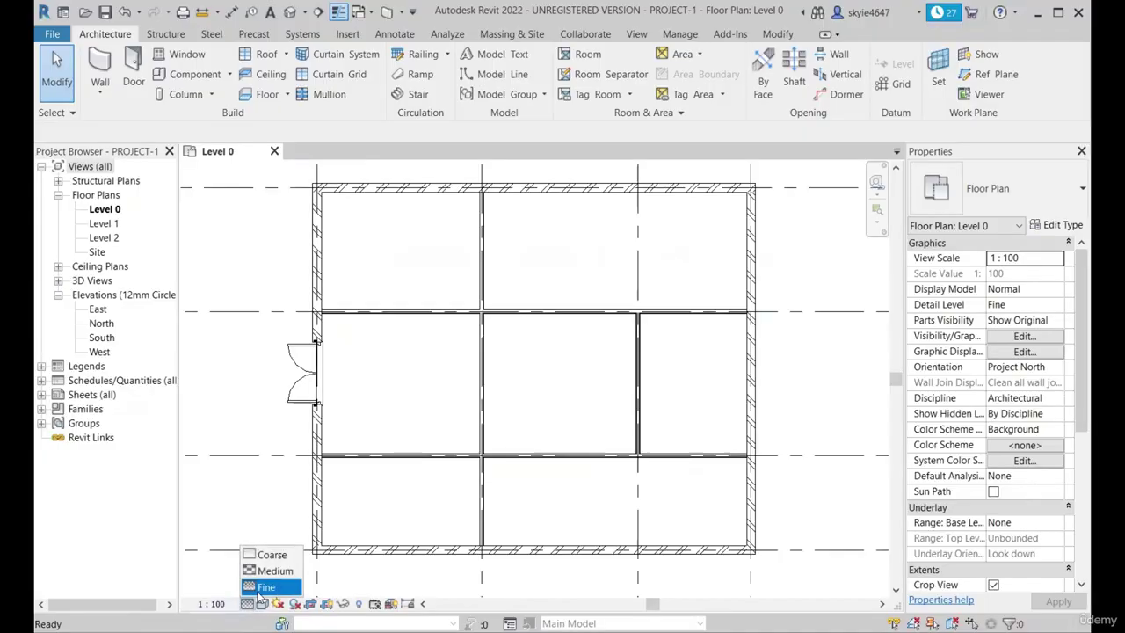
{"action": "left_click", "coordinate": [268, 591]}
Step: Select the exterior double door in the floor plan to examine its Level and Sill Height properties
{"action": "scroll", "coordinate": [541, 431], "scroll_direction": "down", "scroll_amount": 1}
{"action": "scroll", "coordinate": [541, 431], "scroll_direction": "up", "scroll_amount": 1}
{"action": "scroll", "coordinate": [308, 400], "scroll_direction": "up", "scroll_amount": 1}
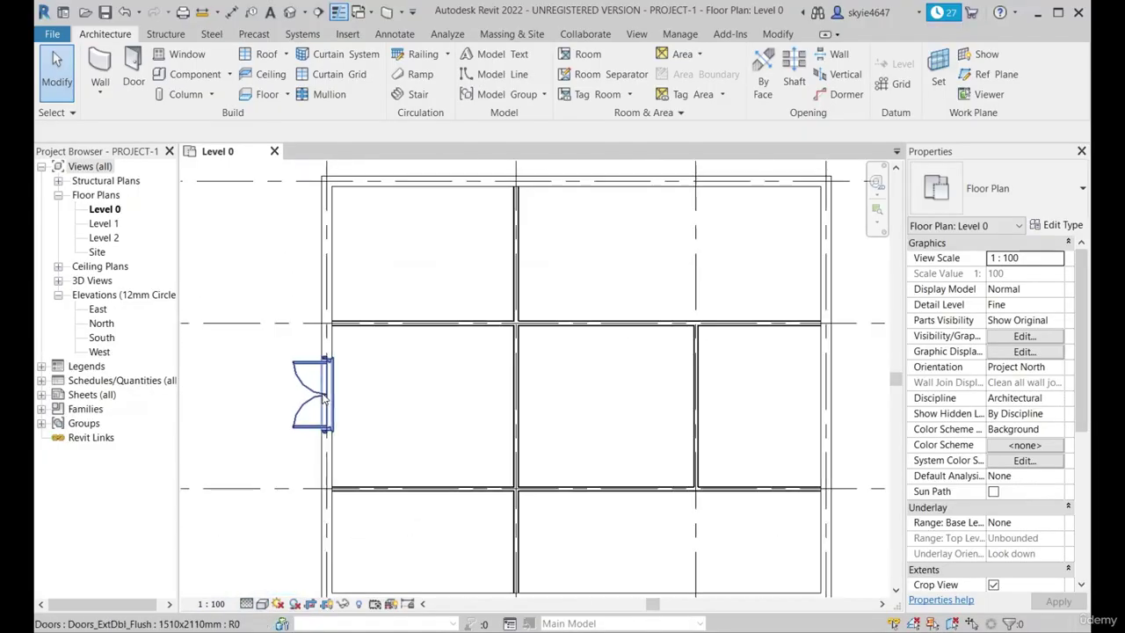
{"action": "left_click", "coordinate": [312, 391]}
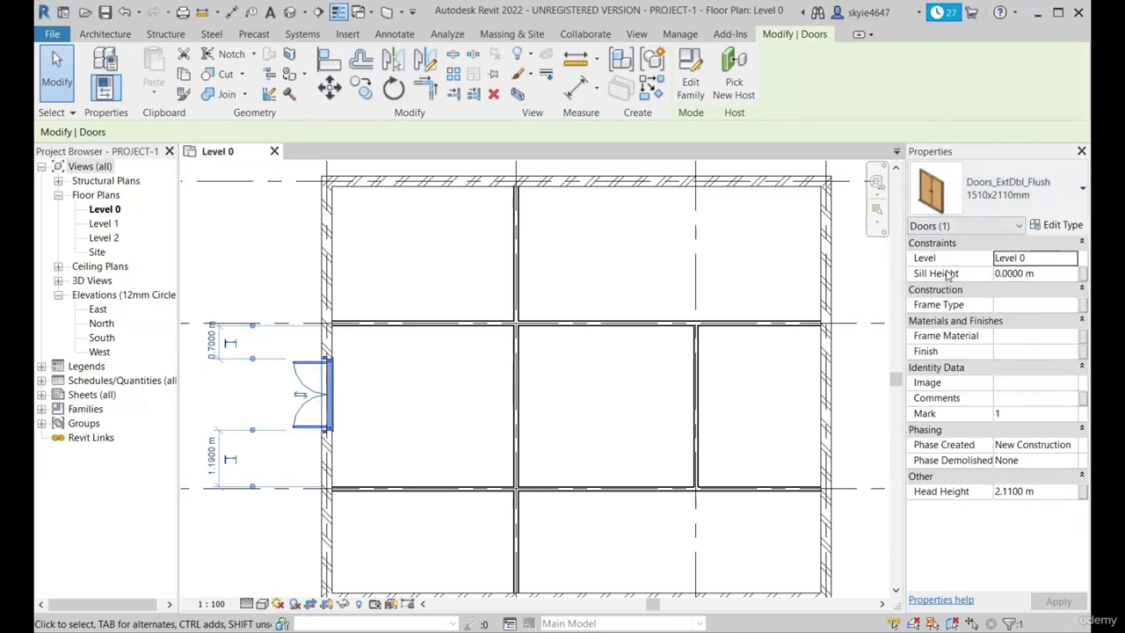
{"action": "left_click", "coordinate": [1036, 261]}
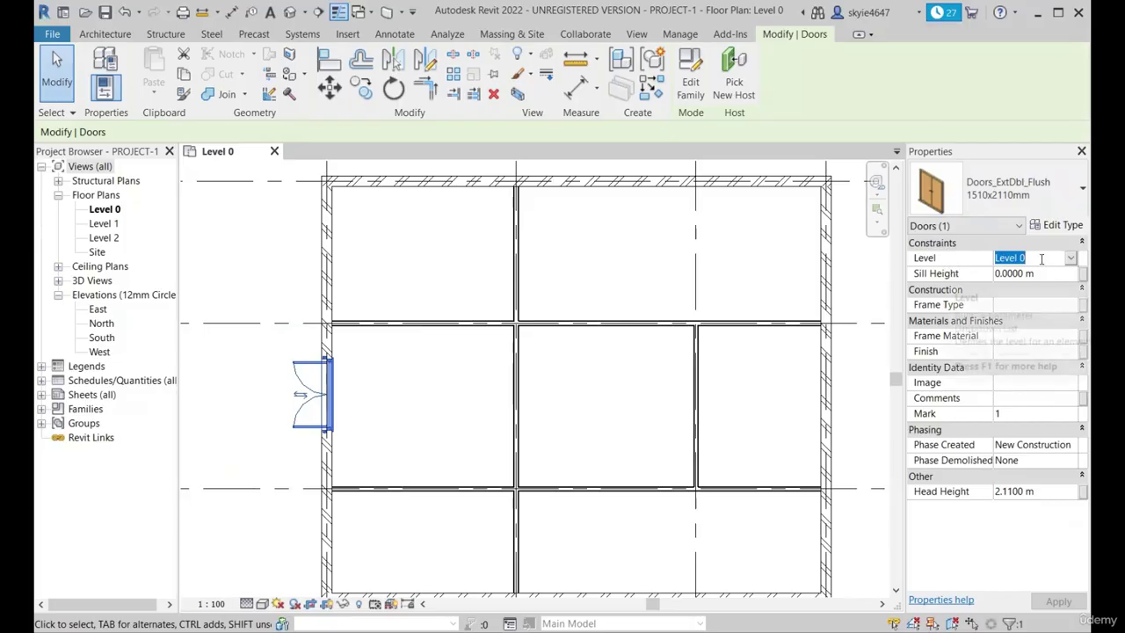
{"action": "scroll", "coordinate": [344, 400], "scroll_direction": "up", "scroll_amount": 2}
{"action": "scroll", "coordinate": [584, 338], "scroll_direction": "down", "scroll_amount": 1}
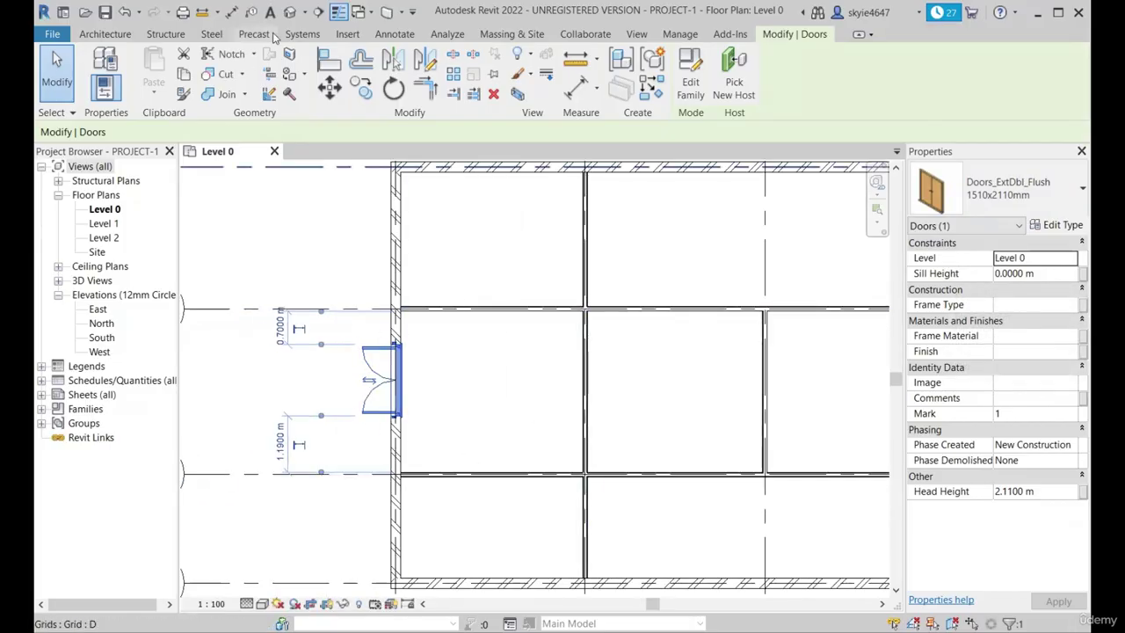
Step: Open the default 3D view and select the double door in the exterior brick wall
{"action": "left_click", "coordinate": [291, 12]}
{"action": "middle_click_drag", "start_coordinate": [565, 423], "coordinate": [550, 472], "text": "shift"}
{"action": "scroll", "coordinate": [464, 420], "scroll_direction": "up", "scroll_amount": 5}
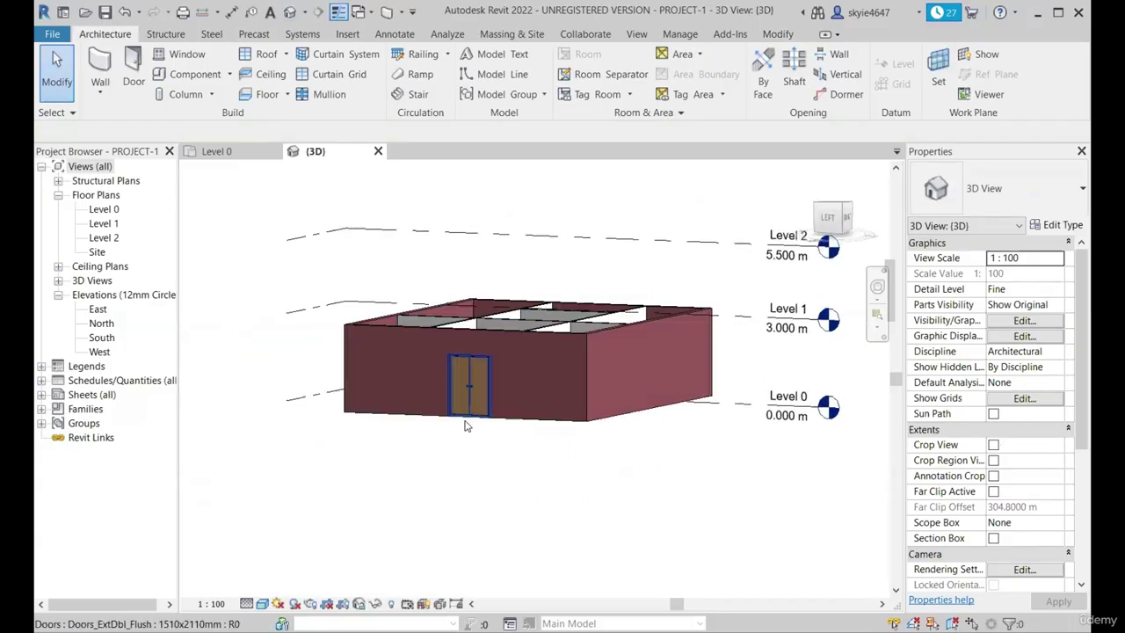
{"action": "middle_click_drag", "start_coordinate": [478, 414], "coordinate": [380, 415], "text": "shift"}
{"action": "left_click", "coordinate": [404, 423]}
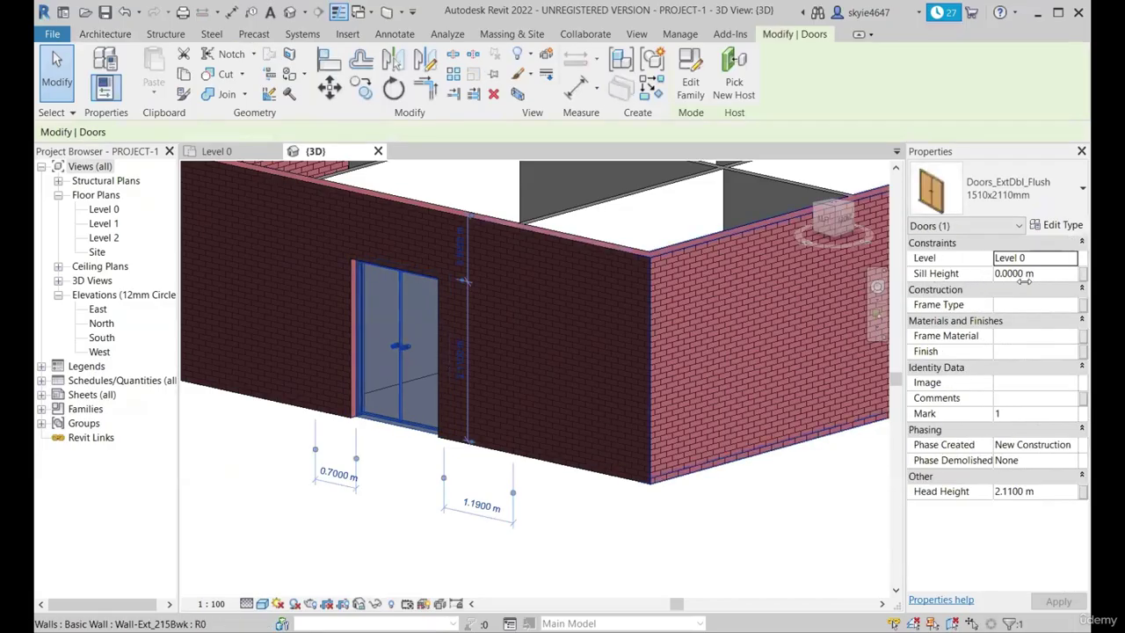
Step: Set the double door's sill height to 25 mm and inspect its base from the Left view
{"action": "left_click", "coordinate": [1039, 273]}
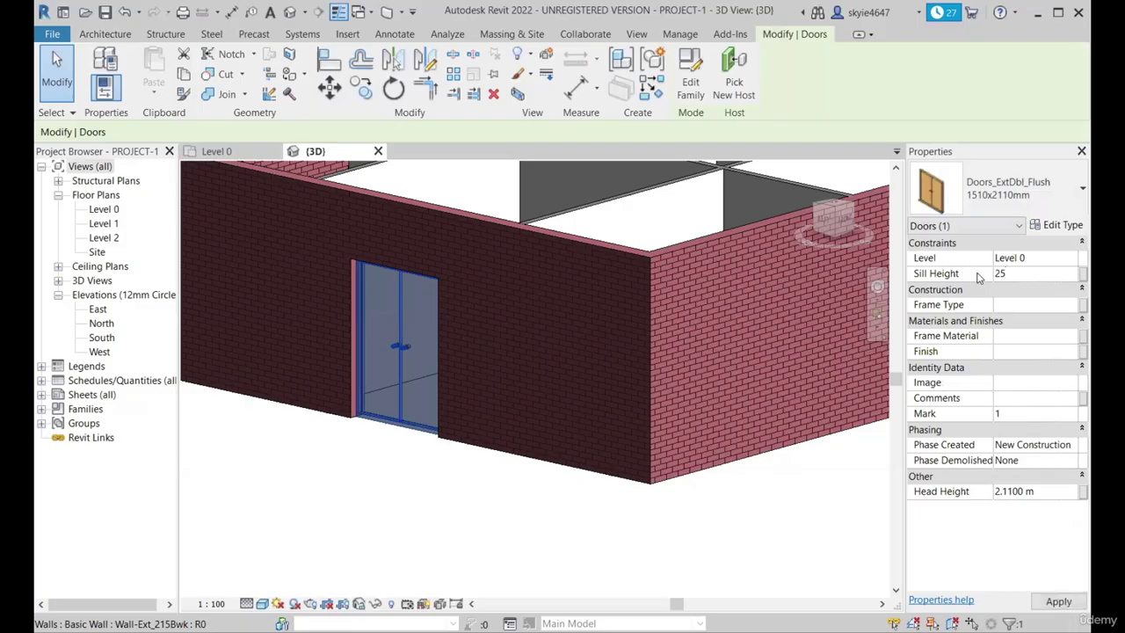
{"action": "key", "text": "Return"}
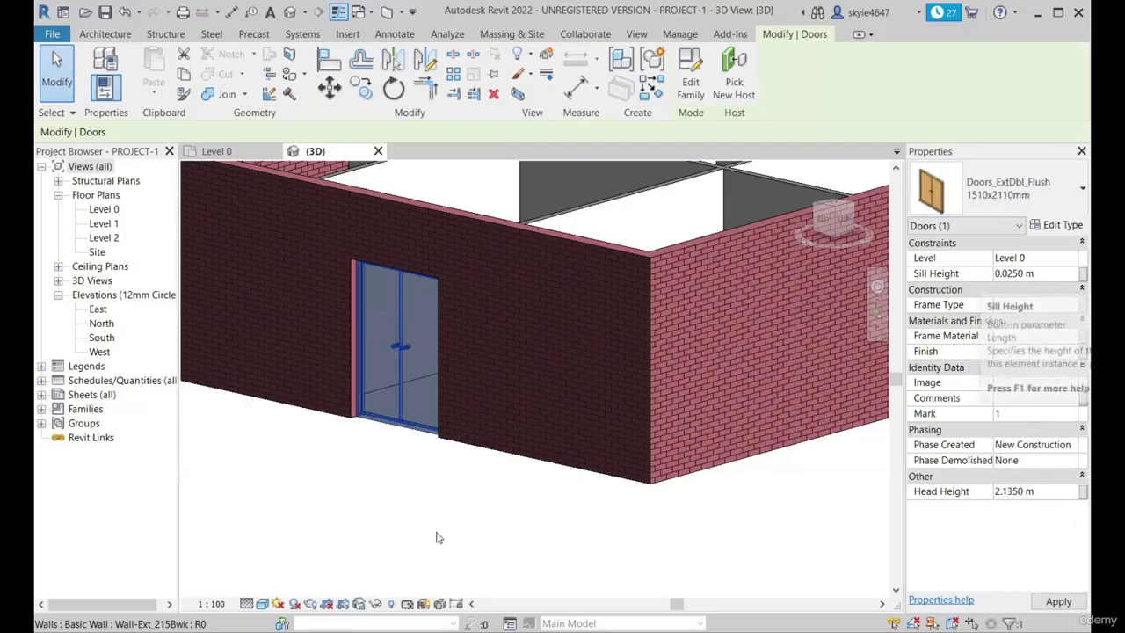
{"action": "middle_click_drag", "start_coordinate": [437, 537], "coordinate": [529, 499], "text": "shift"}
{"action": "left_click", "coordinate": [835, 219]}
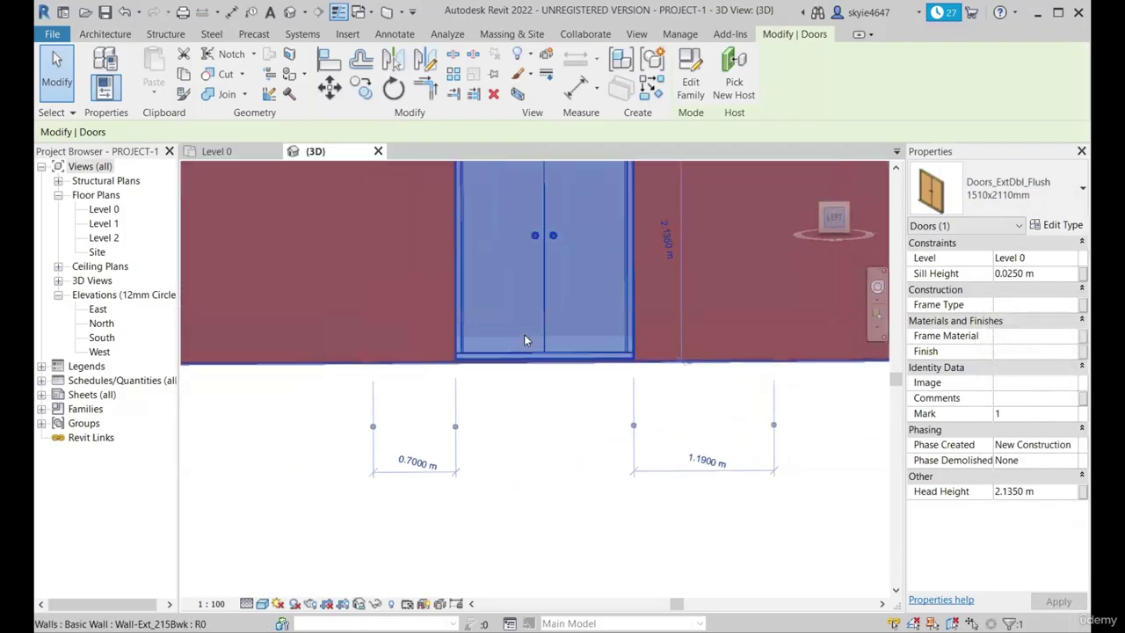
{"action": "left_click", "coordinate": [510, 540]}
{"action": "scroll", "coordinate": [531, 483], "scroll_direction": "up", "scroll_amount": 2}
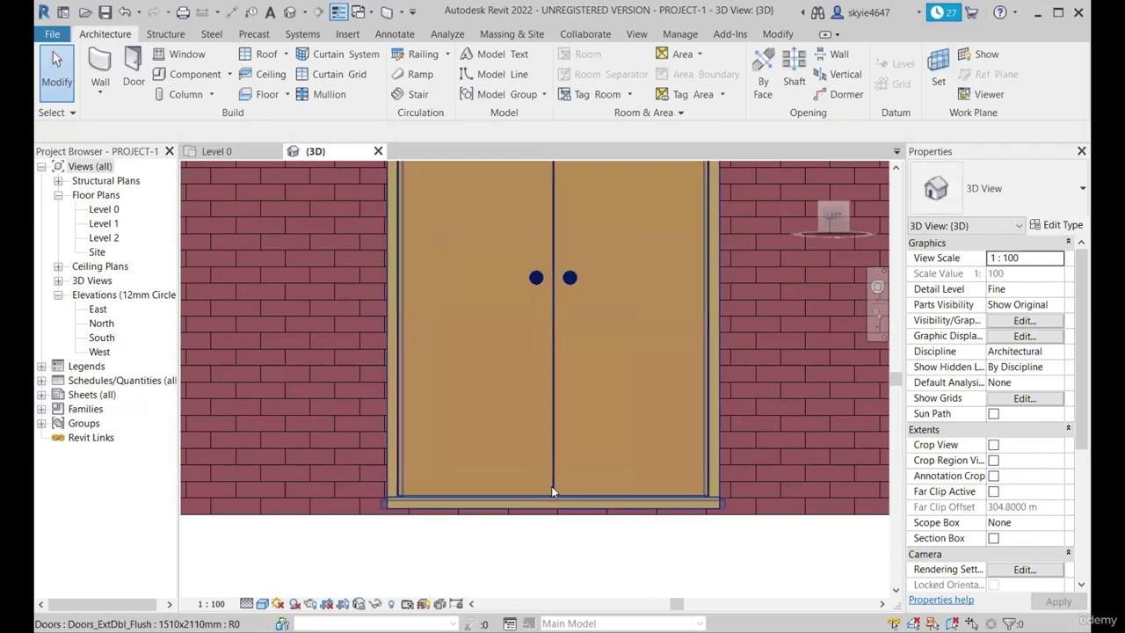
Step: Set the door's sill height to 0 to compare its position, and restore it to 25 mm
{"action": "left_click", "coordinate": [551, 486]}
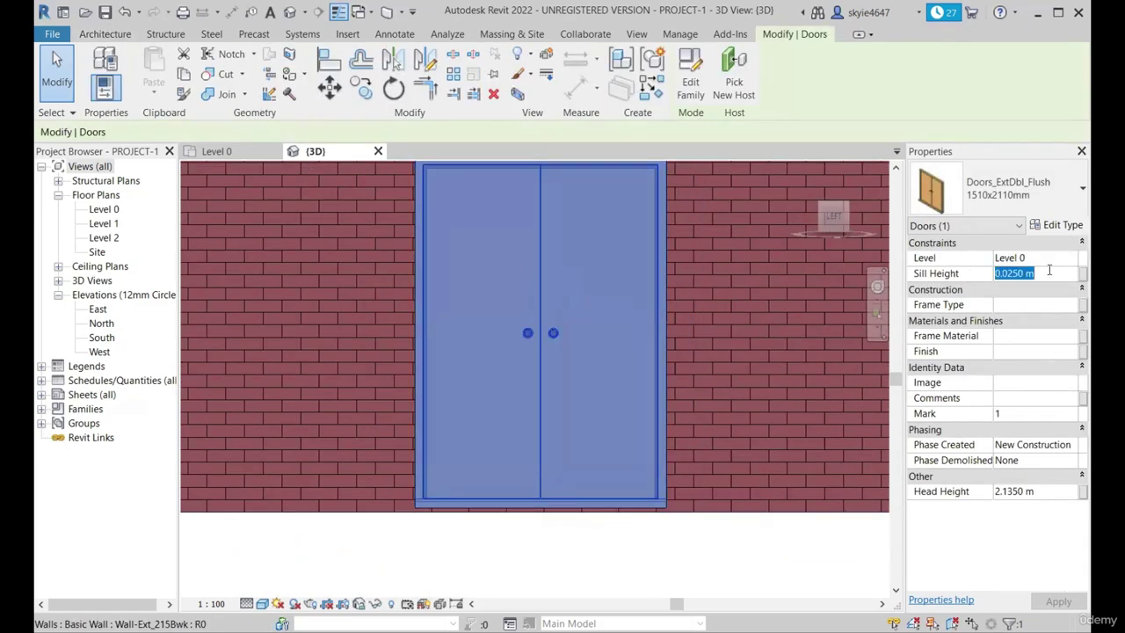
{"action": "type", "text": "0"}
{"action": "key", "text": "Return"}
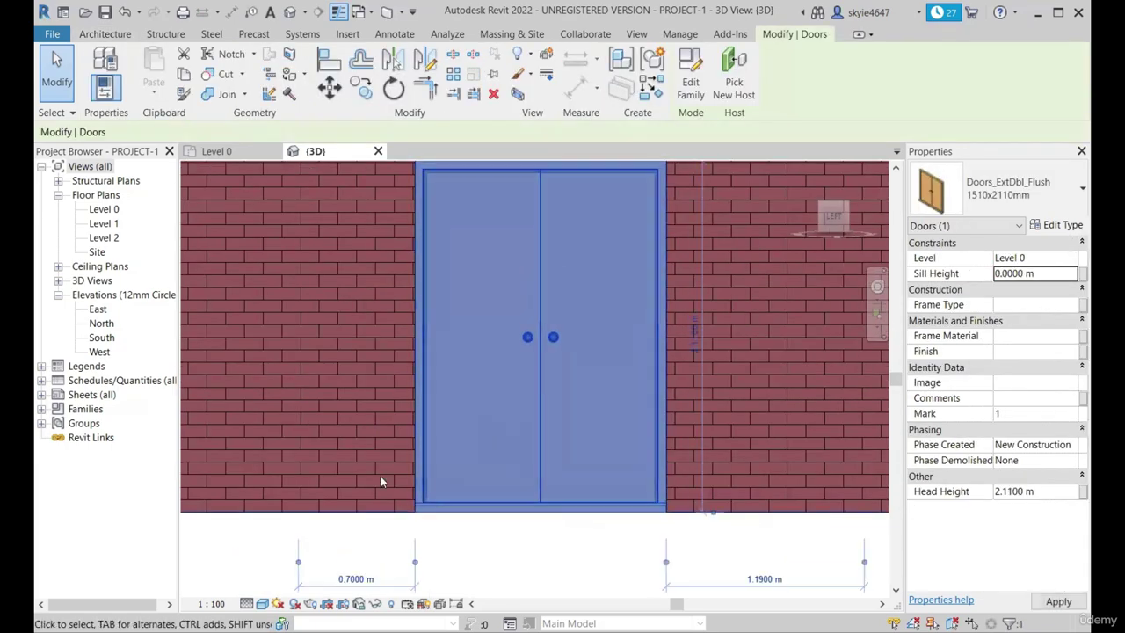
{"action": "left_click", "coordinate": [1051, 273]}
{"action": "type", "text": "25"}
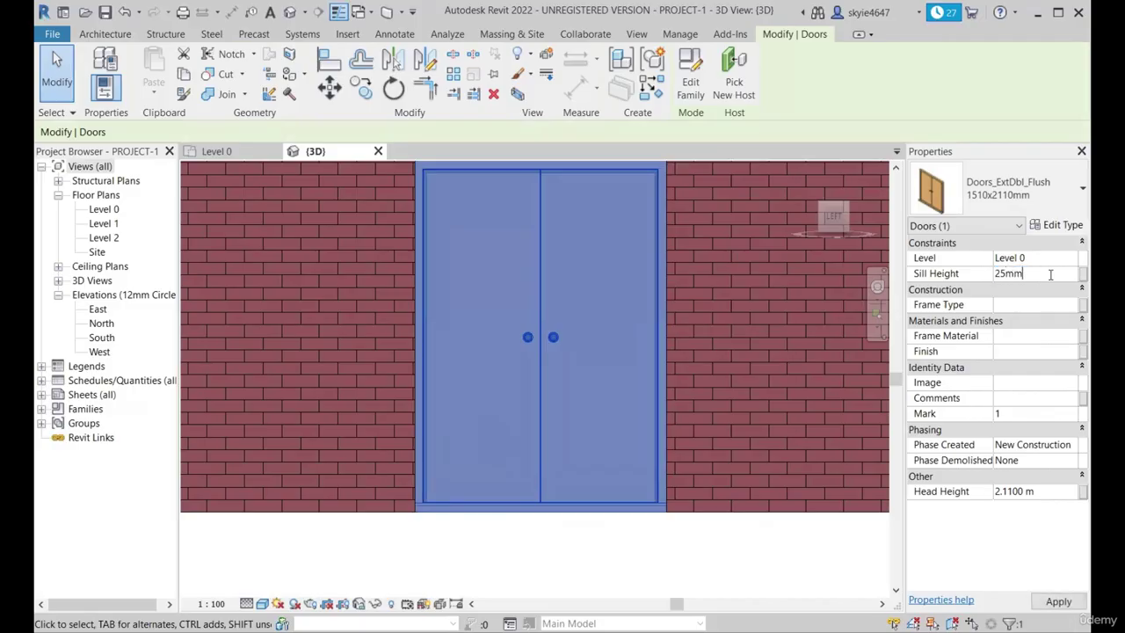
{"action": "type", "text": "mm"}
{"action": "key", "text": "Return"}
Step: Open the double door's type properties and examine its construction, material and dimension parameters
{"action": "scroll", "coordinate": [497, 533], "scroll_direction": "down", "scroll_amount": 5}
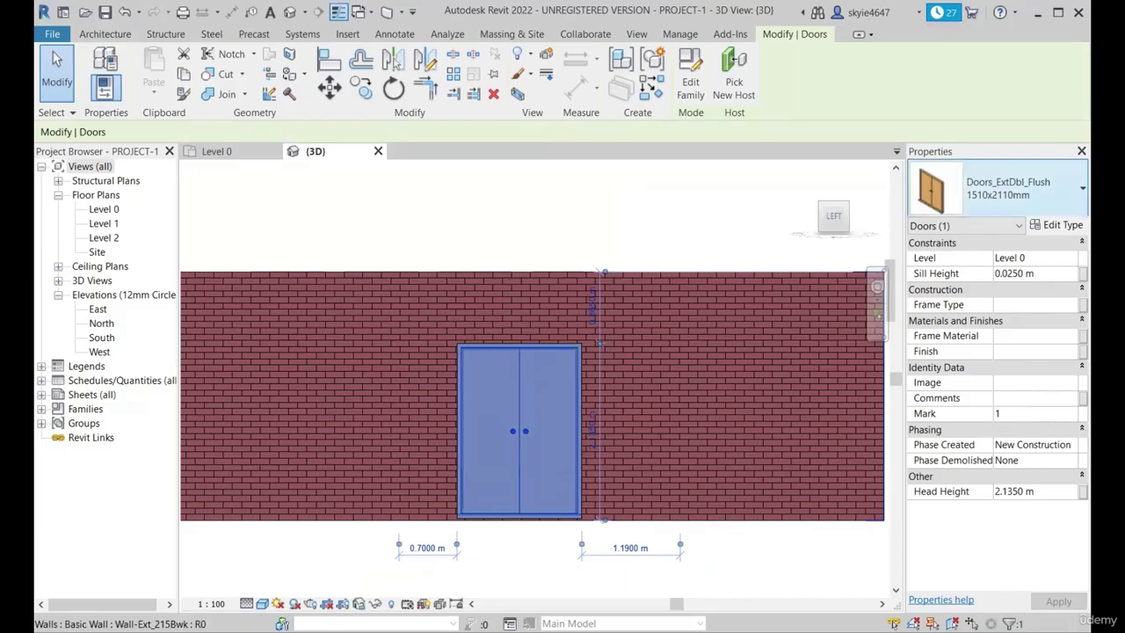
{"action": "middle_click_drag", "start_coordinate": [528, 440], "coordinate": [783, 360], "text": "shift"}
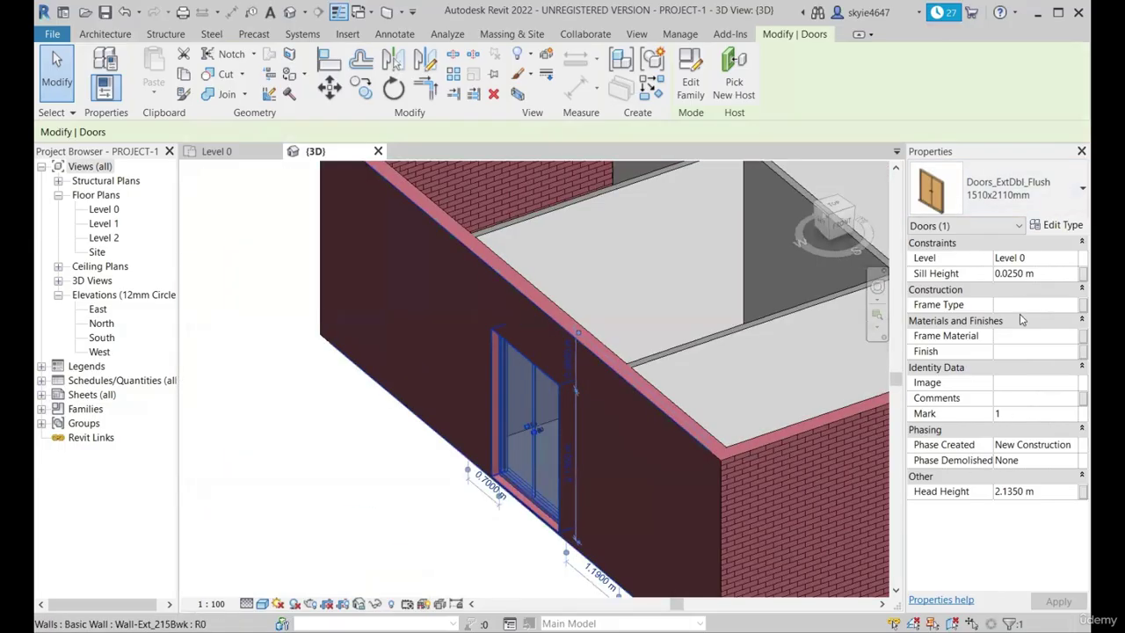
{"action": "scroll", "coordinate": [455, 388], "scroll_direction": "down", "scroll_amount": 3}
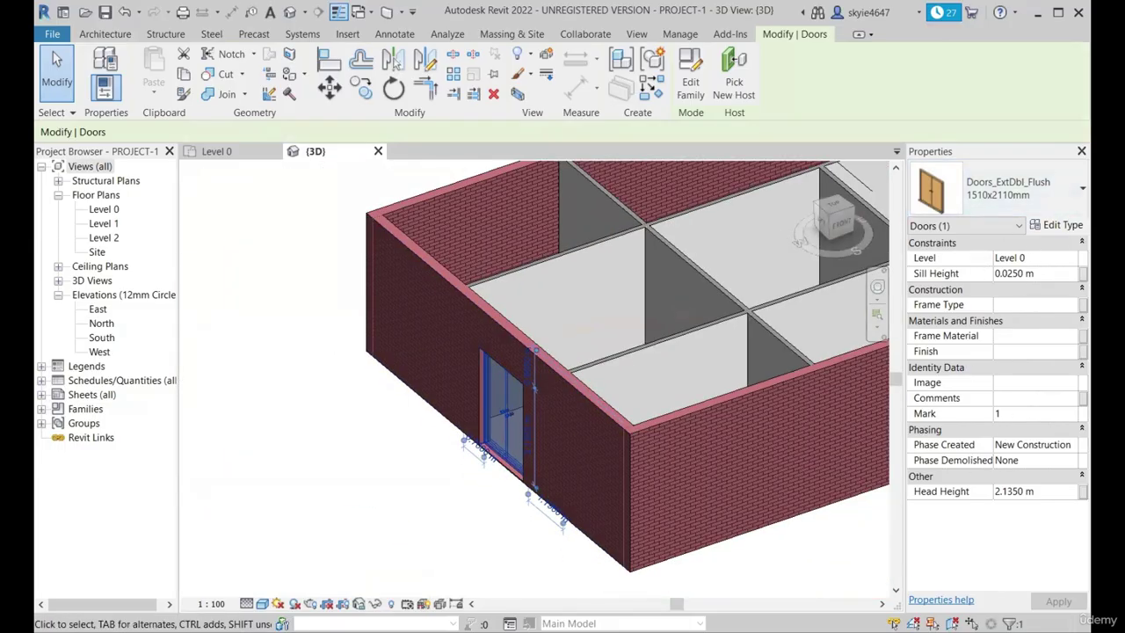
{"action": "left_click", "coordinate": [1062, 225]}
{"action": "scroll", "coordinate": [387, 290], "scroll_direction": "down", "scroll_amount": 3}
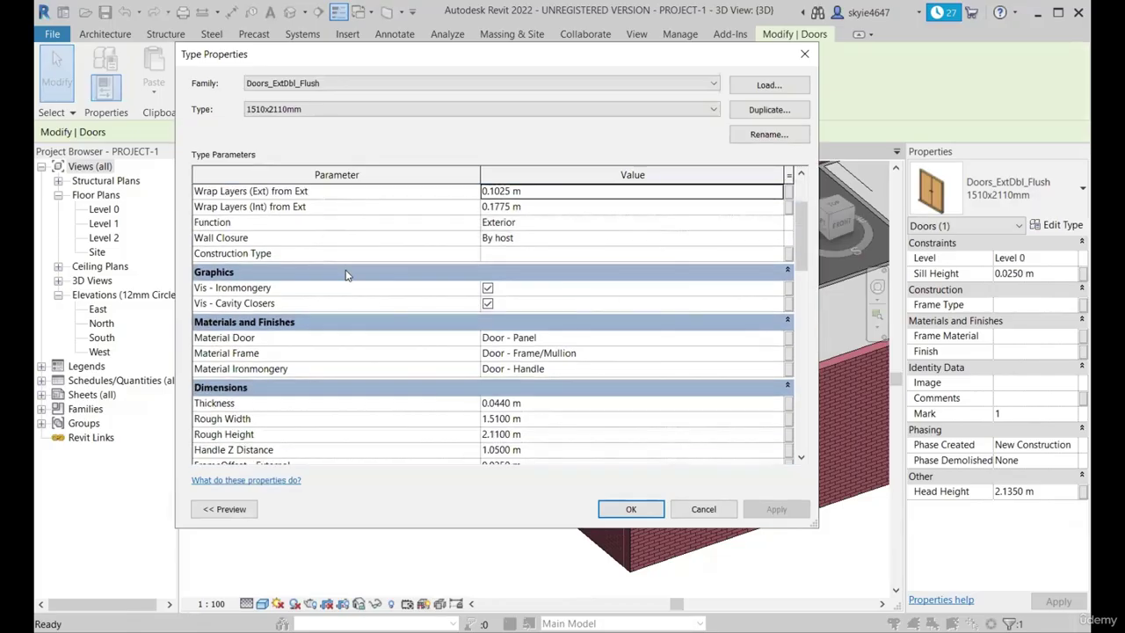
{"action": "scroll", "coordinate": [401, 384], "scroll_direction": "down", "scroll_amount": 3}
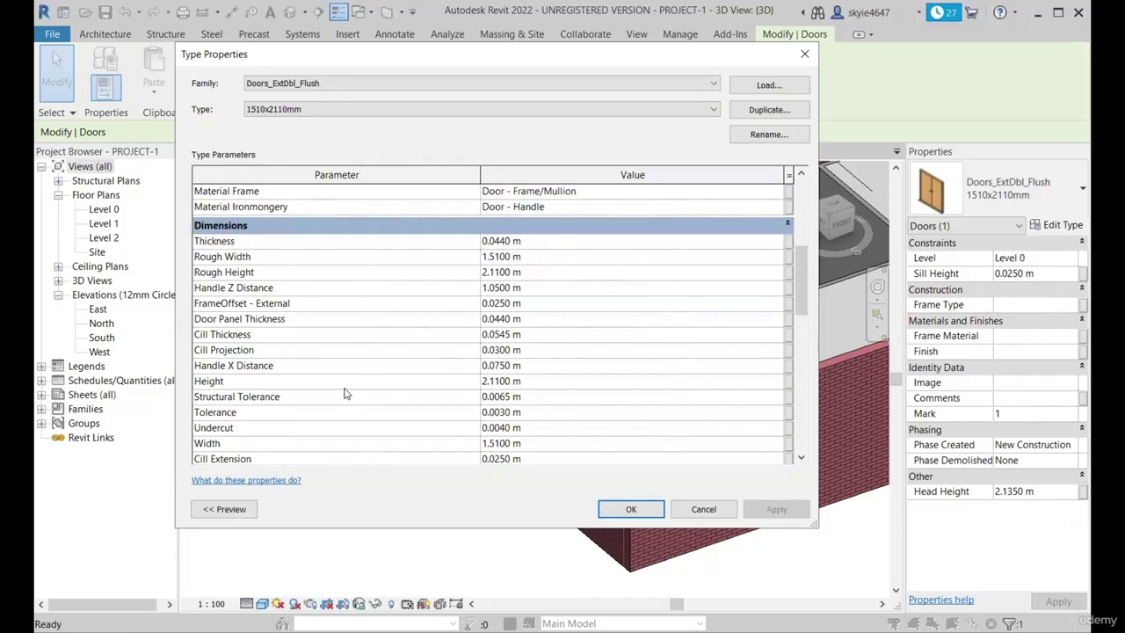
{"action": "scroll", "coordinate": [301, 294], "scroll_direction": "up", "scroll_amount": 3}
{"action": "scroll", "coordinate": [313, 293], "scroll_direction": "down", "scroll_amount": 3}
{"action": "scroll", "coordinate": [322, 380], "scroll_direction": "down", "scroll_amount": 3}
{"action": "scroll", "coordinate": [721, 430], "scroll_direction": "up", "scroll_amount": 7}
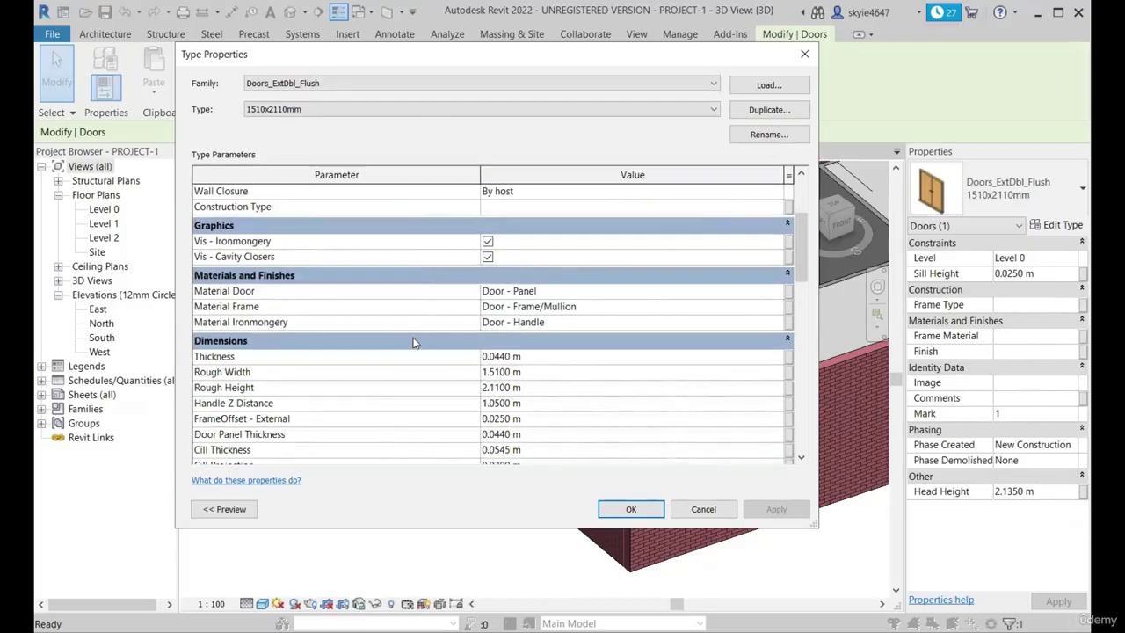
{"action": "scroll", "coordinate": [325, 413], "scroll_direction": "down", "scroll_amount": 4}
{"action": "scroll", "coordinate": [316, 330], "scroll_direction": "down", "scroll_amount": 3}
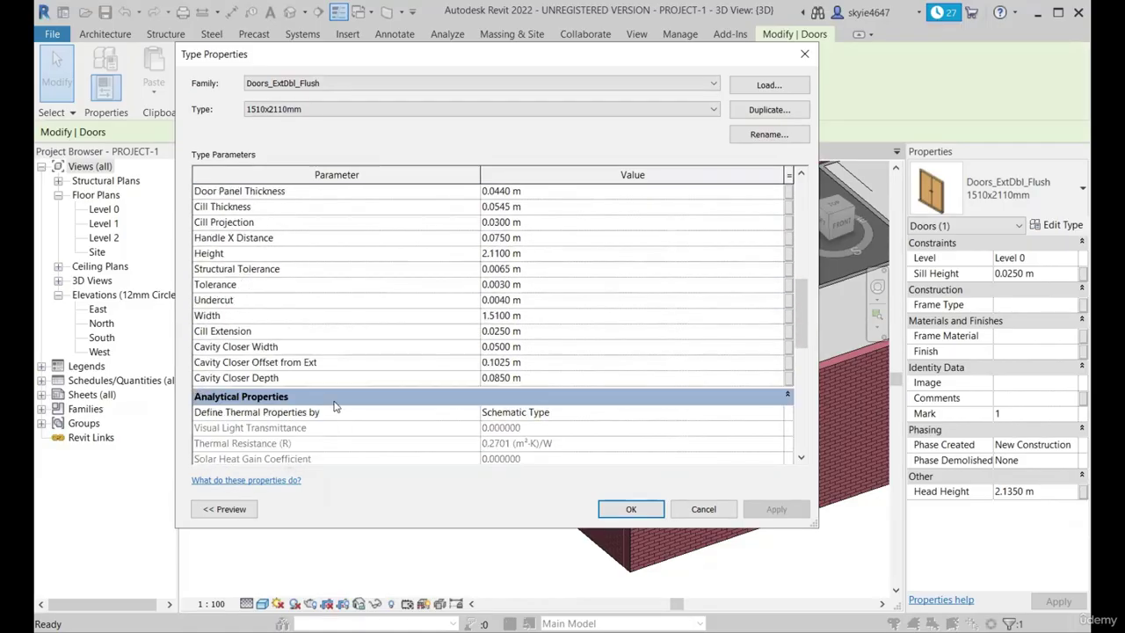
{"action": "scroll", "coordinate": [338, 405], "scroll_direction": "up", "scroll_amount": 9}
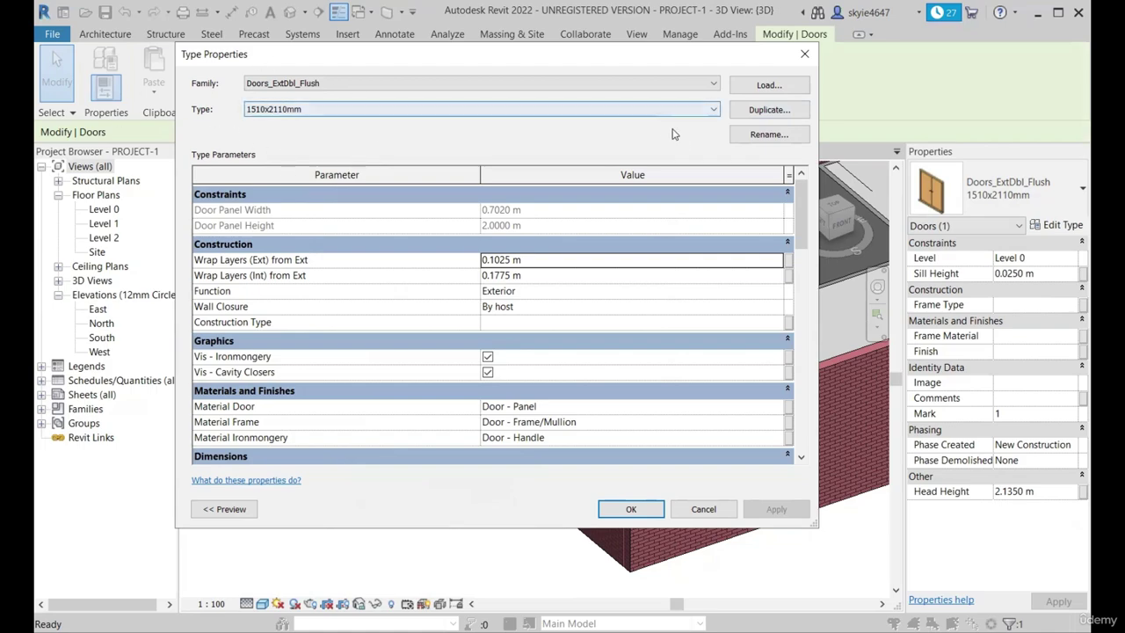
Step: Duplicate the 1510x2110mm door type under the name 2000x2000mm
{"action": "left_click", "coordinate": [762, 110]}
{"action": "left_click", "coordinate": [501, 278]}
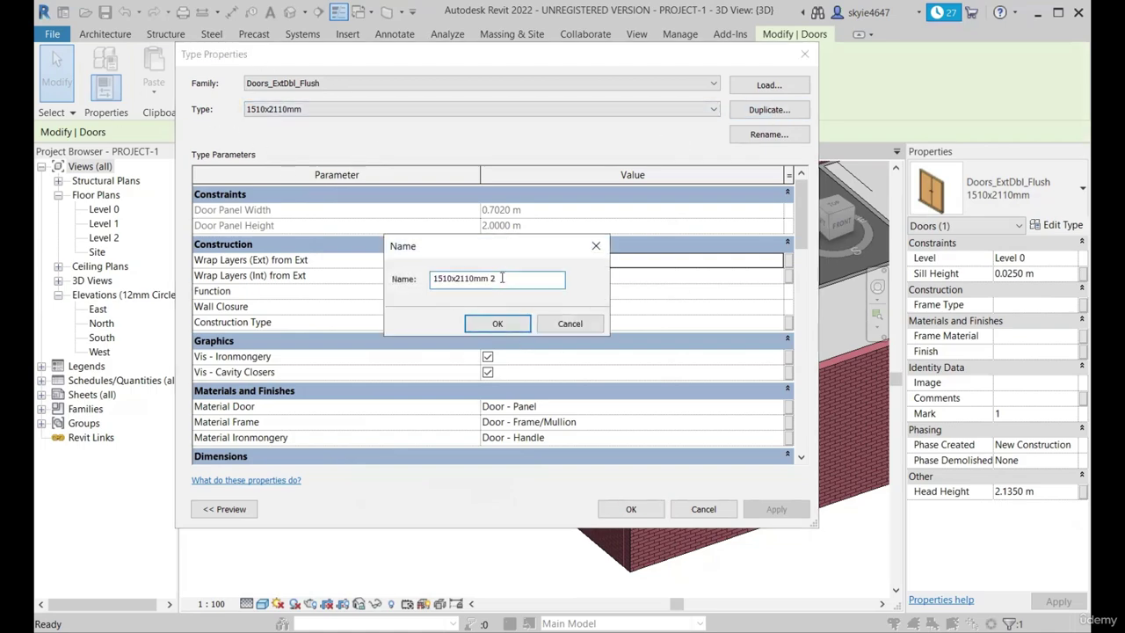
{"action": "left_click", "coordinate": [449, 278]}
{"action": "key", "text": "BackSpace"}
{"action": "key", "text": "BackSpace"}
{"action": "key", "text": "BackSpace"}
{"action": "type", "text": "200"}
{"action": "left_click", "coordinate": [467, 278]}
{"action": "key", "text": "BackSpace"}
{"action": "type", "text": "00"}
{"action": "left_click", "coordinate": [497, 323]}
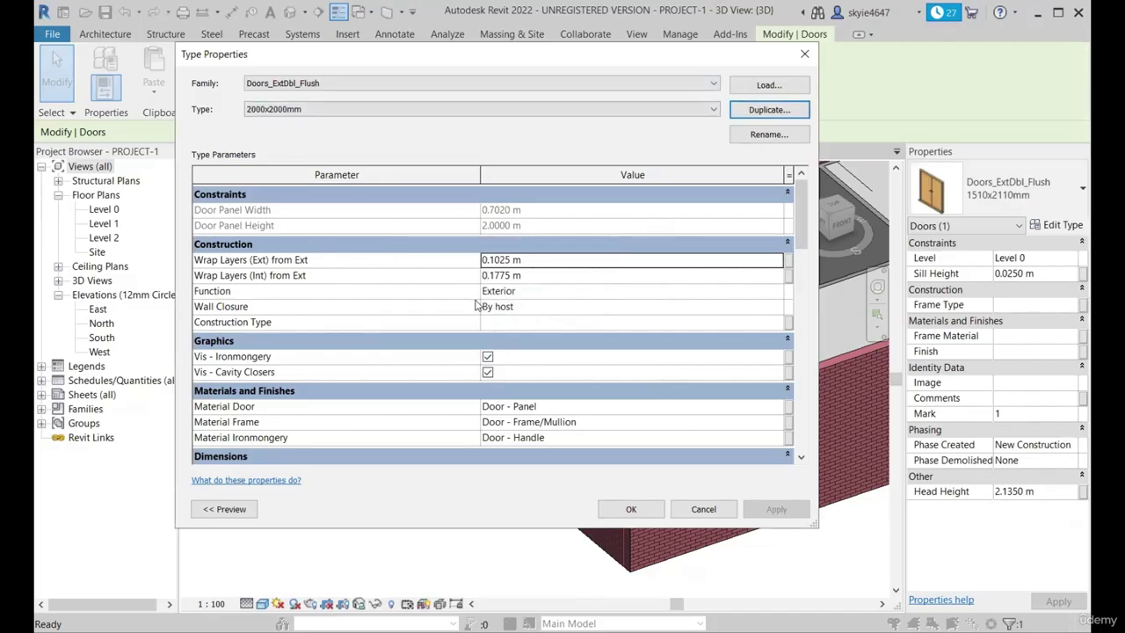
Step: Set the 2000x2000mm type's rough width and rough height to 2000 mm each and accept the type properties
{"action": "scroll", "coordinate": [525, 367], "scroll_direction": "down", "scroll_amount": 3}
{"action": "scroll", "coordinate": [497, 350], "scroll_direction": "down", "scroll_amount": 1}
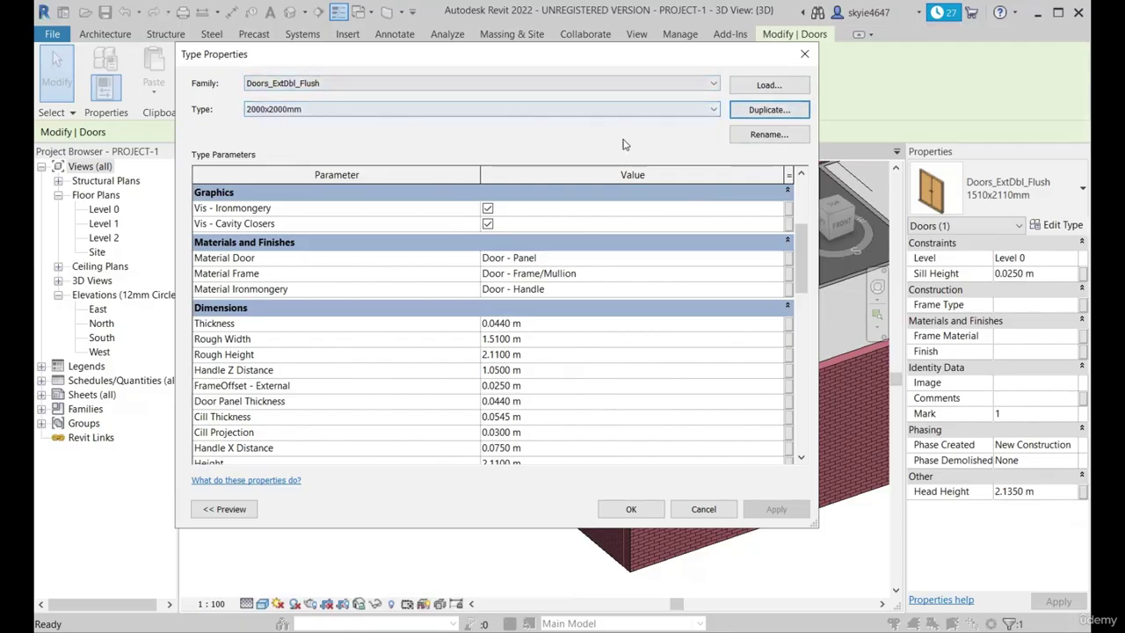
{"action": "scroll", "coordinate": [417, 280], "scroll_direction": "down", "scroll_amount": 2}
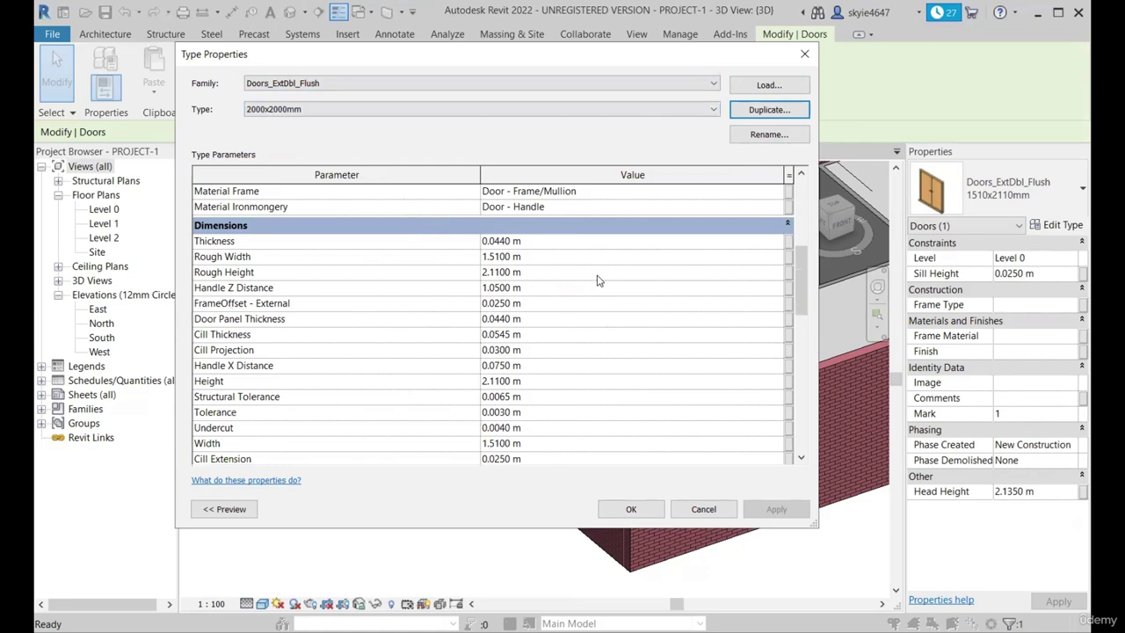
{"action": "scroll", "coordinate": [580, 316], "scroll_direction": "down", "scroll_amount": 1}
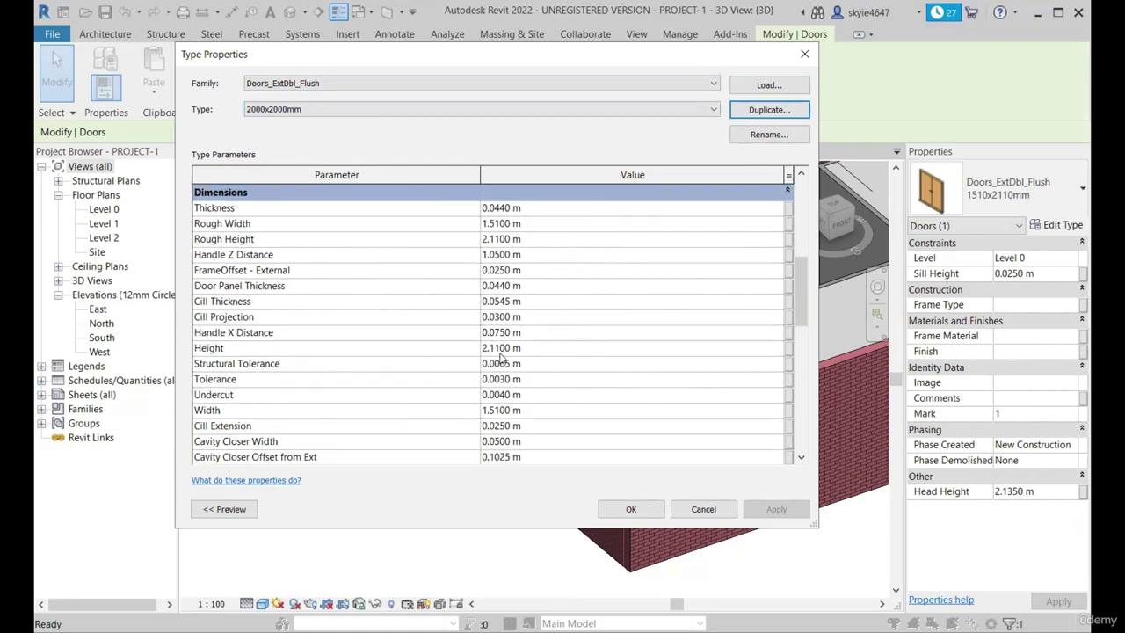
{"action": "left_click", "coordinate": [563, 227]}
{"action": "type", "text": "2000mm"}
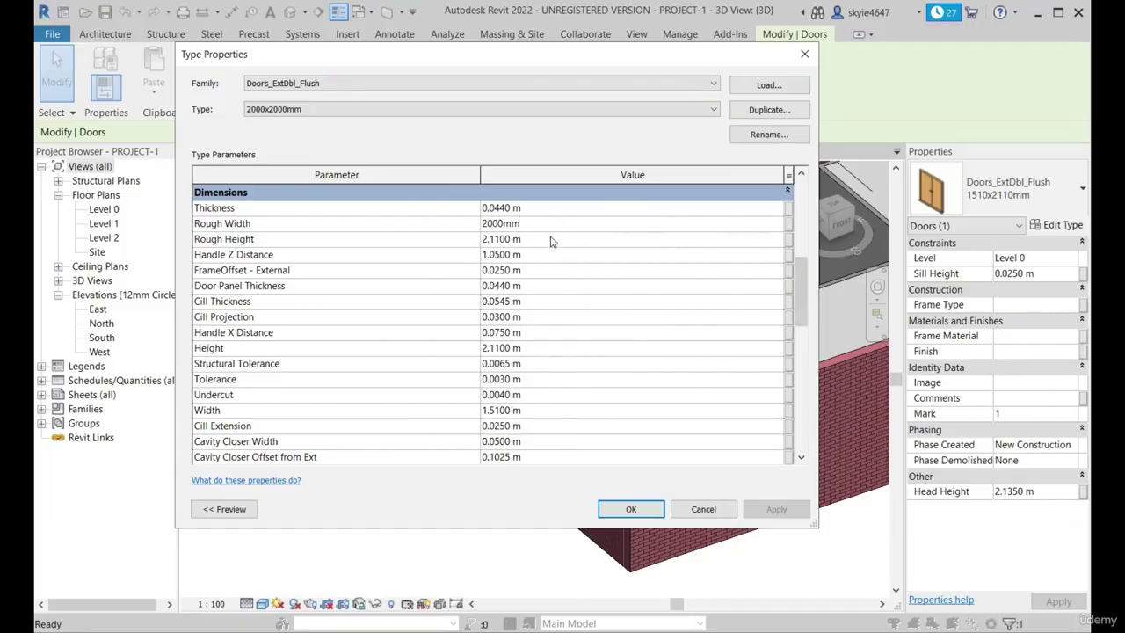
{"action": "key", "text": "Tab"}
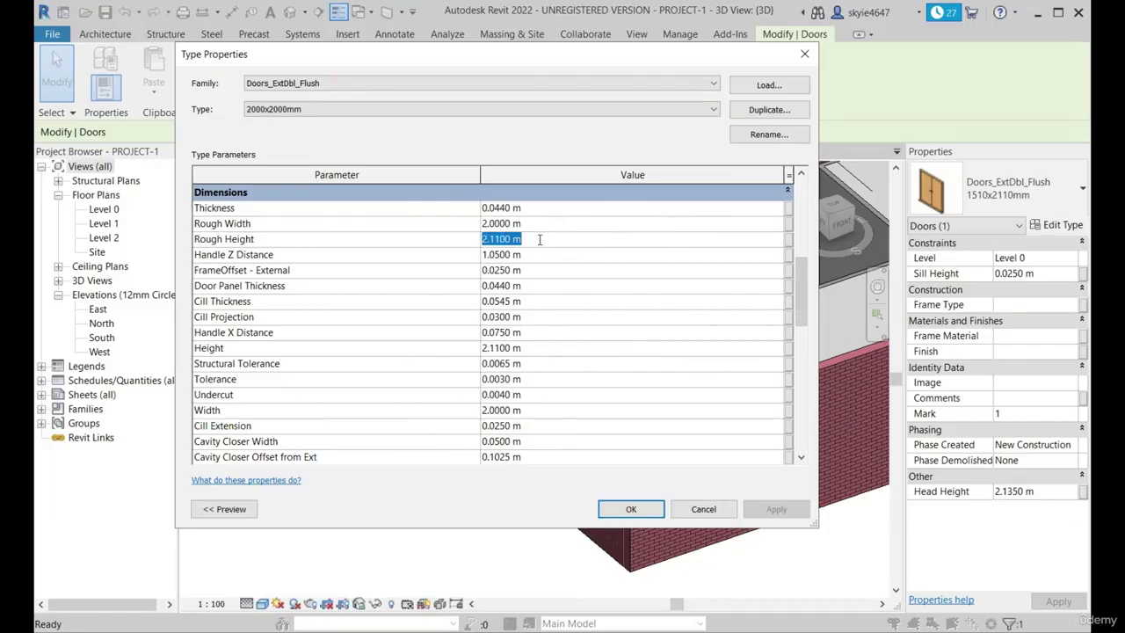
{"action": "type", "text": "2"}
{"action": "left_click", "coordinate": [542, 291]}
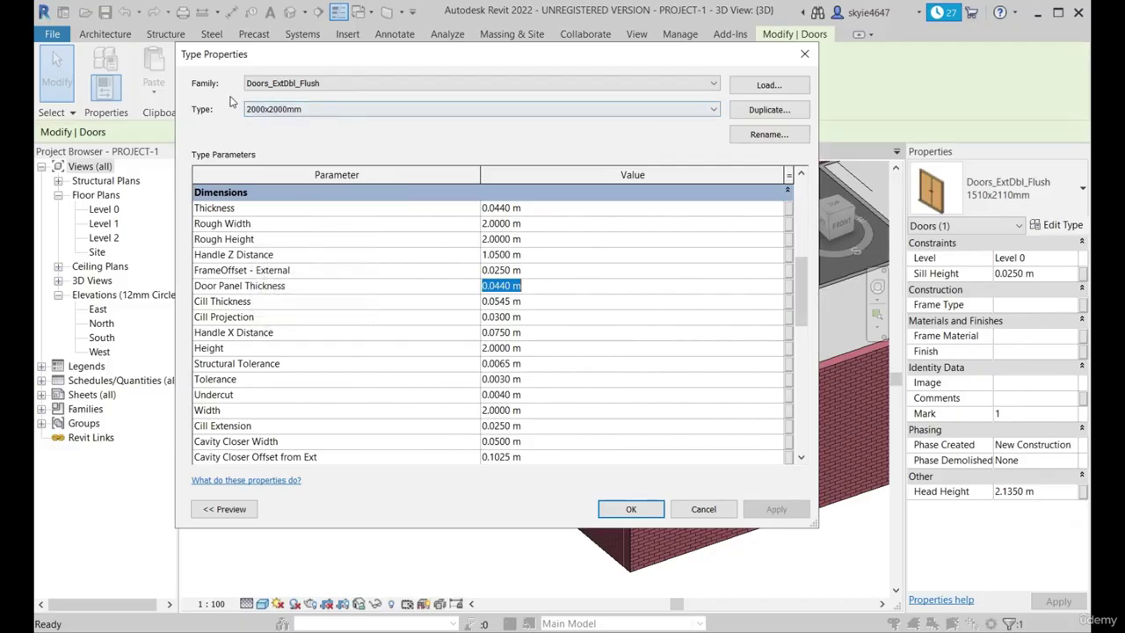
{"action": "left_click", "coordinate": [630, 511]}
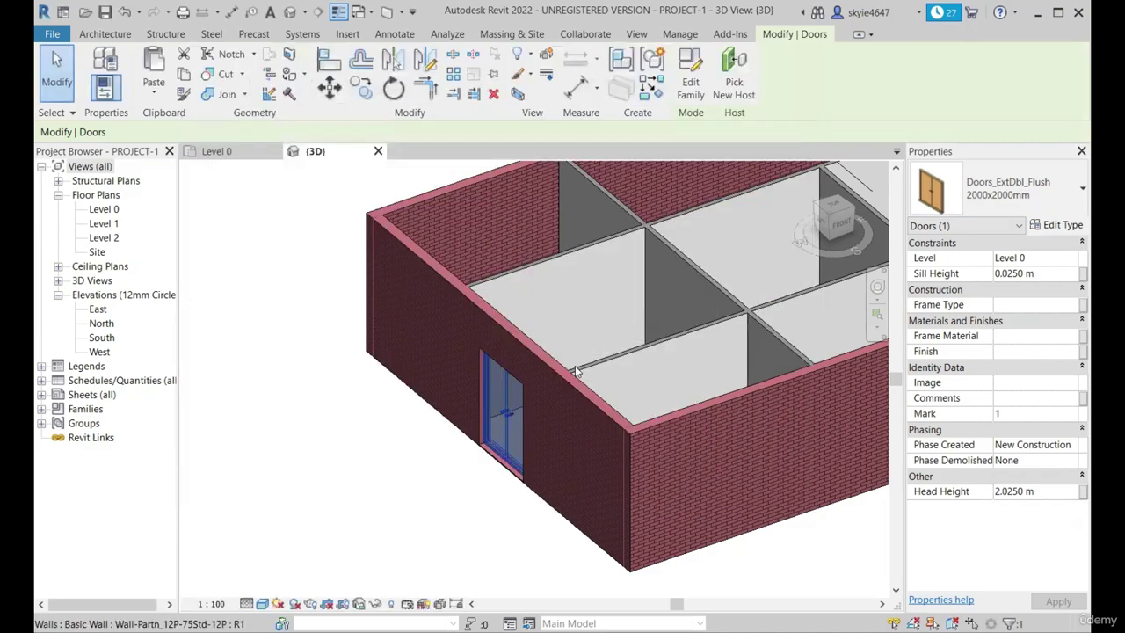
Step: Create a similar 2000x2000mm double door in the same brick wall, about 0.4 m beside the existing one, and select it
{"action": "scroll", "coordinate": [457, 509], "scroll_direction": "down", "scroll_amount": 1}
{"action": "middle_click_drag", "start_coordinate": [542, 491], "coordinate": [695, 396], "text": "shift"}
{"action": "scroll", "coordinate": [603, 489], "scroll_direction": "up", "scroll_amount": 3}
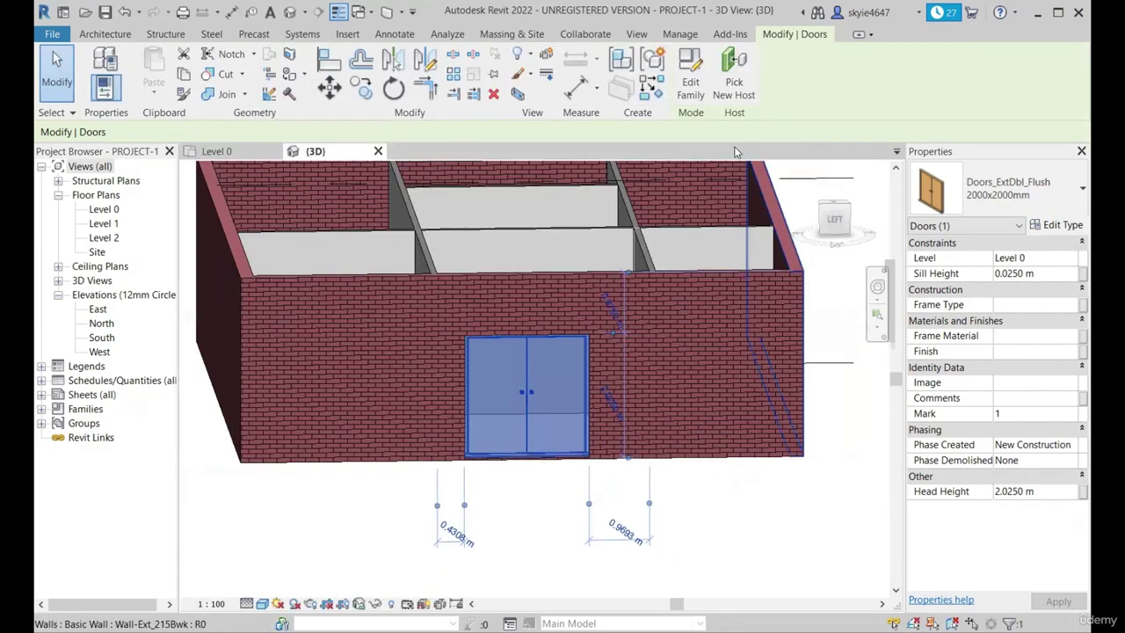
{"action": "left_click", "coordinate": [844, 225]}
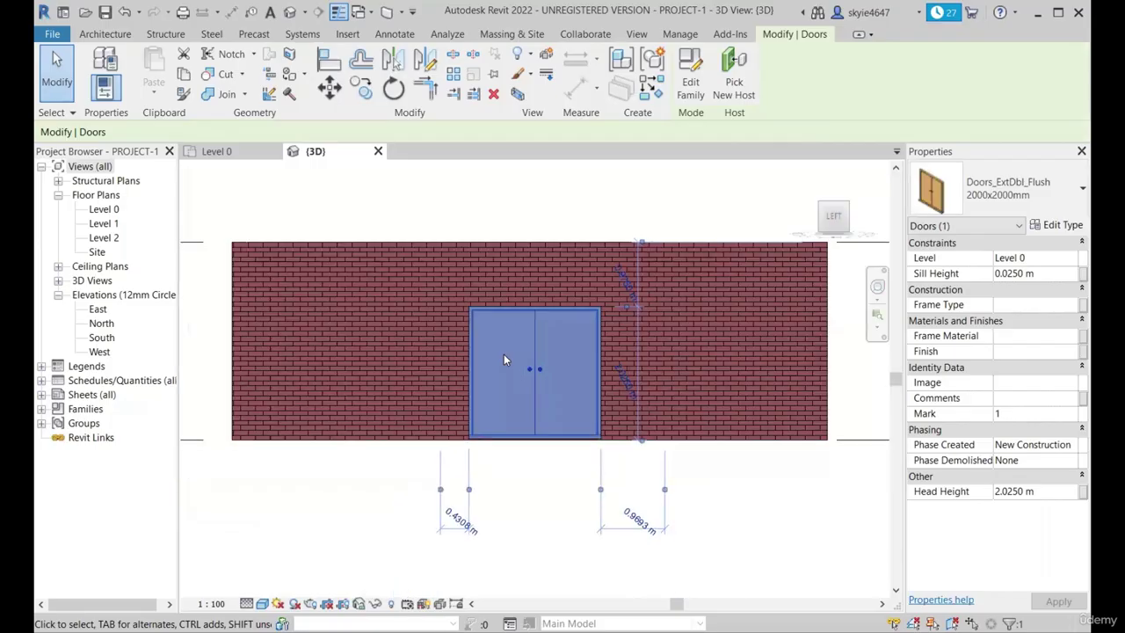
{"action": "right_click", "coordinate": [503, 354]}
{"action": "mouse_move", "coordinate": [532, 387]}
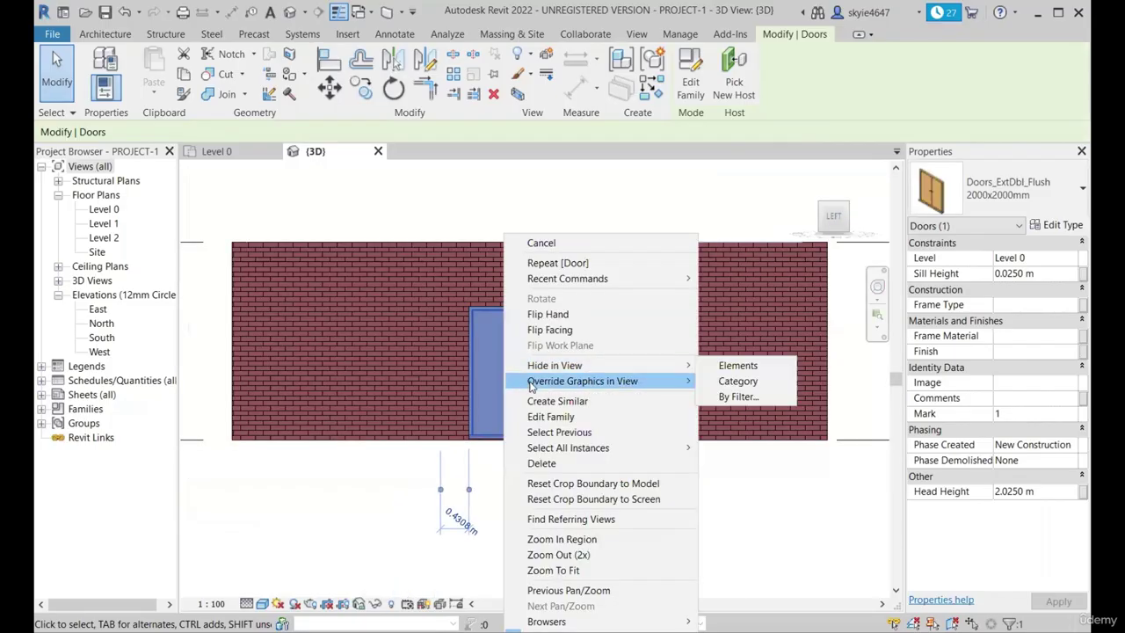
{"action": "left_click", "coordinate": [570, 404]}
{"action": "left_click", "coordinate": [376, 377]}
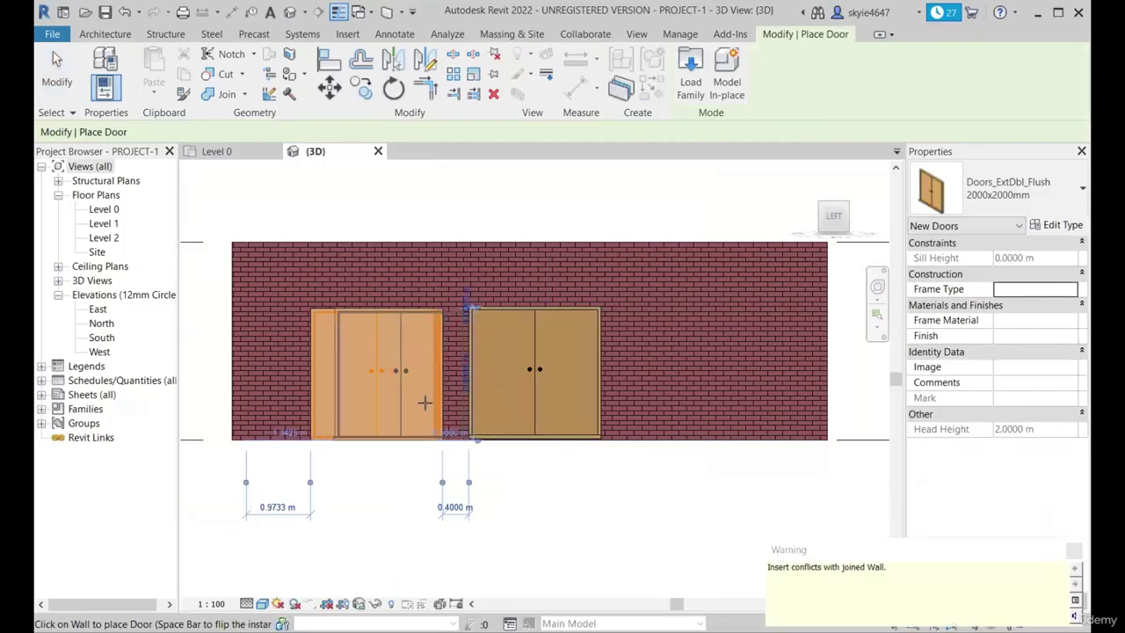
{"action": "key", "text": "Escape"}
{"action": "left_click", "coordinate": [374, 386]}
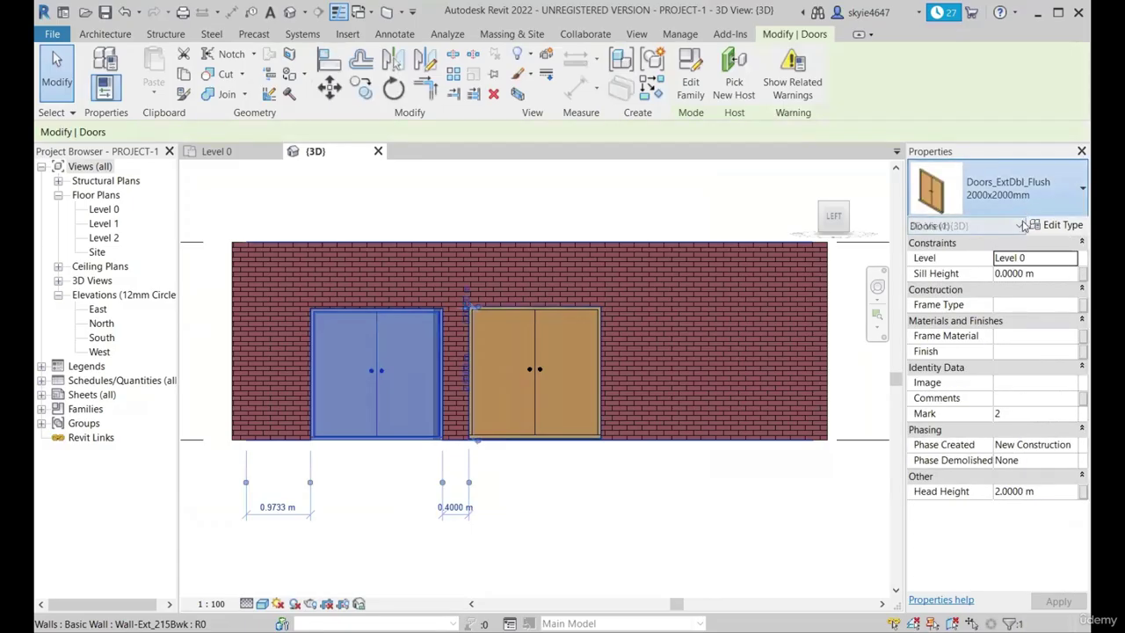
Step: Change the selected double door's type to Doors_ExtDbl_Flush 1510x2110mm
{"action": "left_click", "coordinate": [1011, 189]}
{"action": "left_click", "coordinate": [970, 278]}
{"action": "scroll", "coordinate": [490, 489], "scroll_direction": "up", "scroll_amount": 1}
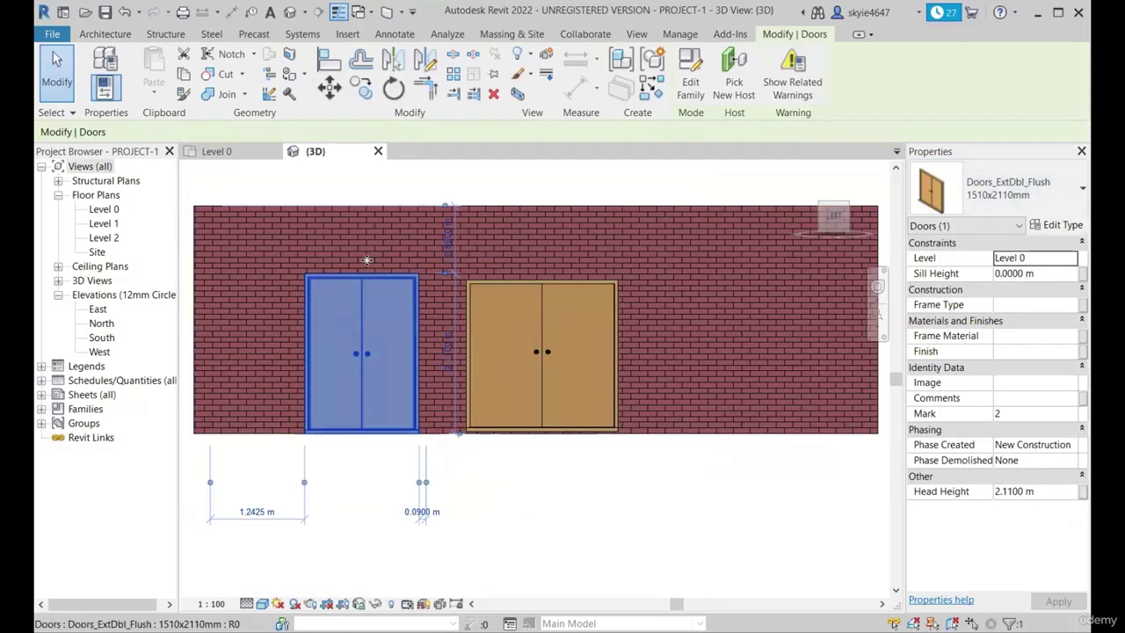
{"action": "scroll", "coordinate": [351, 303], "scroll_direction": "up", "scroll_amount": 1}
{"action": "scroll", "coordinate": [426, 356], "scroll_direction": "down", "scroll_amount": 2}
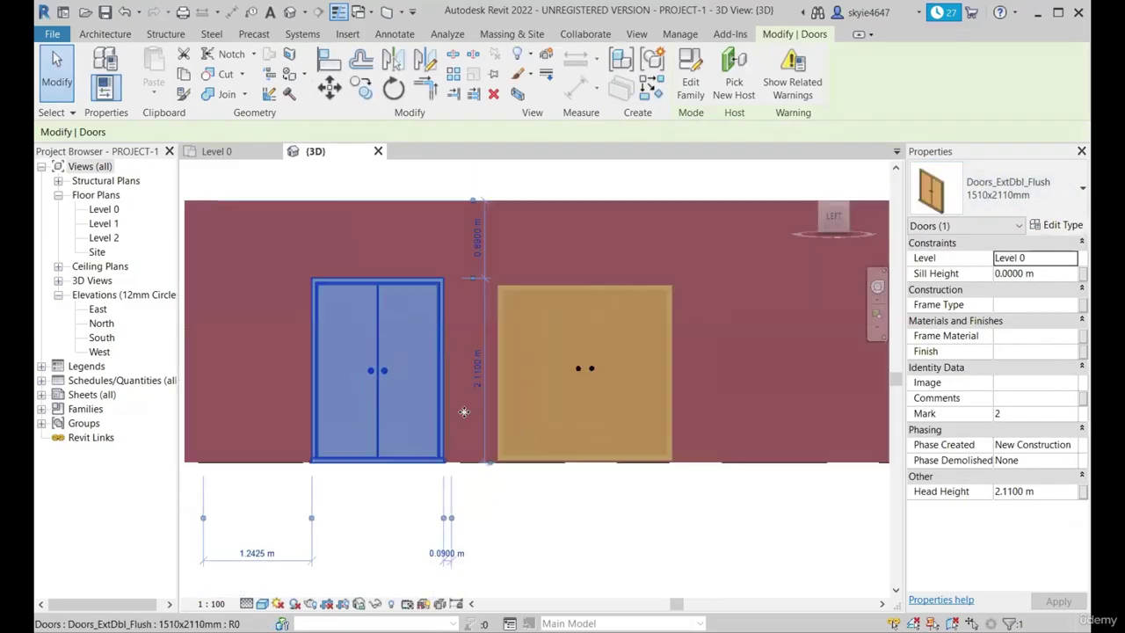
{"action": "scroll", "coordinate": [425, 356], "scroll_direction": "up", "scroll_amount": 1}
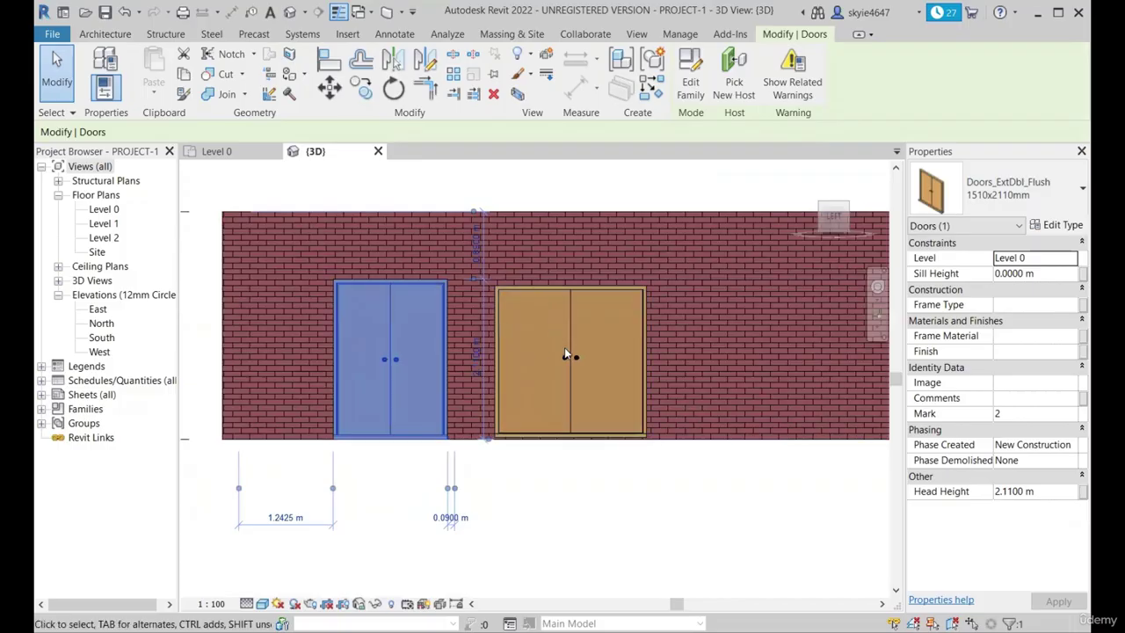
Step: Select the 2000x2000mm double door in the brick wall and set its sill height to 50 mm
{"action": "left_click", "coordinate": [582, 387]}
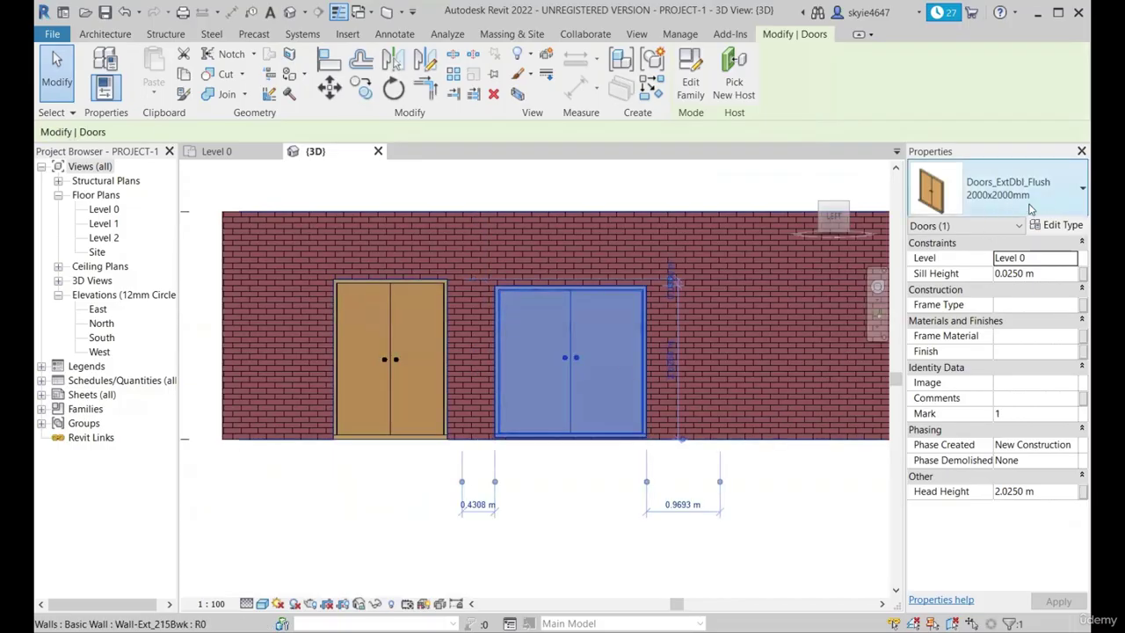
{"action": "scroll", "coordinate": [598, 387], "scroll_direction": "down", "scroll_amount": 2}
{"action": "middle_click_drag", "start_coordinate": [555, 376], "coordinate": [635, 437], "text": "shift"}
{"action": "scroll", "coordinate": [603, 411], "scroll_direction": "up", "scroll_amount": 1}
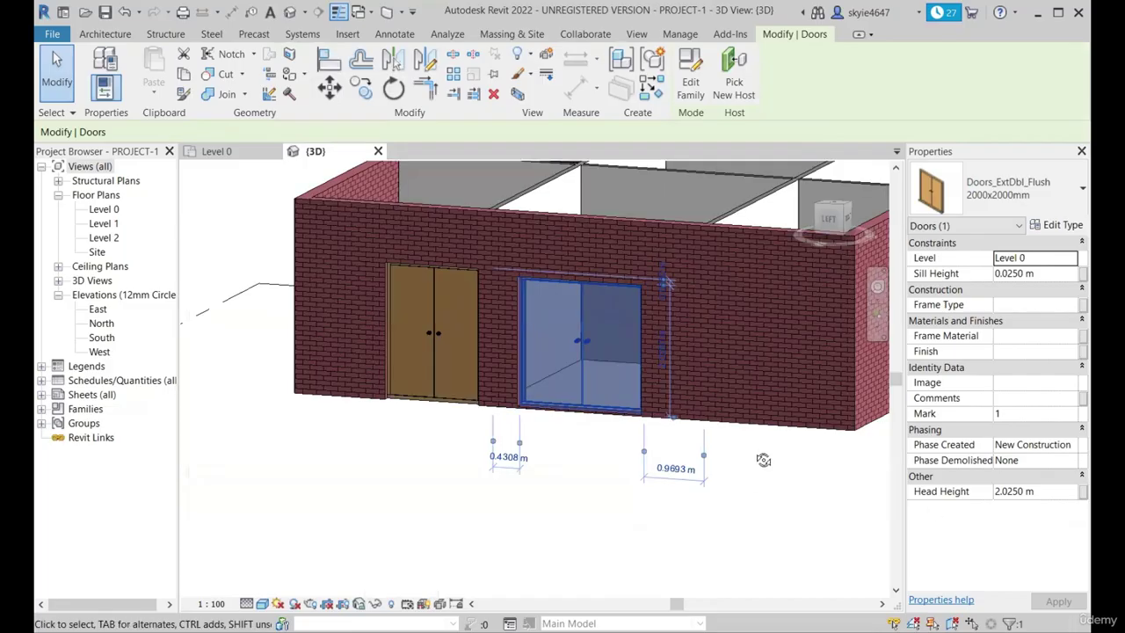
{"action": "middle_click_drag", "start_coordinate": [764, 459], "coordinate": [798, 438], "text": "shift"}
{"action": "left_click", "coordinate": [1044, 494]}
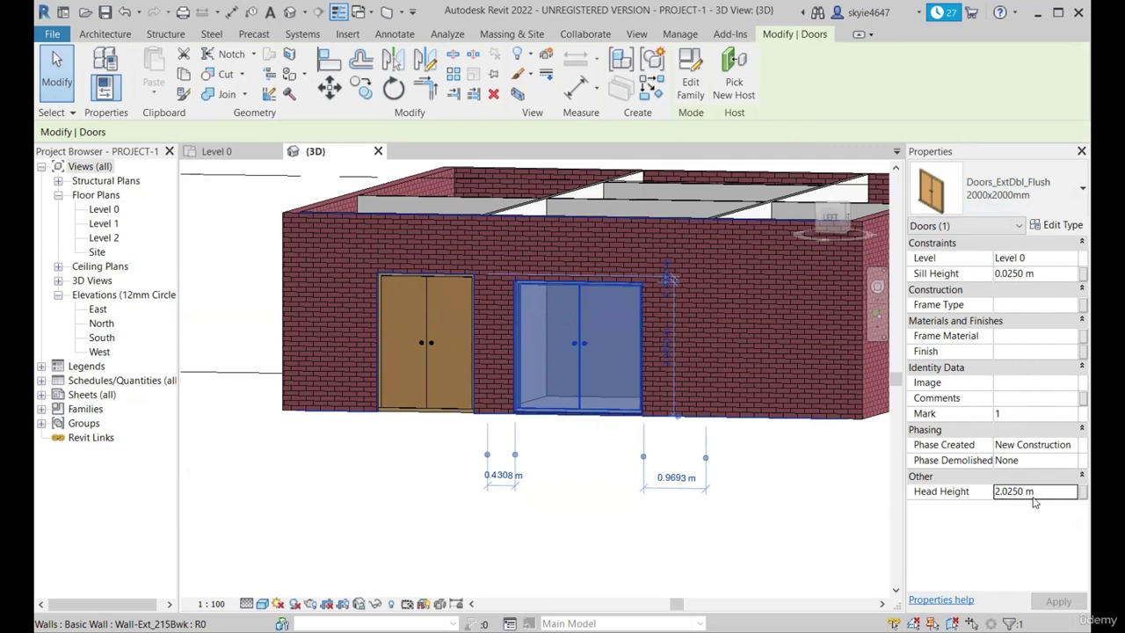
{"action": "left_click", "coordinate": [1044, 273]}
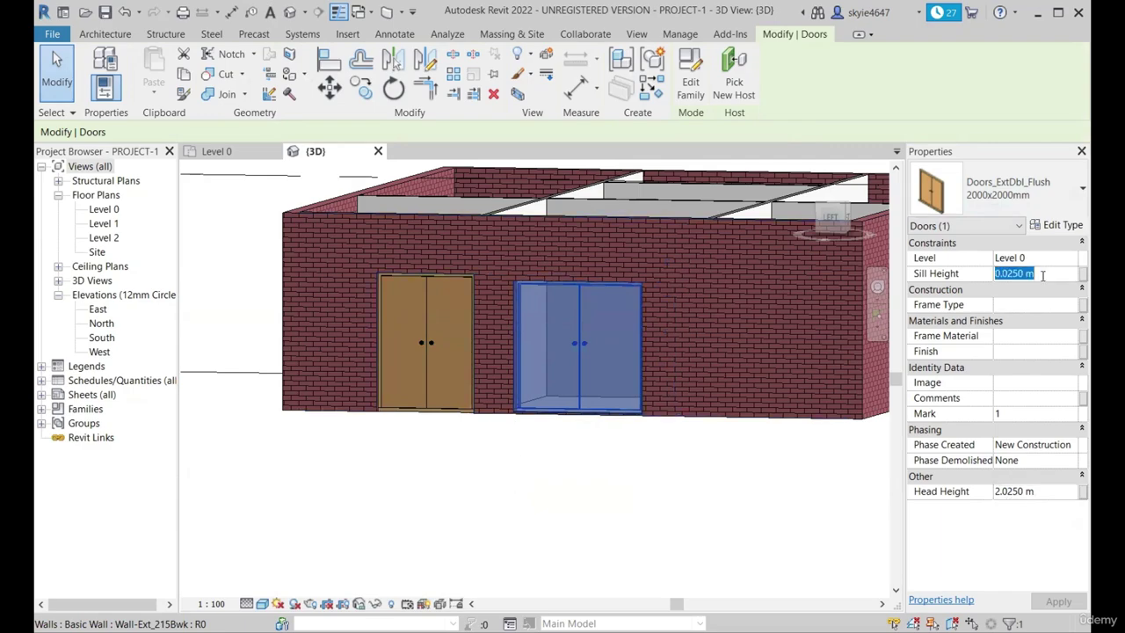
{"action": "type", "text": "50"}
{"action": "key", "text": "Return"}
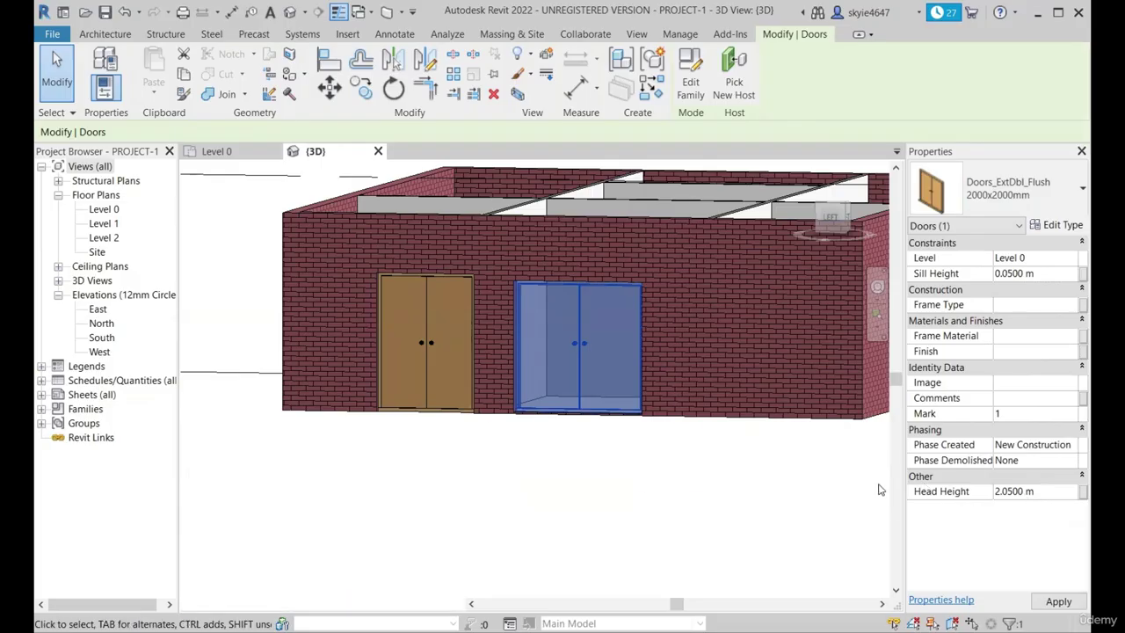
Step: In the Level 0 plan, delete the 1510x2110mm double door in the grid 1 wall between grids C and D
{"action": "mouse_move", "coordinate": [590, 500]}
{"action": "middle_mouse_down", "text": "shift"}
{"action": "mouse_move", "coordinate": [620, 480]}
{"action": "mouse_move", "coordinate": [592, 525]}
{"action": "middle_mouse_up", "text": "shift"}
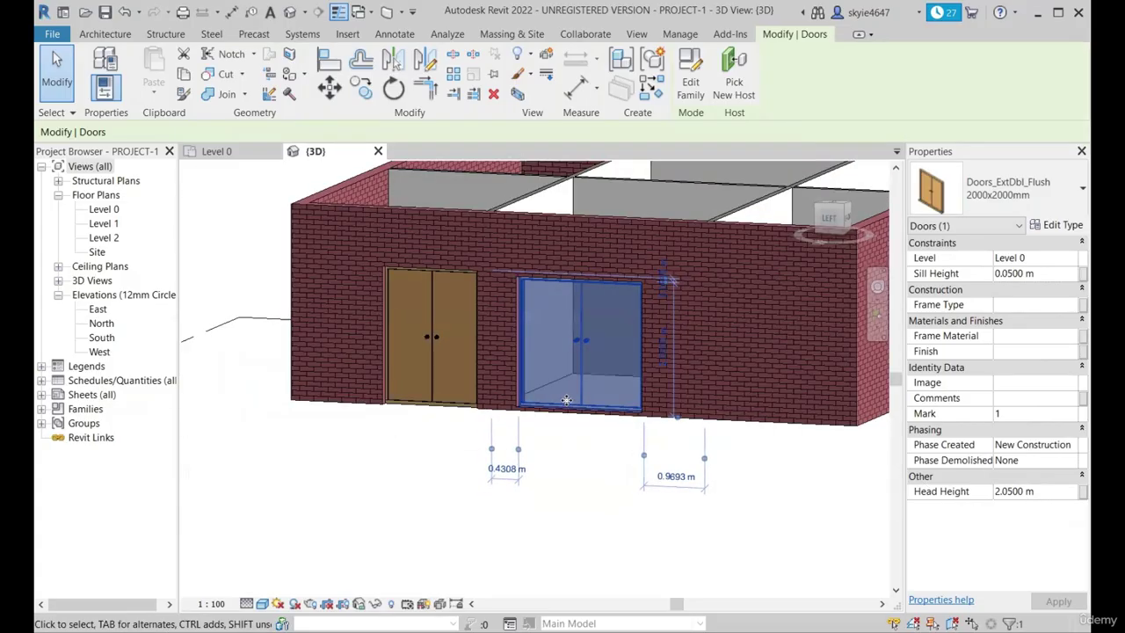
{"action": "scroll", "coordinate": [565, 396], "scroll_direction": "down", "scroll_amount": 2}
{"action": "middle_click_drag", "start_coordinate": [492, 345], "coordinate": [338, 330], "text": "shift"}
{"action": "left_click", "coordinate": [226, 156]}
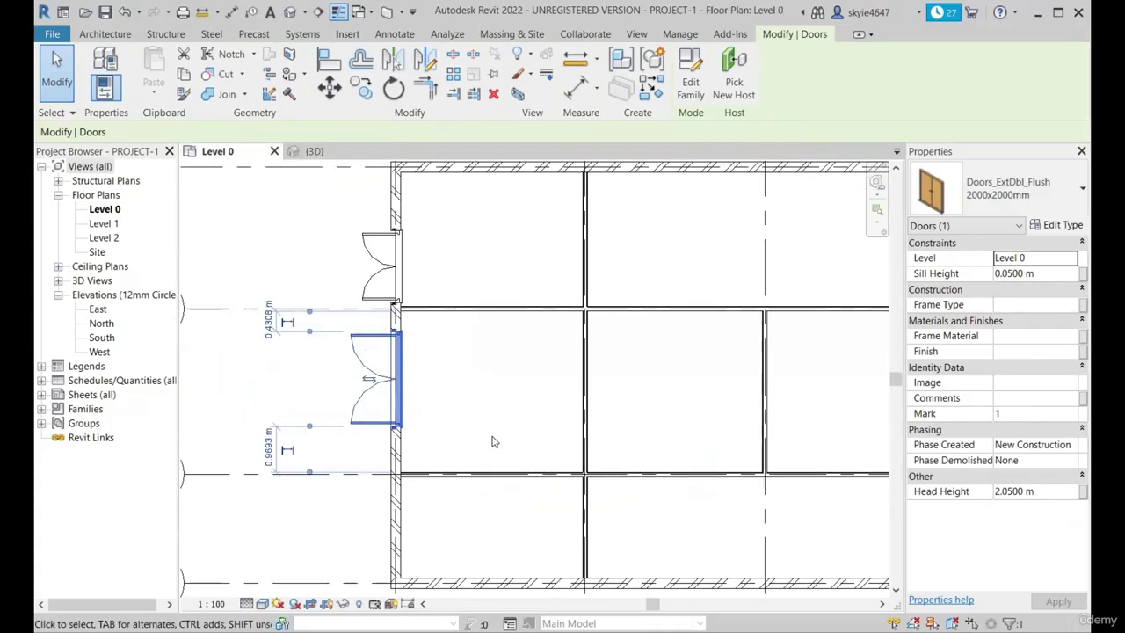
{"action": "scroll", "coordinate": [494, 441], "scroll_direction": "down", "scroll_amount": 3}
{"action": "scroll", "coordinate": [439, 360], "scroll_direction": "up", "scroll_amount": 2}
{"action": "left_click", "coordinate": [427, 358]}
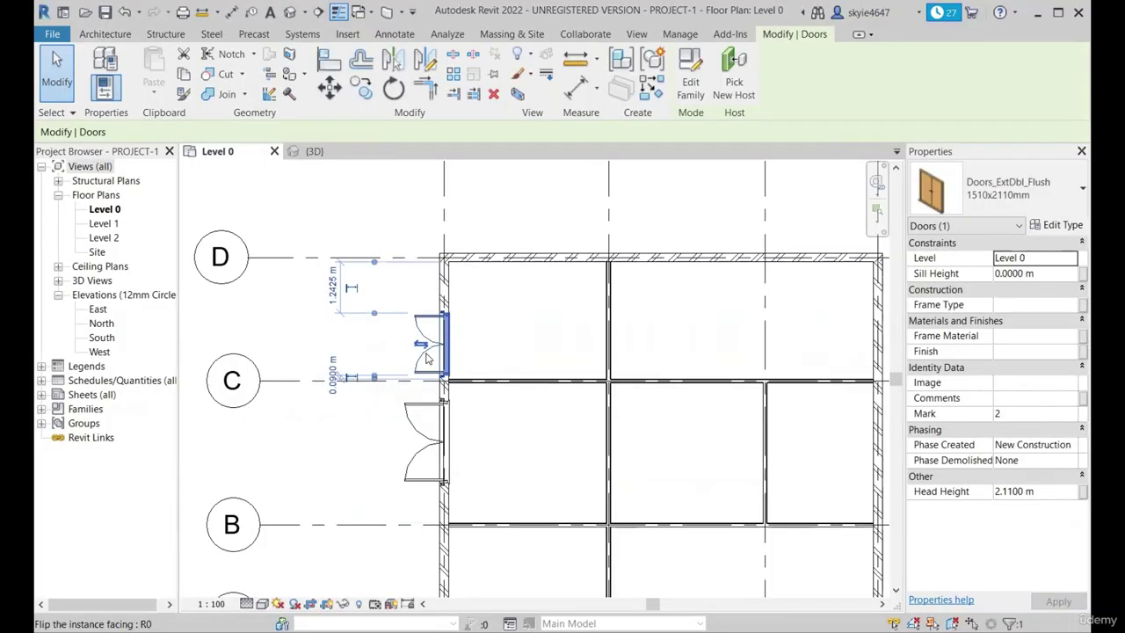
{"action": "key", "text": "Delete"}
Step: Place Doors_IntSgl 810x2110mm doors beside the B-2 intersection: one in the grid B wall left of grid 2, one in the grid 2 wall below grid B
{"action": "scroll", "coordinate": [427, 358], "scroll_direction": "down", "scroll_amount": 3}
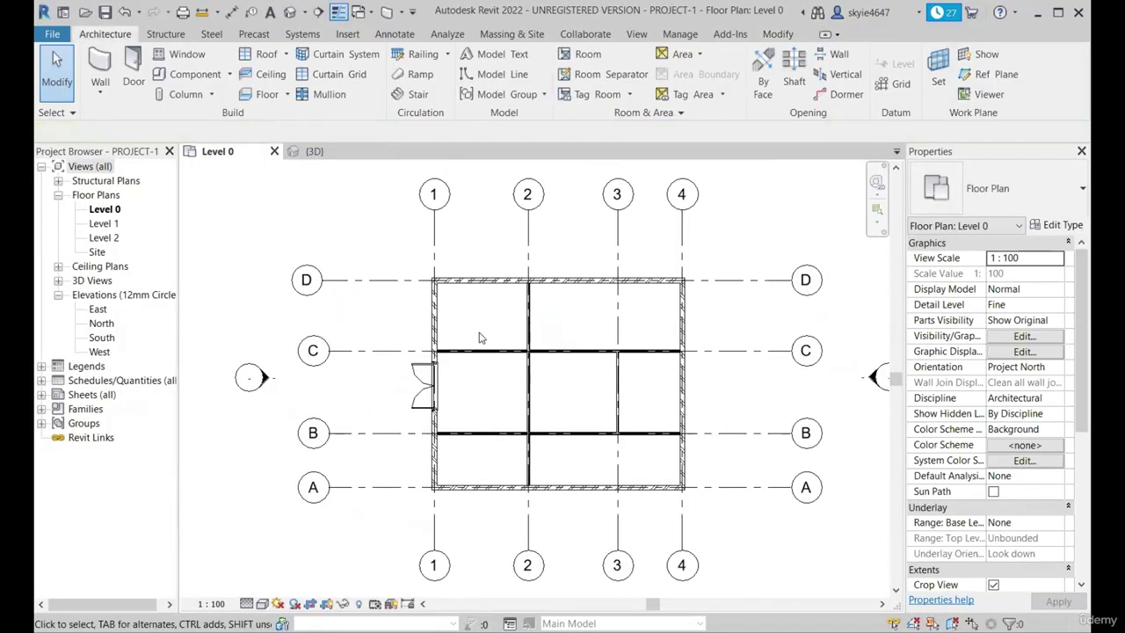
{"action": "key", "text": "d"}
{"action": "key", "text": "r"}
{"action": "scroll", "coordinate": [591, 404], "scroll_direction": "up", "scroll_amount": 2}
{"action": "left_click", "coordinate": [1028, 192]}
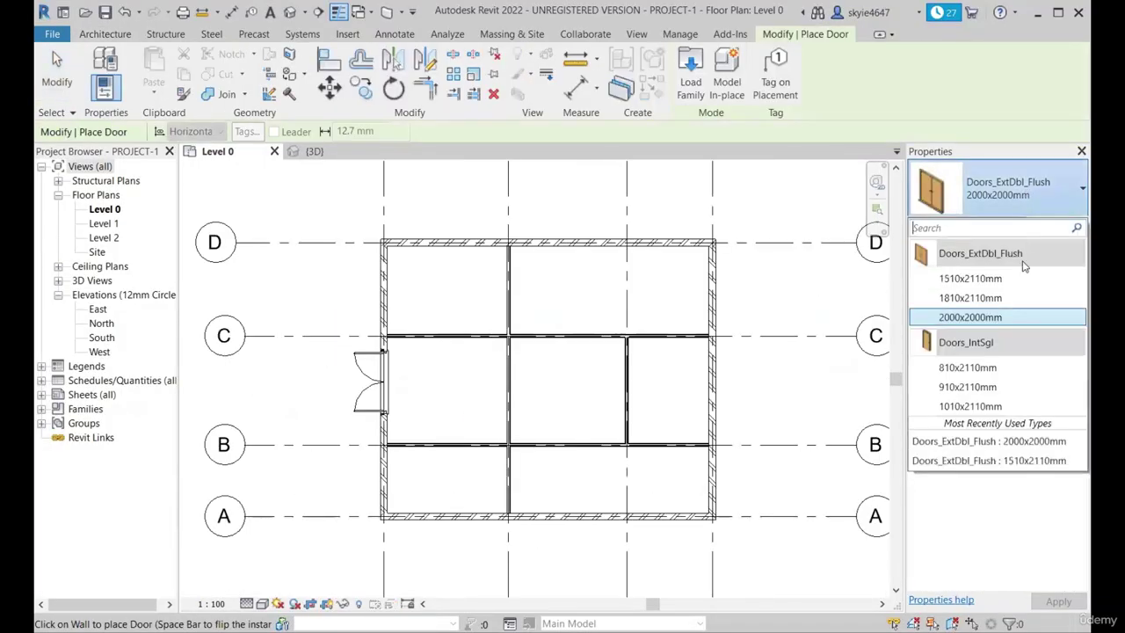
{"action": "left_click", "coordinate": [967, 367]}
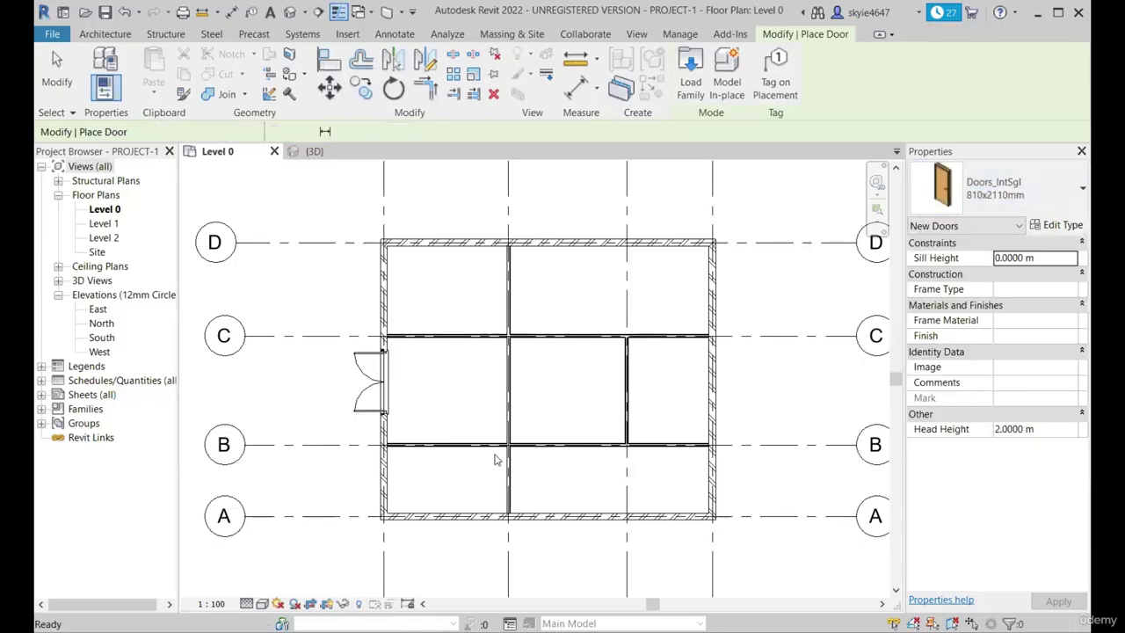
{"action": "scroll", "coordinate": [495, 459], "scroll_direction": "up", "scroll_amount": 3}
{"action": "scroll", "coordinate": [328, 319], "scroll_direction": "down", "scroll_amount": 3}
{"action": "scroll", "coordinate": [316, 333], "scroll_direction": "up", "scroll_amount": 3}
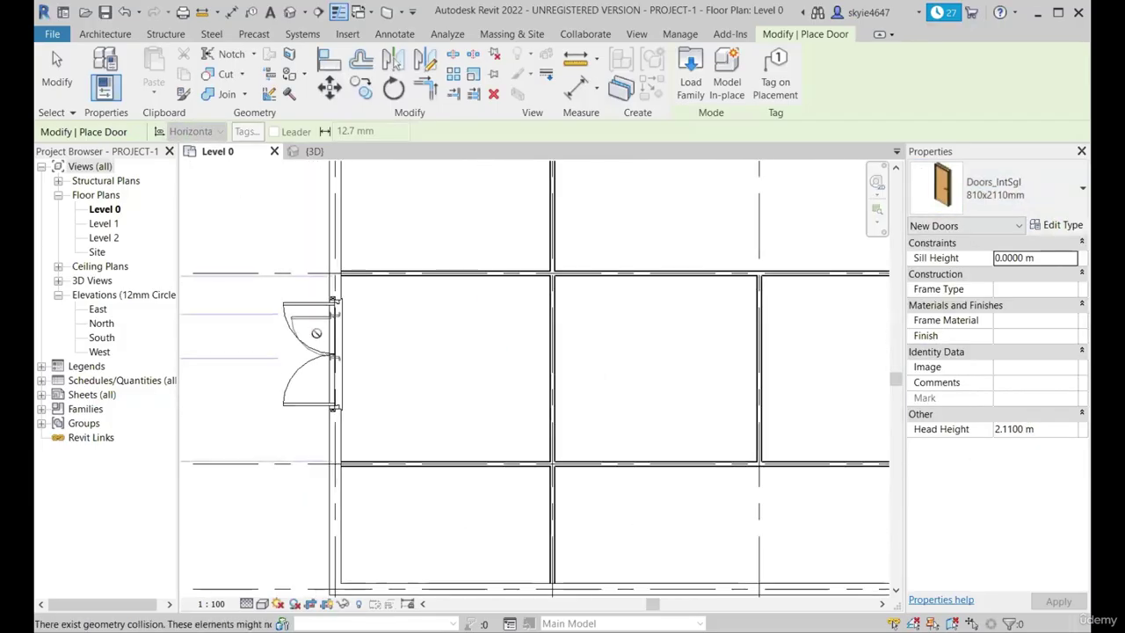
{"action": "scroll", "coordinate": [317, 333], "scroll_direction": "down", "scroll_amount": 3}
{"action": "scroll", "coordinate": [414, 359], "scroll_direction": "up", "scroll_amount": 4}
{"action": "scroll", "coordinate": [421, 500], "scroll_direction": "down", "scroll_amount": 2}
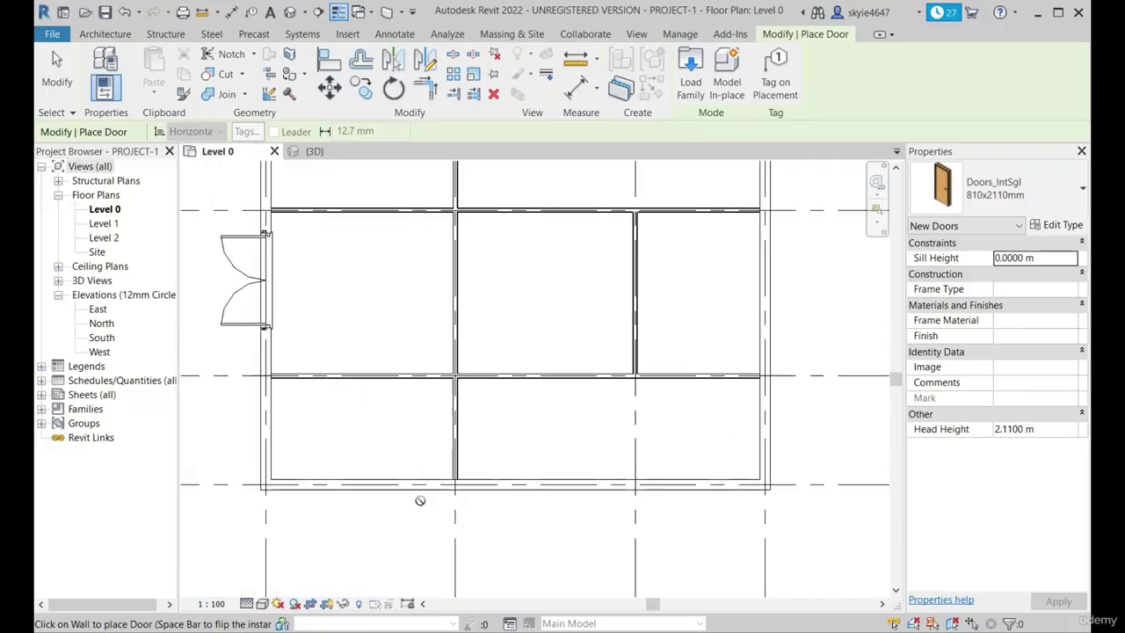
{"action": "scroll", "coordinate": [444, 413], "scroll_direction": "up", "scroll_amount": 2}
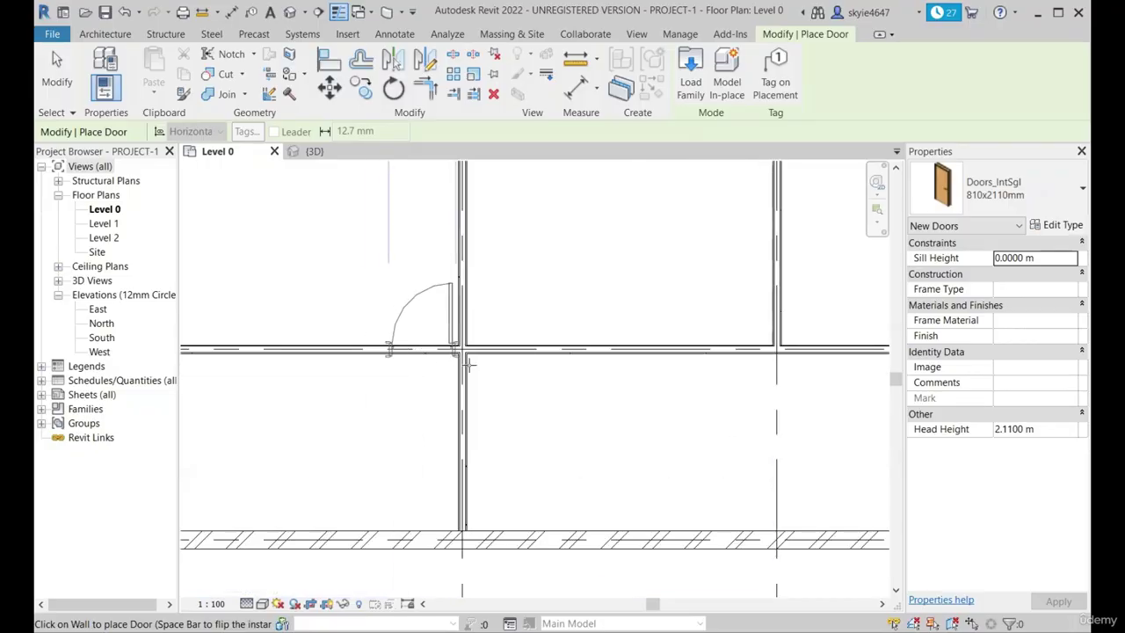
{"action": "scroll", "coordinate": [469, 365], "scroll_direction": "down", "scroll_amount": 3}
{"action": "scroll", "coordinate": [472, 374], "scroll_direction": "up", "scroll_amount": 3}
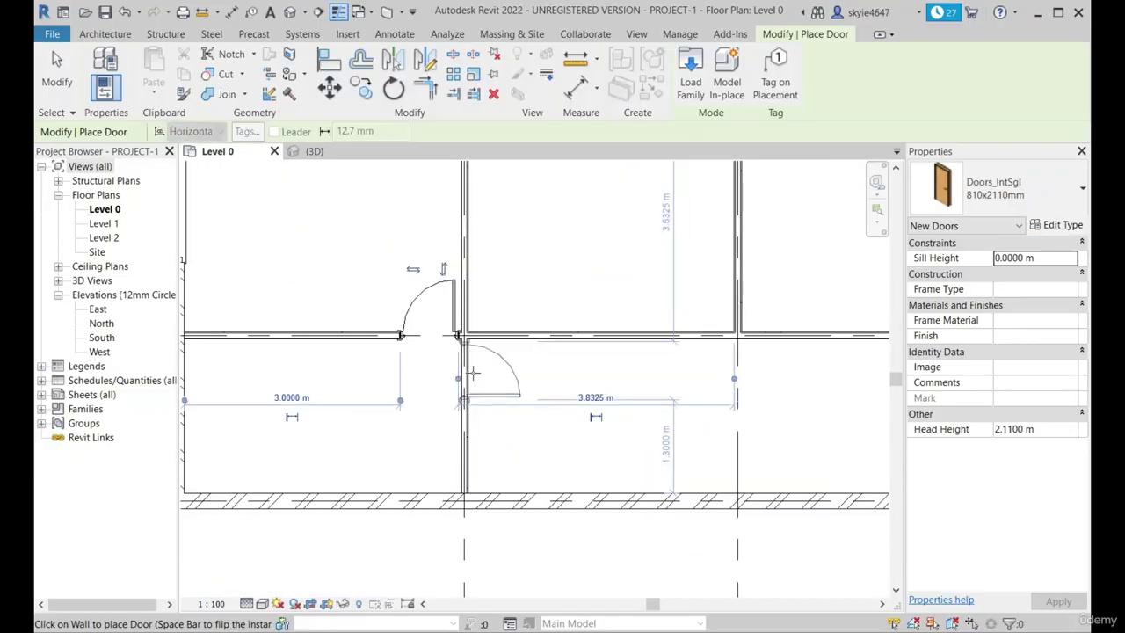
{"action": "scroll", "coordinate": [472, 374], "scroll_direction": "down", "scroll_amount": 3}
{"action": "scroll", "coordinate": [547, 423], "scroll_direction": "up", "scroll_amount": 3}
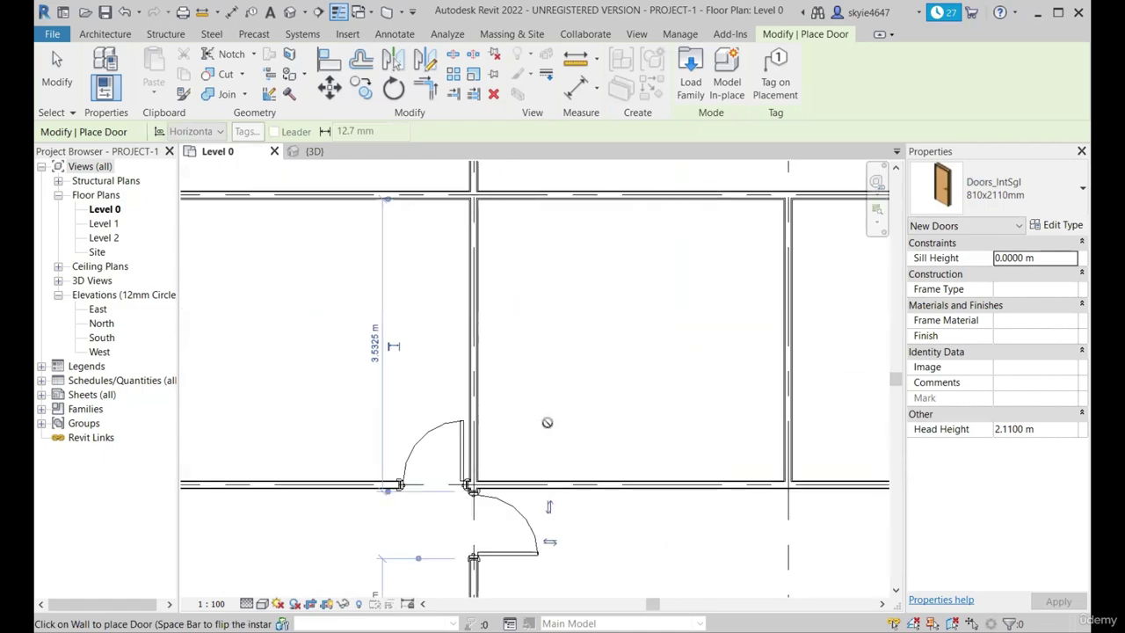
Step: Place two more 810x2110mm doors at the C-2 intersection, in the grid C wall right of grid 2 and the grid 2 wall above C
{"action": "scroll", "coordinate": [547, 423], "scroll_direction": "down", "scroll_amount": 3}
{"action": "scroll", "coordinate": [528, 336], "scroll_direction": "up", "scroll_amount": 3}
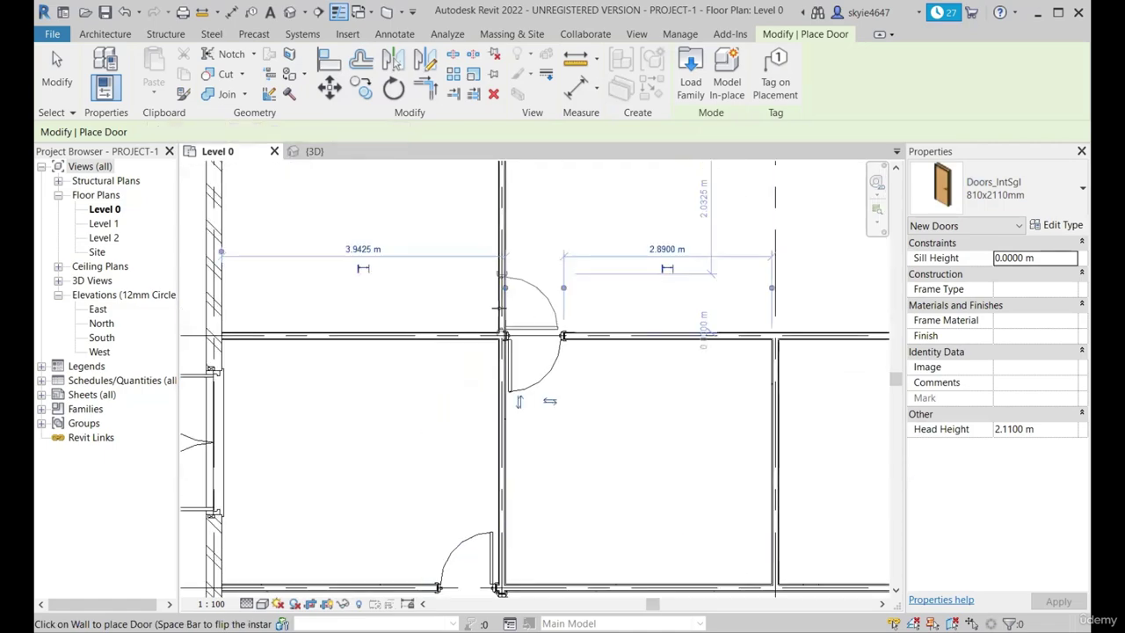
{"action": "left_click", "coordinate": [498, 308]}
{"action": "scroll", "coordinate": [536, 281], "scroll_direction": "down", "scroll_amount": 3}
{"action": "key", "text": "Escape"}
Step: Flip the hinge side of the single door in the grid 2 wall below grid B, then flip it back
{"action": "scroll", "coordinate": [512, 447], "scroll_direction": "up", "scroll_amount": 4}
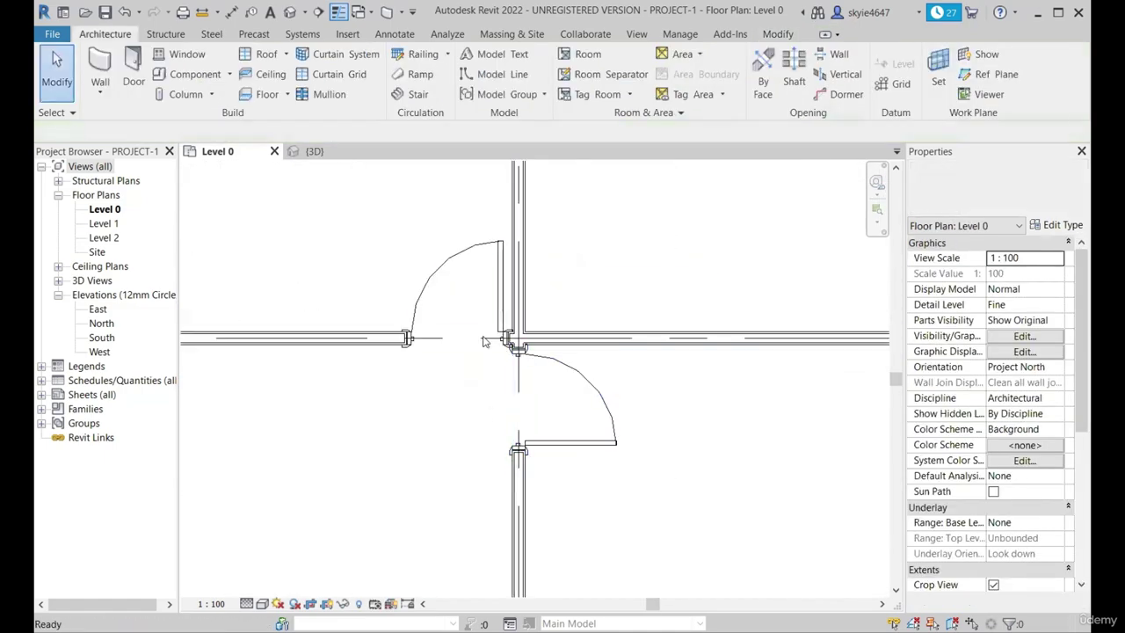
{"action": "left_click", "coordinate": [595, 455]}
{"action": "scroll", "coordinate": [589, 457], "scroll_direction": "up", "scroll_amount": 1}
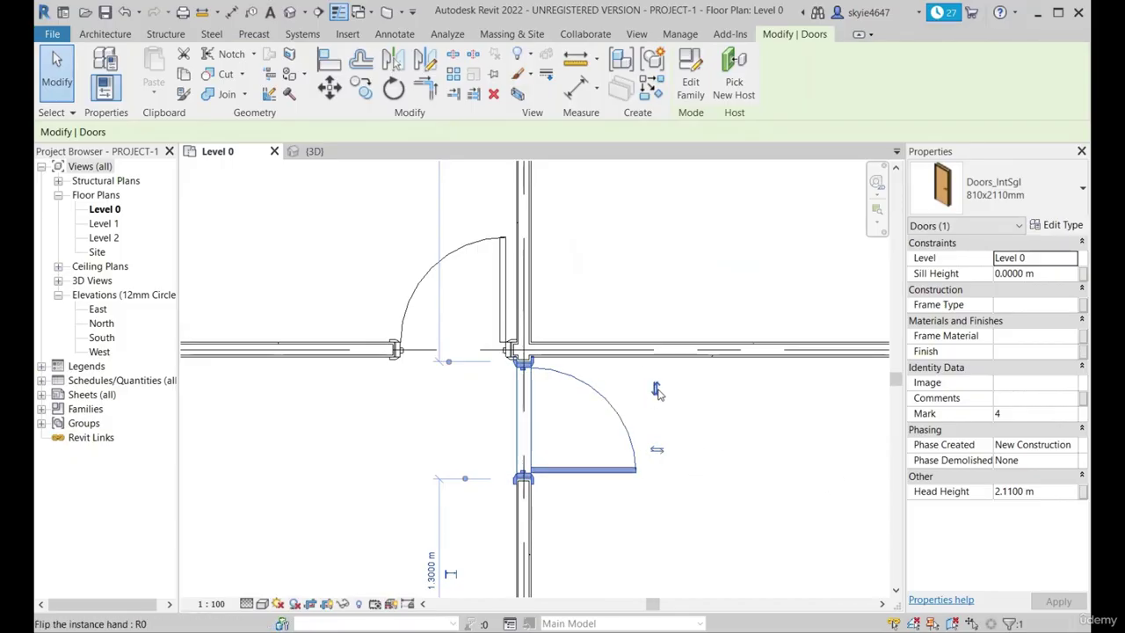
{"action": "left_click", "coordinate": [655, 389]}
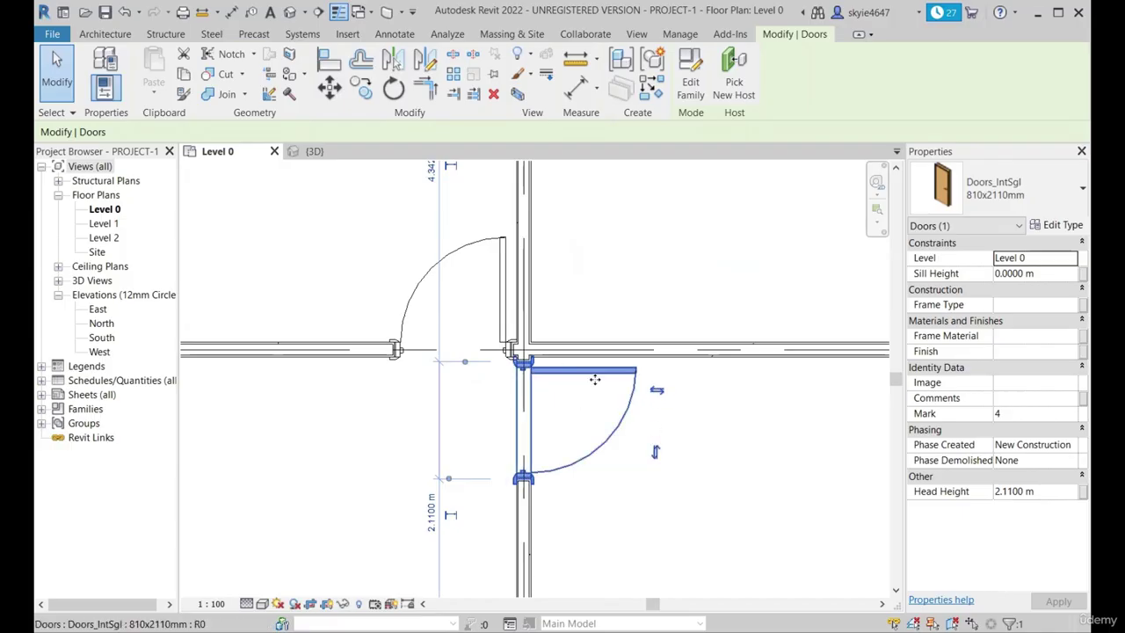
{"action": "left_click", "coordinate": [657, 453]}
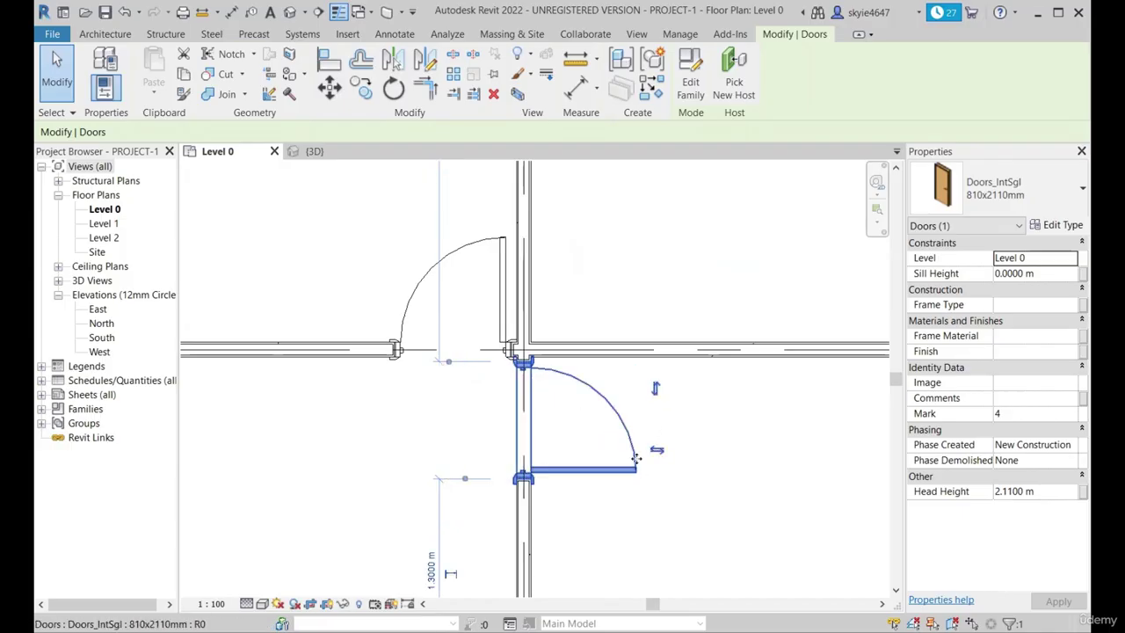
{"action": "key", "text": "Escape"}
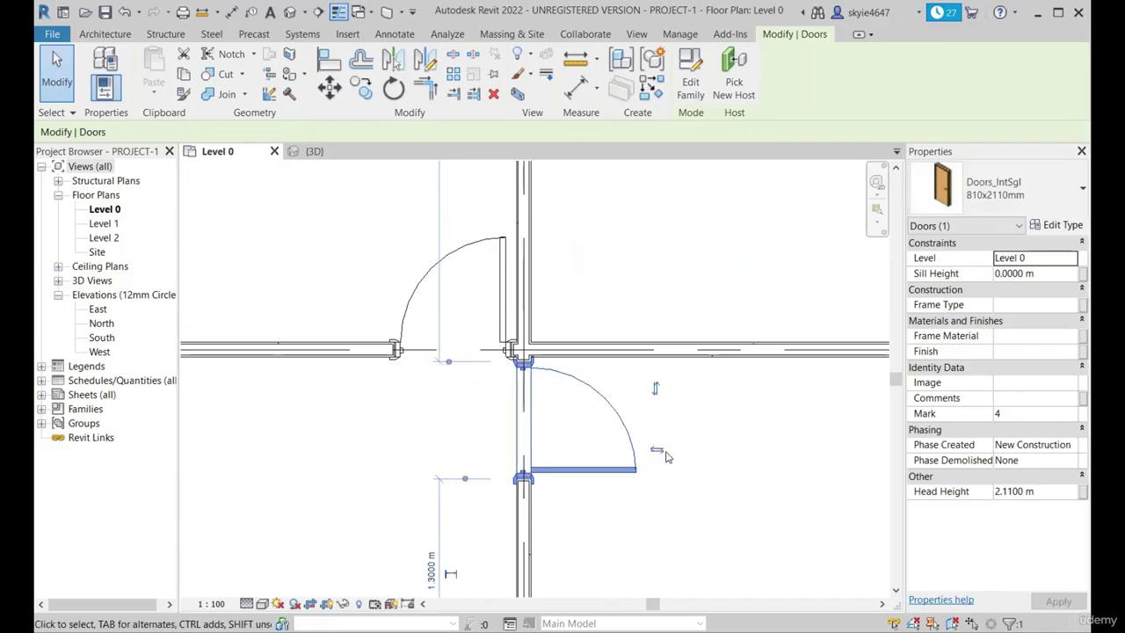
Step: Flip the same door's facing to the other side of the grid 2 wall and back again
{"action": "left_click", "coordinate": [647, 458]}
{"action": "left_click", "coordinate": [656, 449]}
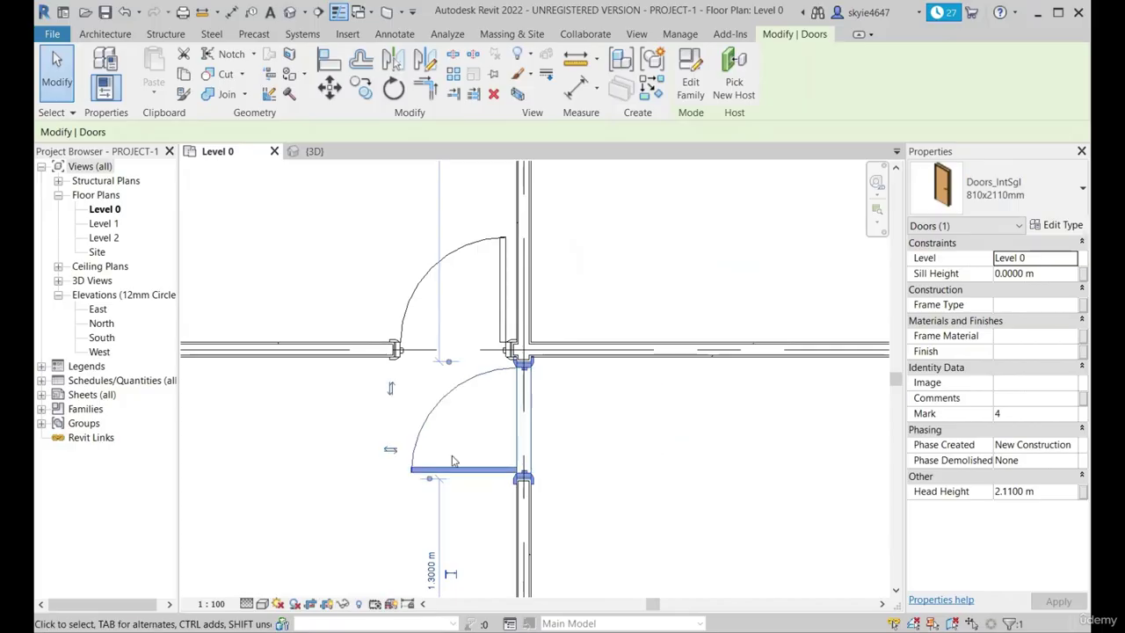
{"action": "left_click", "coordinate": [455, 460]}
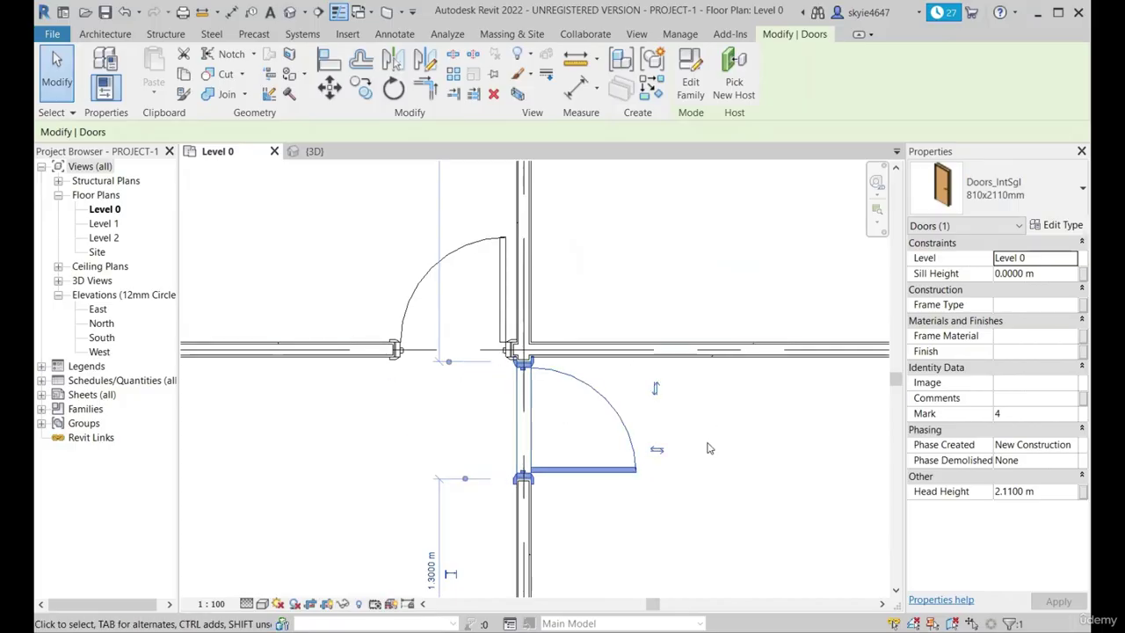
Step: Cycle the door's orientation until it is hinged next to grid B and swings right of grid 2, then deselect it
{"action": "key", "text": "space"}
{"action": "key", "text": "space"}
{"action": "key", "text": "space"}
{"action": "key", "text": "space"}
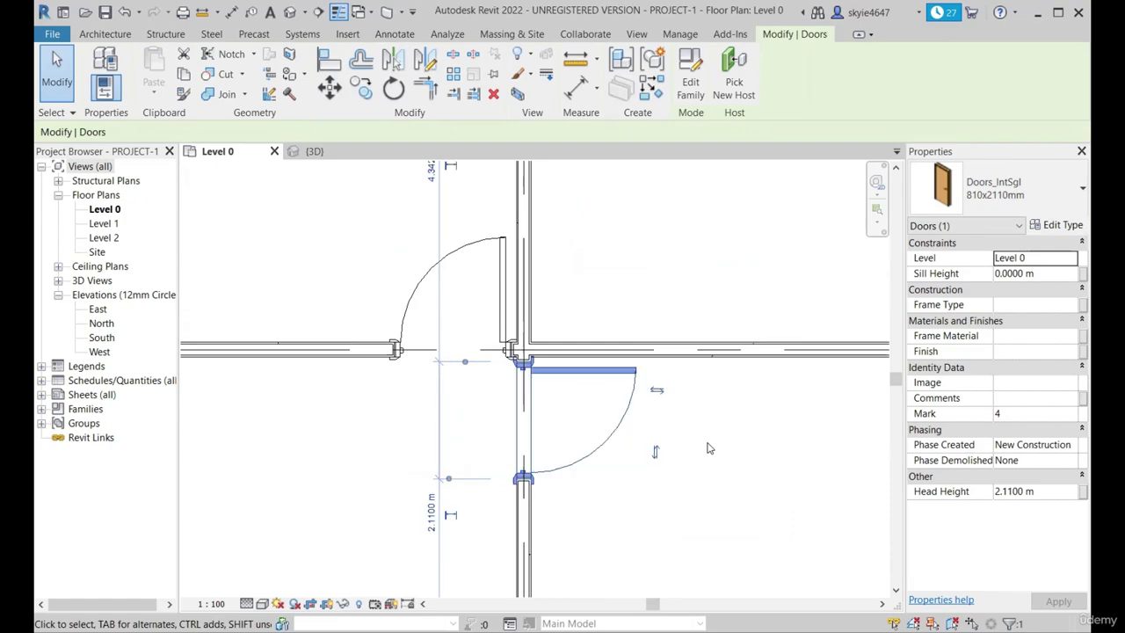
{"action": "key", "text": "space"}
{"action": "key", "text": "space"}
{"action": "key", "text": "space"}
{"action": "key", "text": "space"}
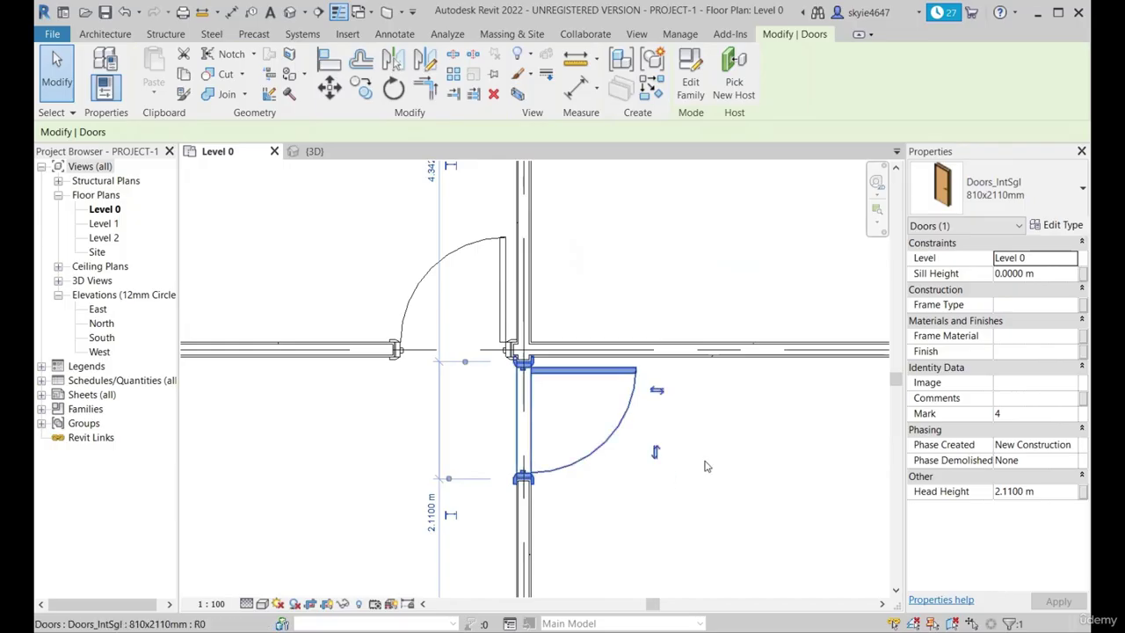
{"action": "key", "text": "space"}
{"action": "key", "text": "space"}
{"action": "key", "text": "space"}
{"action": "key", "text": "space"}
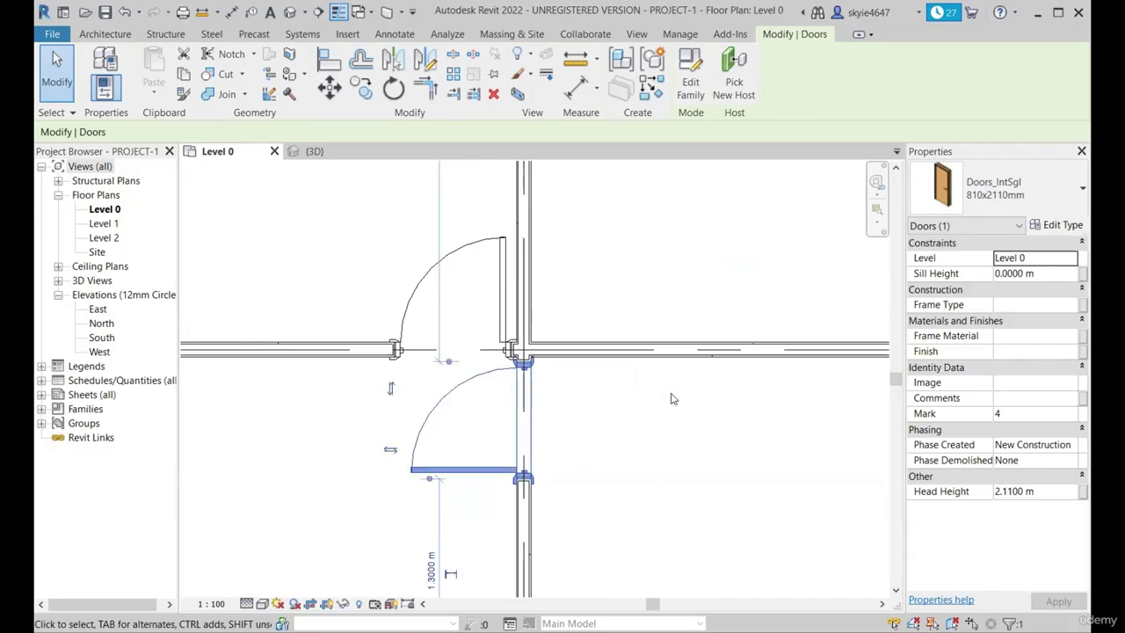
{"action": "scroll", "coordinate": [671, 398], "scroll_direction": "down", "scroll_amount": 5}
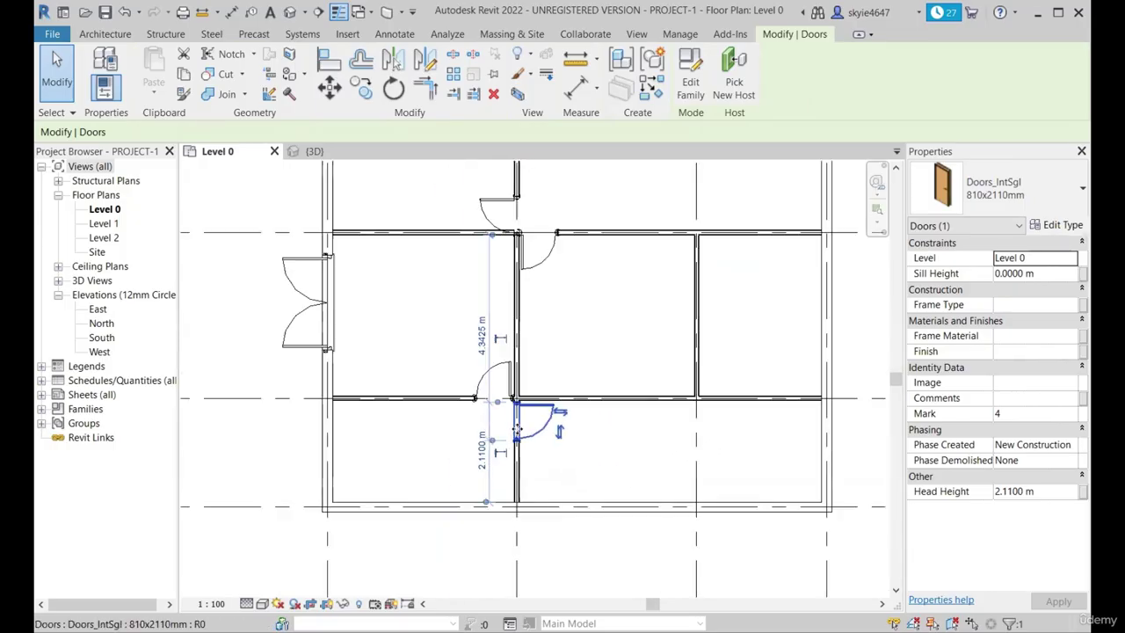
{"action": "left_click", "coordinate": [587, 290]}
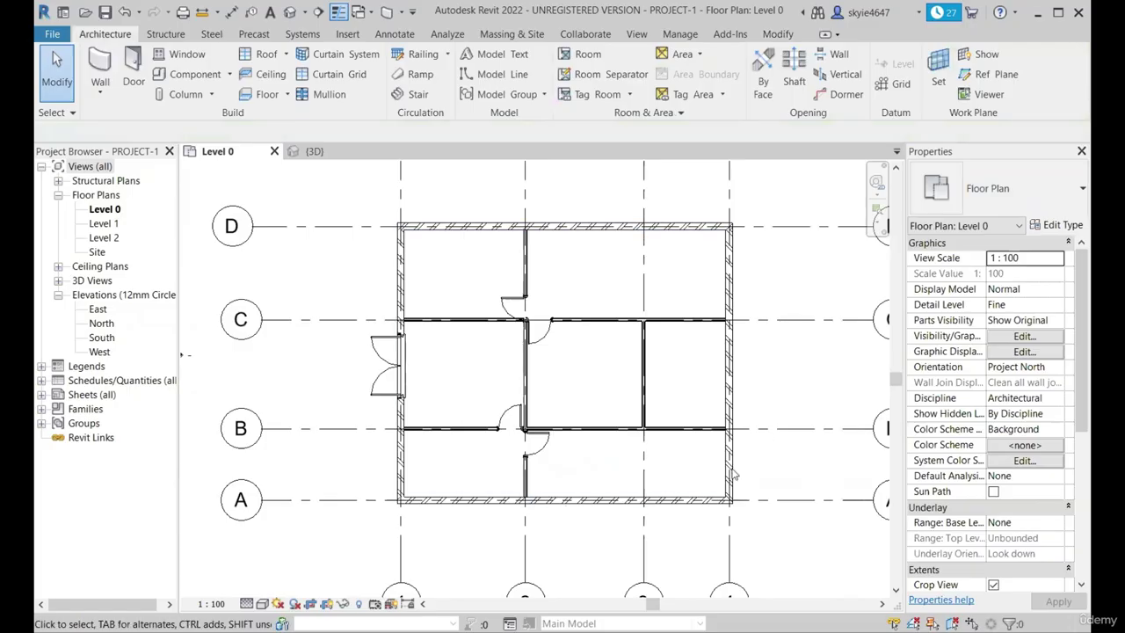
Step: Start loading a family and browse to the Doors folder of the UK library
{"action": "scroll", "coordinate": [517, 428], "scroll_direction": "down", "scroll_amount": 2}
{"action": "scroll", "coordinate": [517, 428], "scroll_direction": "up", "scroll_amount": 3}
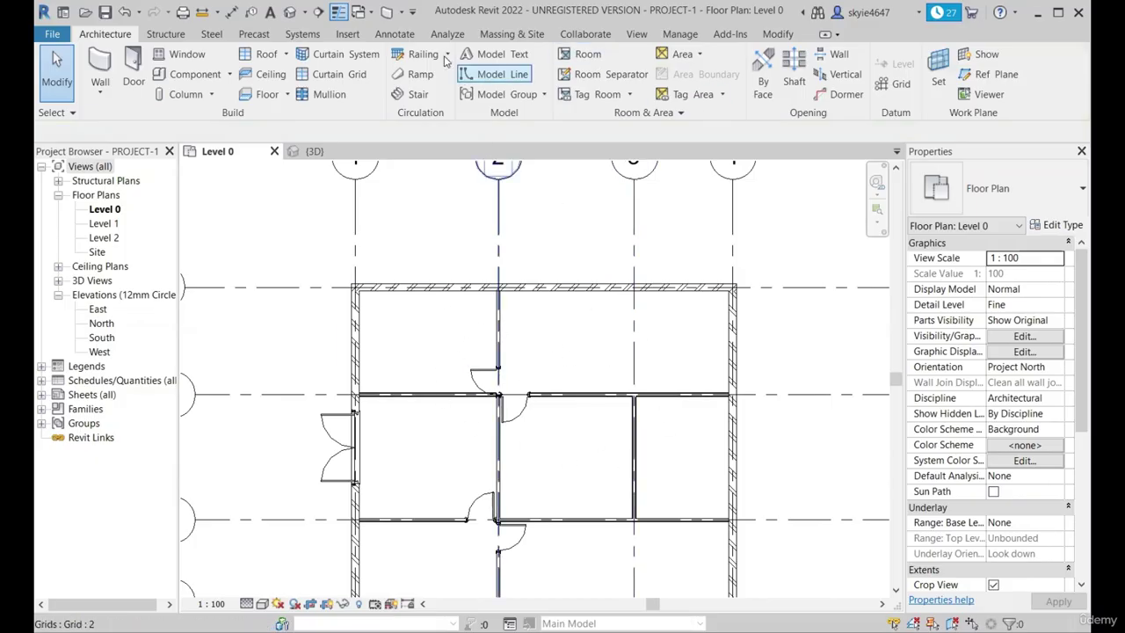
{"action": "left_click", "coordinate": [348, 34]}
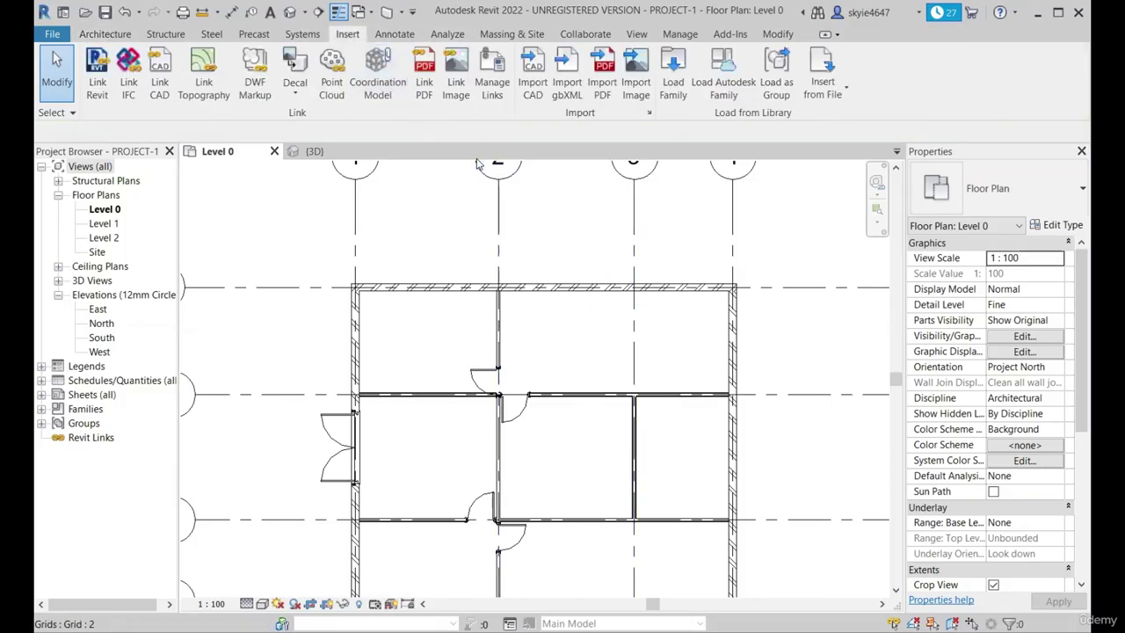
{"action": "left_click", "coordinate": [672, 77]}
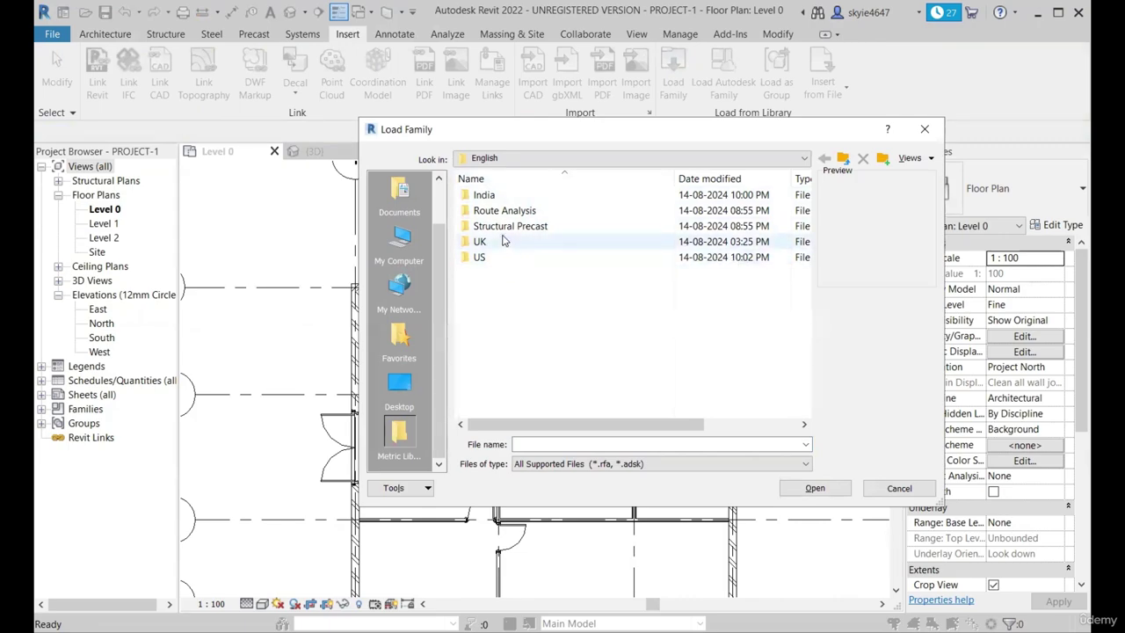
{"action": "double_click", "coordinate": [504, 247]}
{"action": "scroll", "coordinate": [519, 290], "scroll_direction": "down", "scroll_amount": 4}
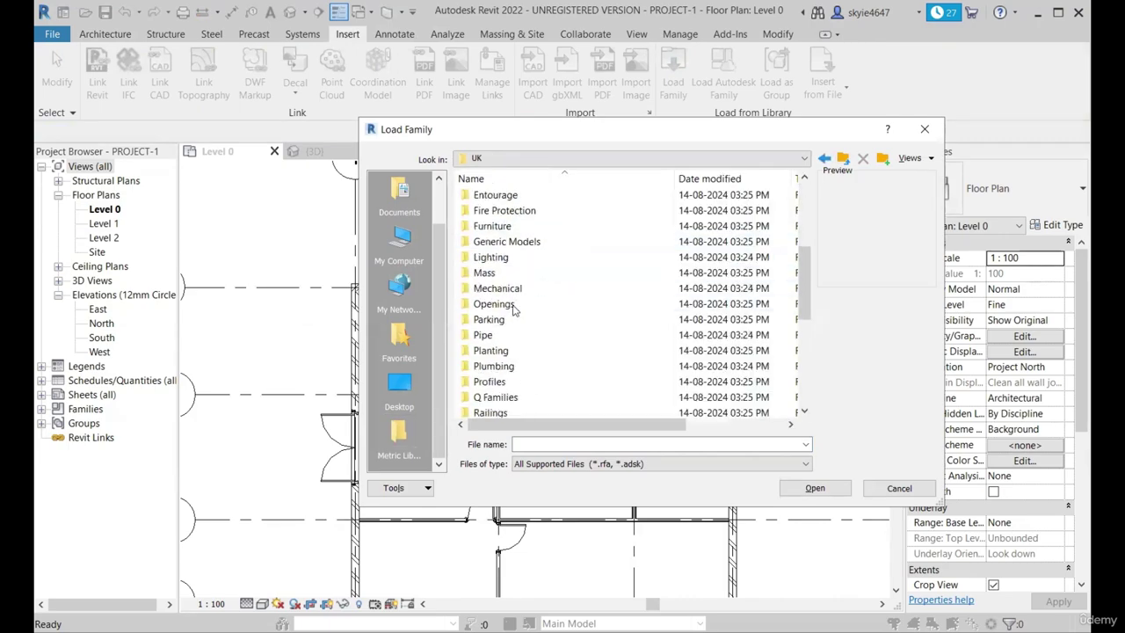
{"action": "scroll", "coordinate": [519, 290], "scroll_direction": "up", "scroll_amount": 4}
{"action": "left_click", "coordinate": [497, 319]}
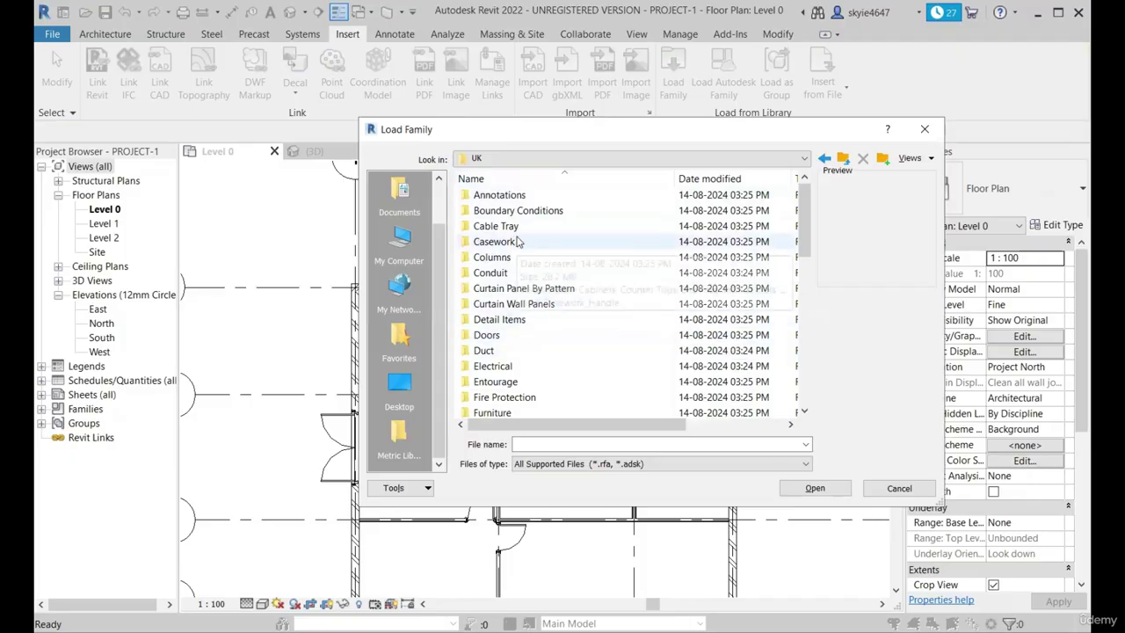
{"action": "double_click", "coordinate": [513, 340]}
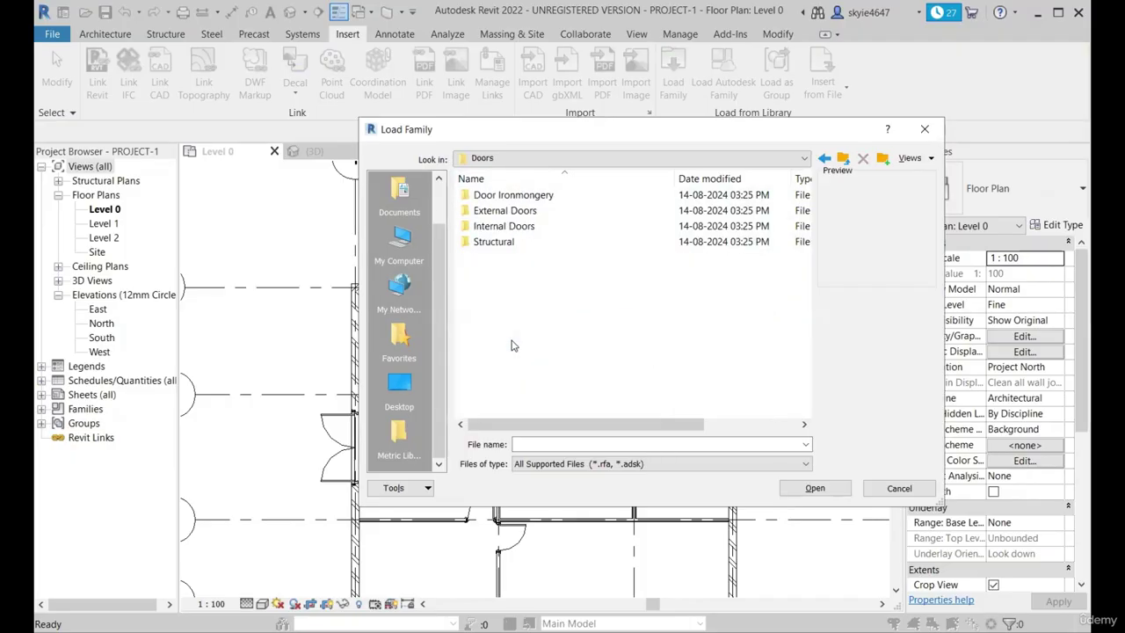
Step: Look through the Door Ironmongery families and return to the Doors folder
{"action": "left_click", "coordinate": [512, 197]}
{"action": "double_click", "coordinate": [514, 197]}
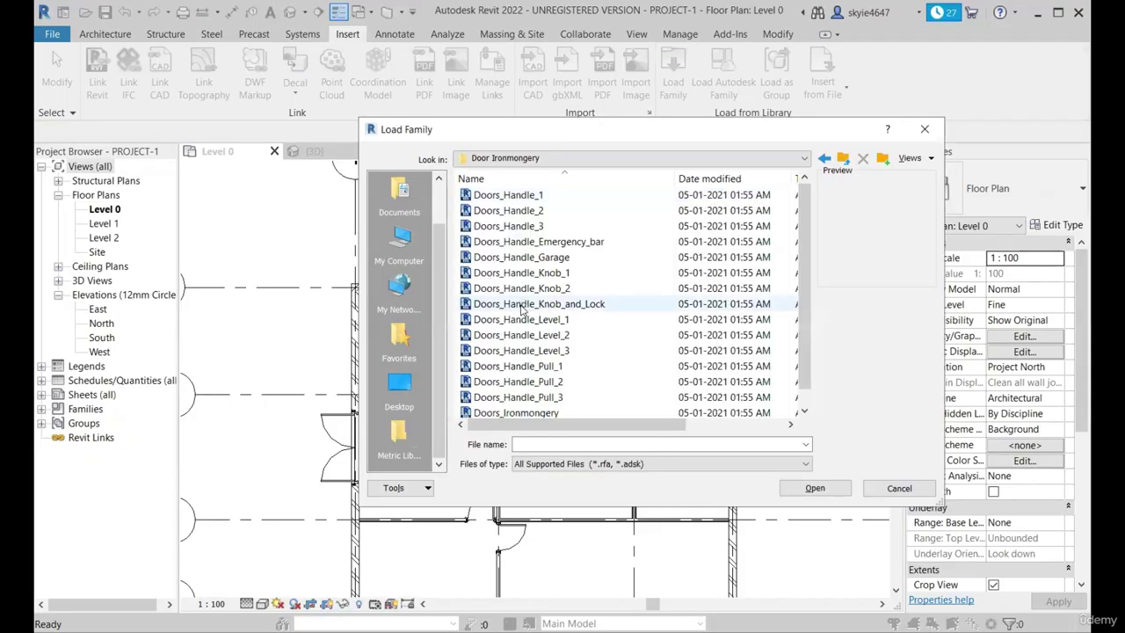
{"action": "left_click", "coordinate": [531, 303]}
{"action": "key", "text": "BackSpace"}
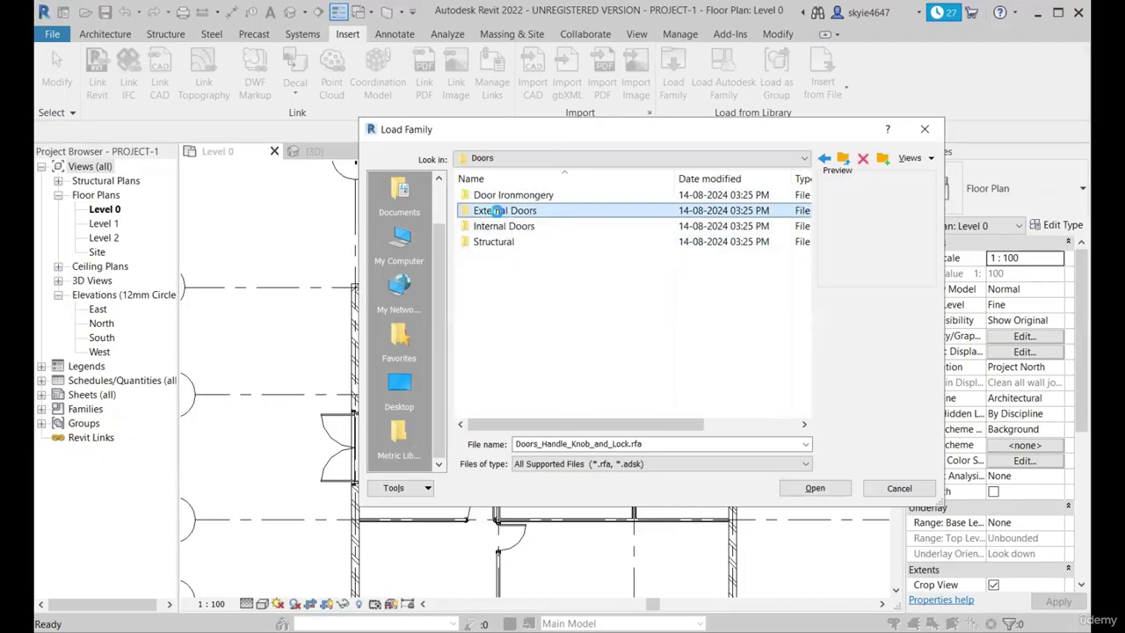
Step: Preview several External Doors families and load Doors_ExtDbl_w-Glazing_Bars_2
{"action": "double_click", "coordinate": [499, 213]}
{"action": "left_click", "coordinate": [519, 320]}
{"action": "scroll", "coordinate": [517, 264], "scroll_direction": "down", "scroll_amount": 2}
{"action": "left_click", "coordinate": [508, 333]}
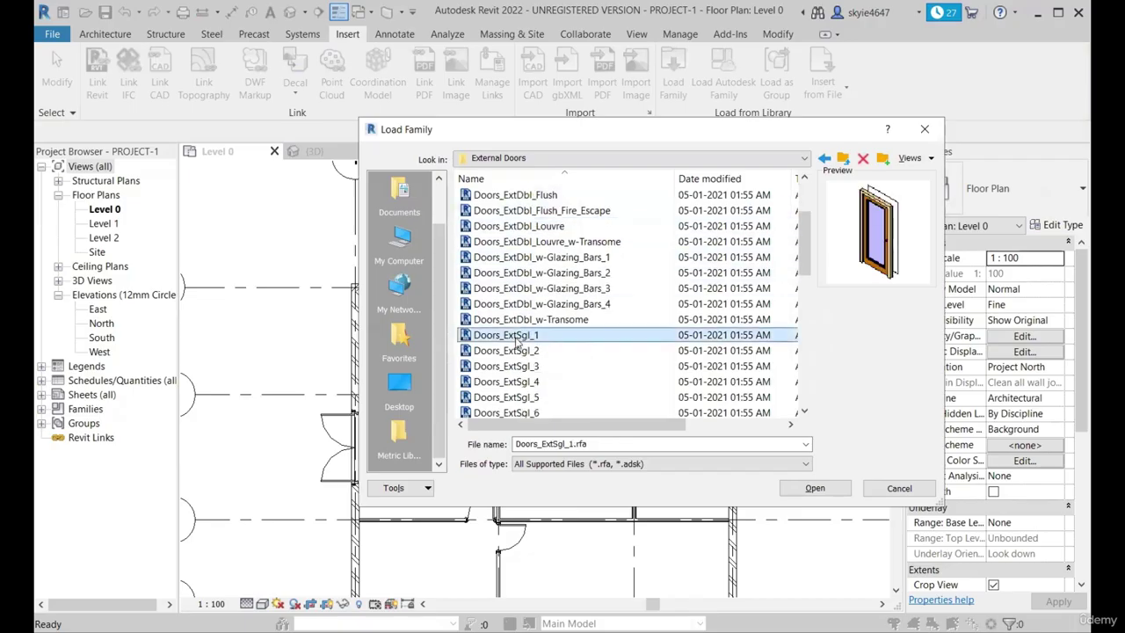
{"action": "scroll", "coordinate": [514, 352], "scroll_direction": "down", "scroll_amount": 8}
{"action": "scroll", "coordinate": [519, 397], "scroll_direction": "up", "scroll_amount": 10}
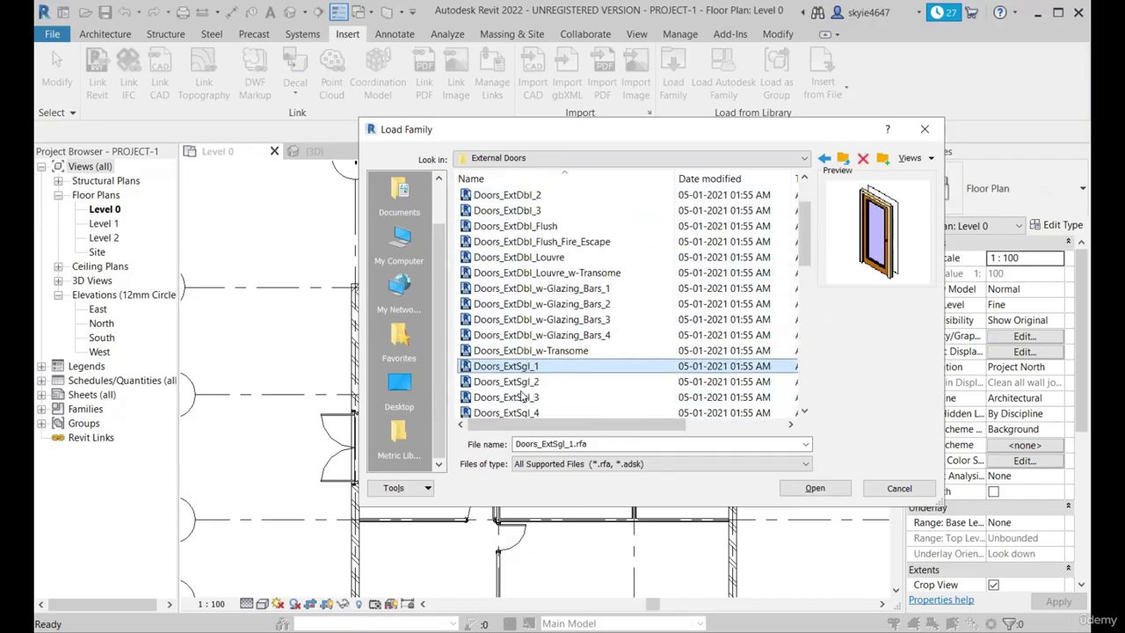
{"action": "left_click", "coordinate": [510, 256]}
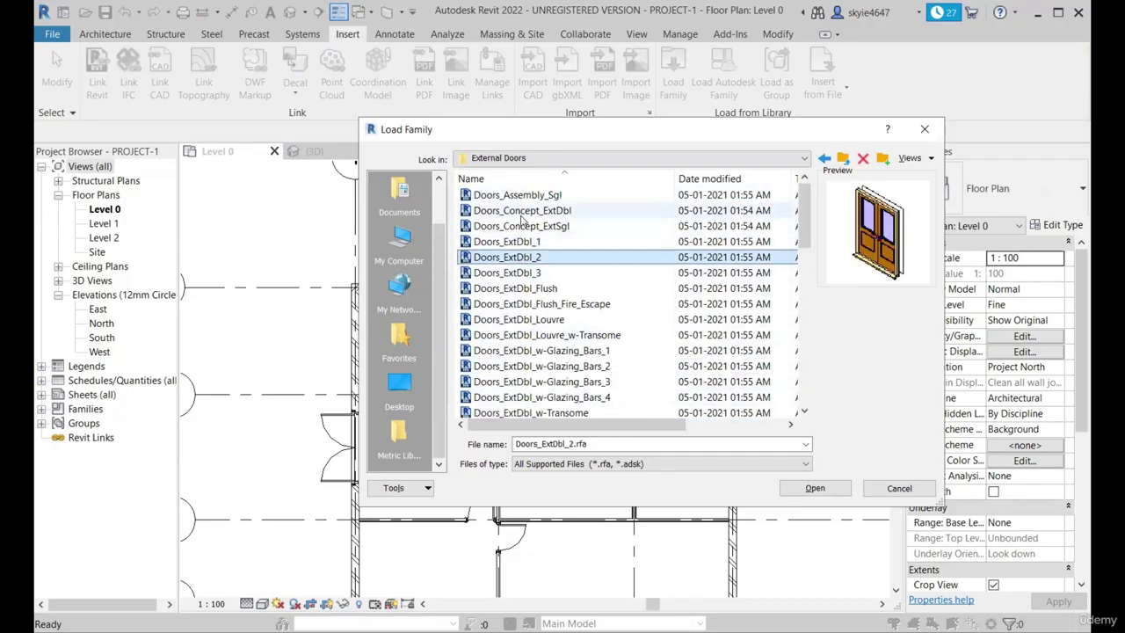
{"action": "left_click", "coordinate": [522, 335]}
{"action": "left_click", "coordinate": [528, 381]}
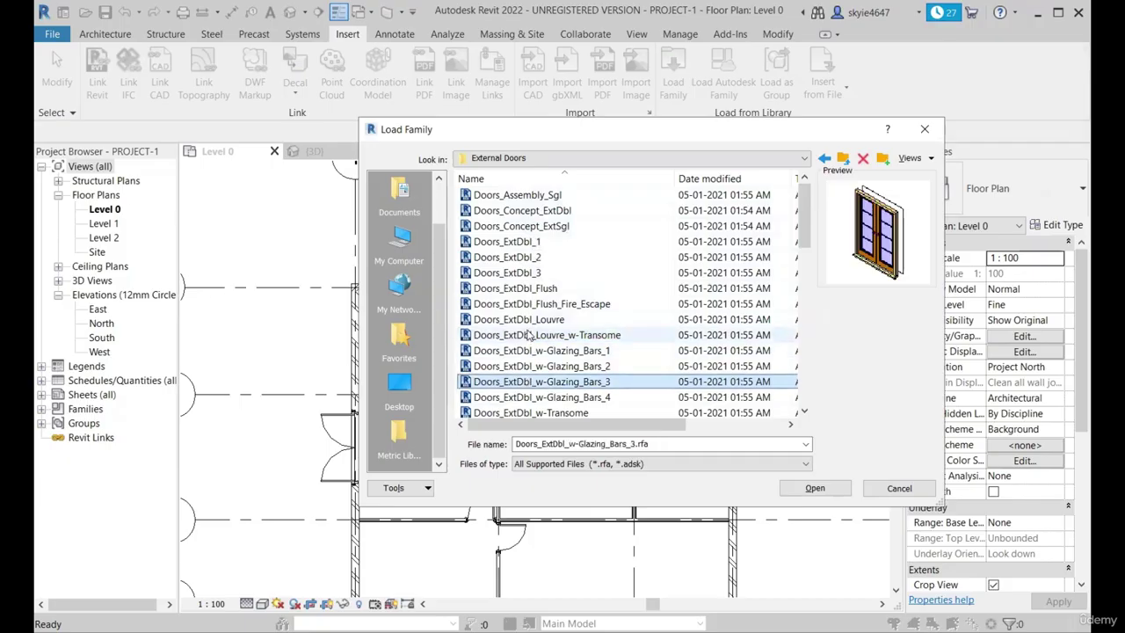
{"action": "left_click", "coordinate": [532, 366]}
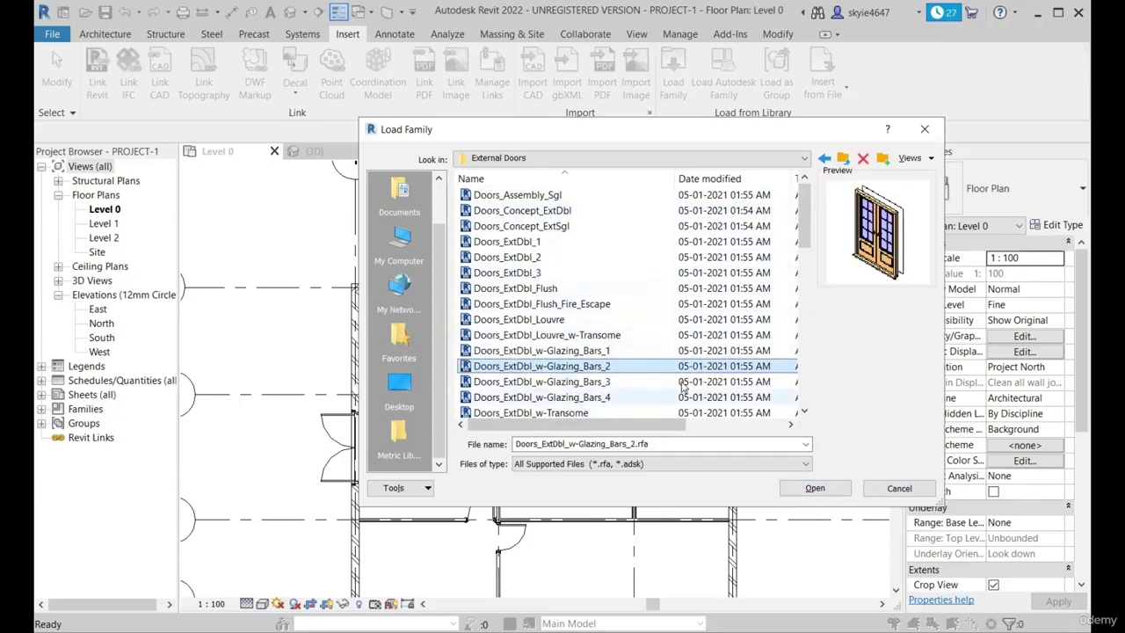
{"action": "left_click", "coordinate": [797, 494]}
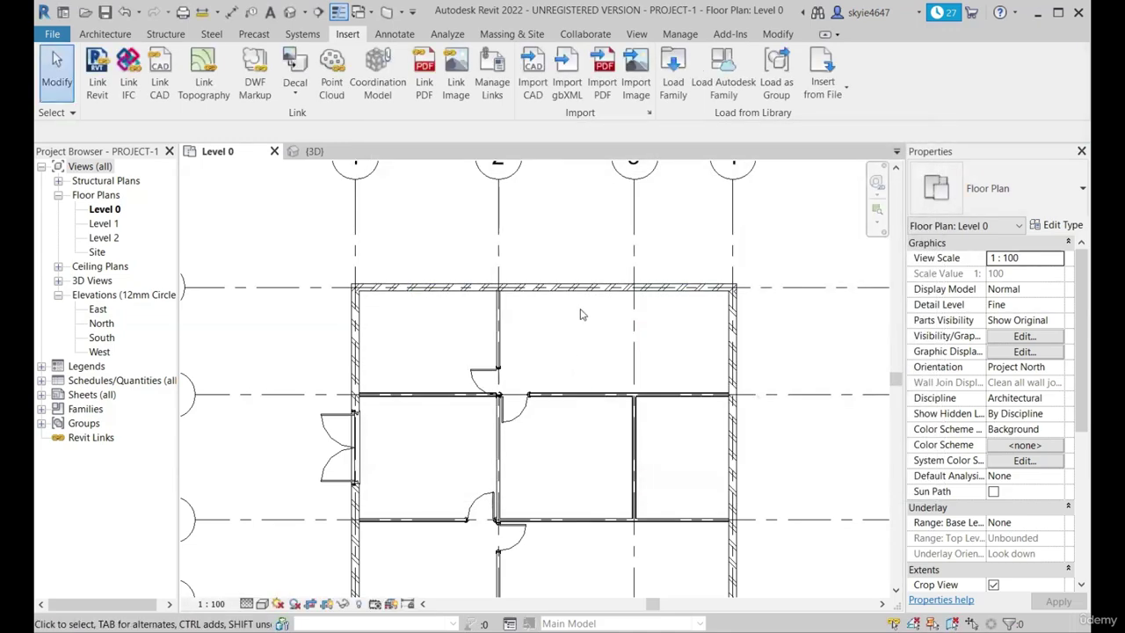
Step: Place a Doors_ExtDbl_w-Glazing_Bars_2 door, type 1510x2110mm, in the grid D wall about 0.6 m right of the grid 2 wall
{"action": "key", "text": "d"}
{"action": "key", "text": "r"}
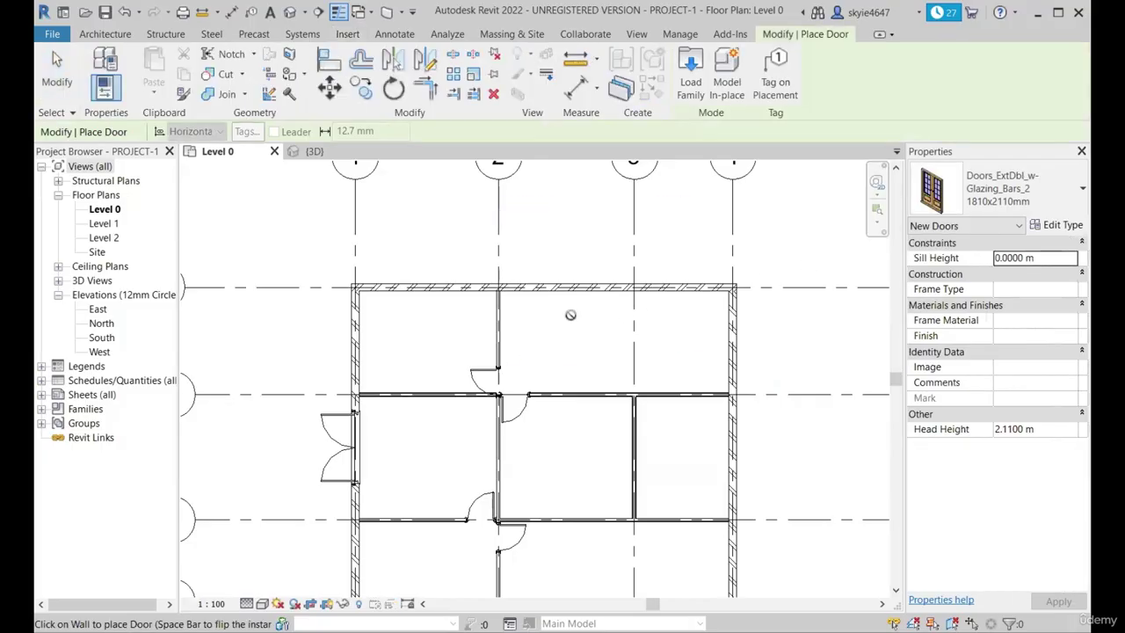
{"action": "scroll", "coordinate": [571, 315], "scroll_direction": "up", "scroll_amount": 5}
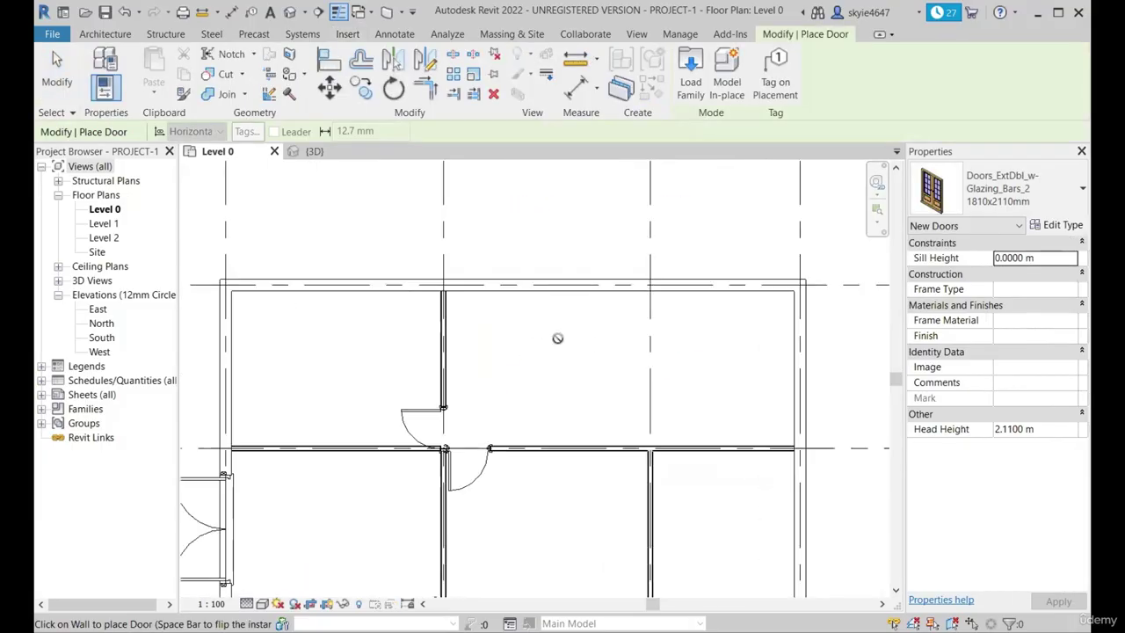
{"action": "scroll", "coordinate": [558, 337], "scroll_direction": "up", "scroll_amount": 3}
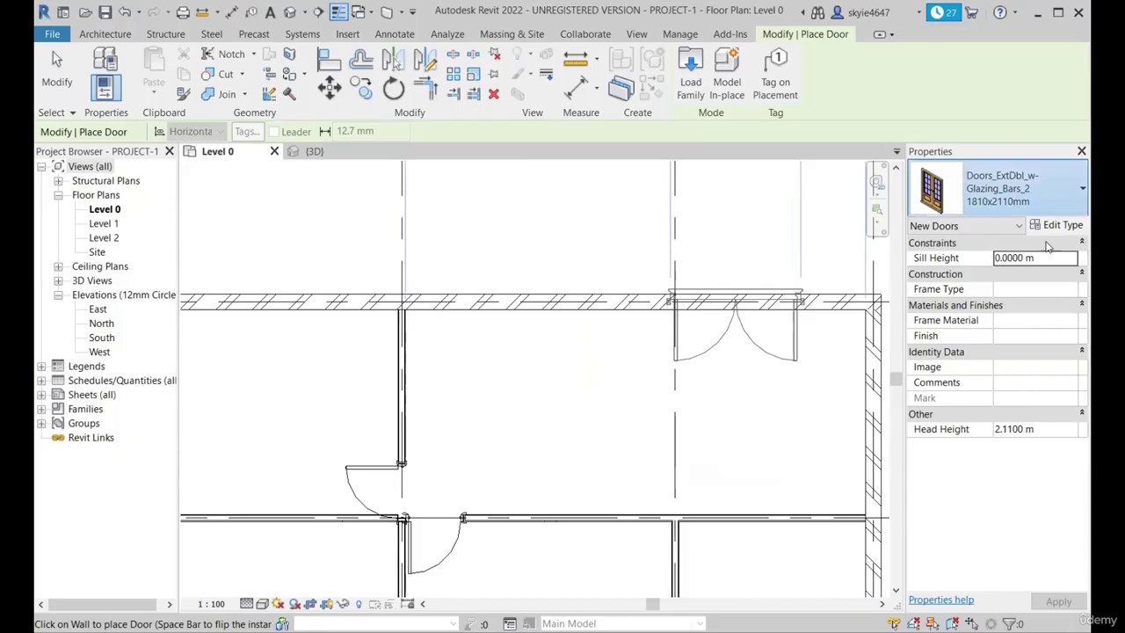
{"action": "left_click", "coordinate": [1020, 189]}
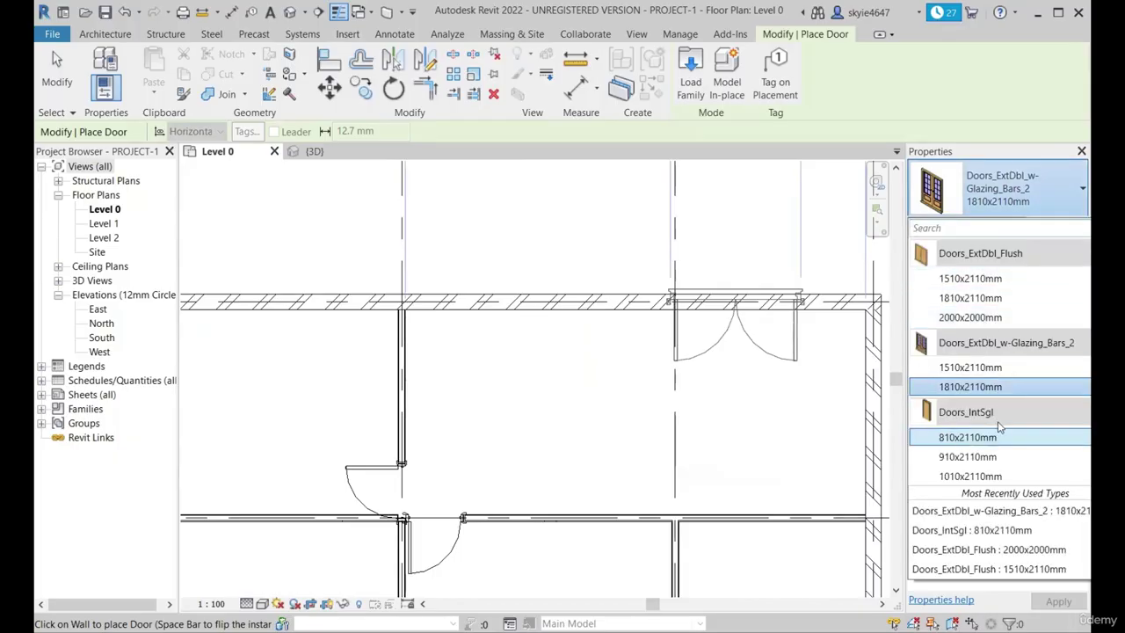
{"action": "left_click", "coordinate": [972, 367]}
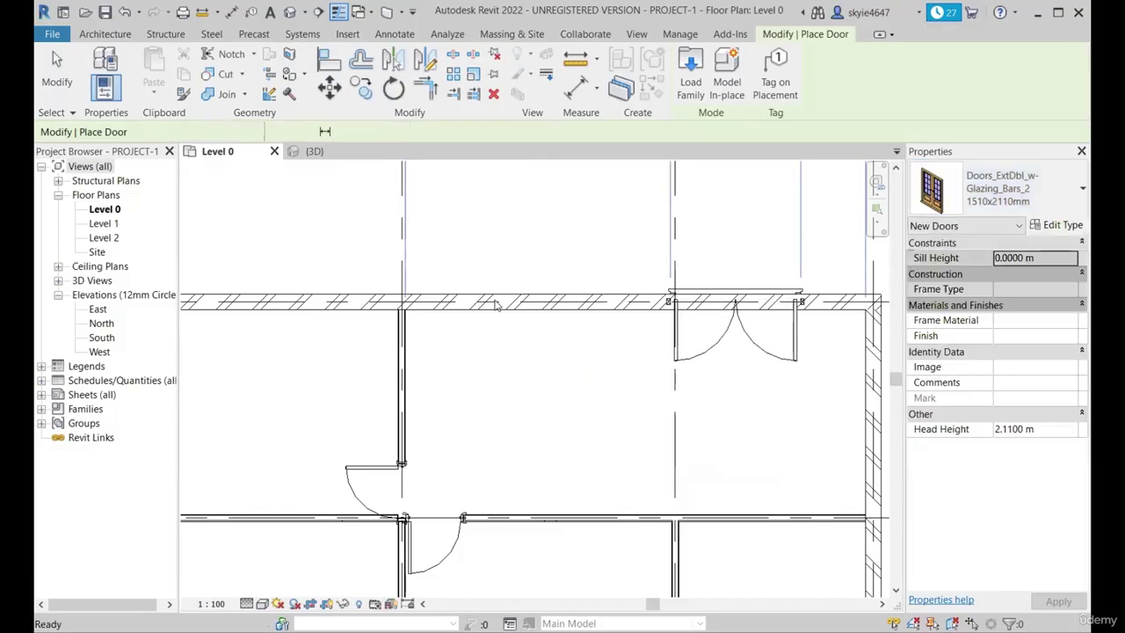
{"action": "left_click", "coordinate": [531, 331]}
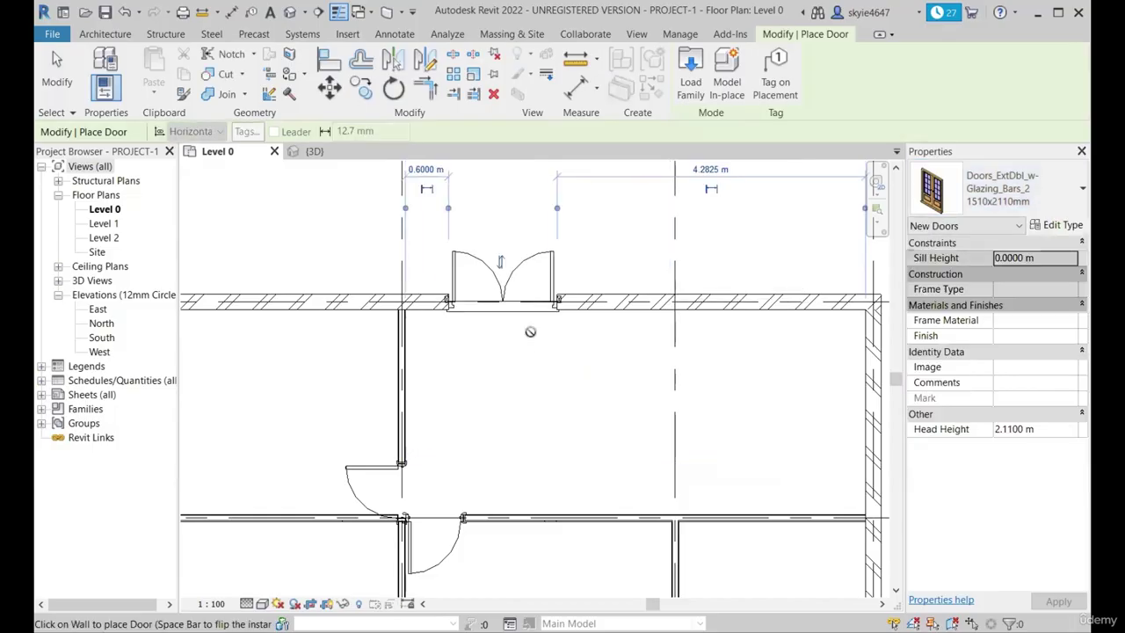
{"action": "key", "text": "Escape"}
{"action": "key", "text": "Escape"}
Step: Inspect the glazed double door in the grid D wall and the surrounding building in the 3D view
{"action": "left_click", "coordinate": [520, 303]}
{"action": "scroll", "coordinate": [538, 323], "scroll_direction": "down", "scroll_amount": 3}
{"action": "left_click", "coordinate": [313, 151]}
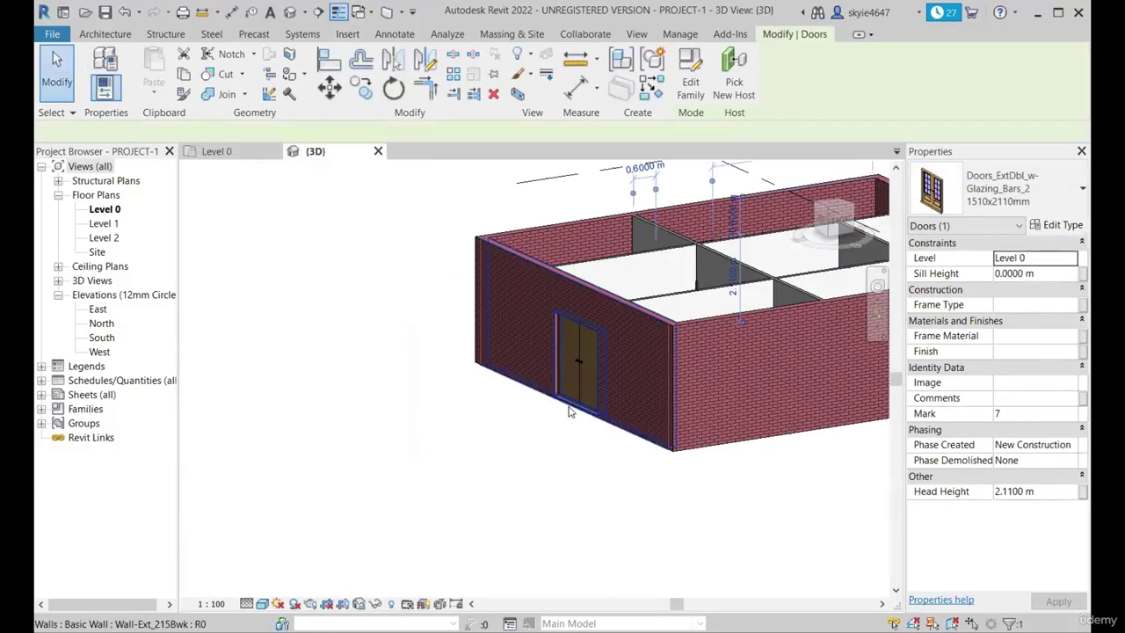
{"action": "middle_click_drag", "start_coordinate": [528, 352], "coordinate": [616, 335], "text": "shift"}
{"action": "scroll", "coordinate": [666, 359], "scroll_direction": "up", "scroll_amount": 5}
{"action": "left_click", "coordinate": [467, 425]}
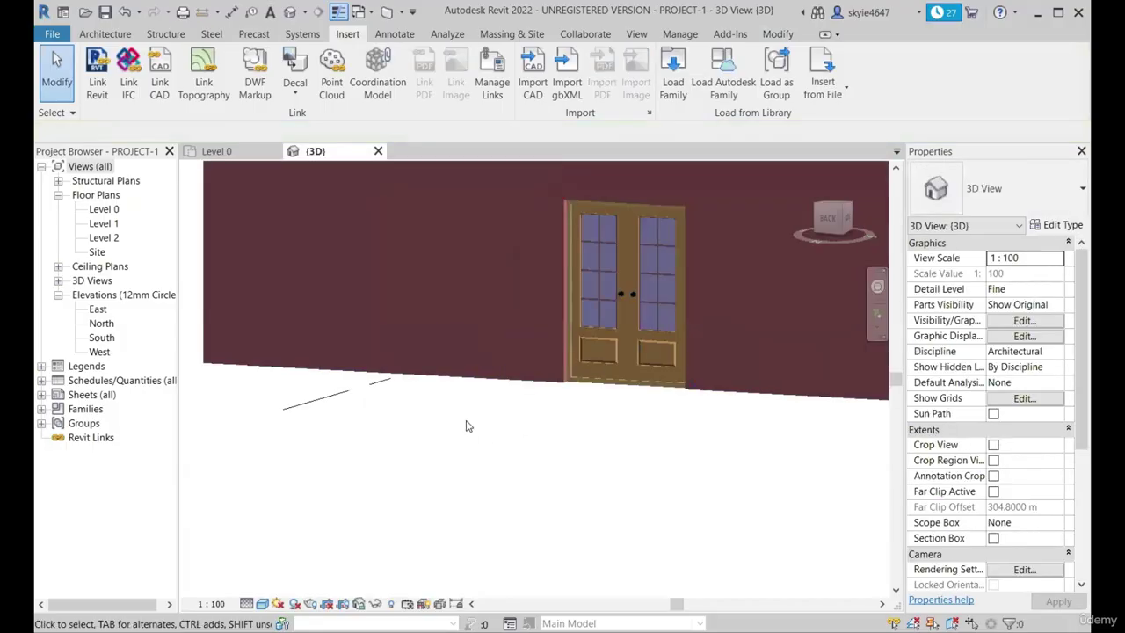
{"action": "middle_click_drag", "start_coordinate": [467, 425], "coordinate": [603, 179], "text": "shift"}
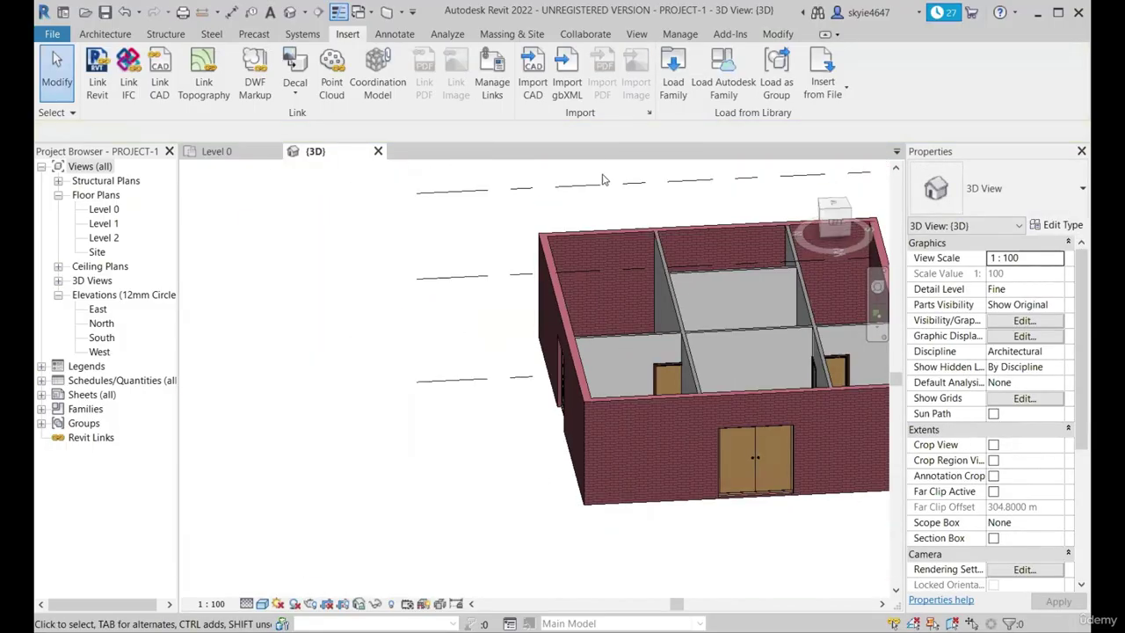
Step: Start loading more families and switch from the External Doors folder to the Internal Doors folder
{"action": "left_click", "coordinate": [677, 74]}
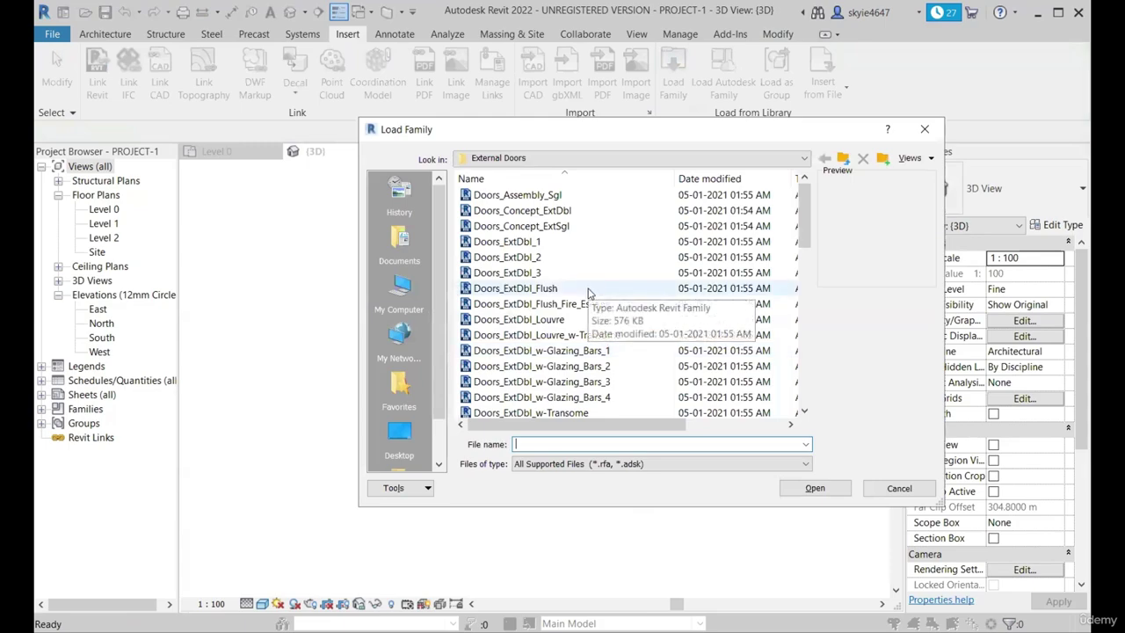
{"action": "left_click", "coordinate": [580, 290]}
{"action": "key", "text": "BackSpace"}
{"action": "double_click", "coordinate": [528, 227]}
Step: Preview several internal door families and load the range from Doors_IntDbl_7 to Doors_IntSgl_6
{"action": "left_click", "coordinate": [528, 227]}
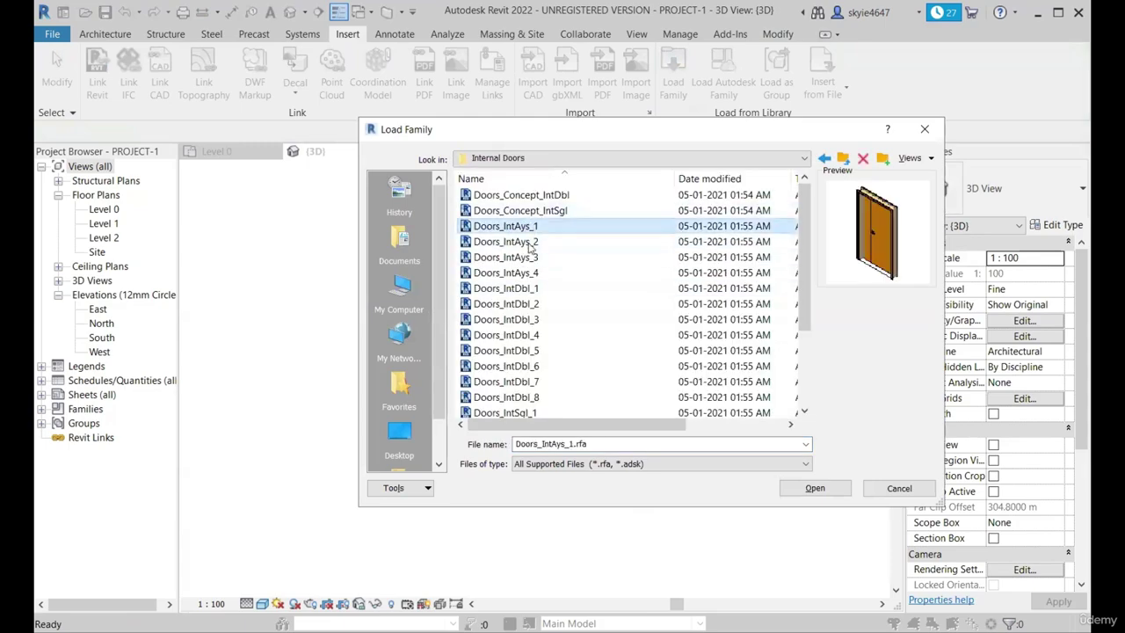
{"action": "left_click", "coordinate": [527, 288]}
{"action": "scroll", "coordinate": [527, 299], "scroll_direction": "down", "scroll_amount": 1}
{"action": "left_click", "coordinate": [528, 304]}
{"action": "left_click", "coordinate": [519, 365]}
{"action": "left_click", "coordinate": [519, 273]}
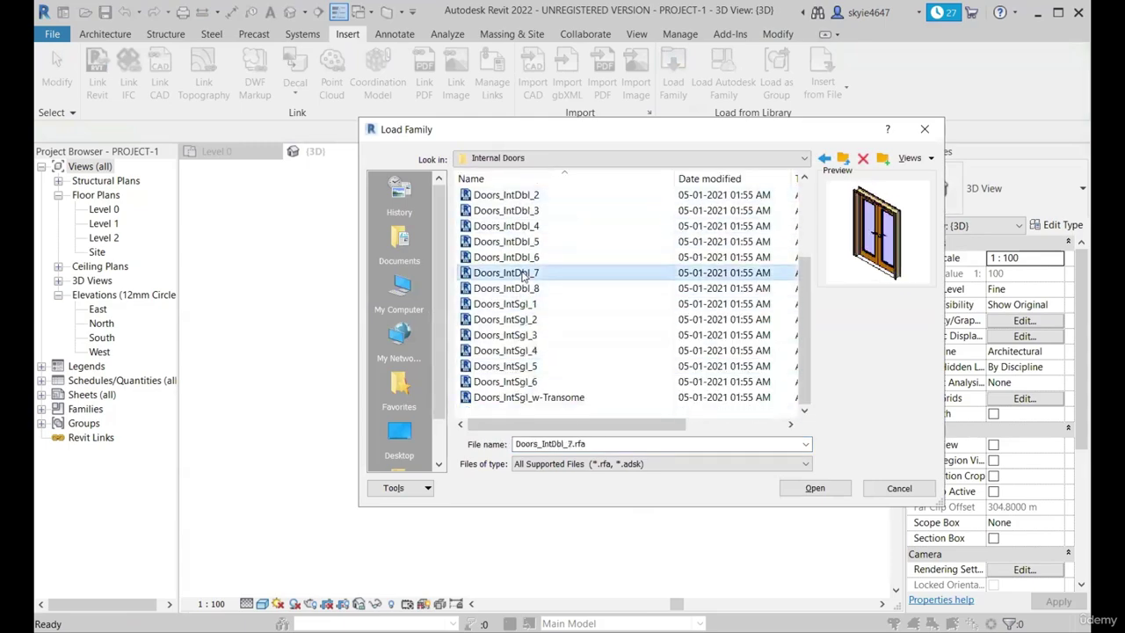
{"action": "left_click", "coordinate": [524, 380], "text": "shift"}
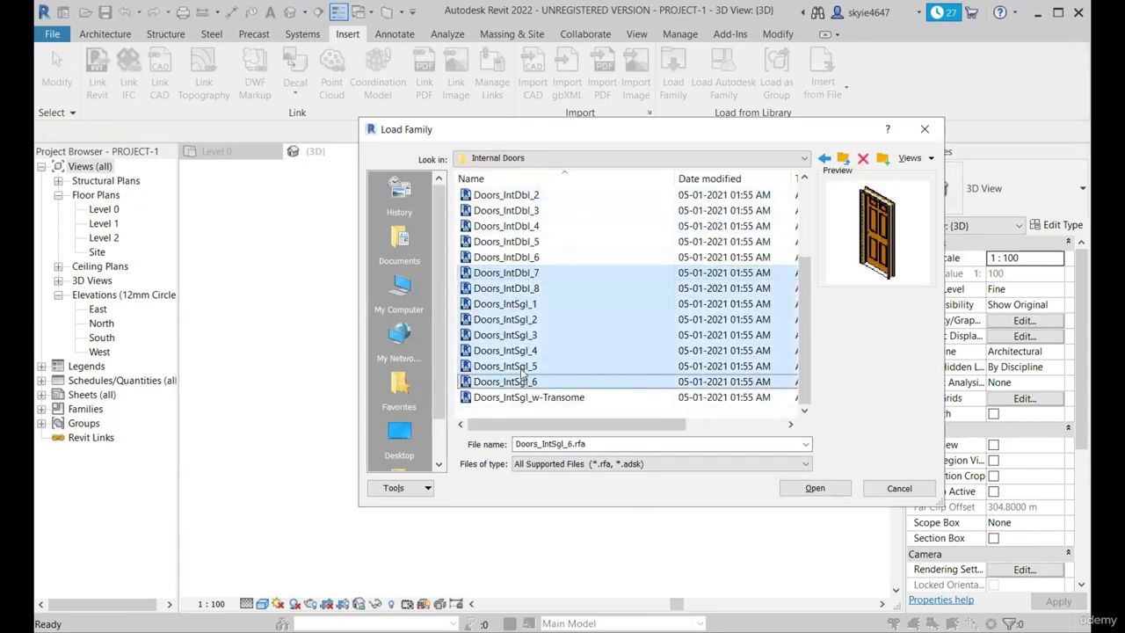
{"action": "left_click", "coordinate": [816, 488]}
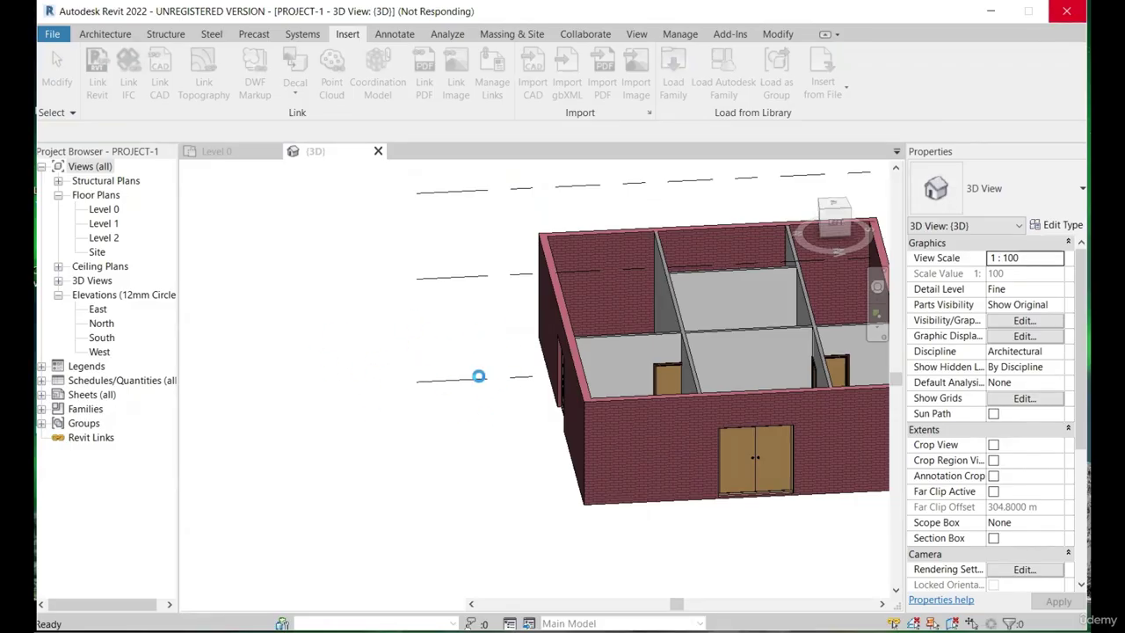
Step: Place Doors_IntSgl_5 910x2110mm doors in the grid C wall just left of grid 3 and midway along the grid 3 wall between B and C
{"action": "scroll", "coordinate": [457, 351], "scroll_direction": "down", "scroll_amount": 2}
{"action": "scroll", "coordinate": [566, 394], "scroll_direction": "up", "scroll_amount": 5}
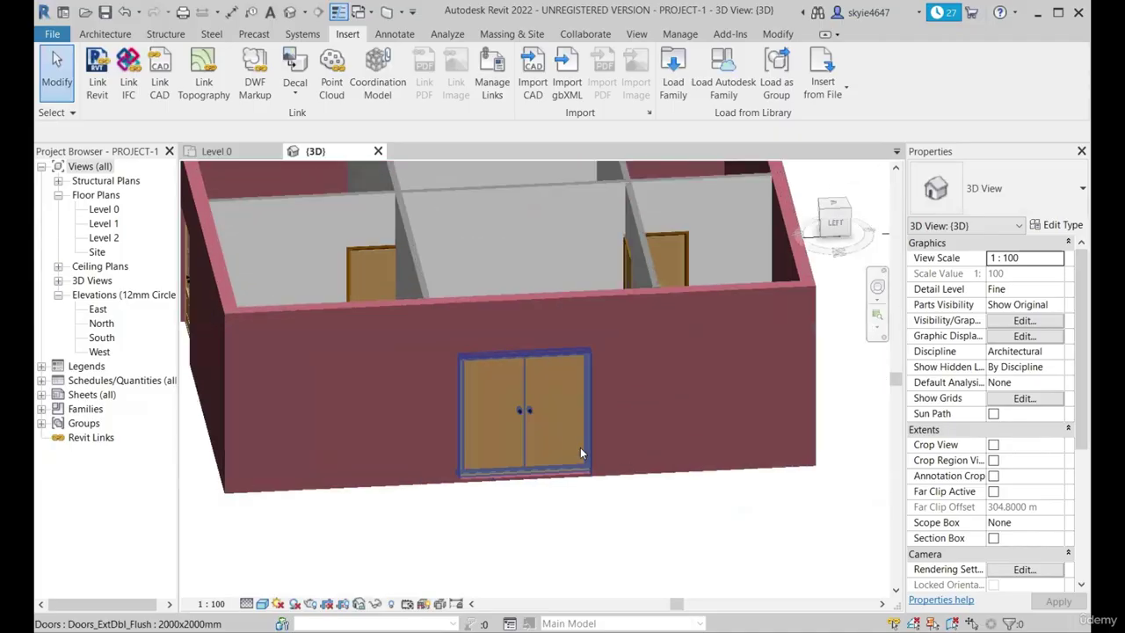
{"action": "key", "text": "d"}
{"action": "key", "text": "r"}
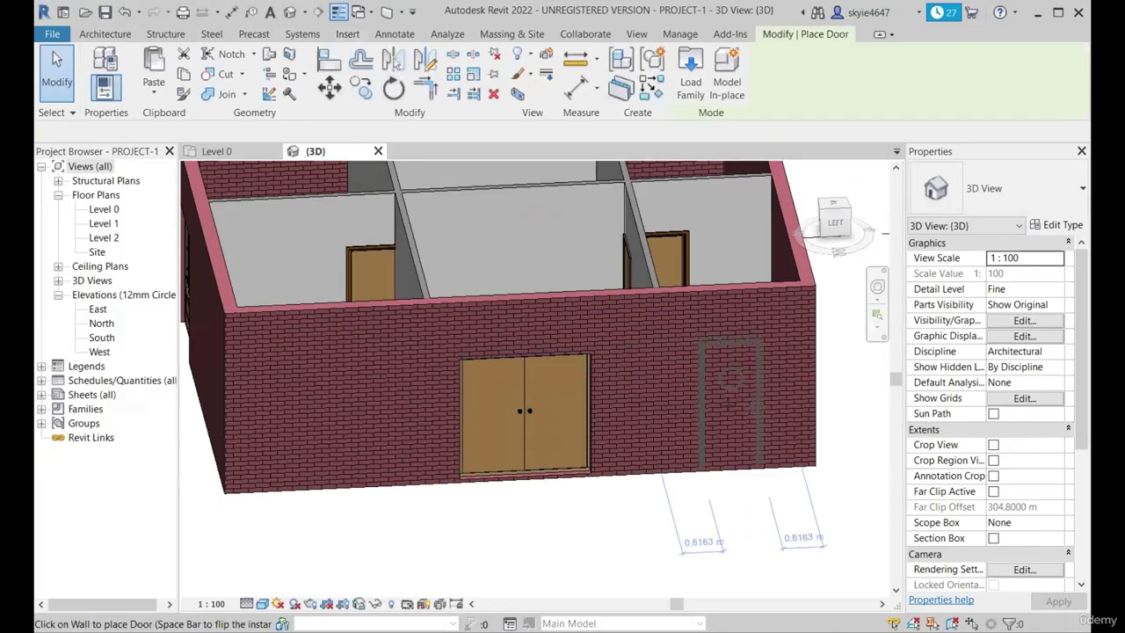
{"action": "scroll", "coordinate": [677, 420], "scroll_direction": "down", "scroll_amount": 3}
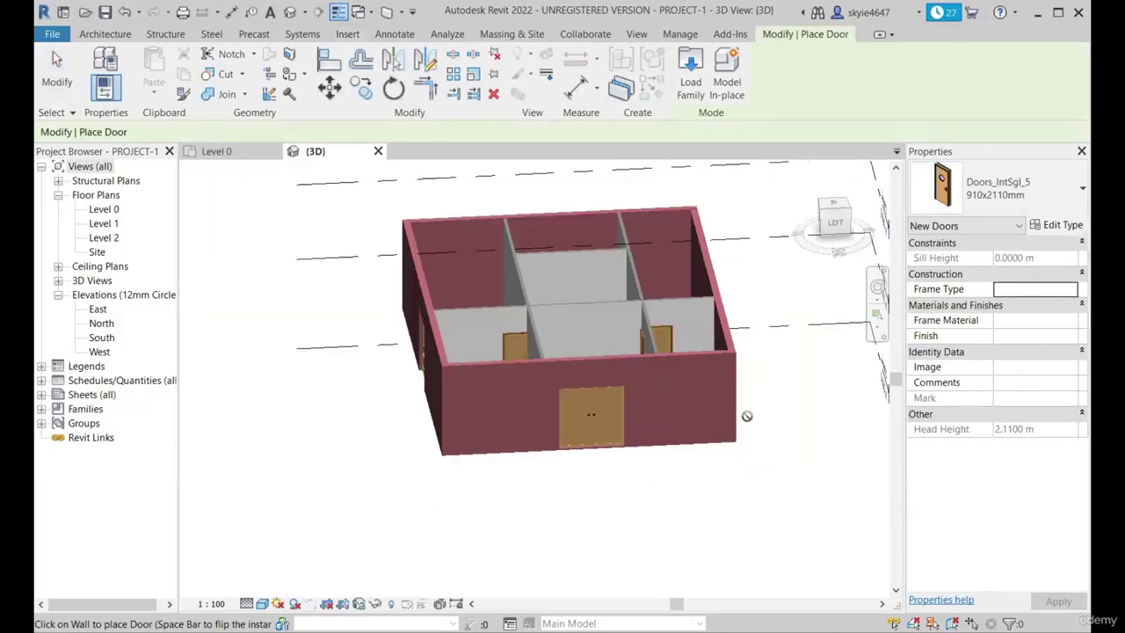
{"action": "middle_click_drag", "start_coordinate": [746, 416], "coordinate": [453, 471], "text": "shift"}
{"action": "scroll", "coordinate": [463, 463], "scroll_direction": "up", "scroll_amount": 2}
{"action": "scroll", "coordinate": [464, 463], "scroll_direction": "down", "scroll_amount": 2}
{"action": "scroll", "coordinate": [465, 385], "scroll_direction": "up", "scroll_amount": 2}
{"action": "middle_click_drag", "start_coordinate": [465, 385], "coordinate": [470, 443], "text": "shift"}
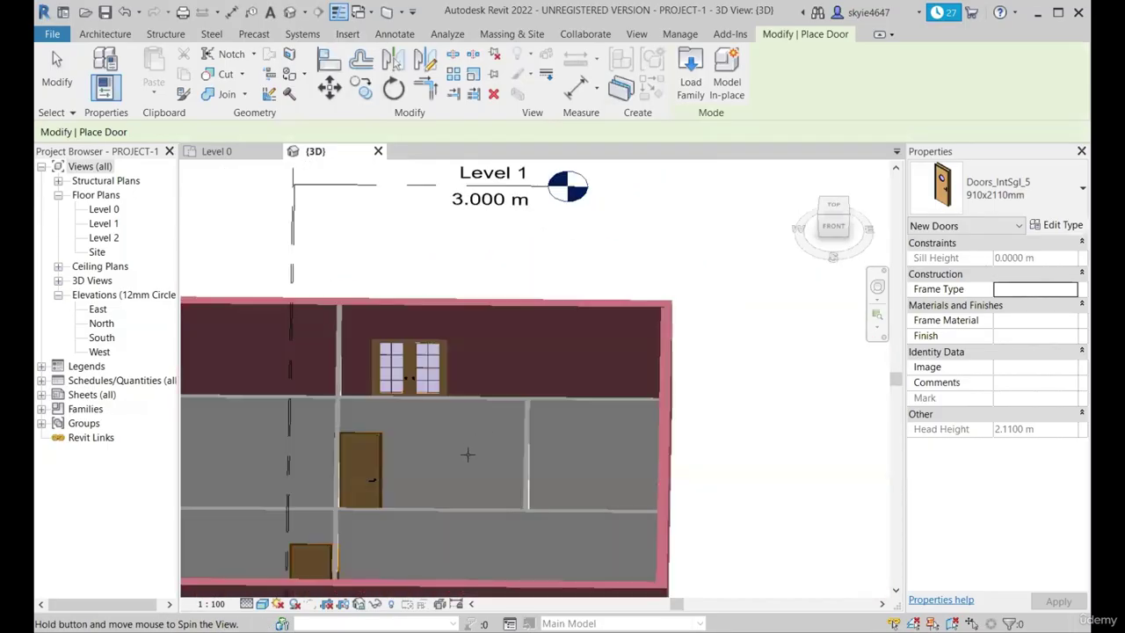
{"action": "scroll", "coordinate": [466, 475], "scroll_direction": "up", "scroll_amount": 3}
{"action": "scroll", "coordinate": [467, 474], "scroll_direction": "down", "scroll_amount": 3}
{"action": "middle_click_drag", "start_coordinate": [466, 475], "coordinate": [624, 479], "text": "shift"}
{"action": "scroll", "coordinate": [434, 406], "scroll_direction": "up", "scroll_amount": 2}
{"action": "left_click", "coordinate": [434, 407]}
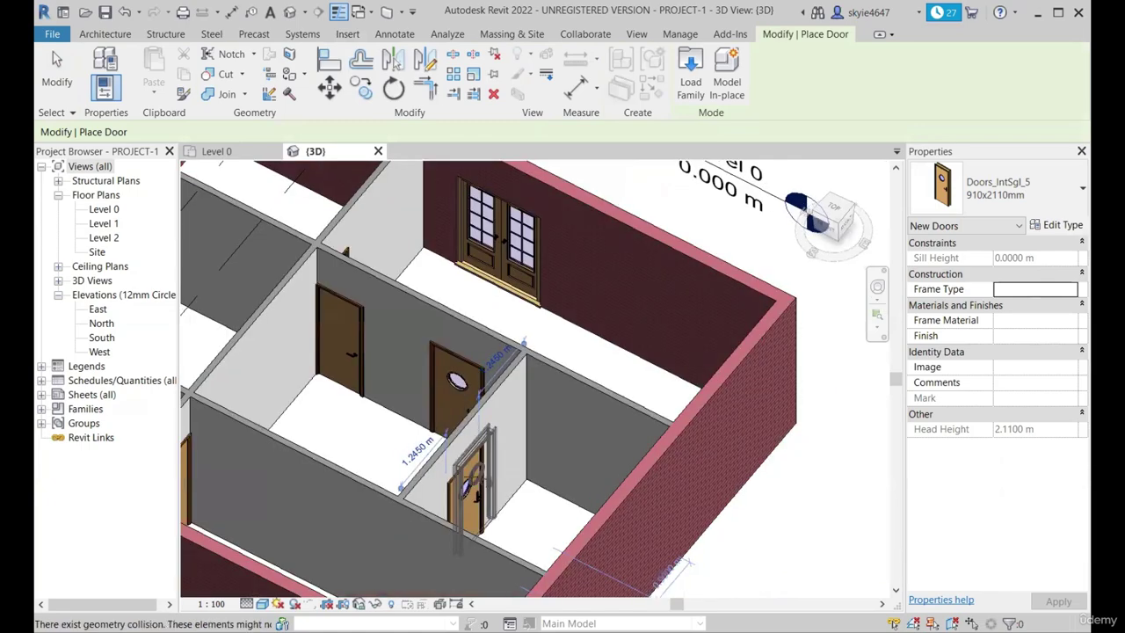
{"action": "key", "text": "Escape"}
Step: Change the door in the grid 3 wall between grids B and C to Doors_IntSgl_2 810x2110mm
{"action": "left_click", "coordinate": [470, 493]}
{"action": "middle_click_drag", "start_coordinate": [414, 469], "coordinate": [562, 457], "text": "shift"}
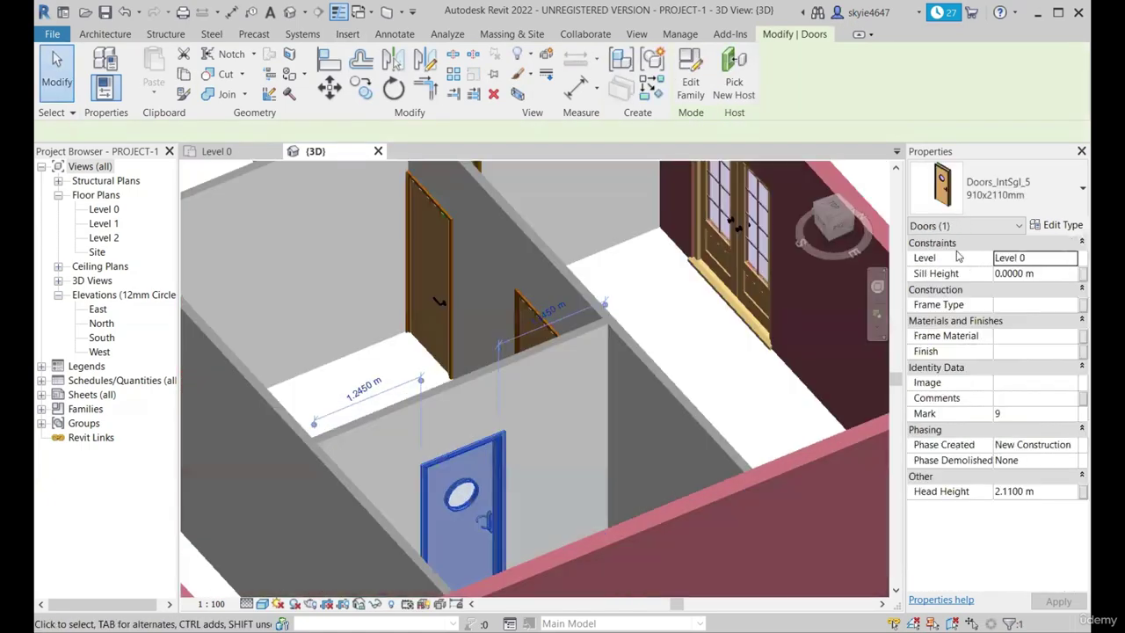
{"action": "left_click", "coordinate": [998, 189]}
{"action": "scroll", "coordinate": [967, 301], "scroll_direction": "up", "scroll_amount": 8}
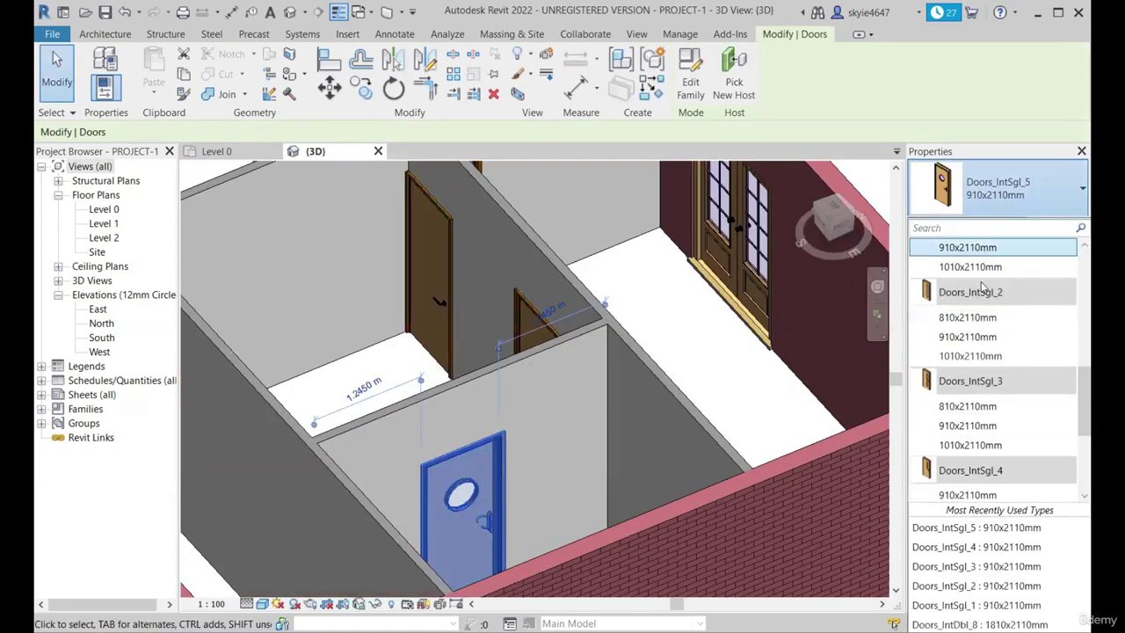
{"action": "scroll", "coordinate": [986, 317], "scroll_direction": "down", "scroll_amount": 6}
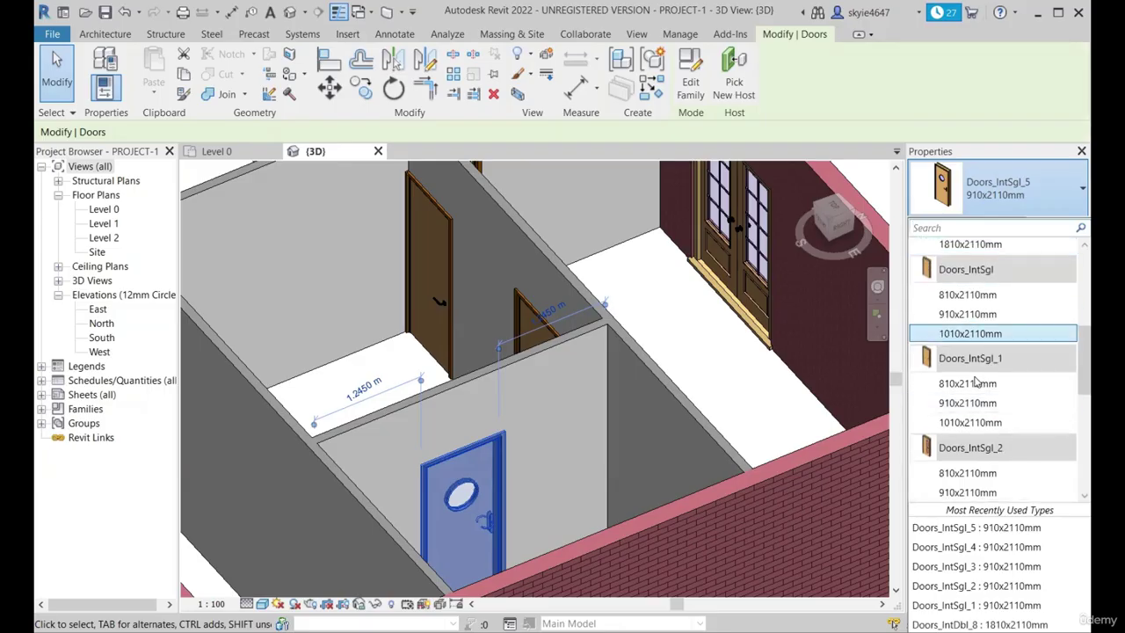
{"action": "scroll", "coordinate": [997, 364], "scroll_direction": "up", "scroll_amount": 3}
{"action": "scroll", "coordinate": [997, 369], "scroll_direction": "down", "scroll_amount": 1}
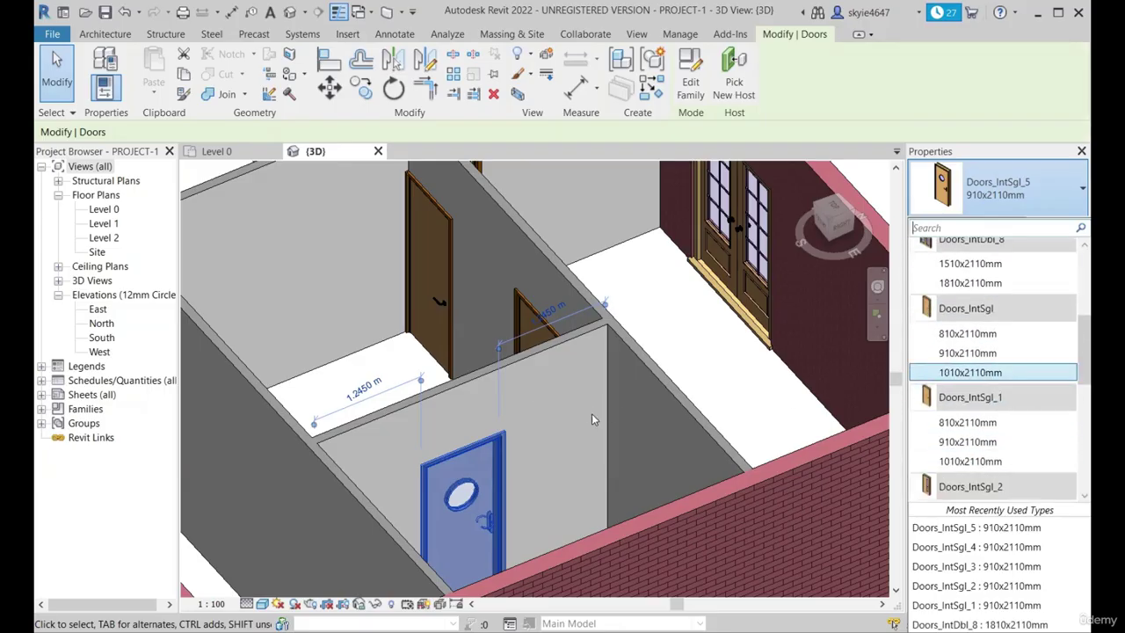
{"action": "middle_click_drag", "start_coordinate": [614, 412], "coordinate": [485, 407], "text": "shift"}
{"action": "left_click", "coordinate": [1032, 201]}
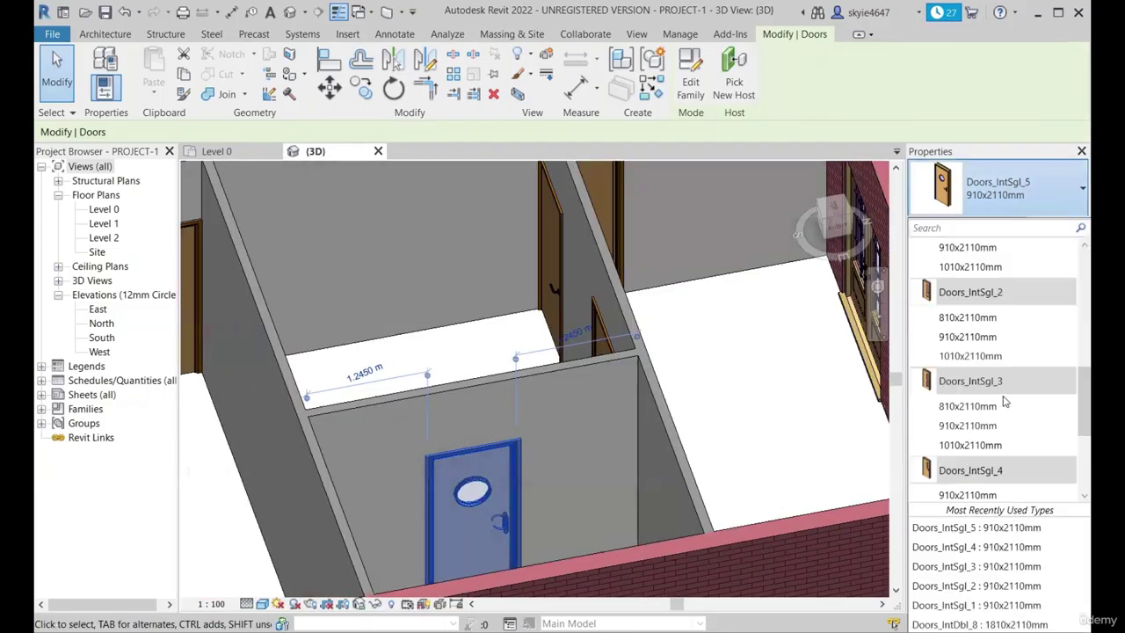
{"action": "left_click", "coordinate": [1005, 317]}
{"action": "middle_click_drag", "start_coordinate": [704, 457], "coordinate": [681, 440], "text": "shift"}
{"action": "scroll", "coordinate": [681, 431], "scroll_direction": "up", "scroll_amount": 2}
{"action": "scroll", "coordinate": [686, 365], "scroll_direction": "down", "scroll_amount": 2}
{"action": "middle_click_drag", "start_coordinate": [628, 410], "coordinate": [690, 424], "text": "shift"}
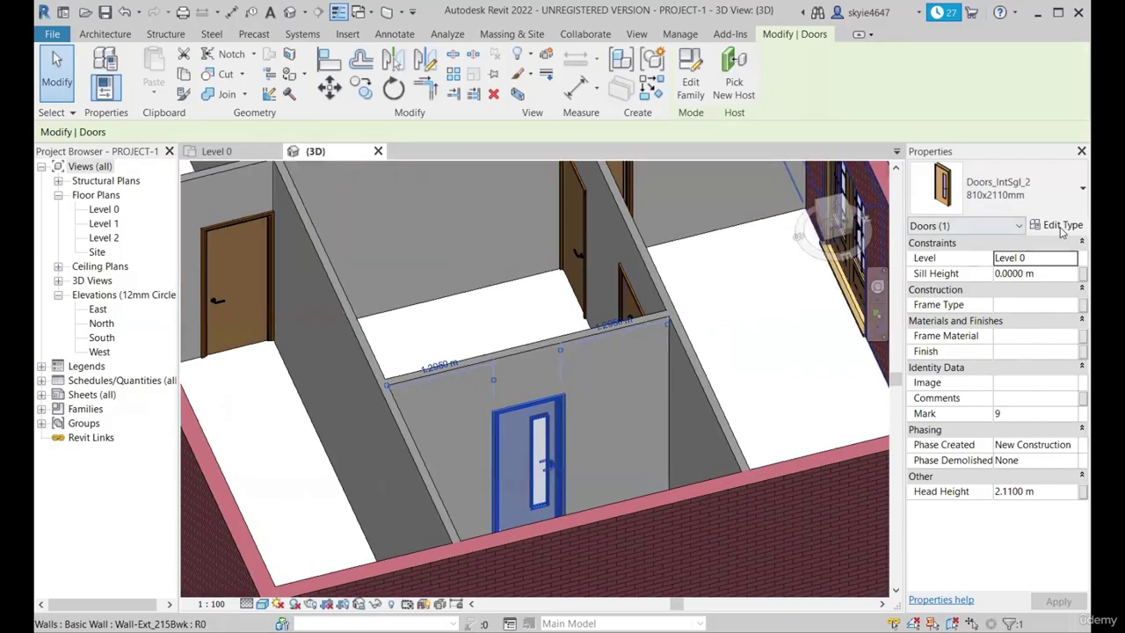
Step: Set the Material Door parameter of the Doors_IntSgl_2 810x2110mm type to Metal - Aluminium
{"action": "left_click", "coordinate": [1062, 226]}
{"action": "scroll", "coordinate": [466, 277], "scroll_direction": "down", "scroll_amount": 3}
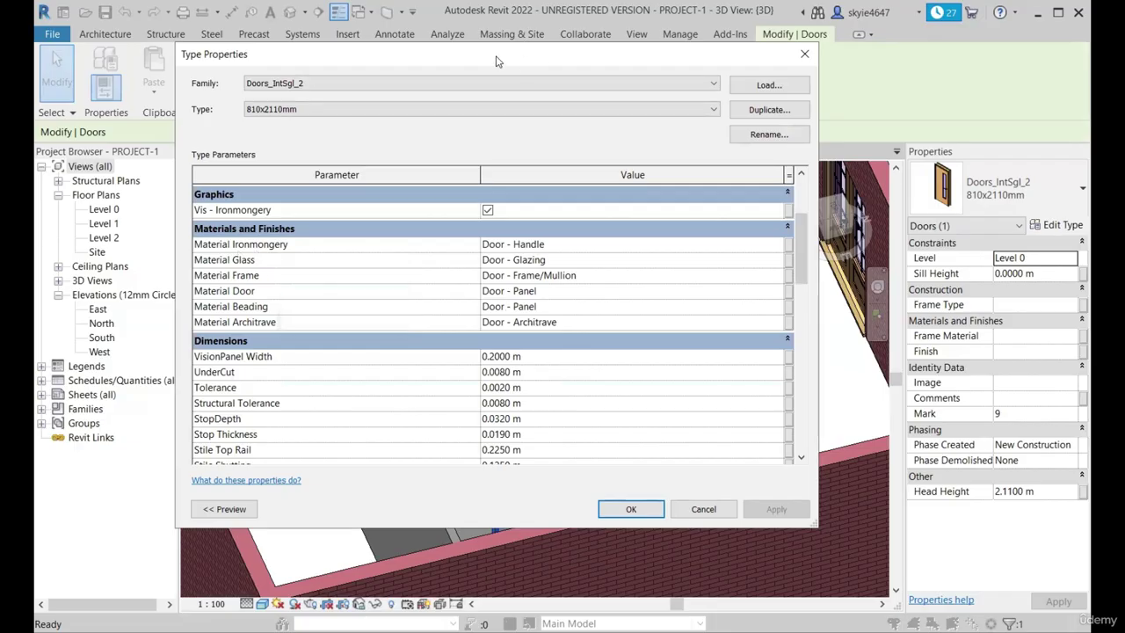
{"action": "left_click_drag", "start_coordinate": [496, 61], "coordinate": [601, 59]}
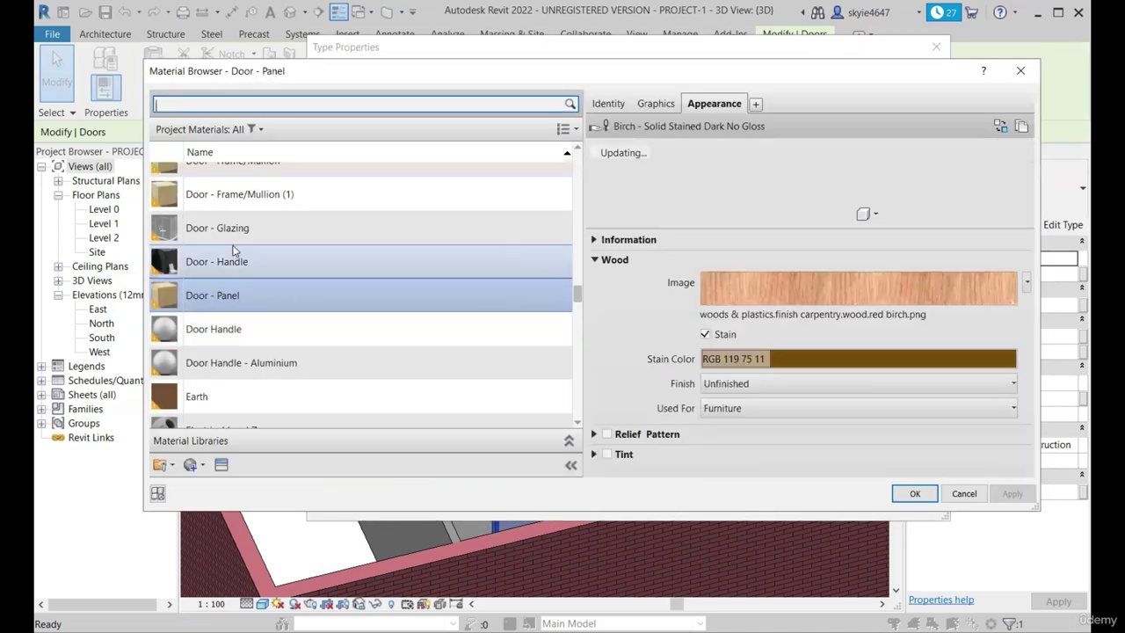
{"action": "scroll", "coordinate": [247, 255], "scroll_direction": "up", "scroll_amount": 5}
{"action": "scroll", "coordinate": [196, 282], "scroll_direction": "down", "scroll_amount": 5}
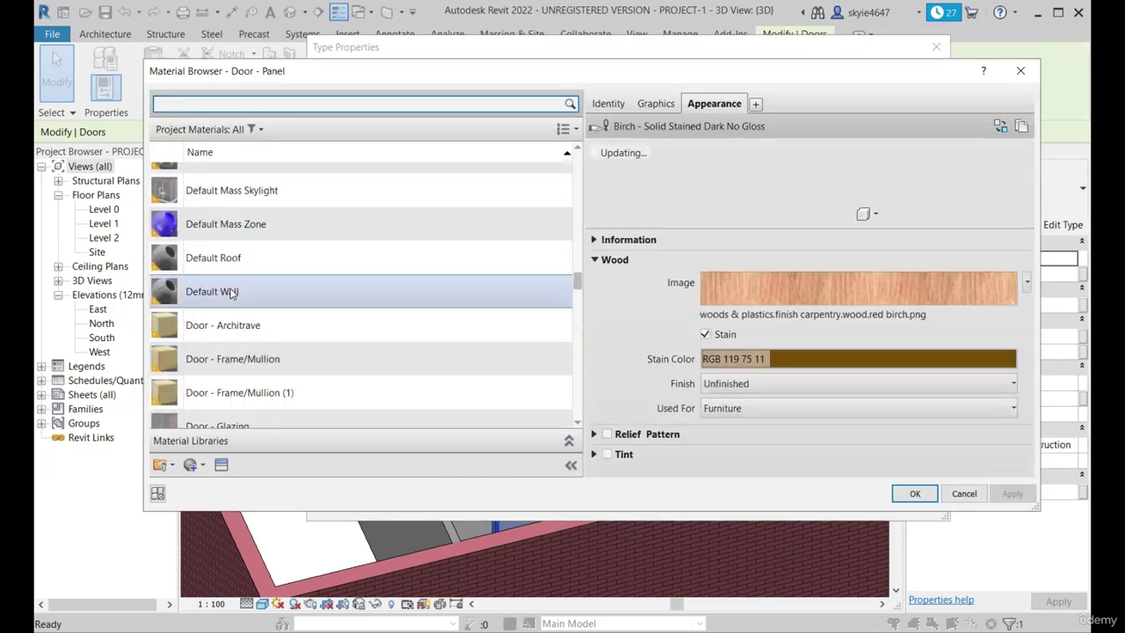
{"action": "scroll", "coordinate": [228, 373], "scroll_direction": "down", "scroll_amount": 6}
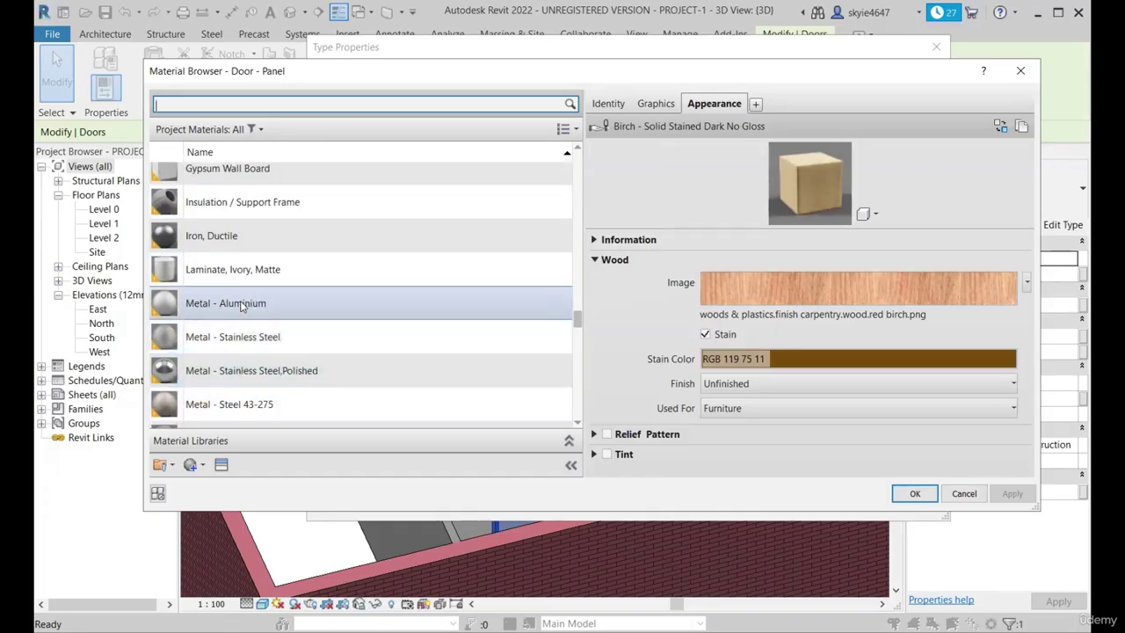
{"action": "left_click", "coordinate": [241, 305]}
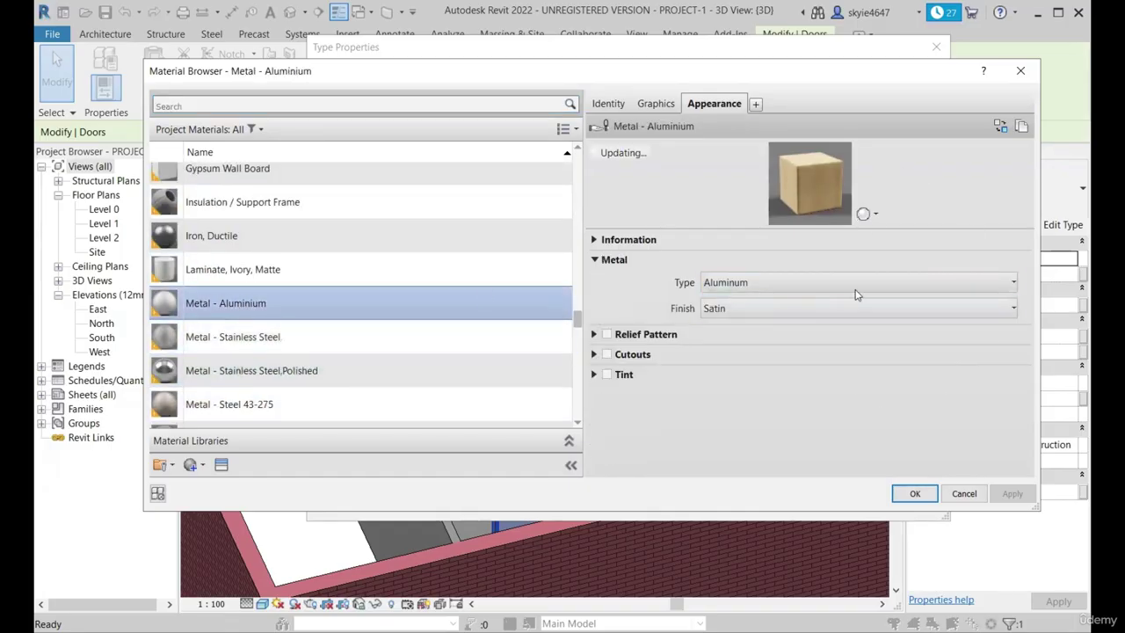
{"action": "left_click", "coordinate": [915, 494]}
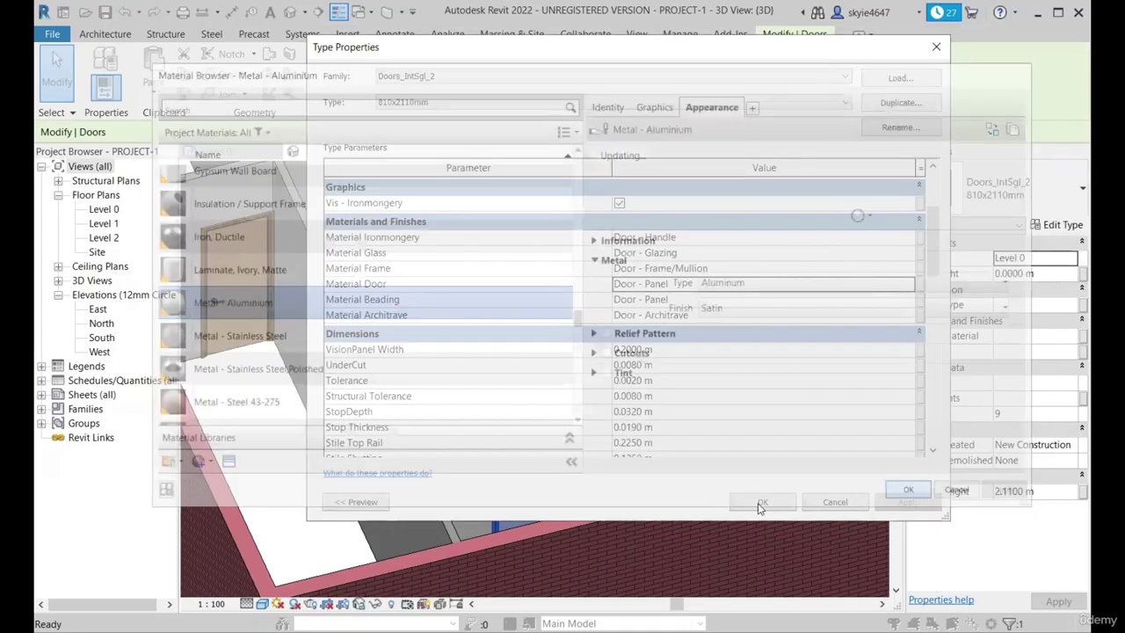
{"action": "left_click", "coordinate": [763, 502]}
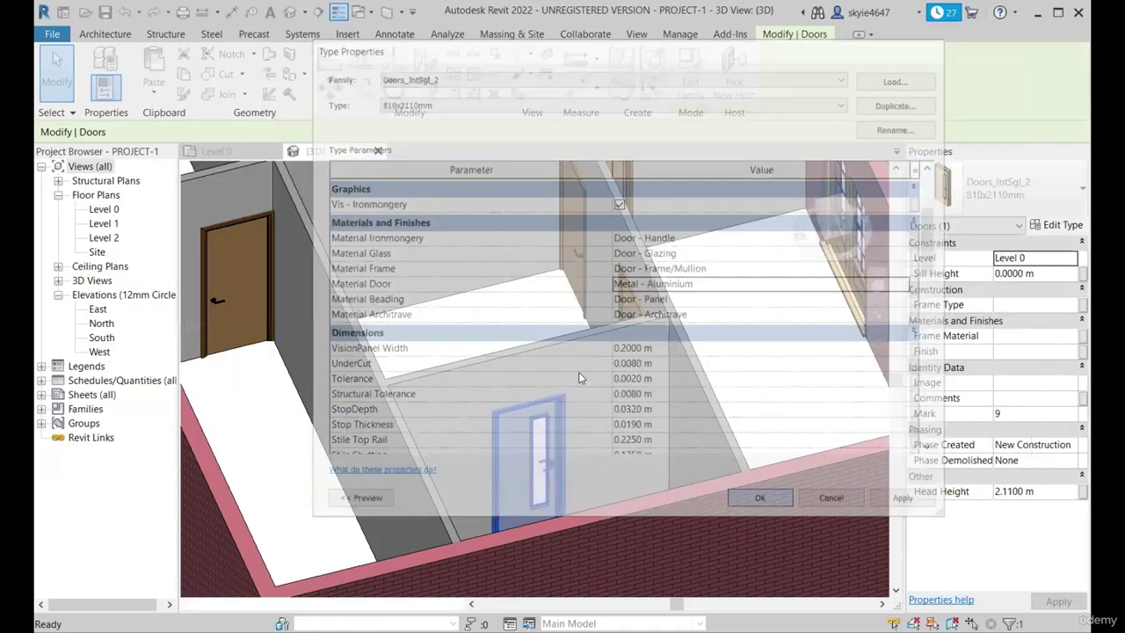
Step: Examine the grid 3 wall door's panel, frame and vision glass from both sides in the 3D view
{"action": "mouse_move", "coordinate": [615, 369]}
{"action": "middle_mouse_down", "text": "shift"}
{"action": "mouse_move", "coordinate": [668, 359]}
{"action": "mouse_move", "coordinate": [610, 387]}
{"action": "middle_mouse_up", "text": "shift"}
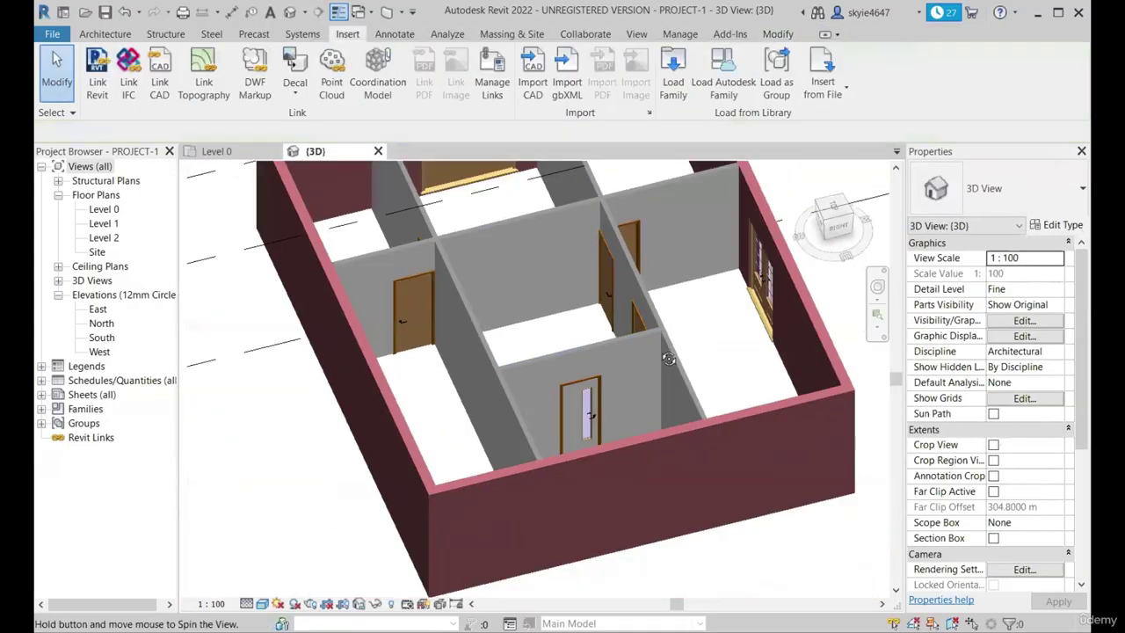
{"action": "scroll", "coordinate": [608, 395], "scroll_direction": "up", "scroll_amount": 3}
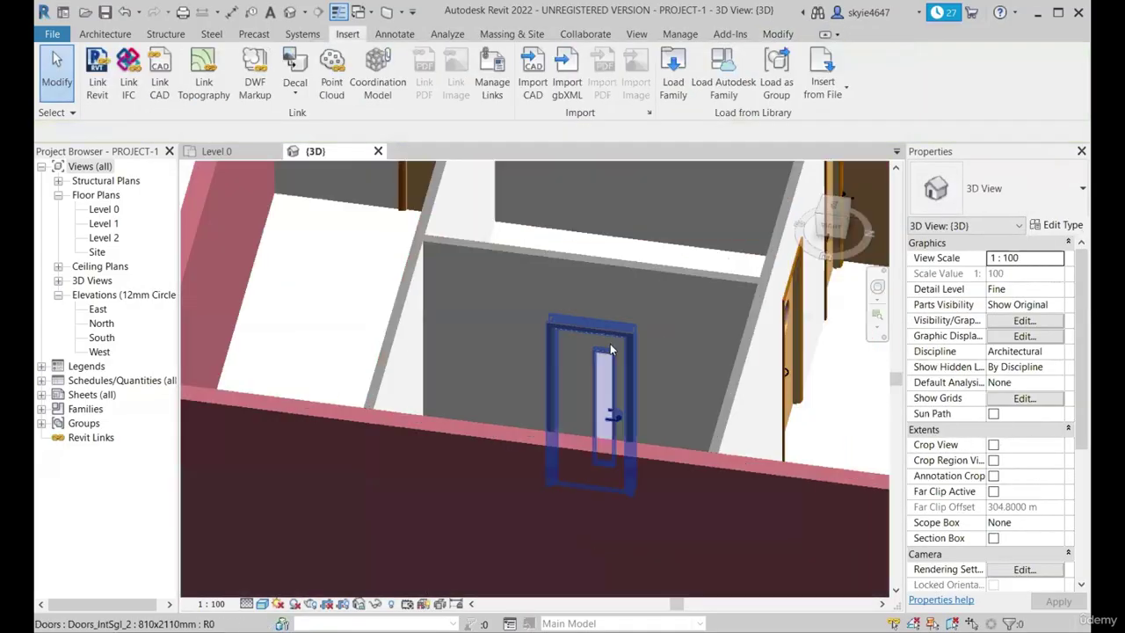
{"action": "scroll", "coordinate": [562, 352], "scroll_direction": "up", "scroll_amount": 1}
{"action": "middle_click_drag", "start_coordinate": [670, 412], "coordinate": [575, 481], "text": "shift"}
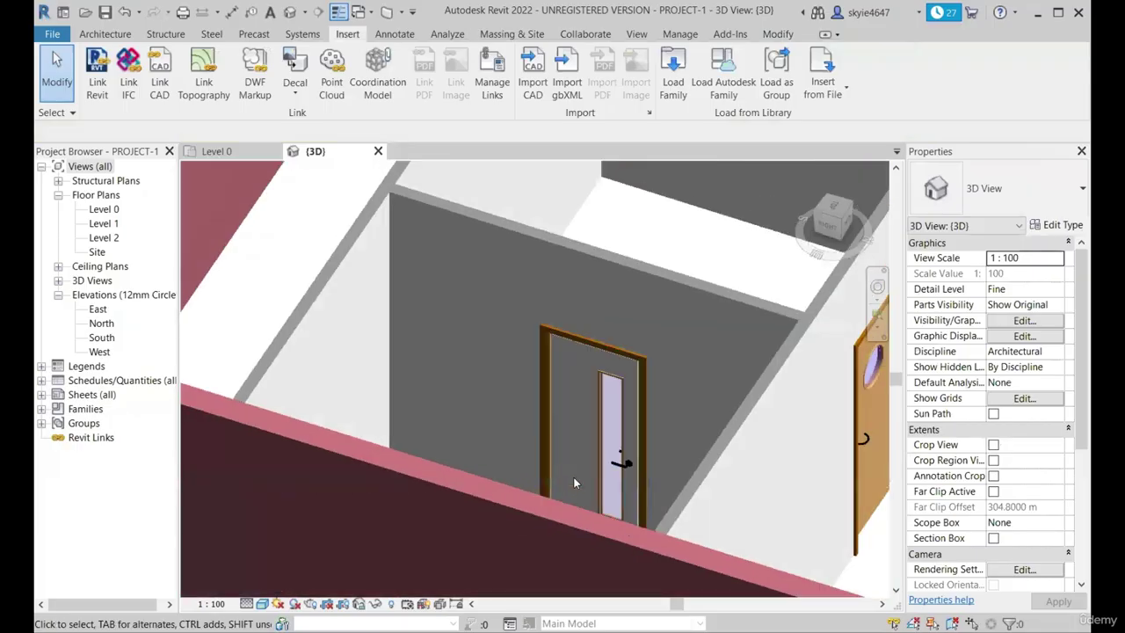
{"action": "scroll", "coordinate": [575, 482], "scroll_direction": "down", "scroll_amount": 4}
{"action": "middle_click_drag", "start_coordinate": [528, 407], "coordinate": [562, 417], "text": "shift"}
{"action": "scroll", "coordinate": [536, 416], "scroll_direction": "up", "scroll_amount": 5}
{"action": "scroll", "coordinate": [526, 420], "scroll_direction": "down", "scroll_amount": 6}
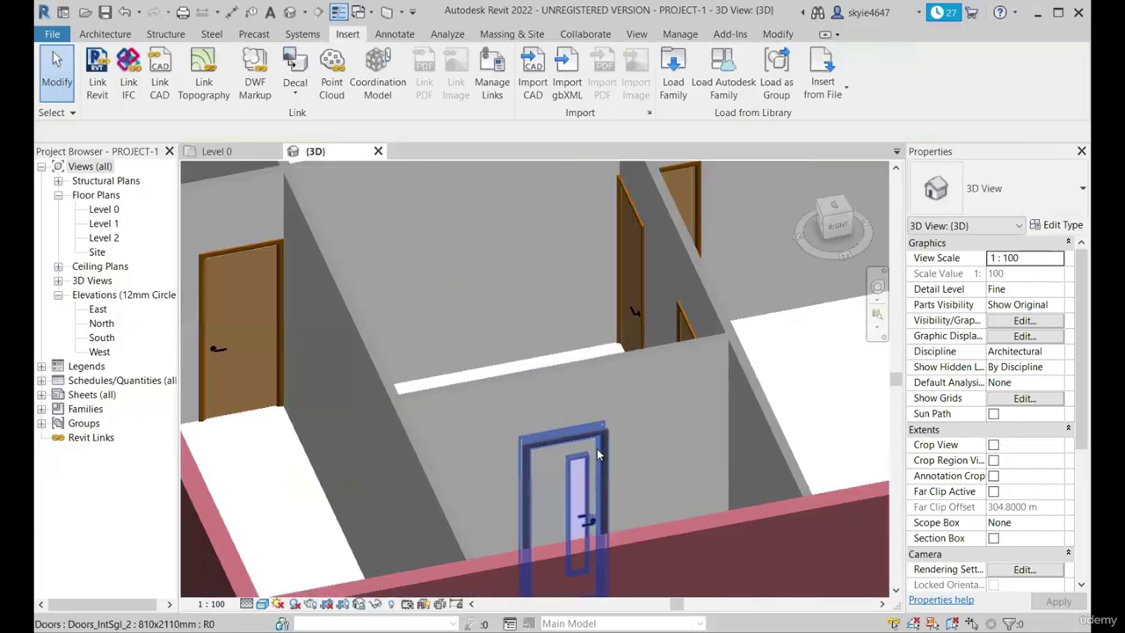
{"action": "scroll", "coordinate": [557, 417], "scroll_direction": "up", "scroll_amount": 3}
Step: Return to the Level 0 floor plan and review the door layout across the rooms
{"action": "left_click", "coordinate": [216, 152]}
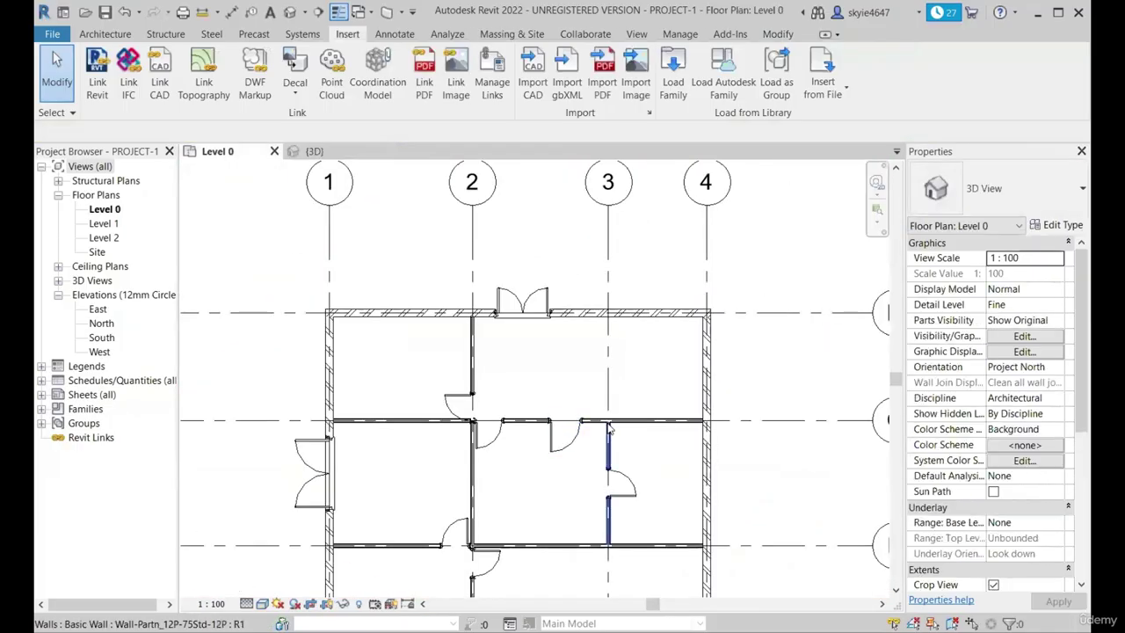
{"action": "scroll", "coordinate": [596, 434], "scroll_direction": "down", "scroll_amount": 3}
{"action": "scroll", "coordinate": [594, 436], "scroll_direction": "down", "scroll_amount": 1}
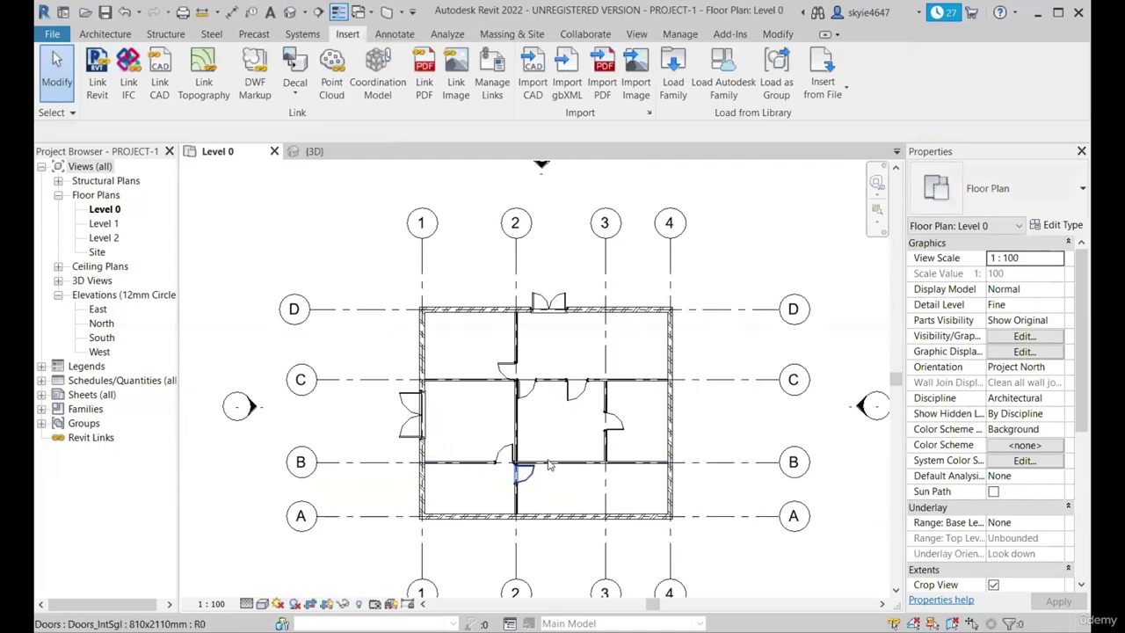
{"action": "scroll", "coordinate": [548, 461], "scroll_direction": "up", "scroll_amount": 3}
{"action": "scroll", "coordinate": [469, 426], "scroll_direction": "down", "scroll_amount": 3}
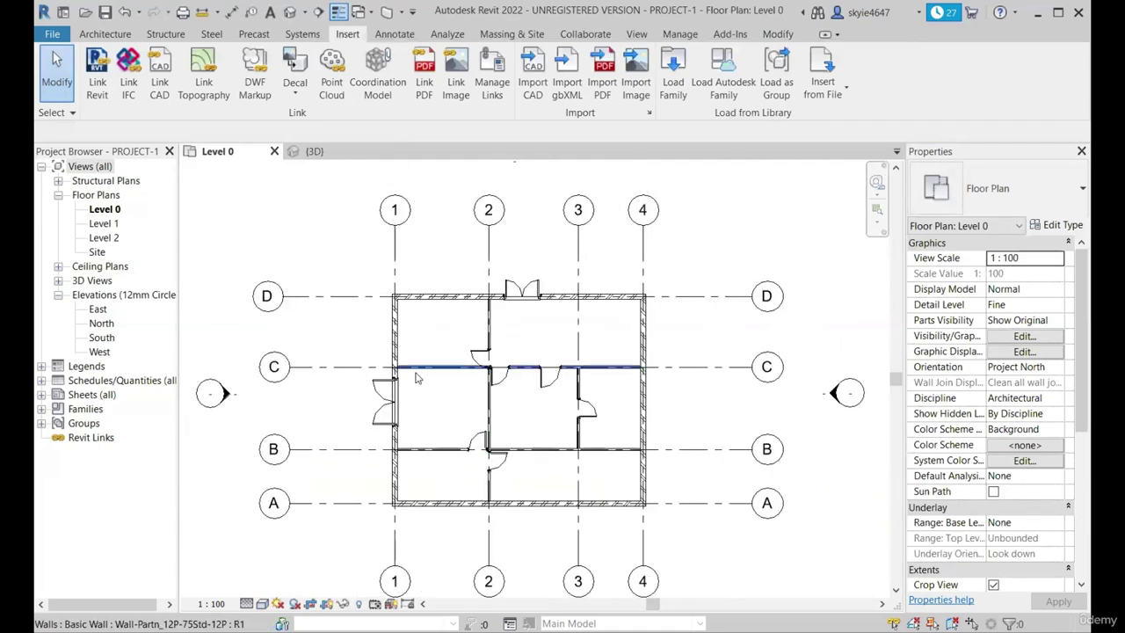
{"action": "scroll", "coordinate": [417, 378], "scroll_direction": "up", "scroll_amount": 2}
{"action": "scroll", "coordinate": [413, 369], "scroll_direction": "down", "scroll_amount": 2}
Step: Place two Windows_Sgl_Plain 910x910mm windows in the grid A wall: 1.0 m from the grid 1 wall, and between grids 2 and 3
{"action": "left_click", "coordinate": [104, 34]}
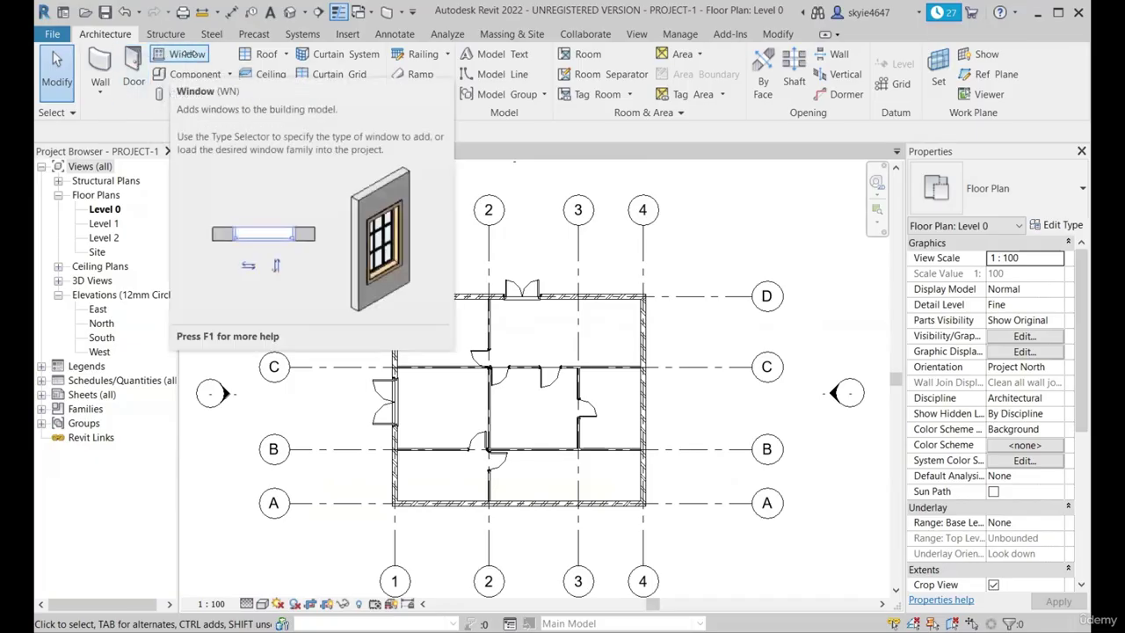
{"action": "left_click", "coordinate": [188, 54]}
{"action": "scroll", "coordinate": [431, 343], "scroll_direction": "up", "scroll_amount": 2}
{"action": "scroll", "coordinate": [454, 304], "scroll_direction": "up", "scroll_amount": 2}
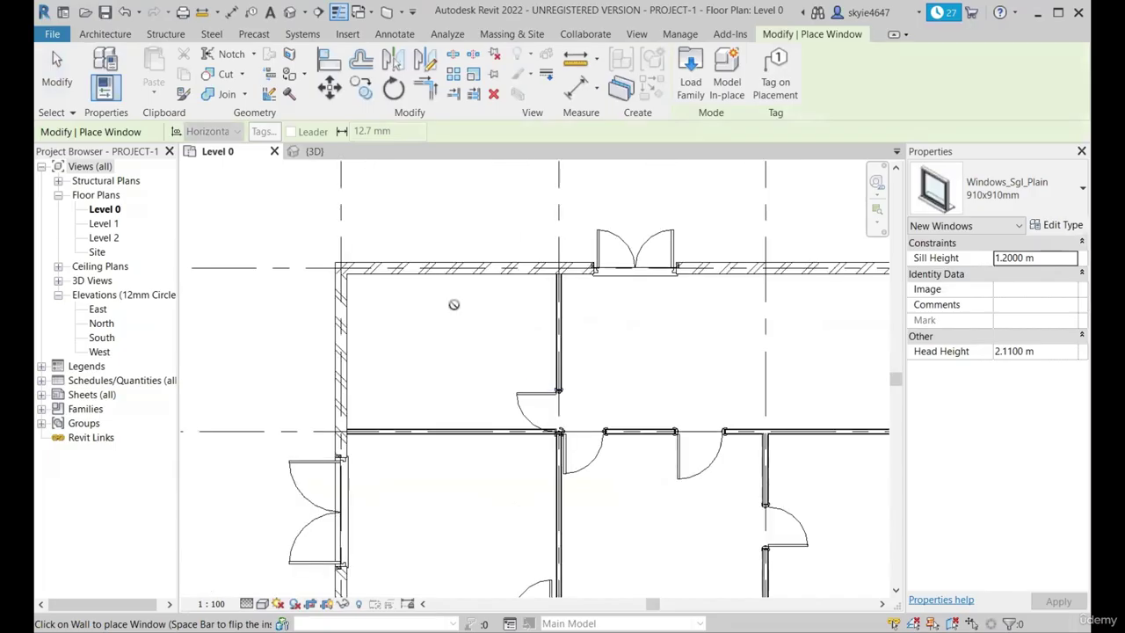
{"action": "scroll", "coordinate": [454, 304], "scroll_direction": "down", "scroll_amount": 3}
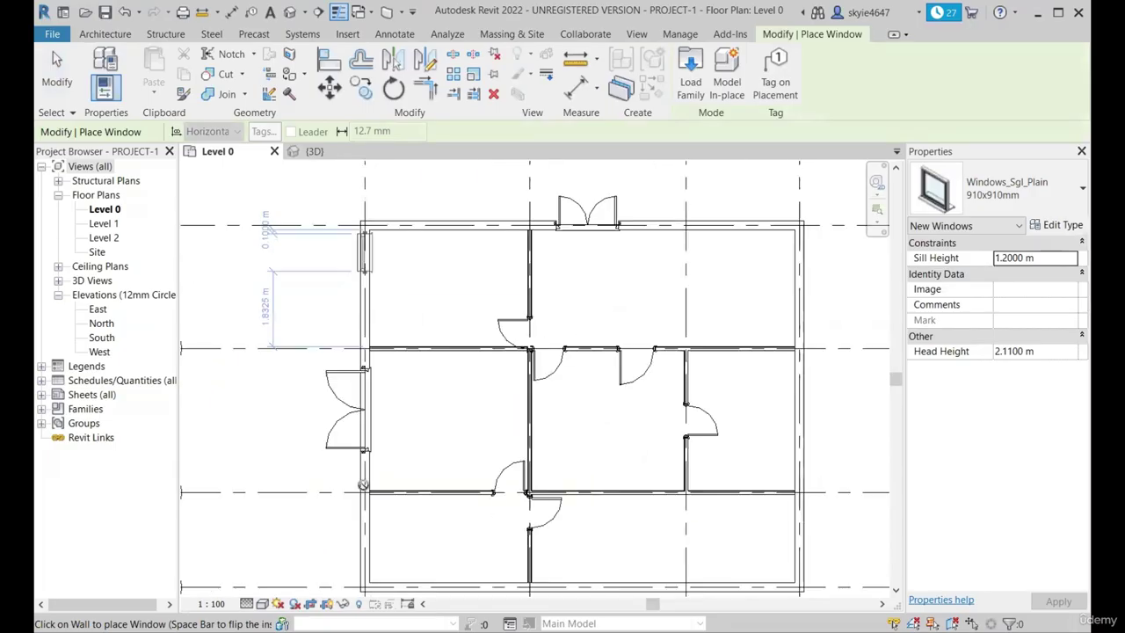
{"action": "scroll", "coordinate": [362, 481], "scroll_direction": "up", "scroll_amount": 4}
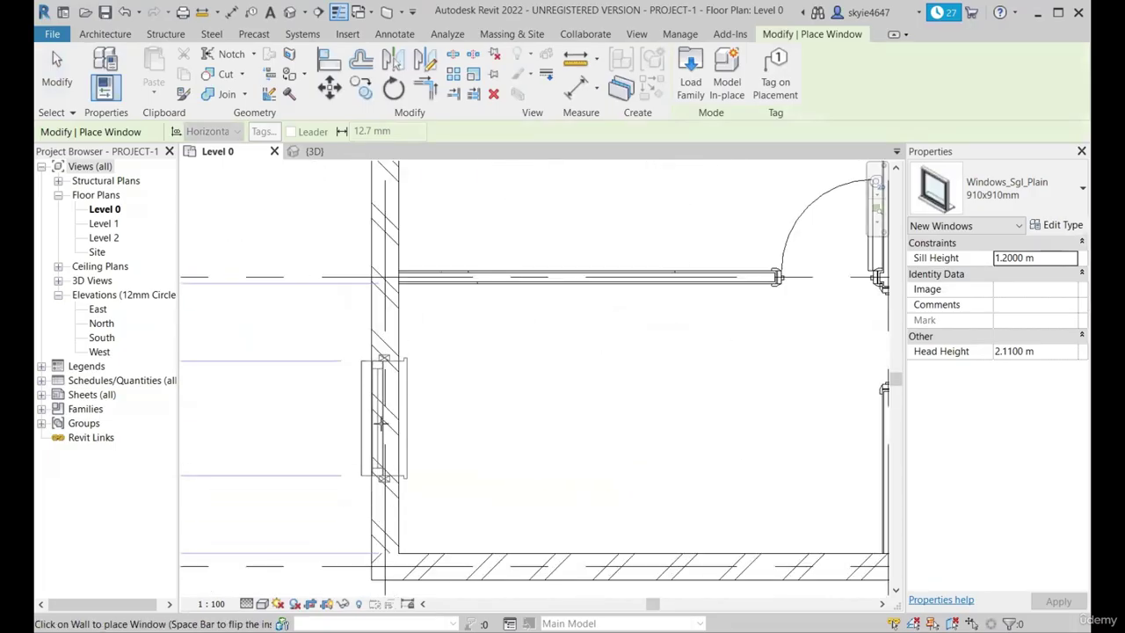
{"action": "scroll", "coordinate": [382, 424], "scroll_direction": "down", "scroll_amount": 3}
{"action": "scroll", "coordinate": [313, 380], "scroll_direction": "down", "scroll_amount": 3}
{"action": "scroll", "coordinate": [427, 461], "scroll_direction": "up", "scroll_amount": 4}
{"action": "scroll", "coordinate": [427, 462], "scroll_direction": "down", "scroll_amount": 3}
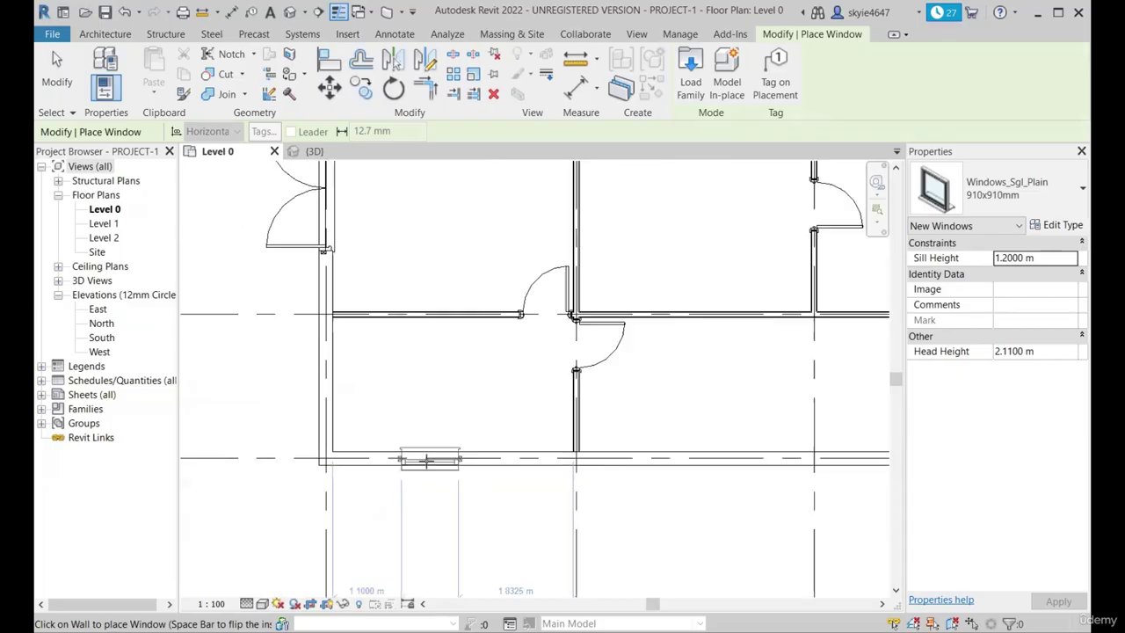
{"action": "scroll", "coordinate": [427, 462], "scroll_direction": "down", "scroll_amount": 3}
{"action": "scroll", "coordinate": [535, 457], "scroll_direction": "up", "scroll_amount": 5}
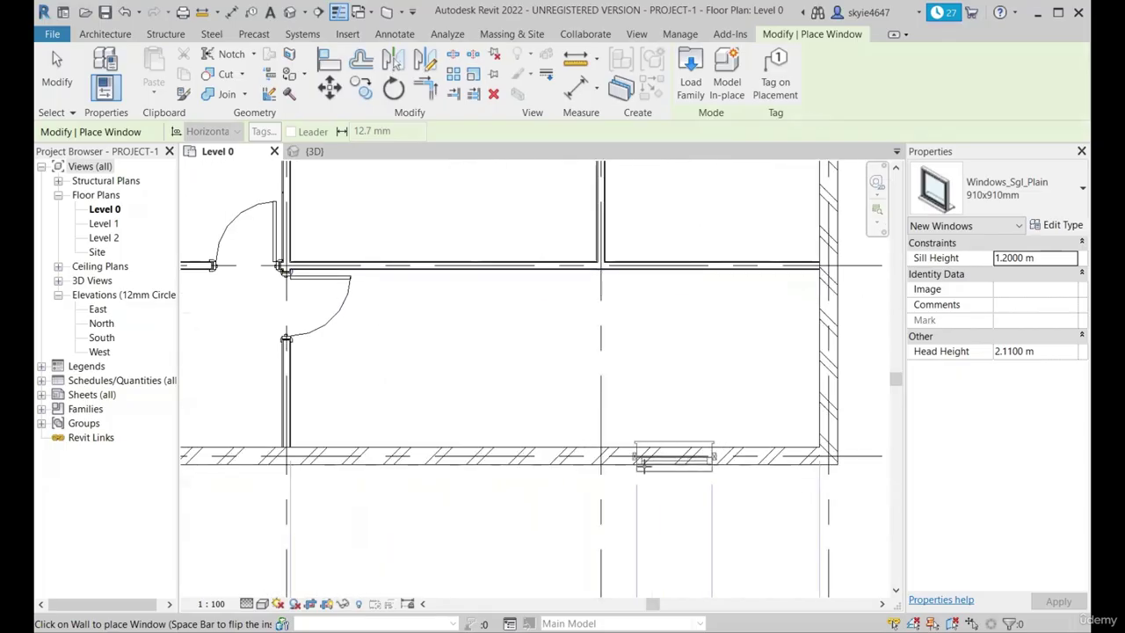
{"action": "scroll", "coordinate": [640, 461], "scroll_direction": "down", "scroll_amount": 3}
{"action": "scroll", "coordinate": [402, 458], "scroll_direction": "up", "scroll_amount": 4}
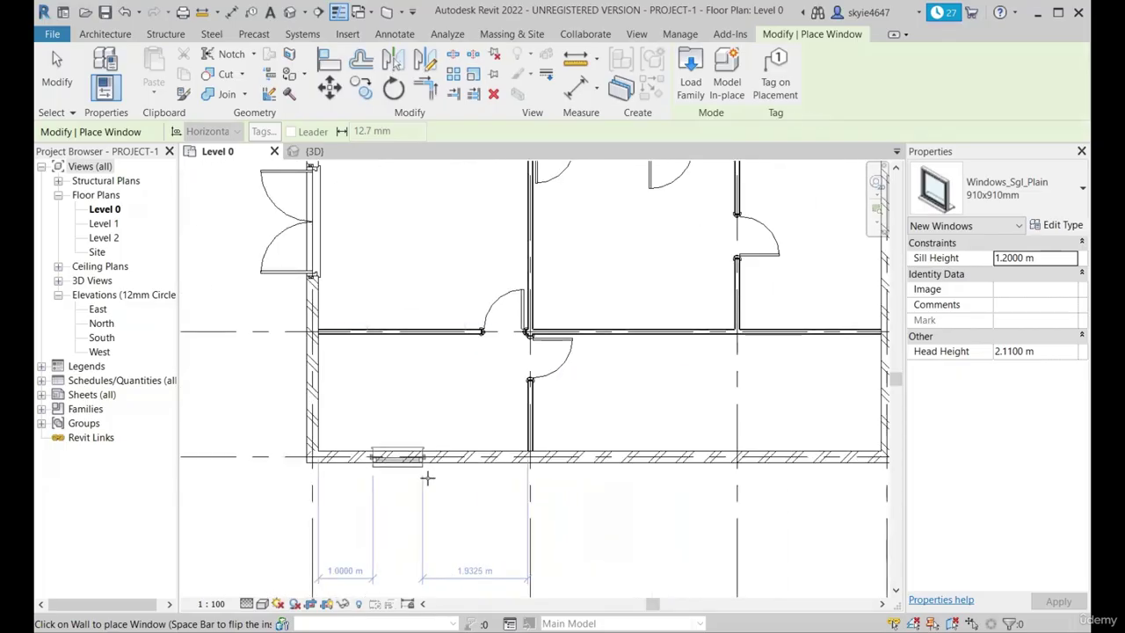
{"action": "left_click", "coordinate": [427, 477]}
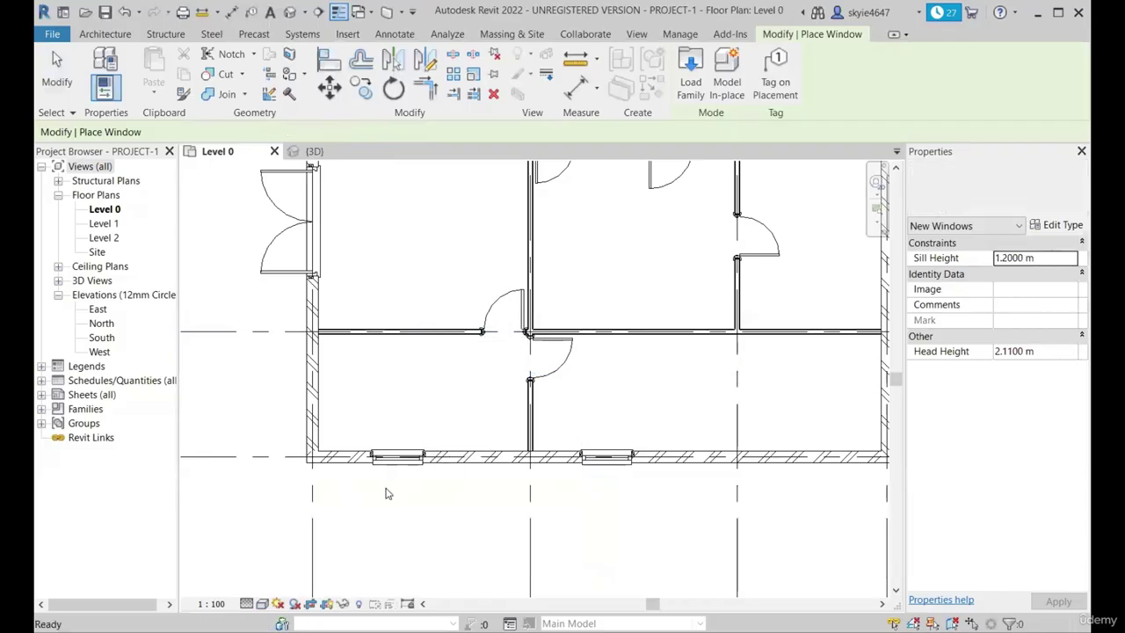
{"action": "key", "text": "Escape"}
{"action": "key", "text": "Escape"}
Step: Flip the facing of the grid A wall window between grids 1 and 2
{"action": "scroll", "coordinate": [386, 480], "scroll_direction": "up", "scroll_amount": 3}
{"action": "left_click", "coordinate": [407, 440]}
{"action": "scroll", "coordinate": [397, 482], "scroll_direction": "up", "scroll_amount": 2}
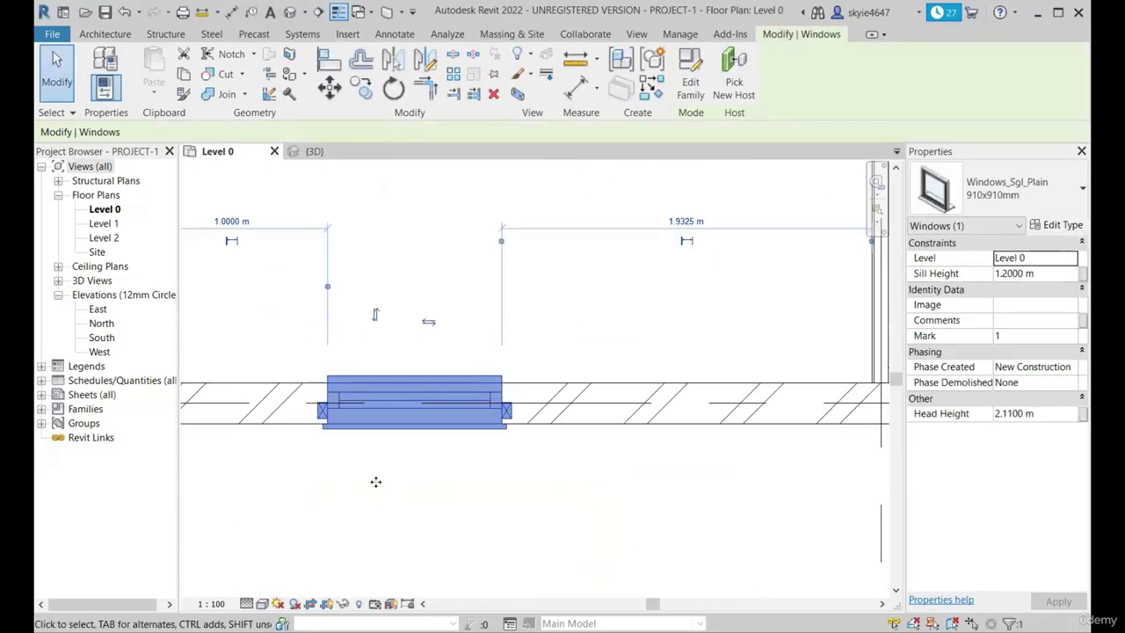
{"action": "left_click", "coordinate": [375, 319]}
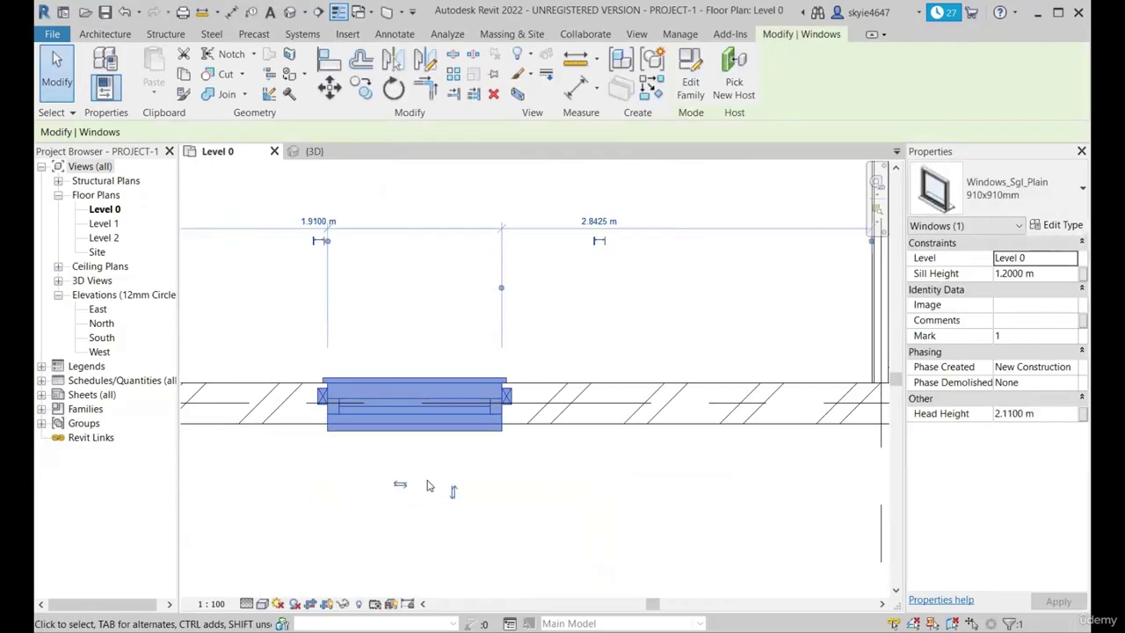
{"action": "scroll", "coordinate": [408, 433], "scroll_direction": "down", "scroll_amount": 2}
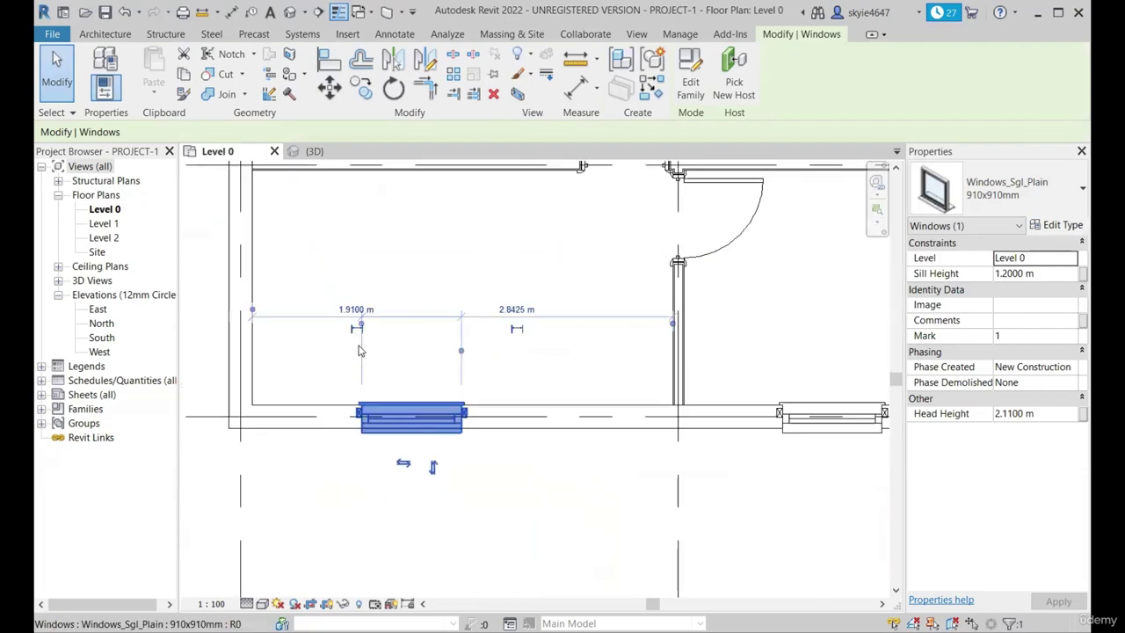
{"action": "scroll", "coordinate": [421, 357], "scroll_direction": "down", "scroll_amount": 3}
{"action": "left_click", "coordinate": [423, 346]}
Step: In the 3D view, select the grid A wall window between grids 2 and 3 and review its available type sizes
{"action": "left_click", "coordinate": [333, 152]}
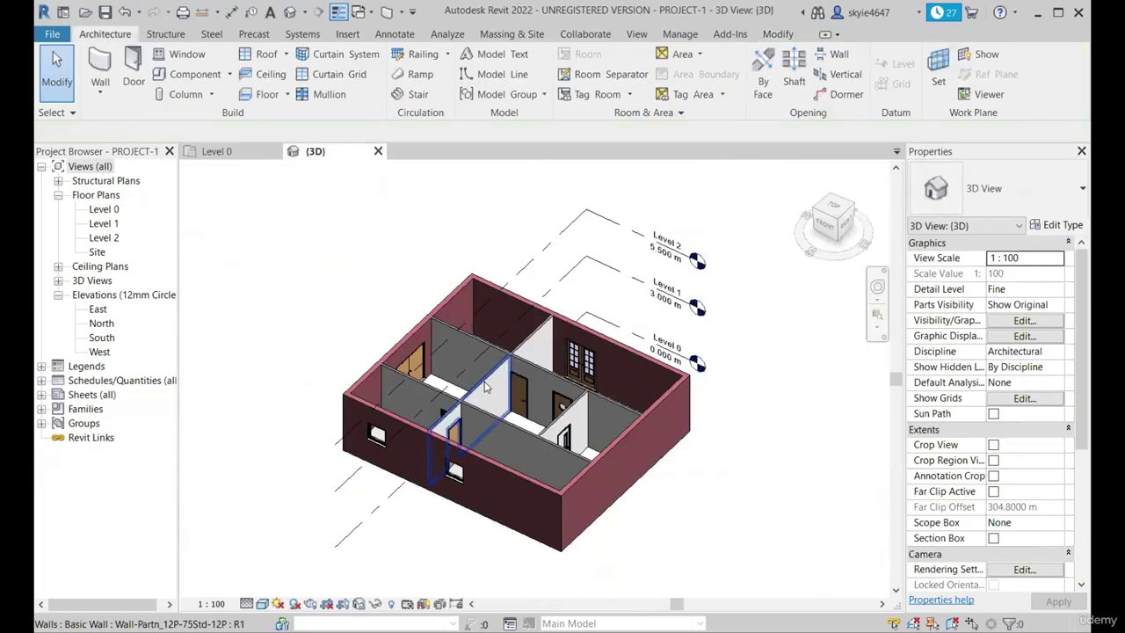
{"action": "middle_click_drag", "start_coordinate": [486, 387], "coordinate": [485, 351], "text": "shift"}
{"action": "scroll", "coordinate": [424, 442], "scroll_direction": "up", "scroll_amount": 5}
{"action": "middle_click_drag", "start_coordinate": [427, 443], "coordinate": [523, 391], "text": "shift"}
{"action": "left_click", "coordinate": [525, 386]}
{"action": "left_click", "coordinate": [998, 188]}
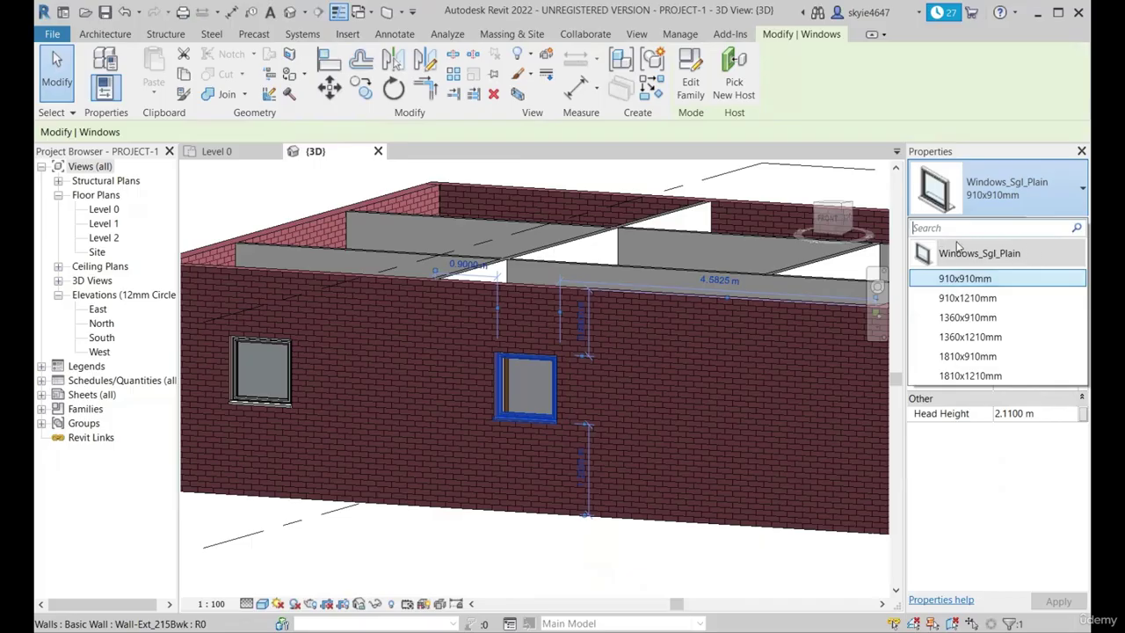
{"action": "left_click", "coordinate": [962, 279]}
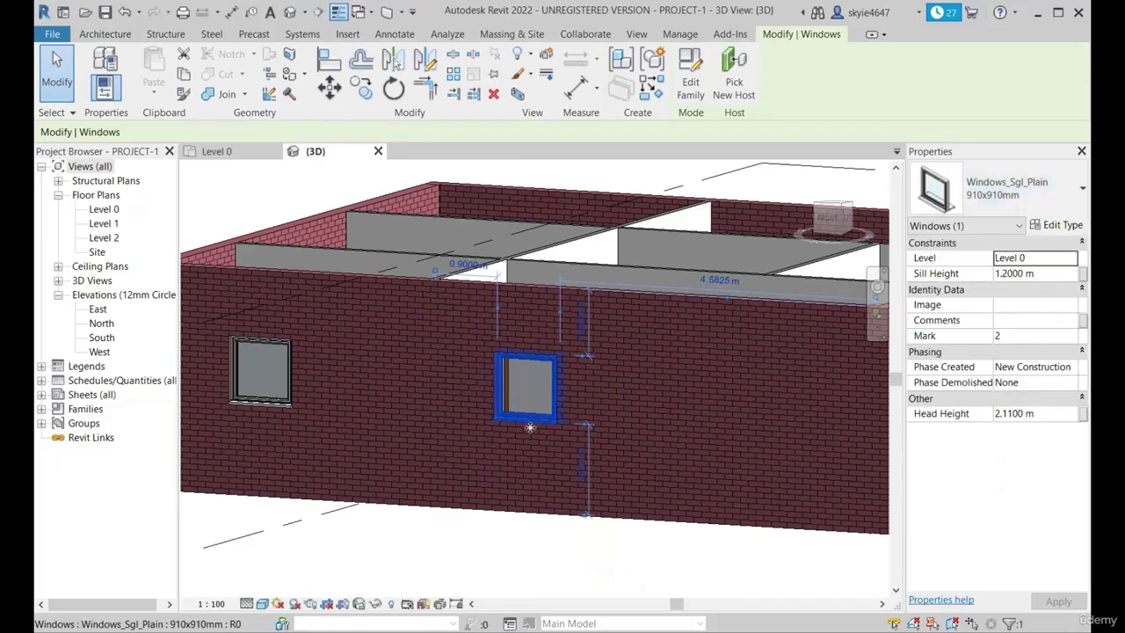
Step: Duplicate the selected window's 910x910mm type under the name 1500x1500mm
{"action": "left_click", "coordinate": [1060, 226]}
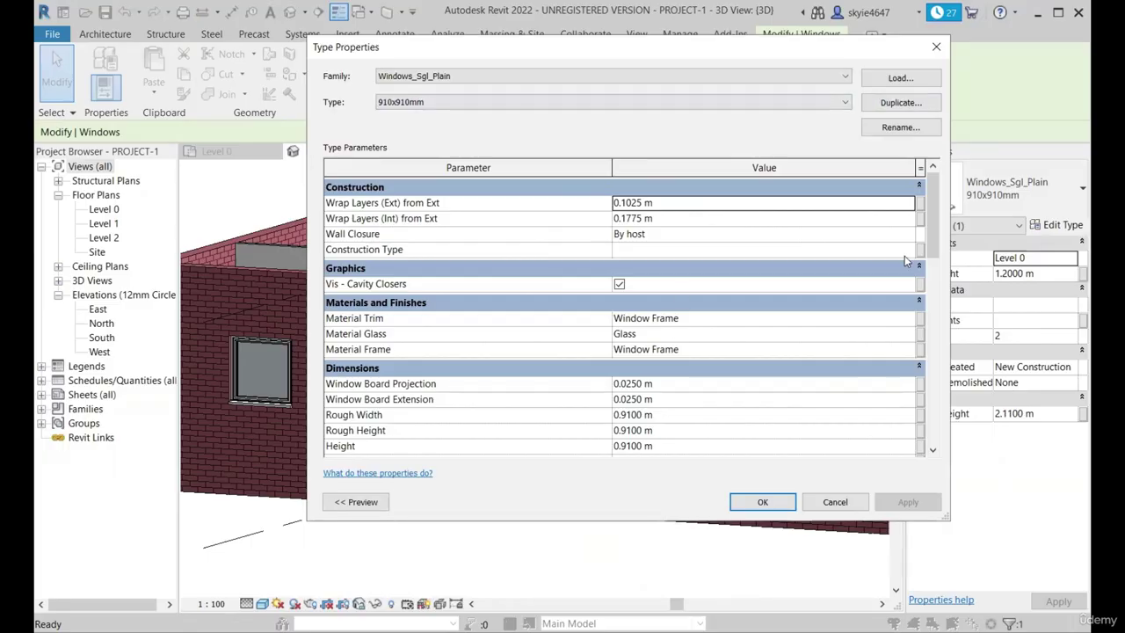
{"action": "left_click", "coordinate": [891, 104]}
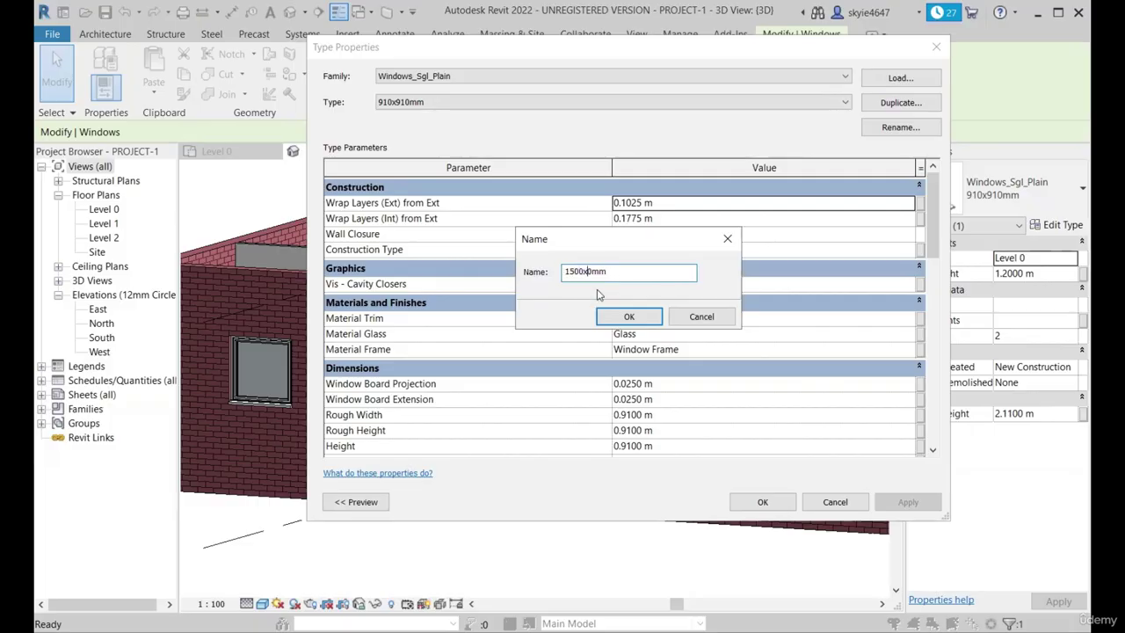
{"action": "left_click", "coordinate": [628, 317]}
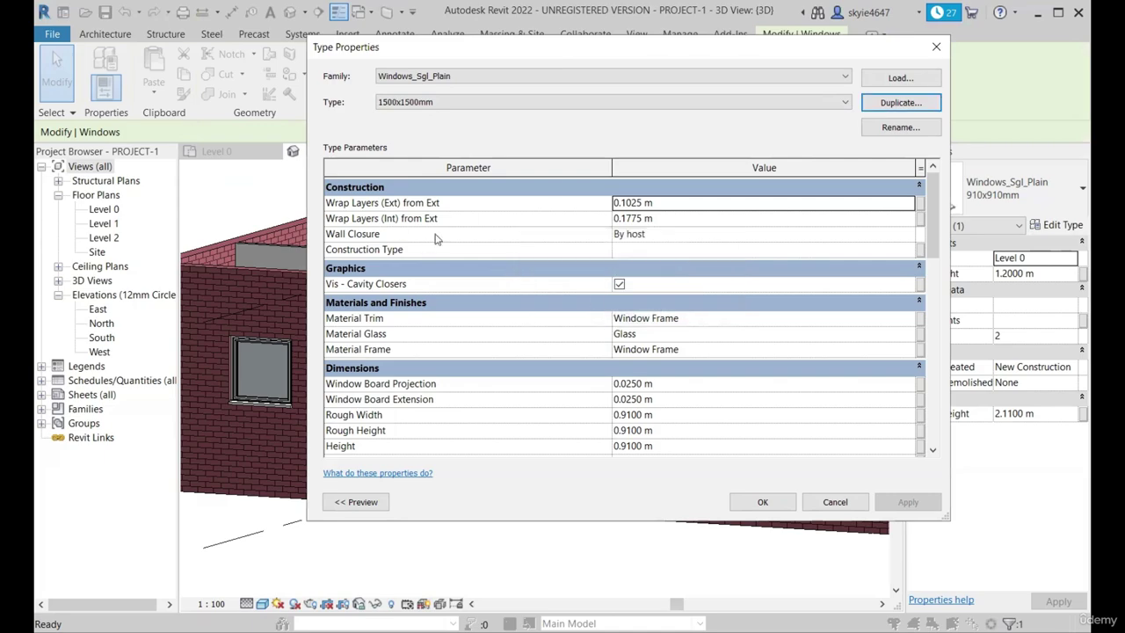
Step: Set the 1500x1500mm window type's Rough Width, Rough Height, Height and Width to 1500 mm and apply the type changes
{"action": "scroll", "coordinate": [456, 375], "scroll_direction": "down", "scroll_amount": 2}
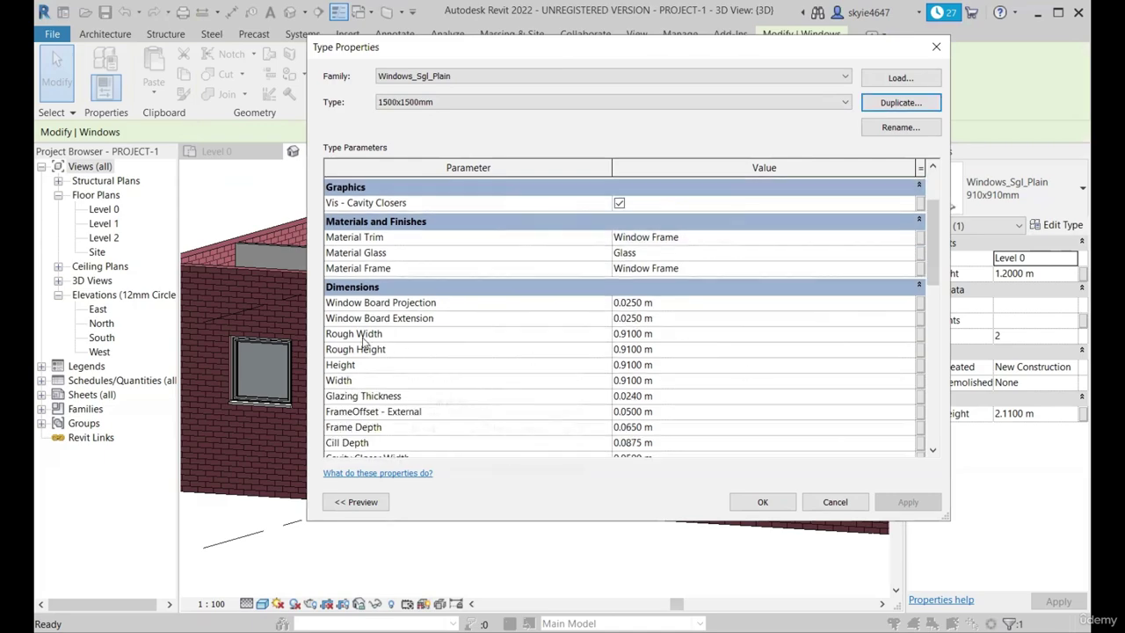
{"action": "left_click", "coordinate": [703, 335]}
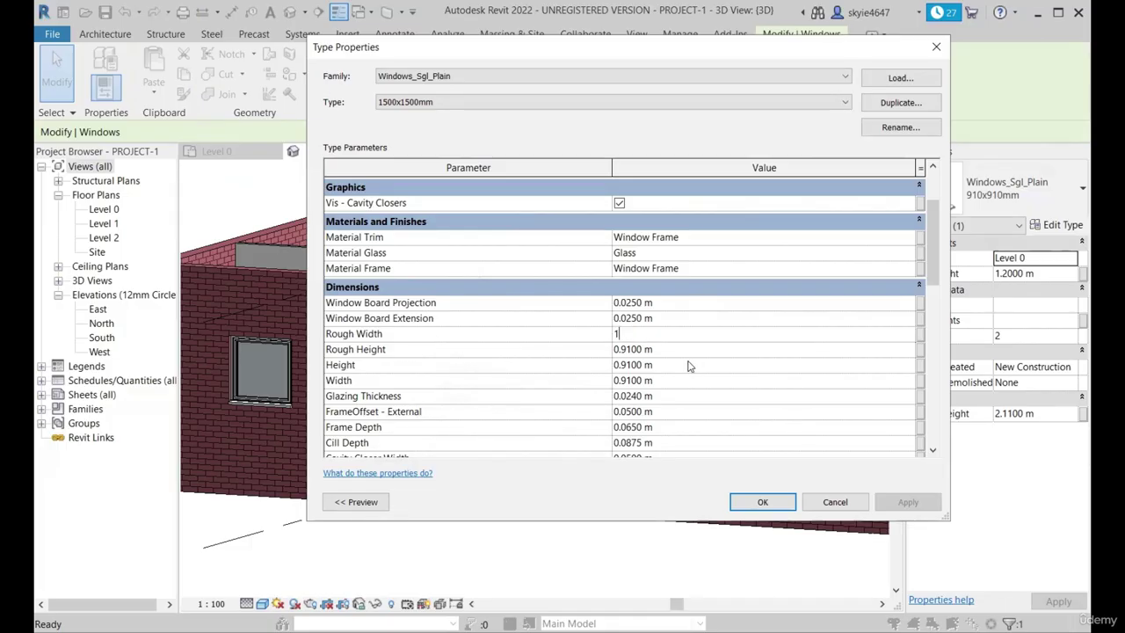
{"action": "key", "text": "Tab"}
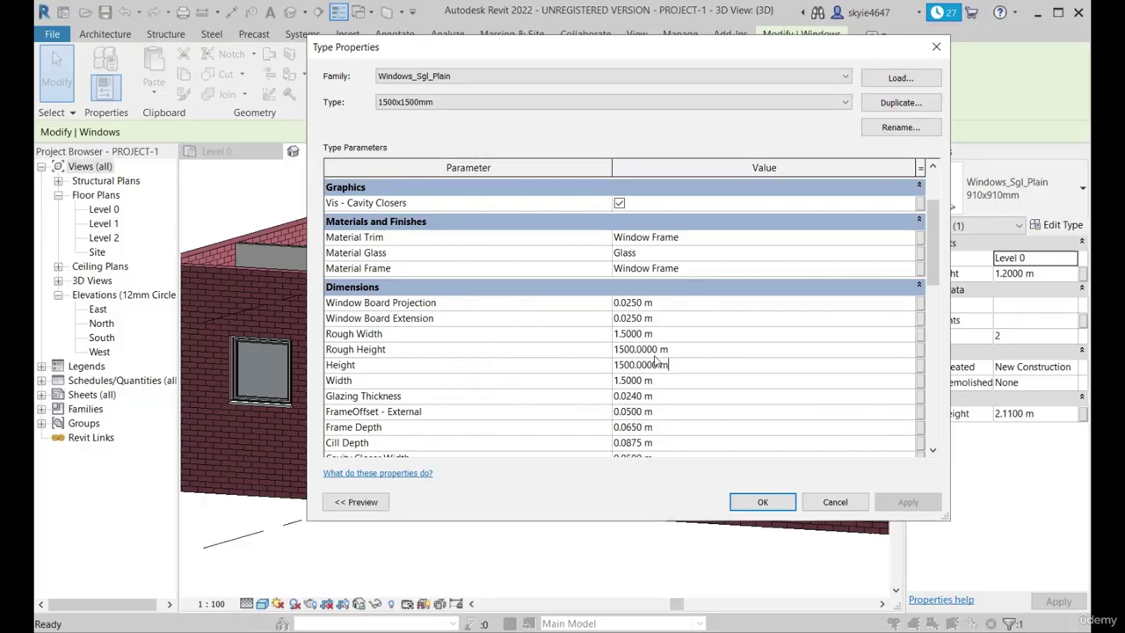
{"action": "left_click", "coordinate": [690, 352]}
{"action": "left_click_drag", "start_coordinate": [686, 351], "coordinate": [632, 351]}
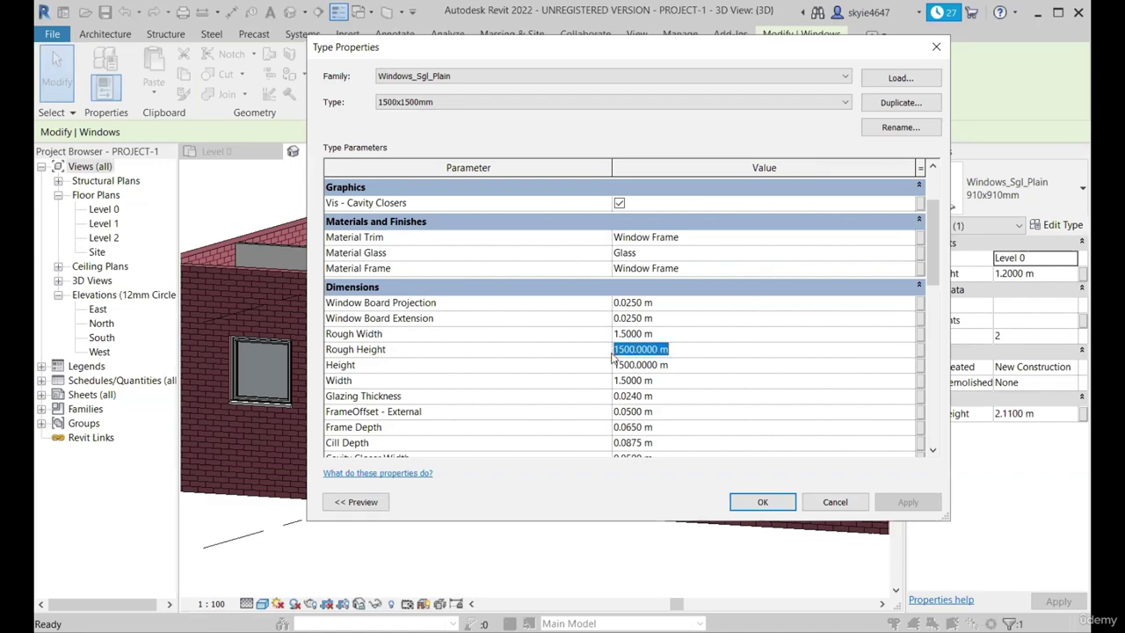
{"action": "type", "text": "1500mm"}
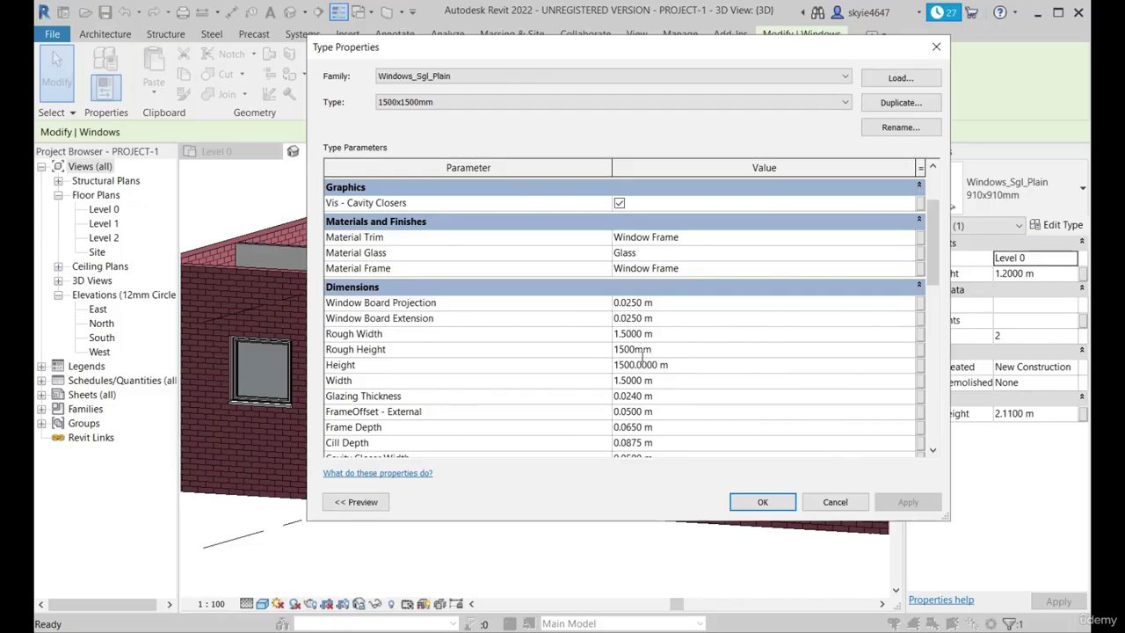
{"action": "left_click", "coordinate": [677, 341]}
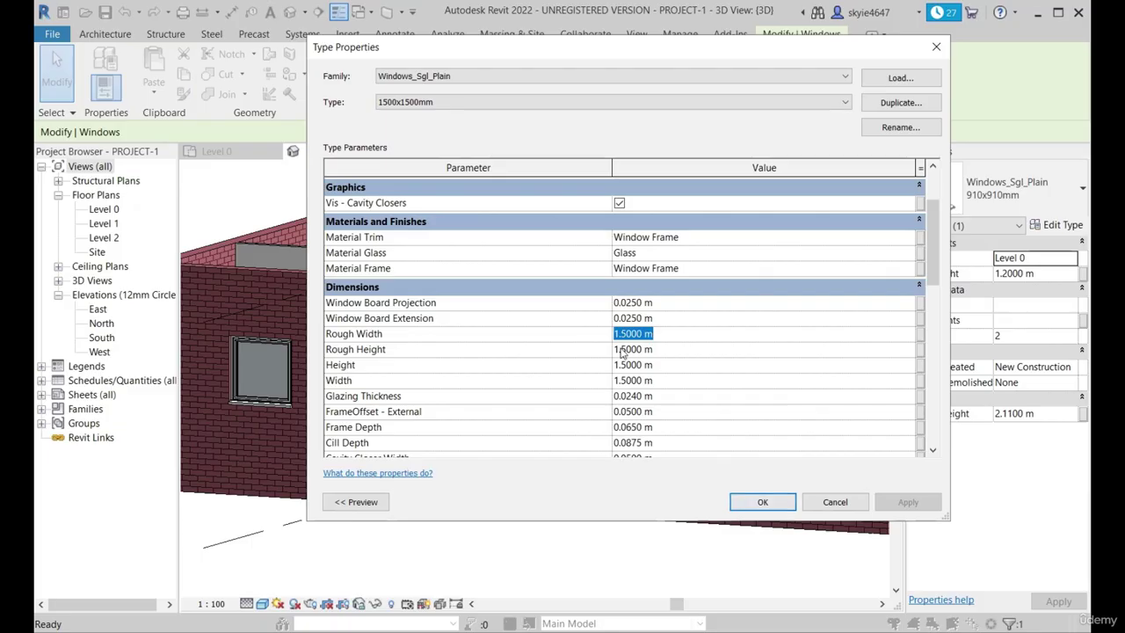
{"action": "left_click", "coordinate": [762, 502]}
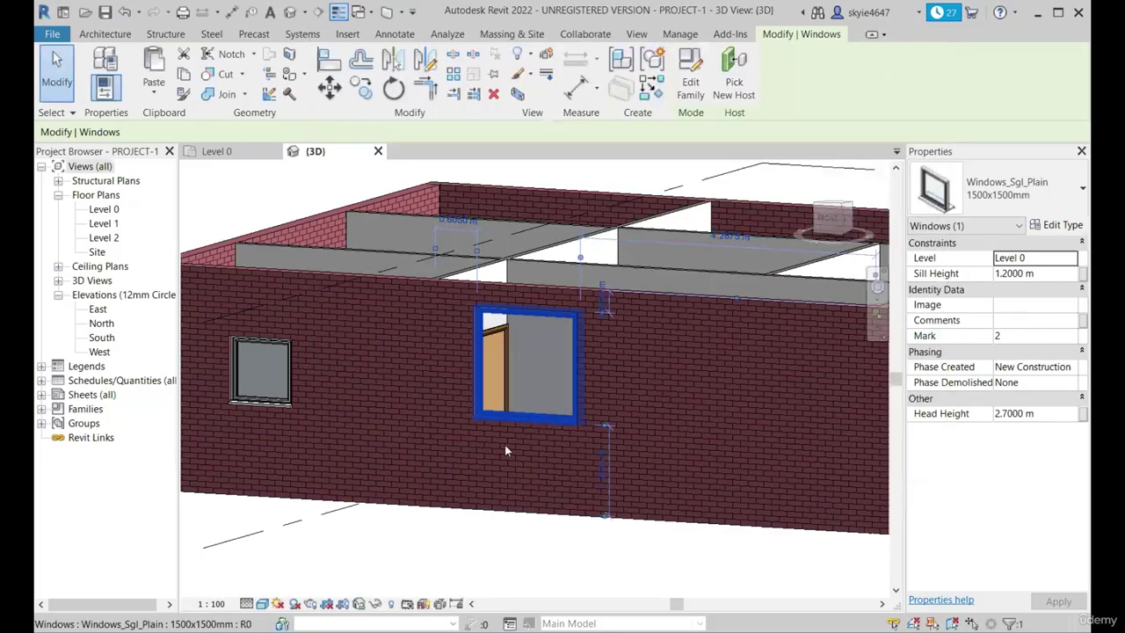
Step: Examine the 1500x1500mm window's position against the levels from the front and check its level options
{"action": "middle_click_drag", "start_coordinate": [504, 445], "coordinate": [512, 347], "text": "shift"}
{"action": "scroll", "coordinate": [513, 346], "scroll_direction": "down", "scroll_amount": 5}
{"action": "middle_click_drag", "start_coordinate": [572, 407], "coordinate": [654, 348], "text": "shift"}
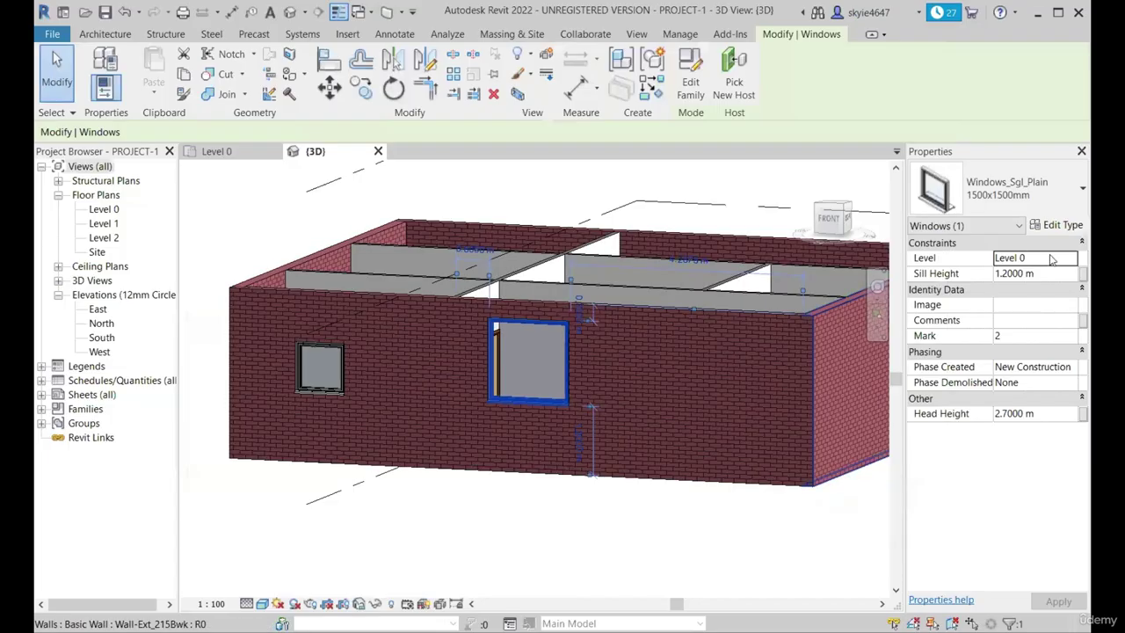
{"action": "left_click", "coordinate": [1053, 257]}
{"action": "left_click", "coordinate": [1070, 258]}
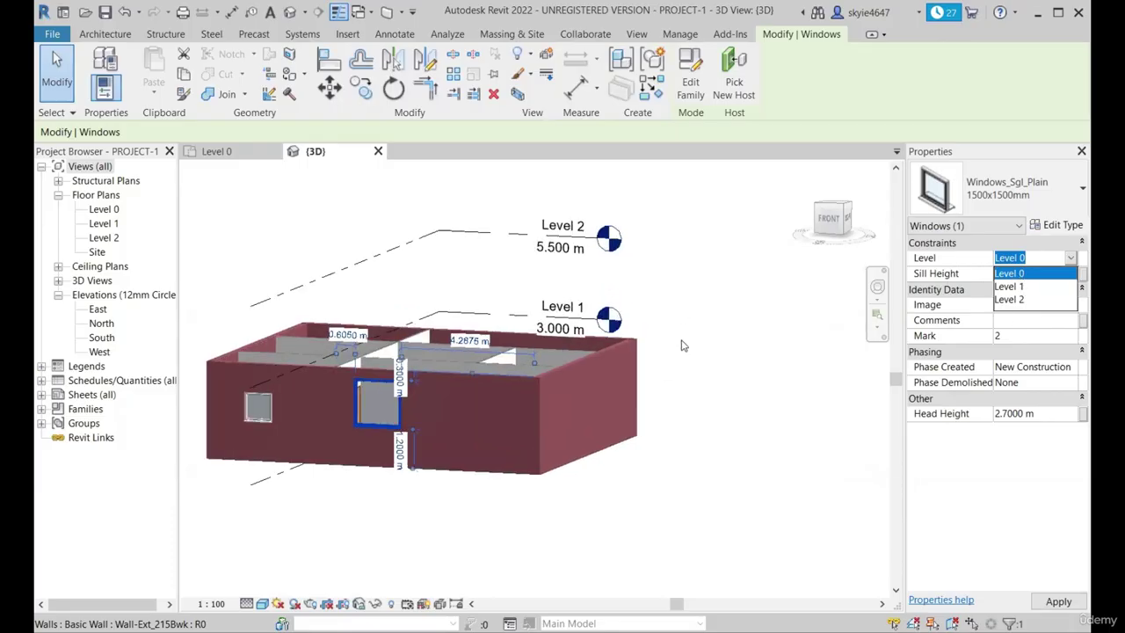
{"action": "middle_click_drag", "start_coordinate": [660, 394], "coordinate": [606, 383], "text": "shift"}
{"action": "scroll", "coordinate": [590, 377], "scroll_direction": "up", "scroll_amount": 5}
{"action": "scroll", "coordinate": [585, 391], "scroll_direction": "down", "scroll_amount": 5}
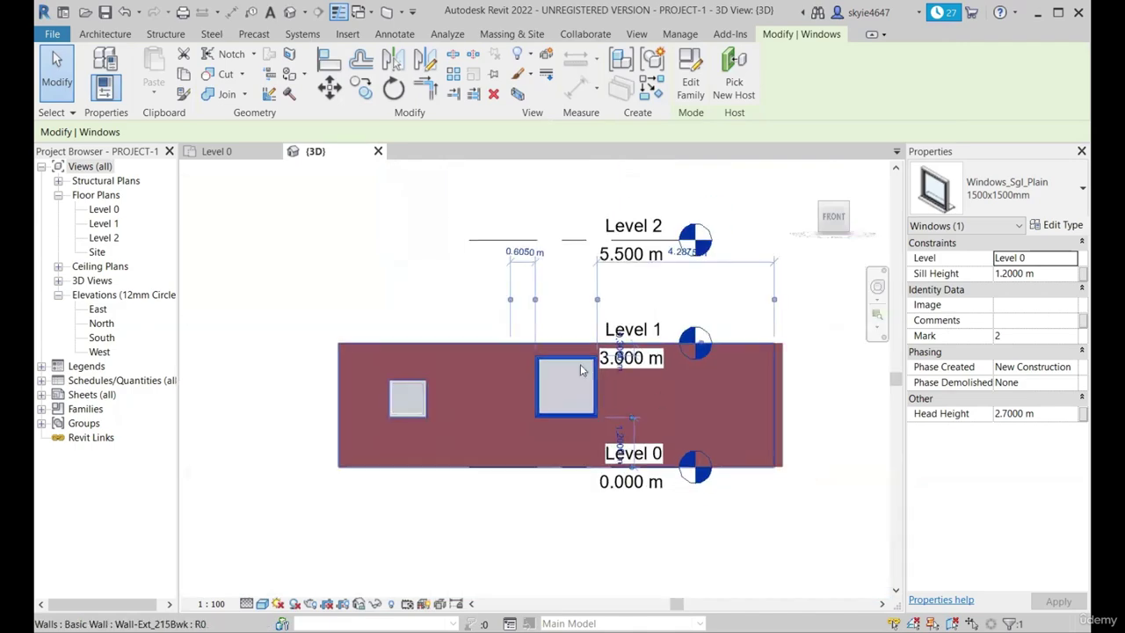
{"action": "scroll", "coordinate": [484, 347], "scroll_direction": "down", "scroll_amount": 2}
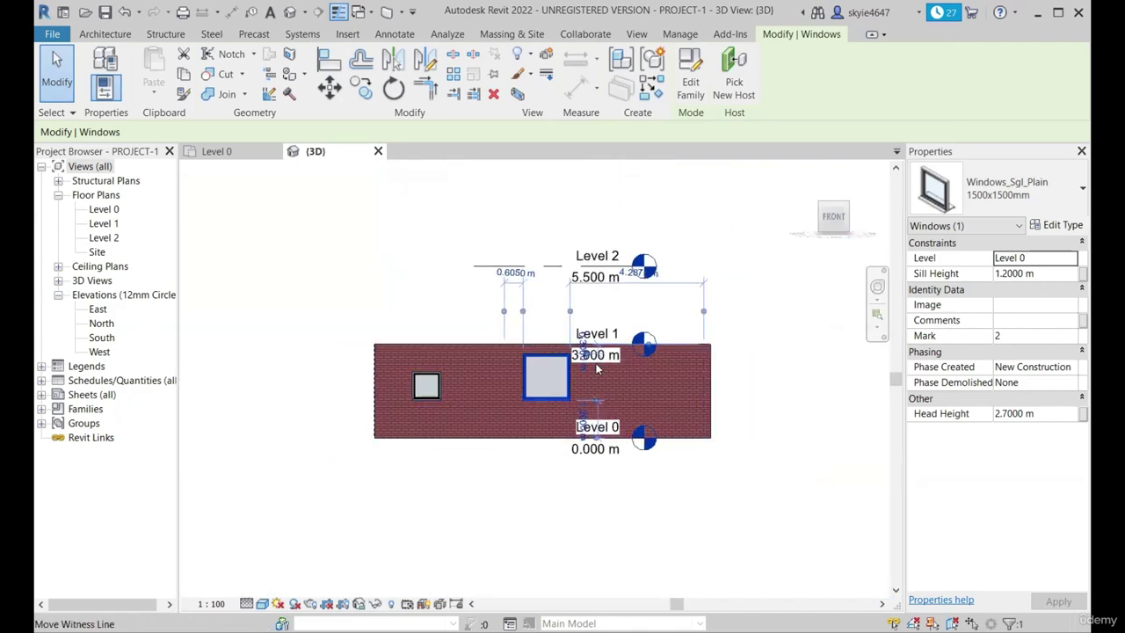
{"action": "scroll", "coordinate": [596, 363], "scroll_direction": "up", "scroll_amount": 2}
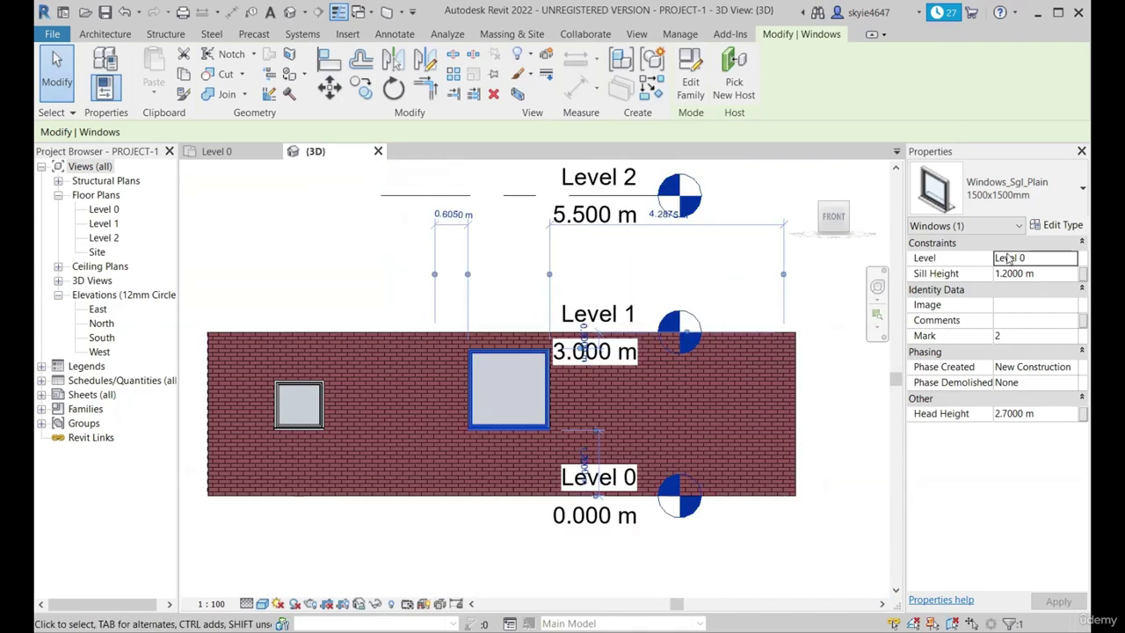
Step: Set the 1500x1500mm window's sill height to 0.5 m
{"action": "left_click", "coordinate": [1050, 275]}
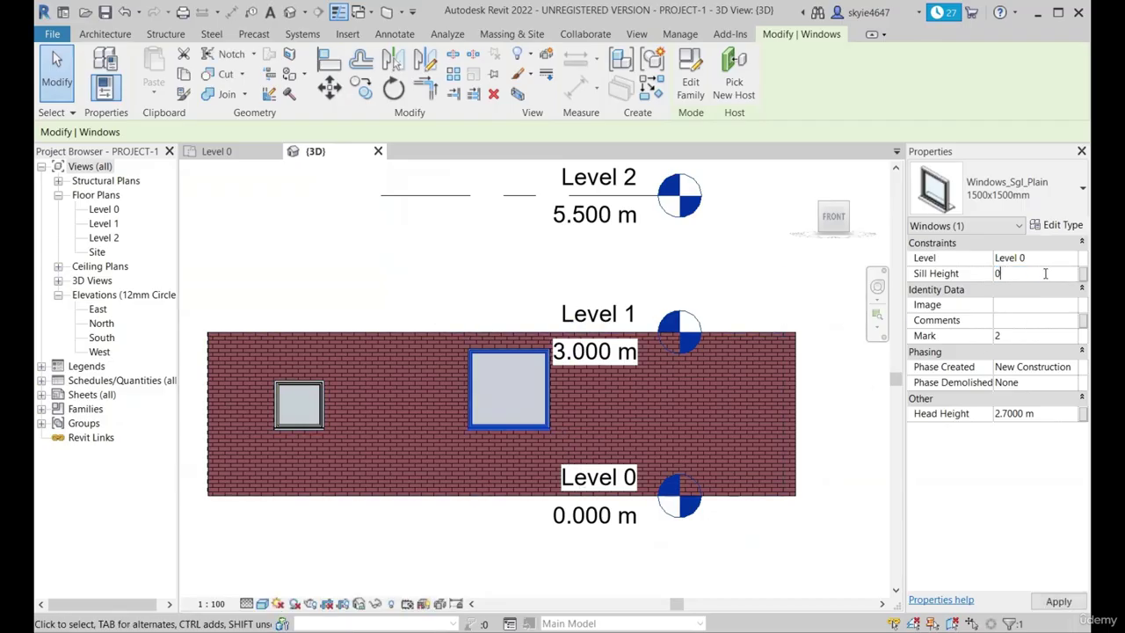
{"action": "key", "text": "Return"}
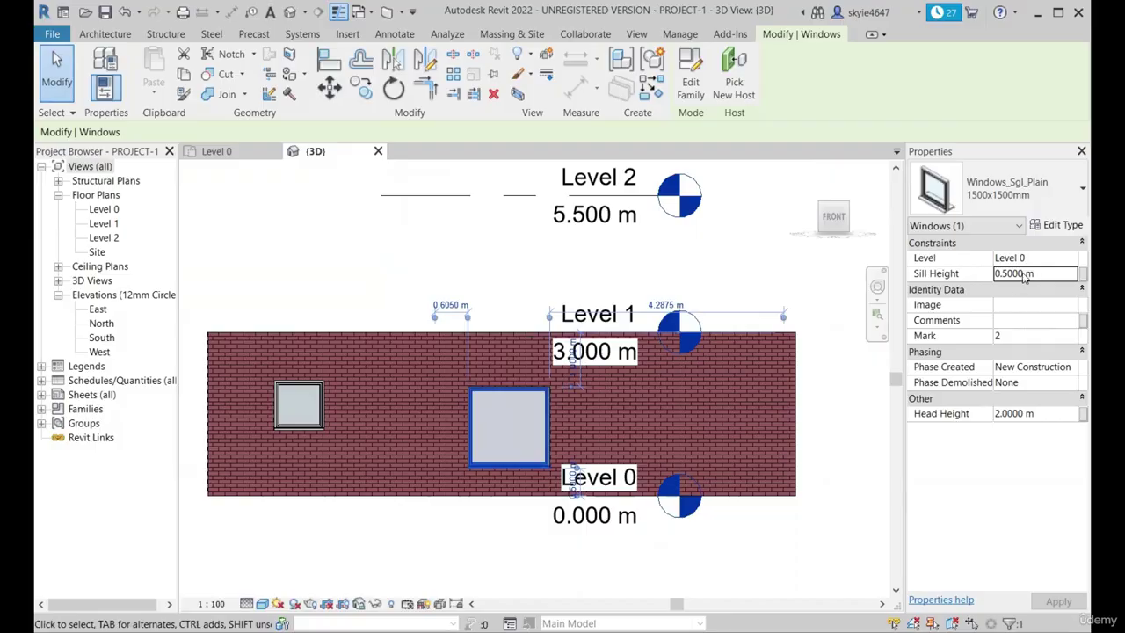
{"action": "scroll", "coordinate": [509, 440], "scroll_direction": "up", "scroll_amount": 2}
{"action": "scroll", "coordinate": [510, 391], "scroll_direction": "down", "scroll_amount": 4}
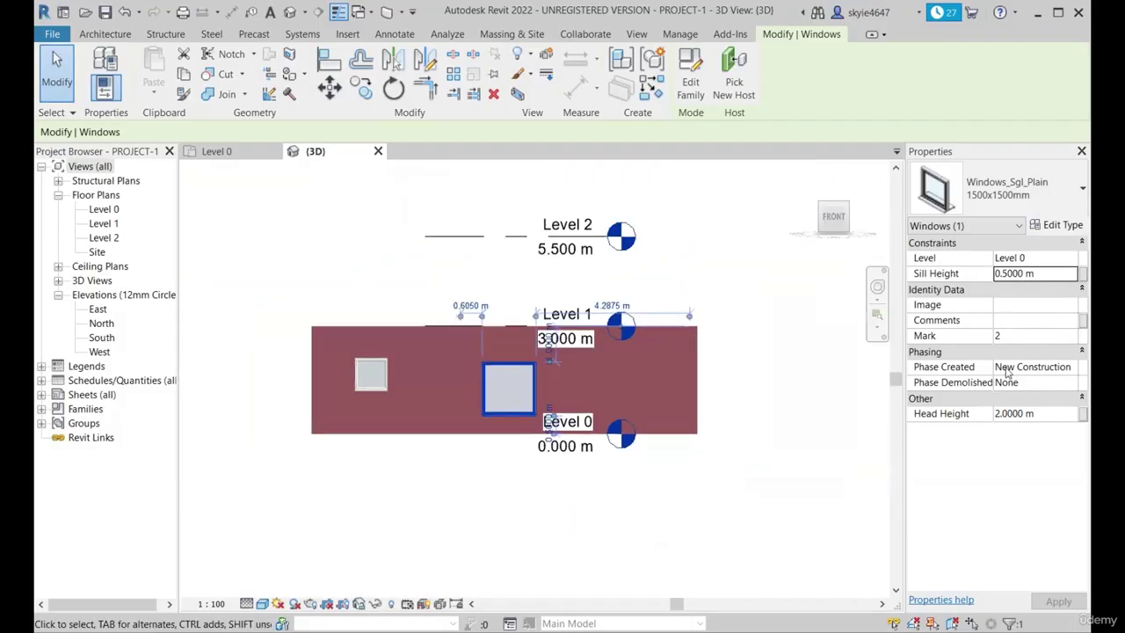
Step: Set the 1500x1500mm window's head height to 2.5 m, check it from the front and deselect it
{"action": "left_click", "coordinate": [995, 304]}
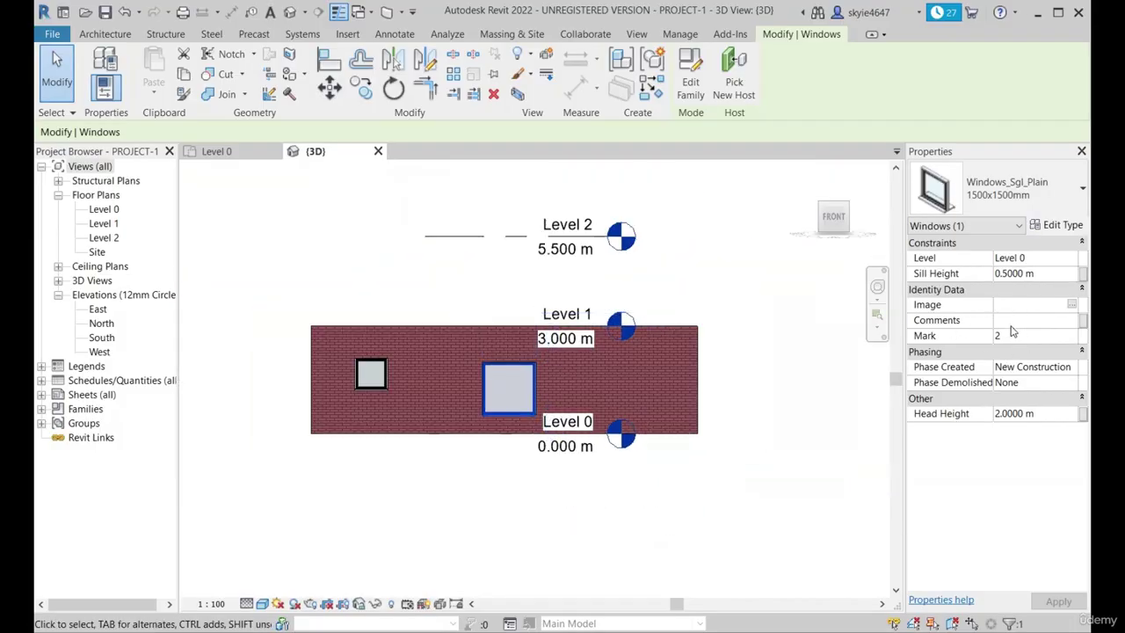
{"action": "middle_click_drag", "start_coordinate": [606, 453], "coordinate": [545, 466], "text": "shift"}
{"action": "scroll", "coordinate": [544, 463], "scroll_direction": "up", "scroll_amount": 2}
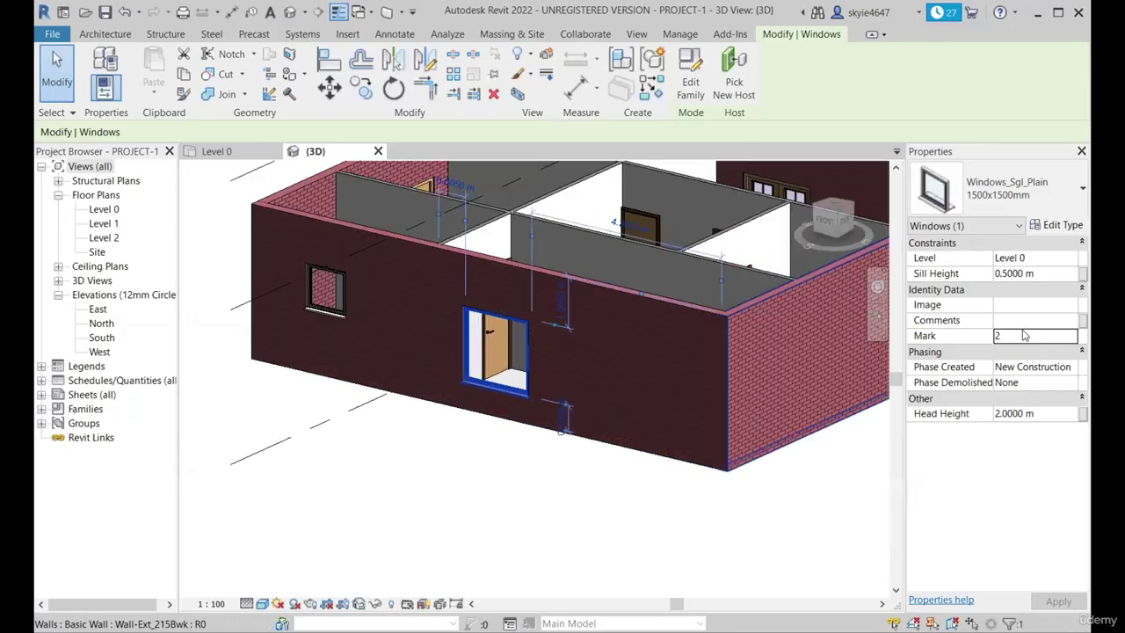
{"action": "left_click", "coordinate": [1046, 414]}
{"action": "middle_click_drag", "start_coordinate": [703, 500], "coordinate": [702, 473], "text": "shift"}
{"action": "left_click", "coordinate": [1050, 412]}
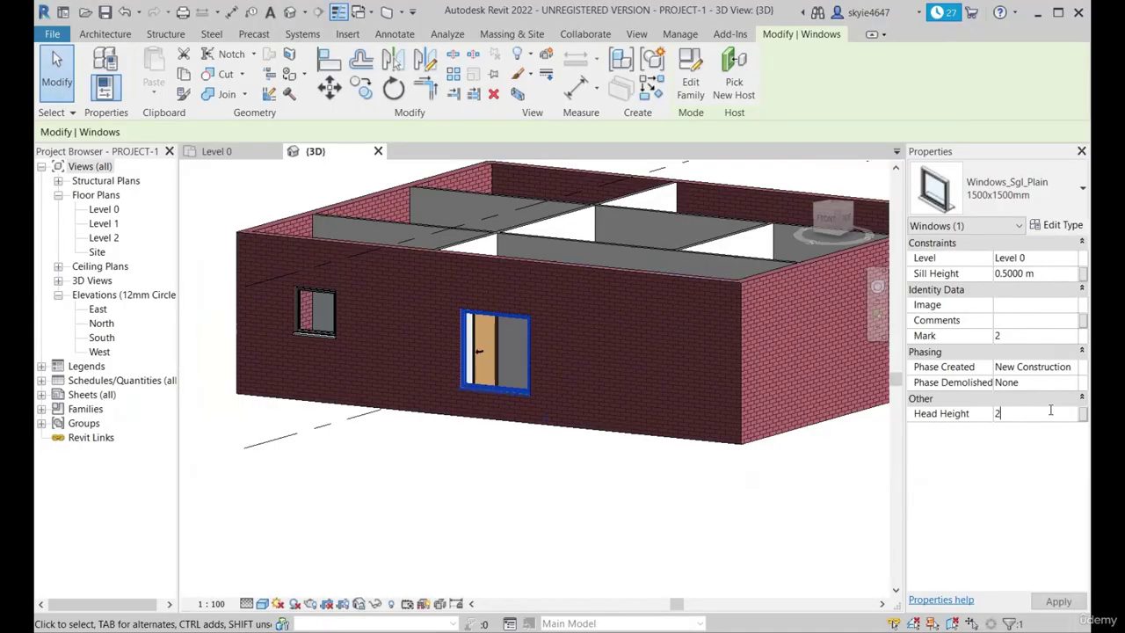
{"action": "middle_click_drag", "start_coordinate": [487, 509], "coordinate": [563, 309], "text": "shift"}
{"action": "left_click", "coordinate": [832, 217]}
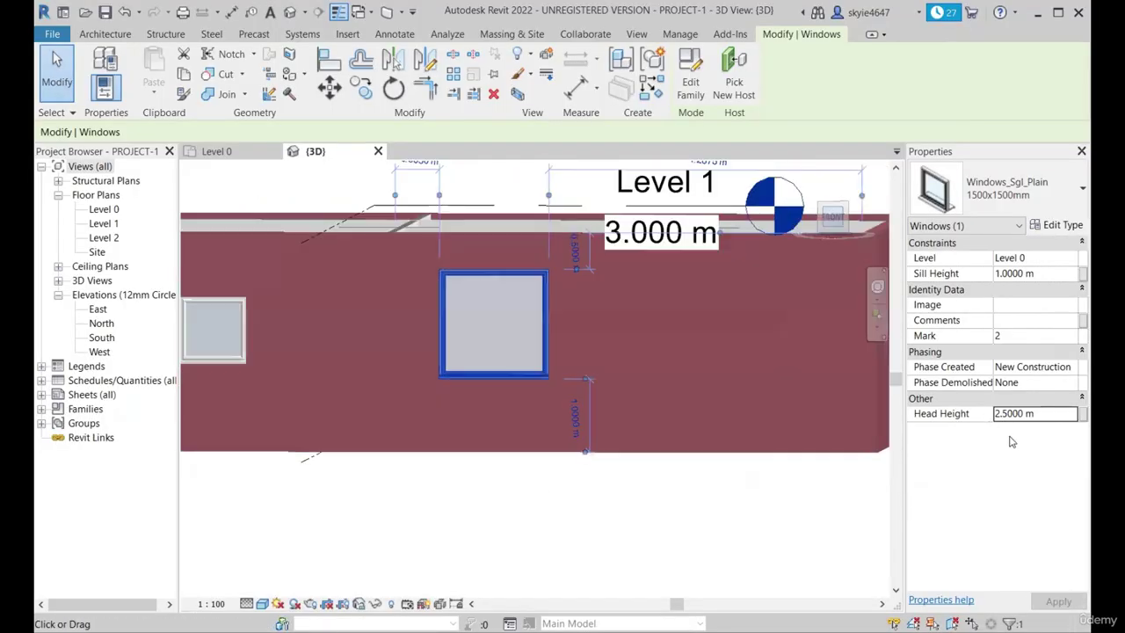
{"action": "scroll", "coordinate": [606, 376], "scroll_direction": "down", "scroll_amount": 5}
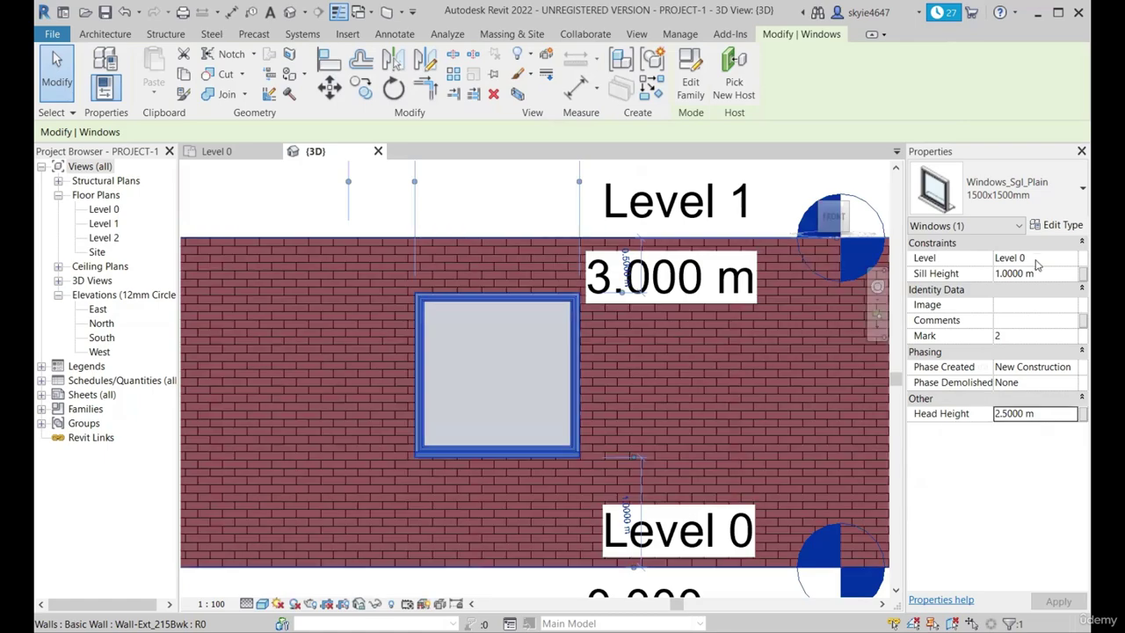
{"action": "middle_click_drag", "start_coordinate": [532, 389], "coordinate": [374, 229], "text": "shift"}
{"action": "key", "text": "Escape"}
Step: Start loading a family and open the Windows folder of the UK library
{"action": "scroll", "coordinate": [519, 352], "scroll_direction": "down", "scroll_amount": 3}
{"action": "middle_click_drag", "start_coordinate": [646, 413], "coordinate": [633, 303], "text": "shift"}
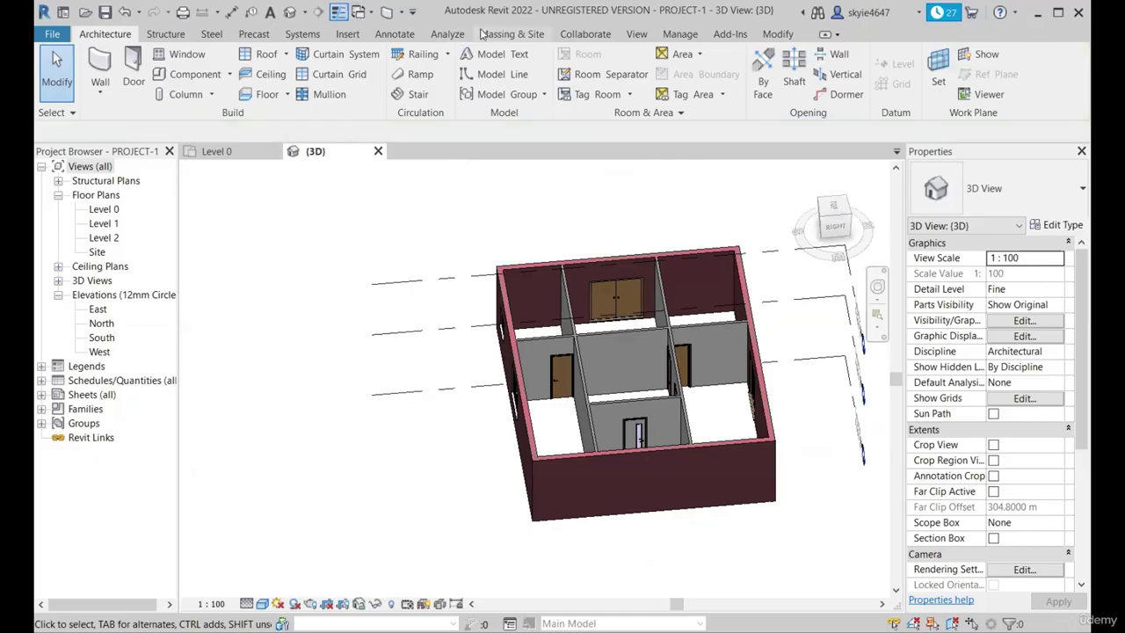
{"action": "left_click", "coordinate": [345, 34]}
{"action": "left_click", "coordinate": [673, 75]}
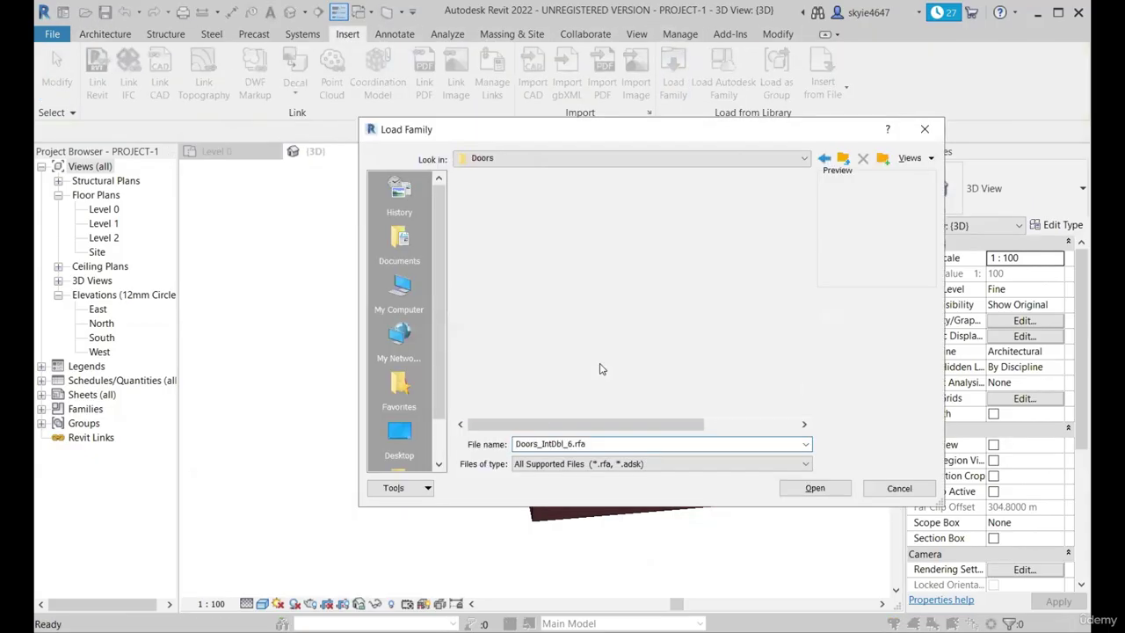
{"action": "key", "text": "BackSpace"}
{"action": "key", "text": "w"}
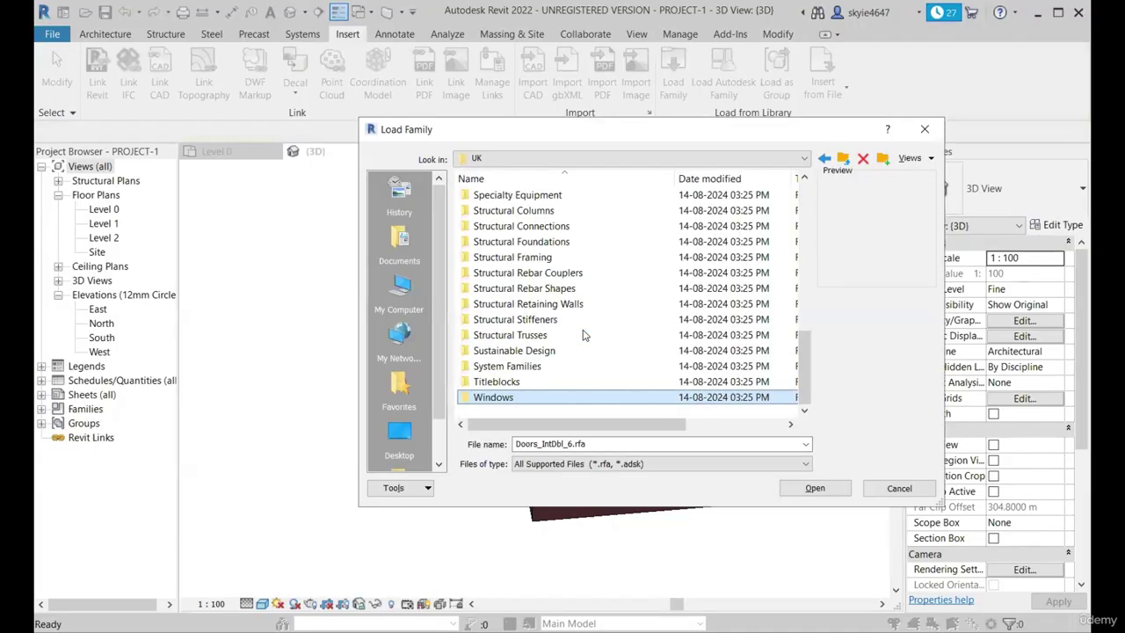
{"action": "double_click", "coordinate": [492, 397]}
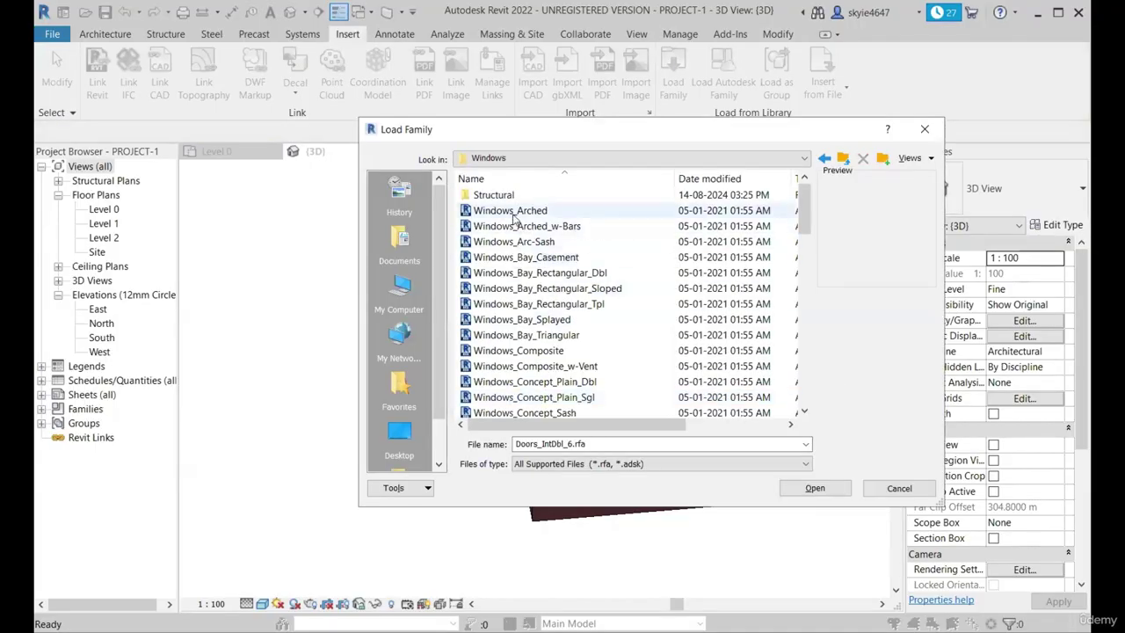
Step: Browse the UK window families and preview several, including Windows_Bay_Rectangular_Sloped, Windows_Arched_w-Bars and Windows_Concept_Plain_Sgl
{"action": "scroll", "coordinate": [525, 288], "scroll_direction": "down", "scroll_amount": 5}
{"action": "scroll", "coordinate": [525, 288], "scroll_direction": "down", "scroll_amount": 6}
{"action": "scroll", "coordinate": [528, 352], "scroll_direction": "up", "scroll_amount": 8}
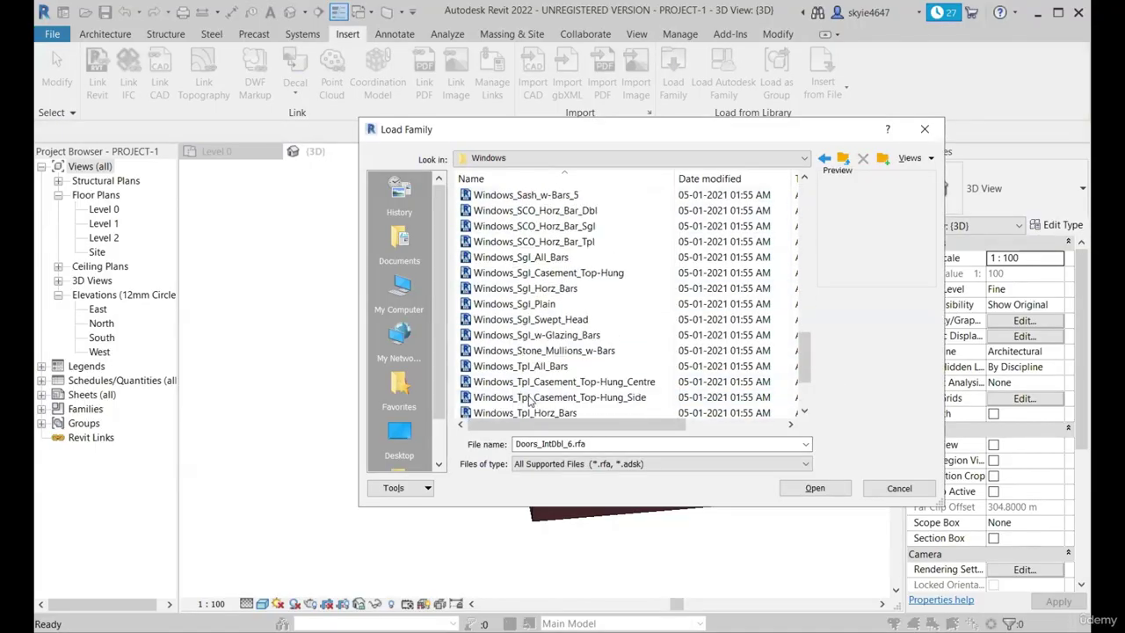
{"action": "left_click", "coordinate": [536, 380]}
{"action": "scroll", "coordinate": [537, 361], "scroll_direction": "up", "scroll_amount": 10}
{"action": "left_click", "coordinate": [541, 288]}
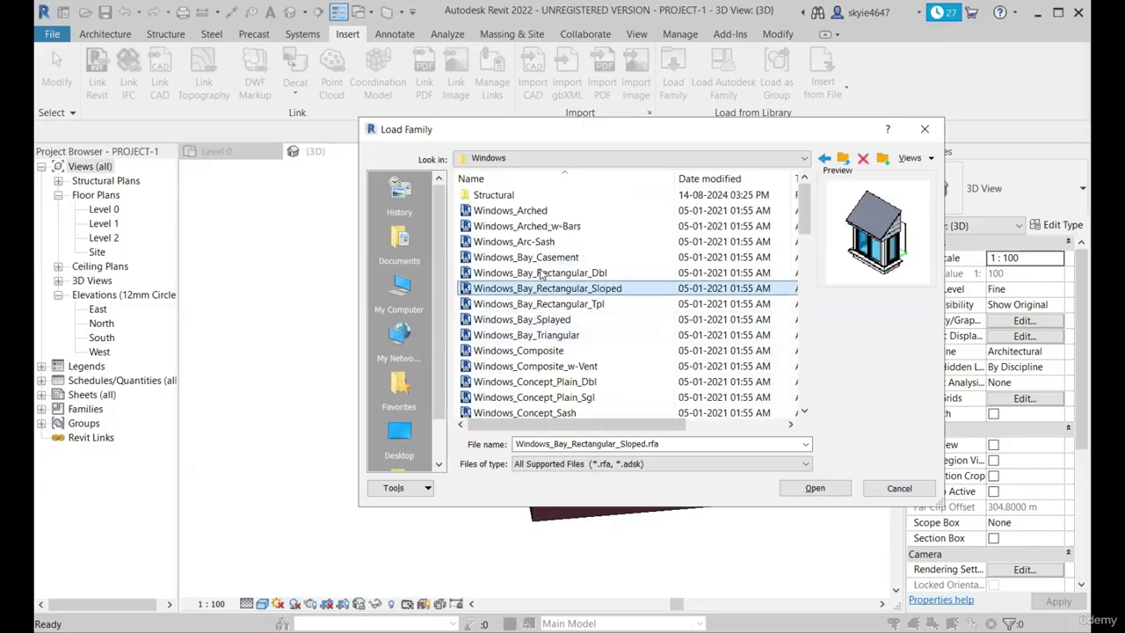
{"action": "left_click", "coordinate": [538, 226]}
{"action": "scroll", "coordinate": [540, 254], "scroll_direction": "down", "scroll_amount": 3}
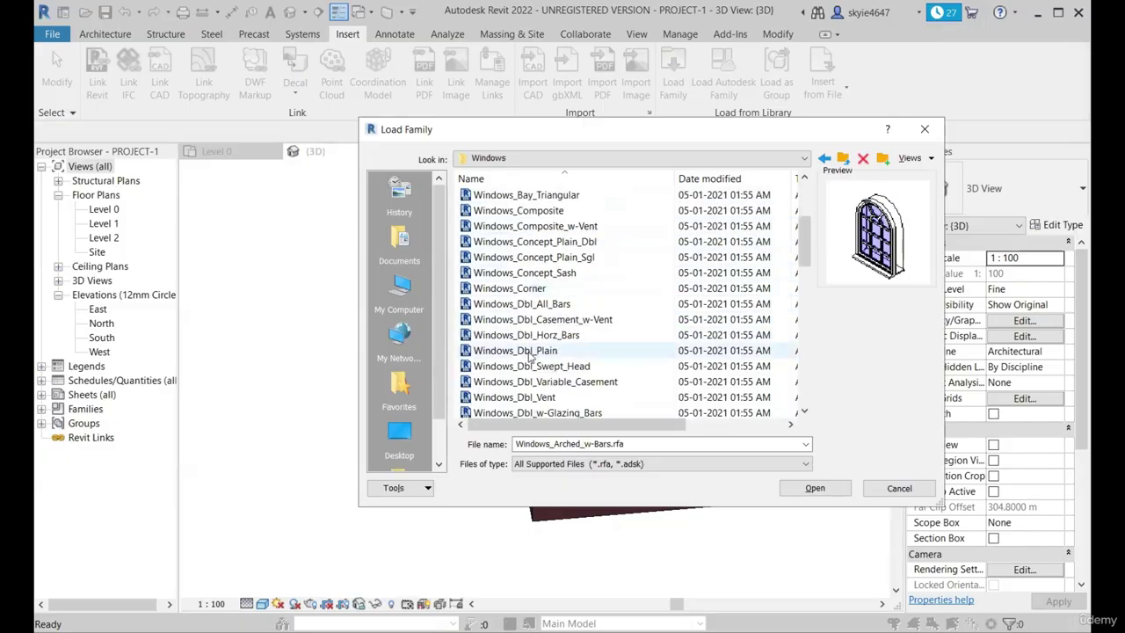
{"action": "left_click", "coordinate": [538, 286]}
{"action": "left_click", "coordinate": [539, 256]}
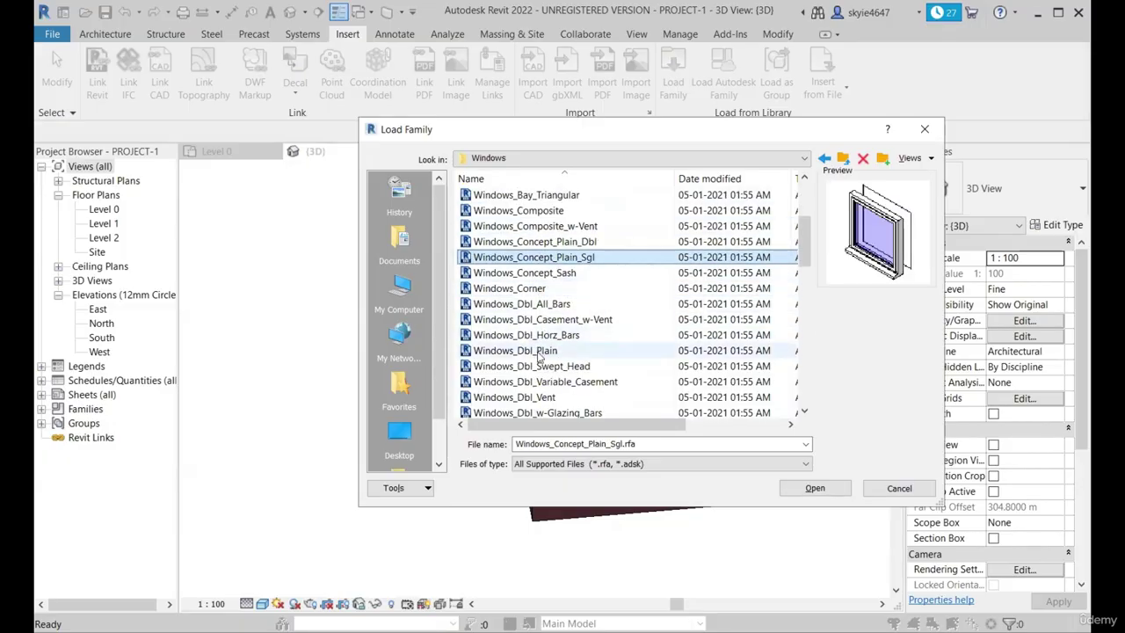
{"action": "scroll", "coordinate": [540, 343], "scroll_direction": "down", "scroll_amount": 2}
{"action": "left_click", "coordinate": [539, 257]}
{"action": "left_click", "coordinate": [539, 366]}
Step: Load the Windows_Sash_Arched family into the project
{"action": "scroll", "coordinate": [539, 389], "scroll_direction": "down", "scroll_amount": 3}
{"action": "left_click", "coordinate": [527, 382]}
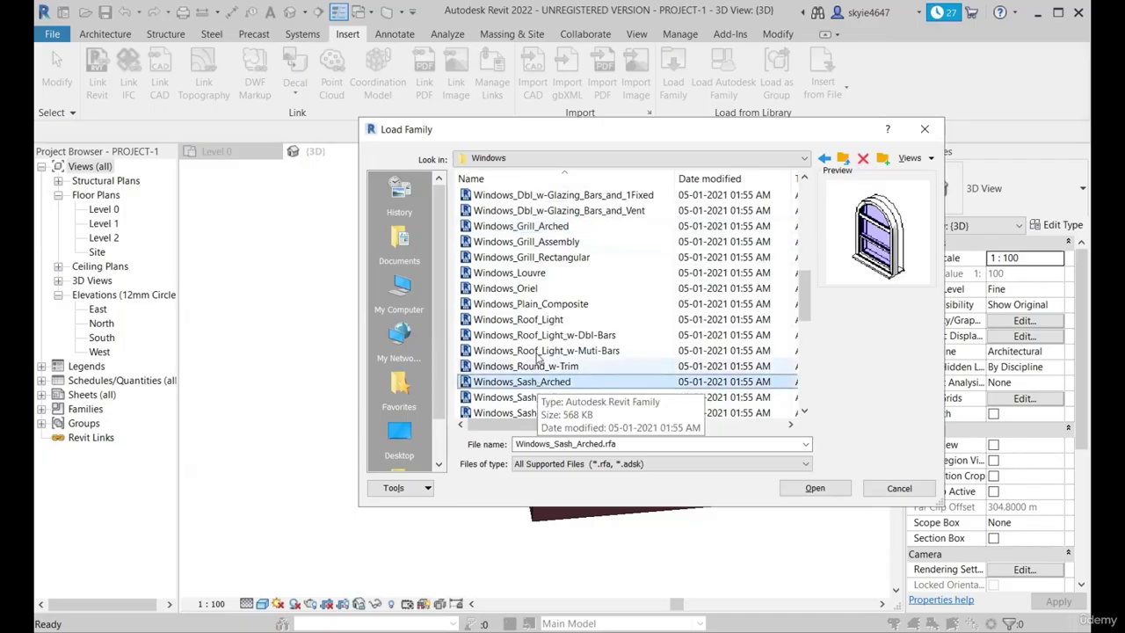
{"action": "left_click", "coordinate": [817, 489]}
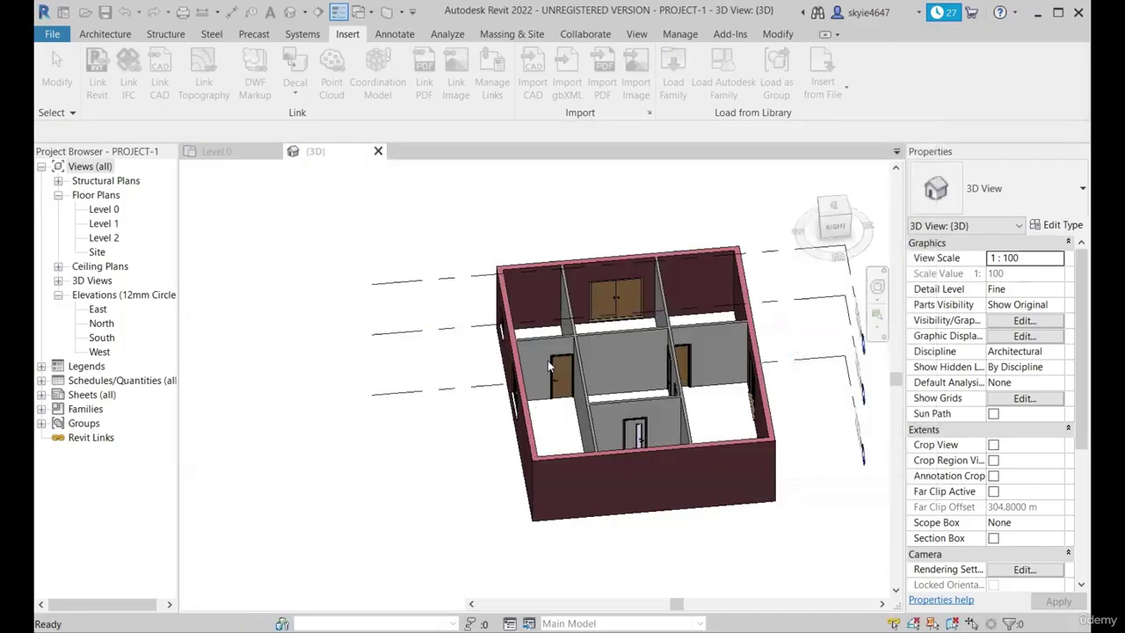
Step: Place three Windows_Sash_Arched 910x910mm windows in the 3D view, spaced along the blank east exterior wall
{"action": "middle_click_drag", "start_coordinate": [587, 492], "coordinate": [687, 435], "text": "shift"}
{"action": "scroll", "coordinate": [607, 417], "scroll_direction": "up", "scroll_amount": 2}
{"action": "scroll", "coordinate": [608, 423], "scroll_direction": "down", "scroll_amount": 3}
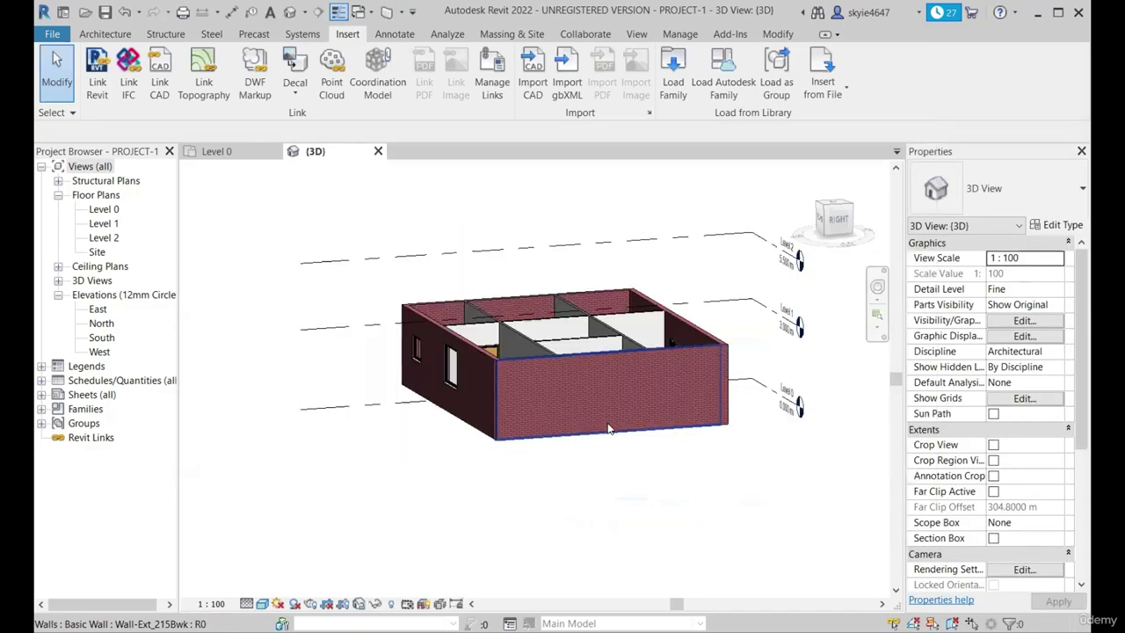
{"action": "scroll", "coordinate": [607, 423], "scroll_direction": "up", "scroll_amount": 1}
{"action": "scroll", "coordinate": [607, 428], "scroll_direction": "up", "scroll_amount": 2}
{"action": "key", "text": "w"}
{"action": "key", "text": "n"}
{"action": "scroll", "coordinate": [515, 446], "scroll_direction": "up", "scroll_amount": 3}
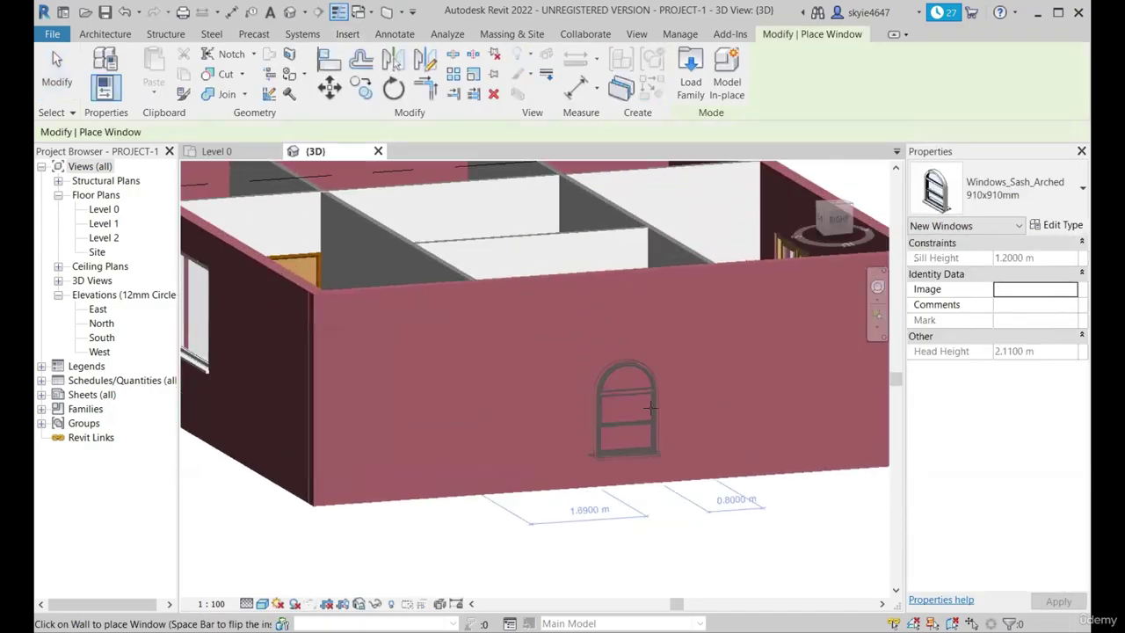
{"action": "mouse_move", "coordinate": [515, 446]}
{"action": "middle_mouse_down", "text": "shift"}
{"action": "mouse_move", "coordinate": [611, 460]}
{"action": "mouse_move", "coordinate": [622, 447]}
{"action": "mouse_move", "coordinate": [520, 441]}
{"action": "middle_mouse_up", "text": "shift"}
{"action": "scroll", "coordinate": [611, 460], "scroll_direction": "down", "scroll_amount": 2}
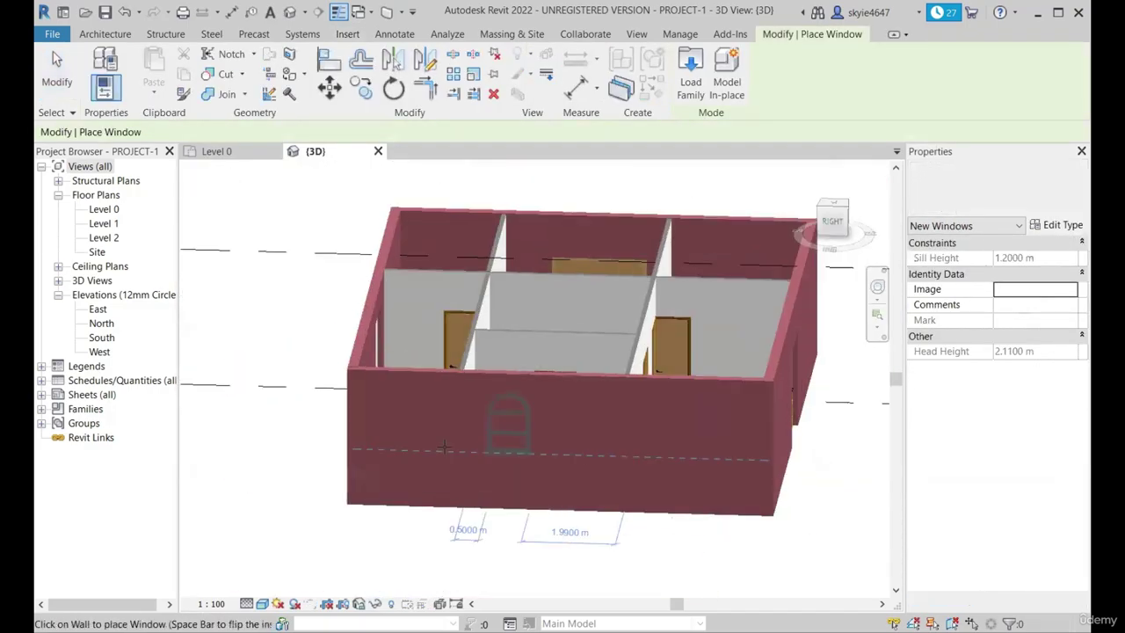
{"action": "scroll", "coordinate": [520, 442], "scroll_direction": "up", "scroll_amount": 1}
{"action": "left_click", "coordinate": [376, 444]}
{"action": "left_click", "coordinate": [501, 445]}
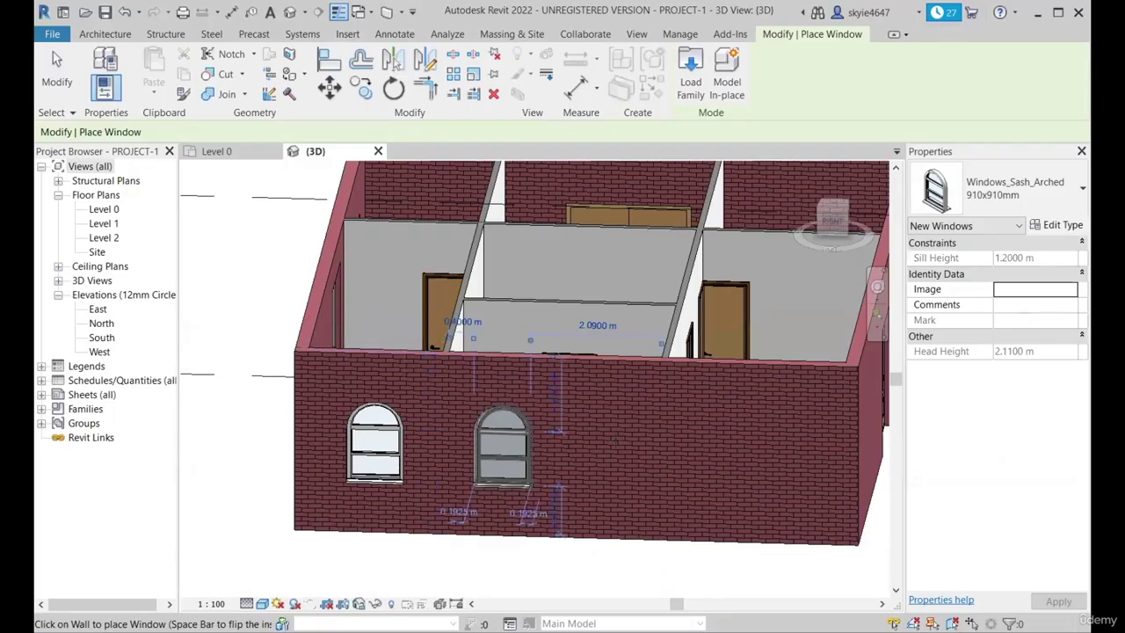
{"action": "left_click", "coordinate": [708, 447]}
Step: Check the arched windows and the adjoining exterior walls from around the building in 3D
{"action": "scroll", "coordinate": [536, 436], "scroll_direction": "down", "scroll_amount": 1}
{"action": "middle_click_drag", "start_coordinate": [646, 422], "coordinate": [505, 400], "text": "shift"}
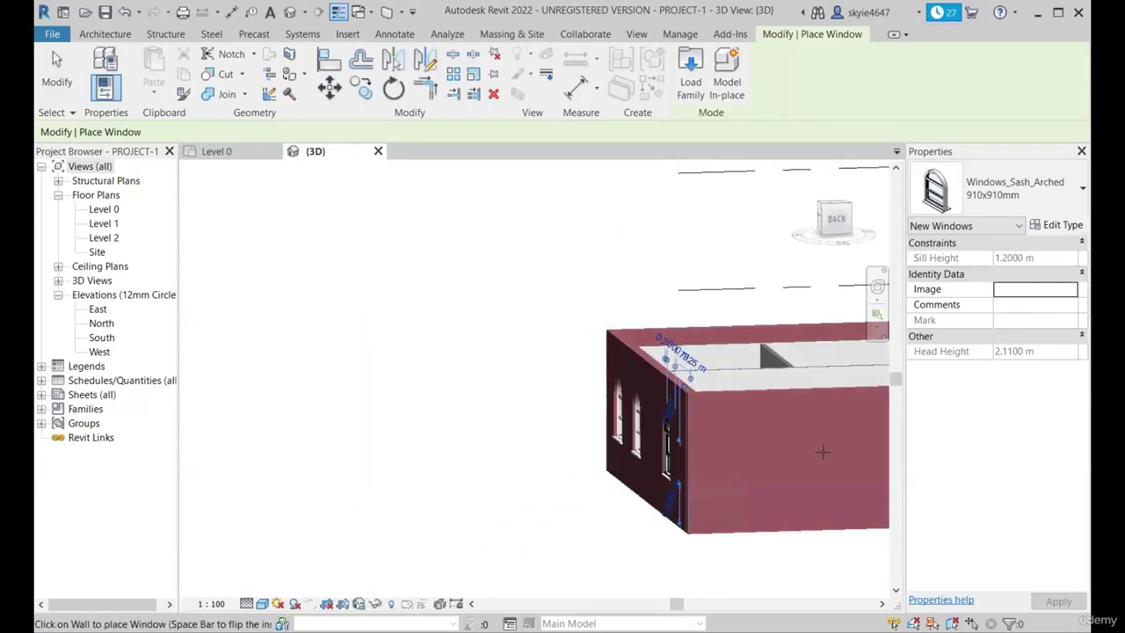
{"action": "scroll", "coordinate": [821, 452], "scroll_direction": "down", "scroll_amount": 2}
{"action": "middle_click_drag", "start_coordinate": [821, 452], "coordinate": [606, 411], "text": "shift"}
{"action": "scroll", "coordinate": [606, 411], "scroll_direction": "up", "scroll_amount": 4}
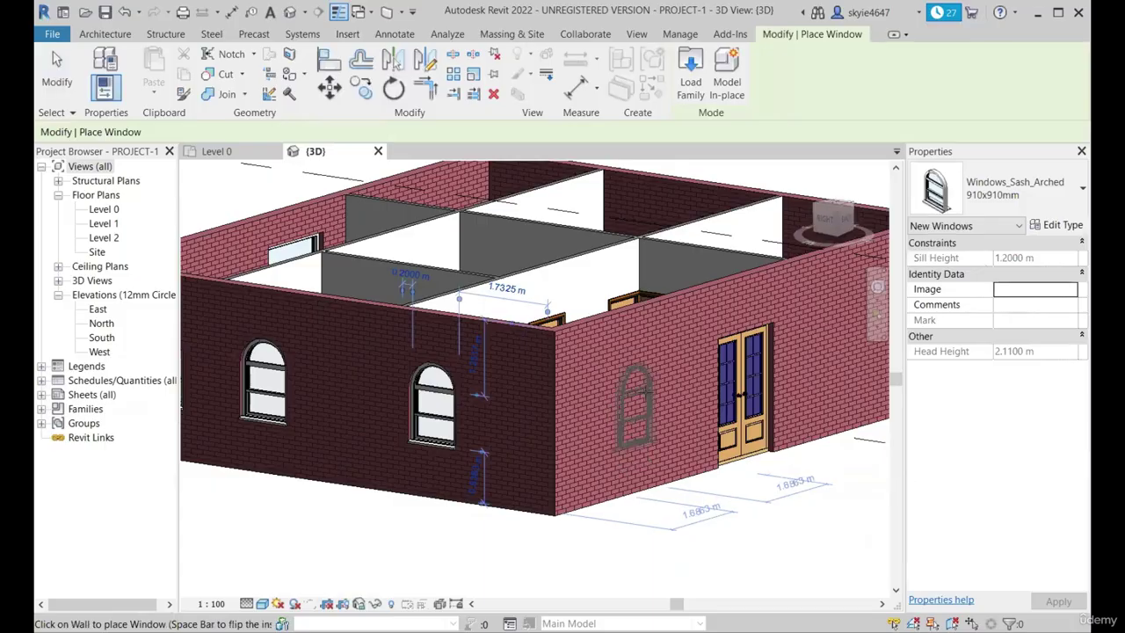
Step: Return to the Level 0 floor plan and examine the positions of the doors and windows in the walls
{"action": "left_click", "coordinate": [224, 154]}
{"action": "scroll", "coordinate": [428, 378], "scroll_direction": "up", "scroll_amount": 3}
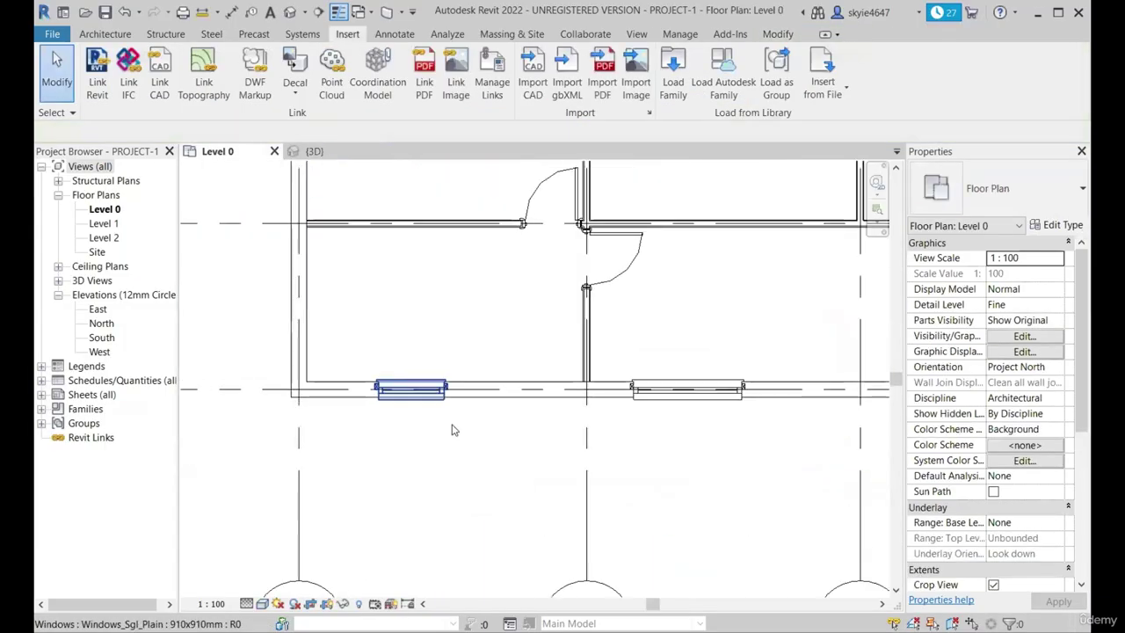
{"action": "scroll", "coordinate": [448, 429], "scroll_direction": "down", "scroll_amount": 4}
{"action": "scroll", "coordinate": [449, 429], "scroll_direction": "up", "scroll_amount": 4}
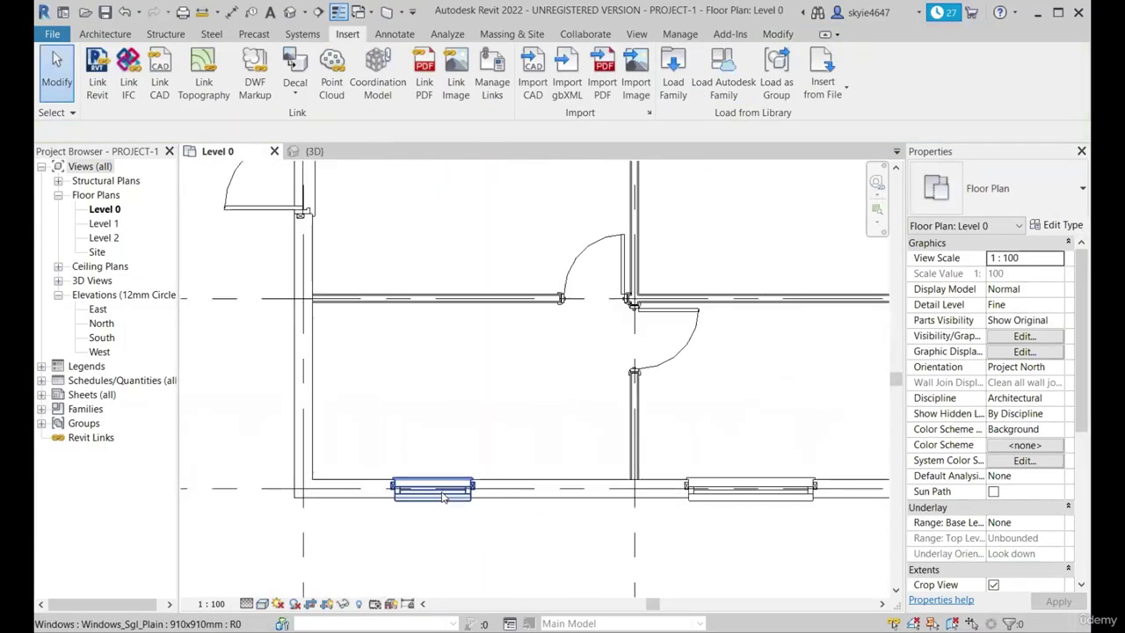
{"action": "scroll", "coordinate": [435, 495], "scroll_direction": "down", "scroll_amount": 2}
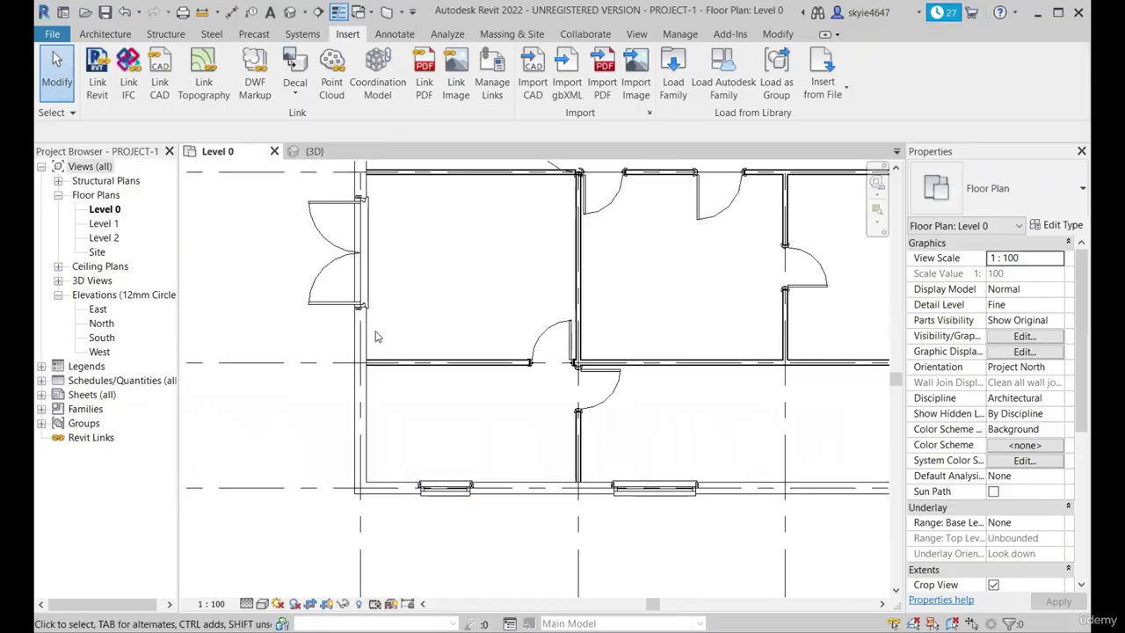
{"action": "scroll", "coordinate": [376, 334], "scroll_direction": "up", "scroll_amount": 2}
{"action": "scroll", "coordinate": [459, 566], "scroll_direction": "down", "scroll_amount": 4}
{"action": "scroll", "coordinate": [425, 434], "scroll_direction": "up", "scroll_amount": 2}
{"action": "scroll", "coordinate": [424, 431], "scroll_direction": "down", "scroll_amount": 3}
{"action": "scroll", "coordinate": [457, 284], "scroll_direction": "up", "scroll_amount": 3}
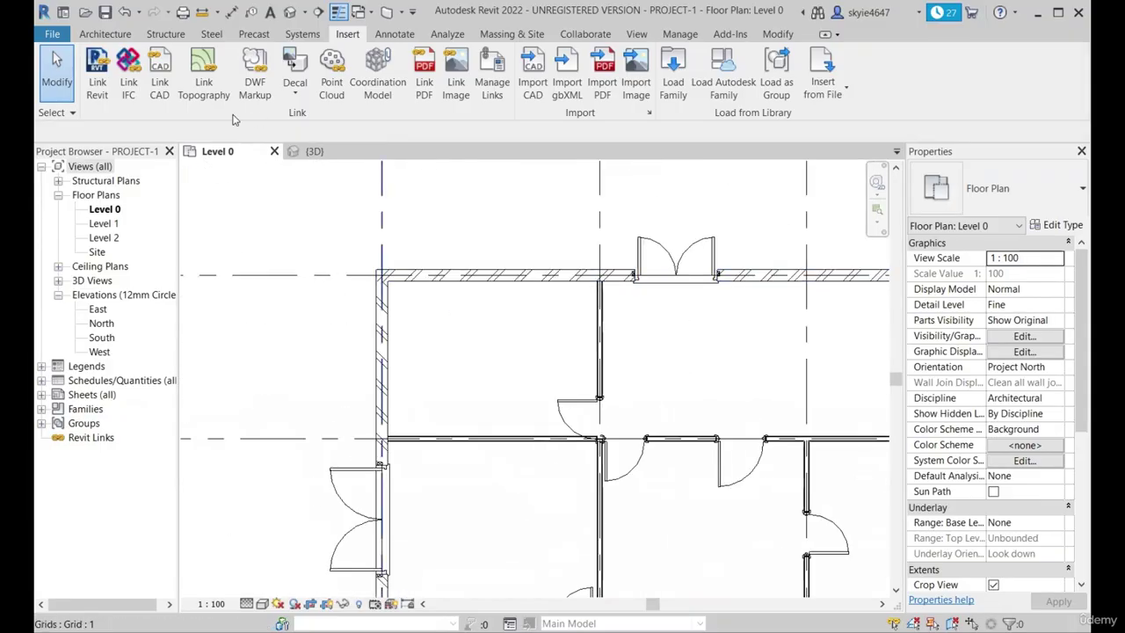
{"action": "scroll", "coordinate": [299, 277], "scroll_direction": "down", "scroll_amount": 1}
{"action": "scroll", "coordinate": [344, 375], "scroll_direction": "up", "scroll_amount": 1}
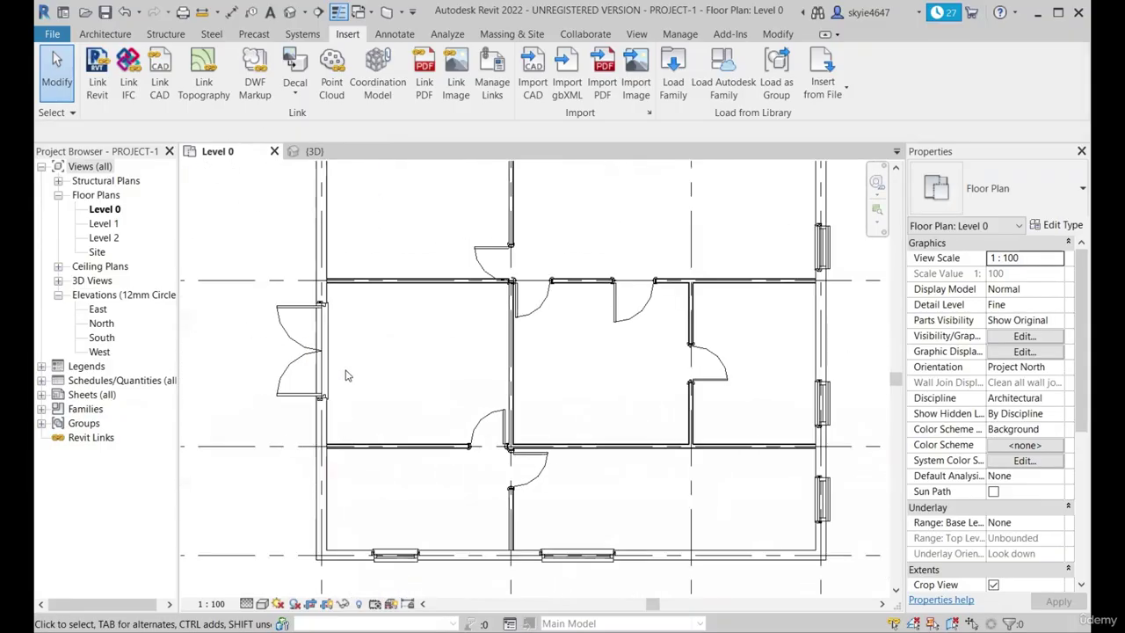
{"action": "scroll", "coordinate": [352, 378], "scroll_direction": "down", "scroll_amount": 2}
{"action": "scroll", "coordinate": [360, 381], "scroll_direction": "down", "scroll_amount": 1}
{"action": "scroll", "coordinate": [421, 387], "scroll_direction": "up", "scroll_amount": 1}
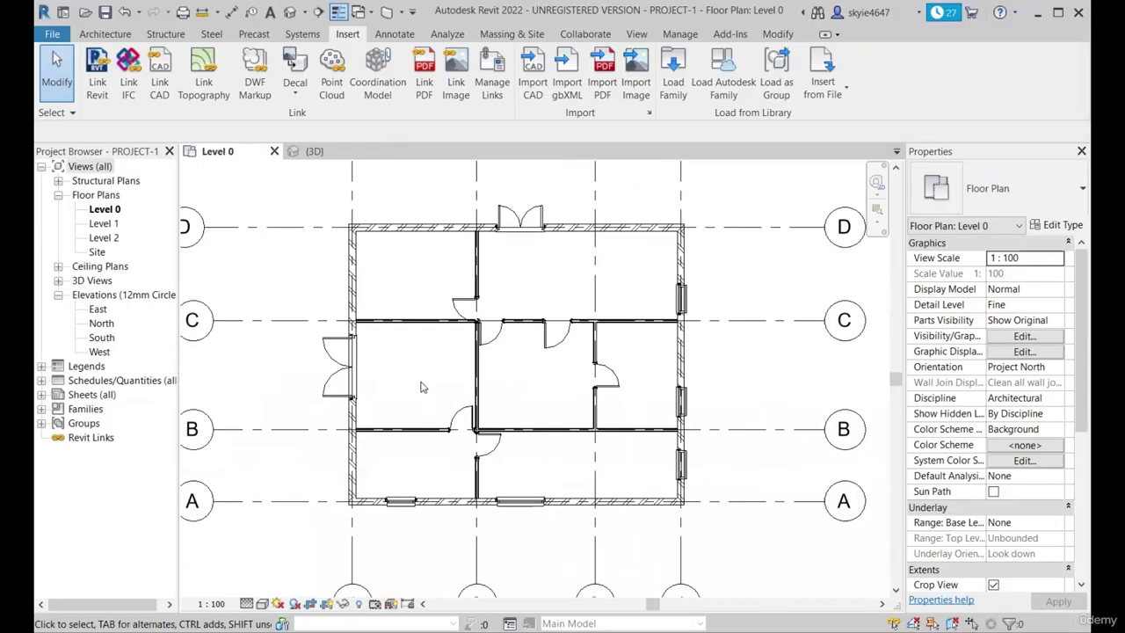
{"action": "scroll", "coordinate": [384, 381], "scroll_direction": "down", "scroll_amount": 1}
{"action": "scroll", "coordinate": [418, 399], "scroll_direction": "up", "scroll_amount": 2}
{"action": "scroll", "coordinate": [418, 400], "scroll_direction": "up", "scroll_amount": 2}
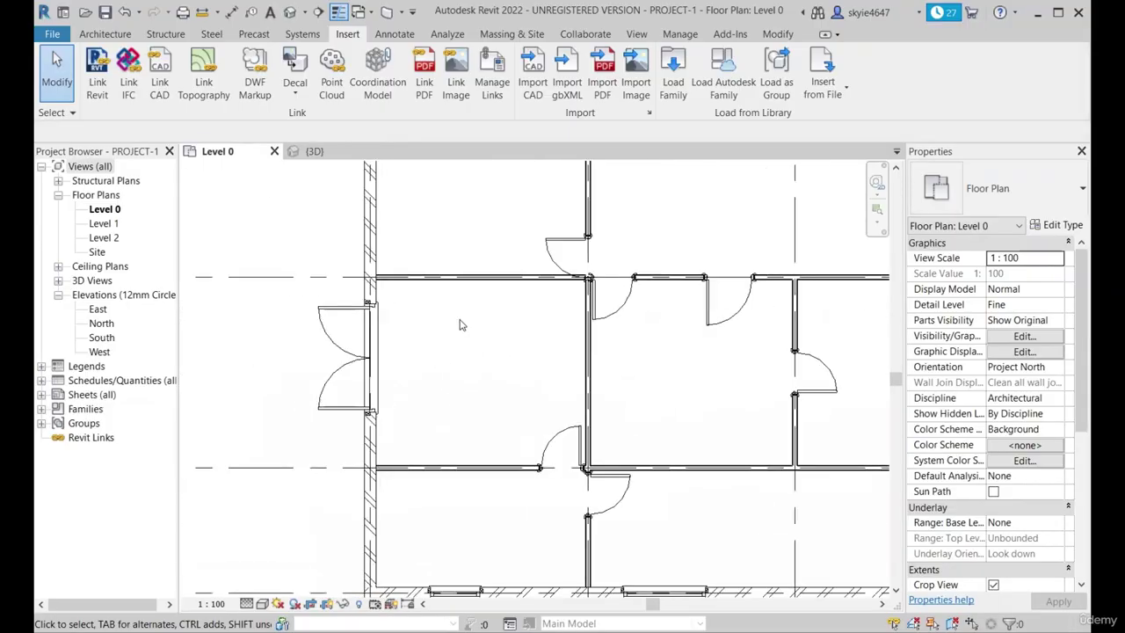
{"action": "scroll", "coordinate": [202, 299], "scroll_direction": "up", "scroll_amount": 1}
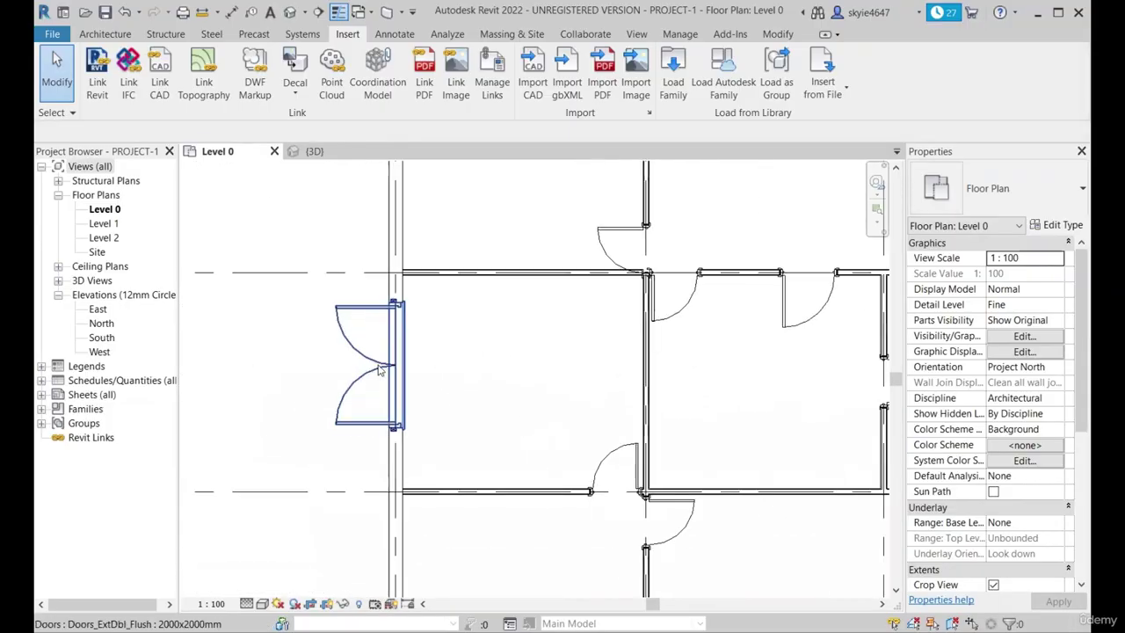
Step: Add an aligned dimension inside the room from the west double door's centre to the inner face of the grid C partition wall
{"action": "left_click", "coordinate": [230, 13]}
{"action": "scroll", "coordinate": [387, 312], "scroll_direction": "up", "scroll_amount": 2}
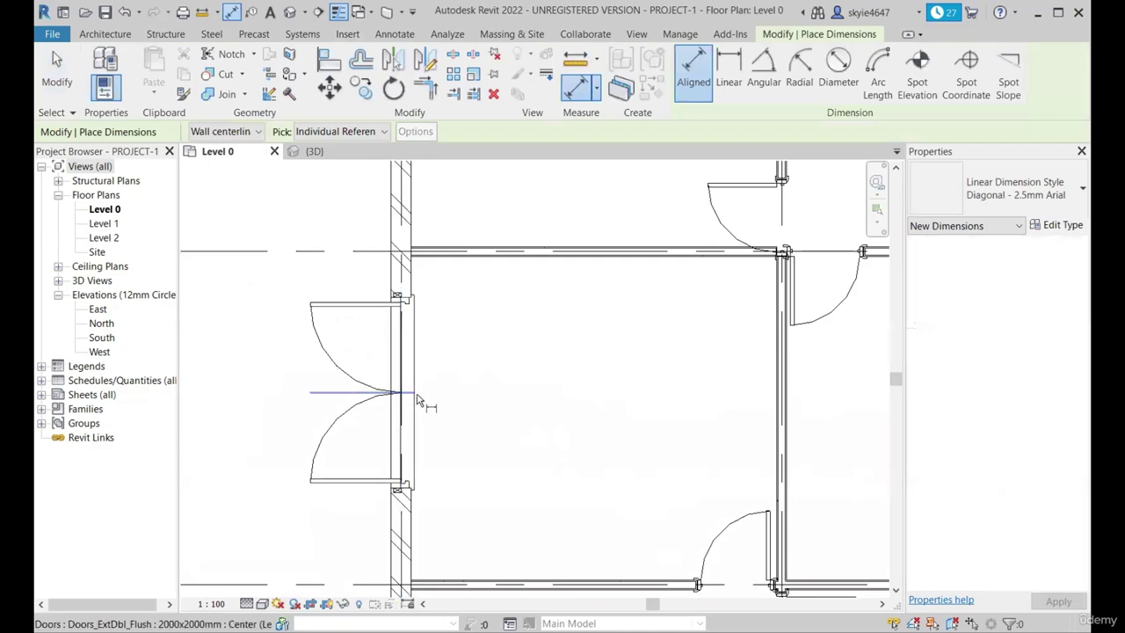
{"action": "scroll", "coordinate": [470, 262], "scroll_direction": "up", "scroll_amount": 5}
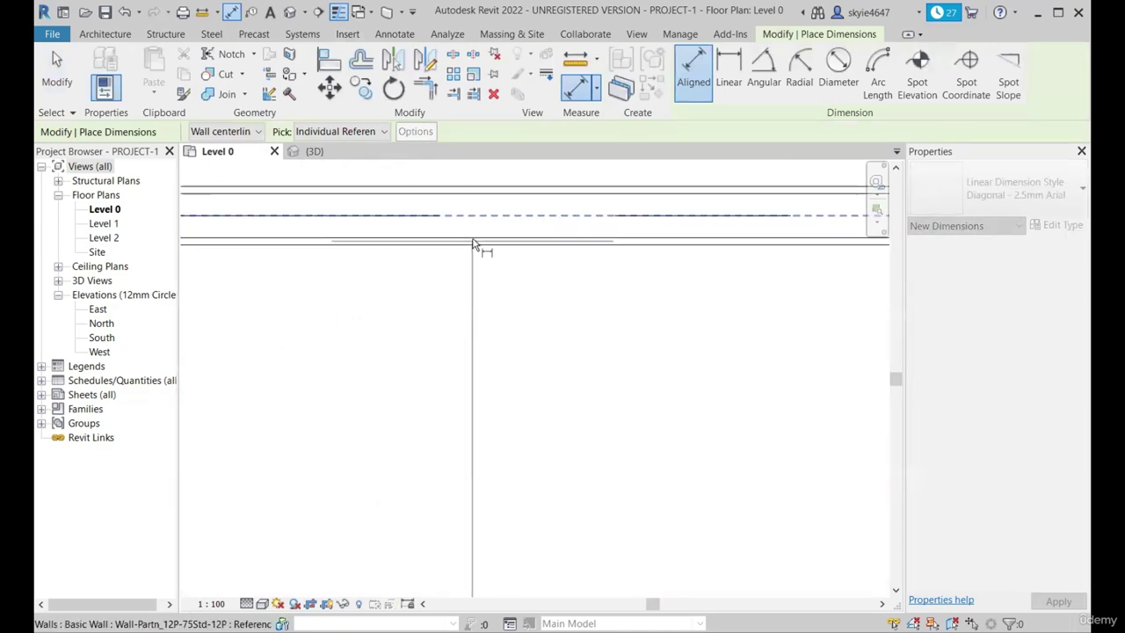
{"action": "left_click", "coordinate": [473, 245]}
{"action": "scroll", "coordinate": [492, 268], "scroll_direction": "down", "scroll_amount": 4}
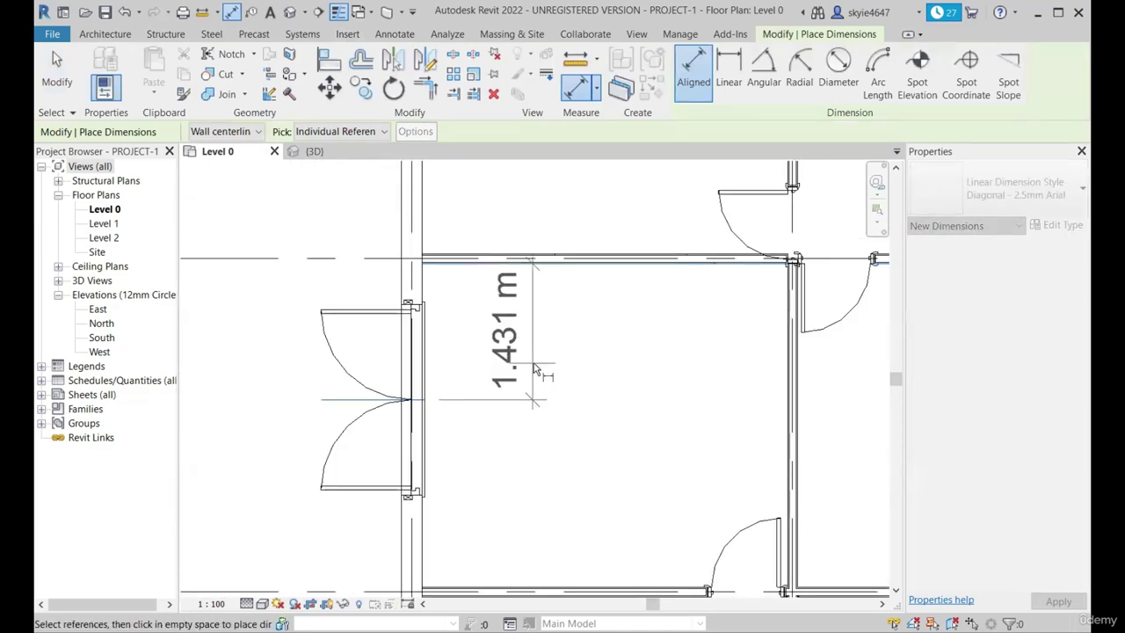
{"action": "left_click", "coordinate": [534, 370]}
{"action": "scroll", "coordinate": [585, 329], "scroll_direction": "down", "scroll_amount": 2}
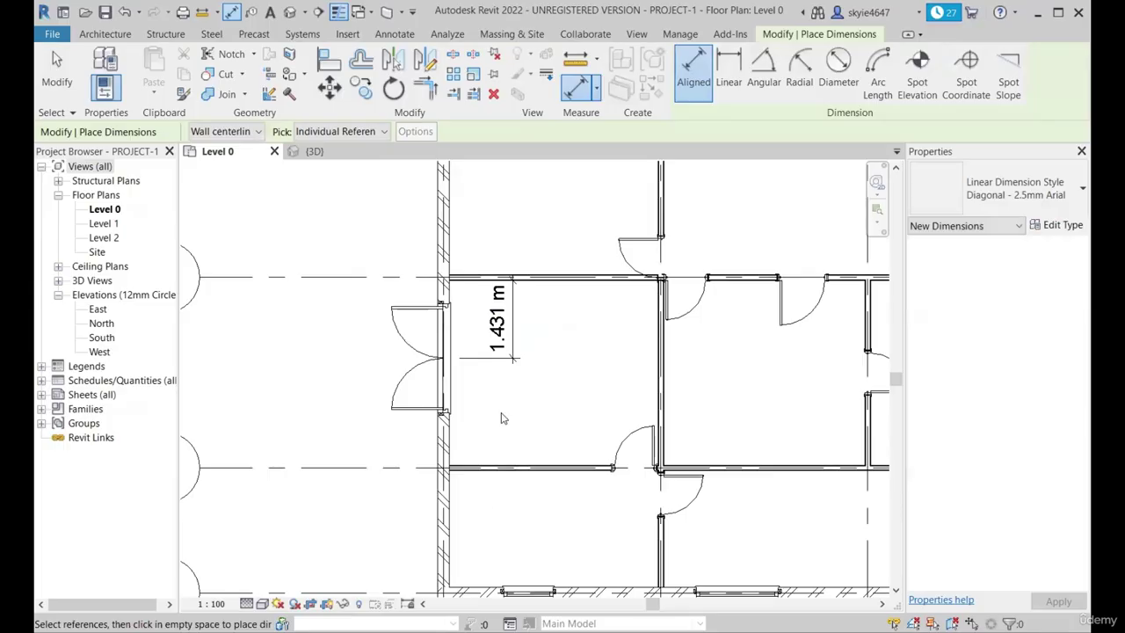
Step: Change the project's length units to millimetres
{"action": "key", "text": "u"}
{"action": "key", "text": "n"}
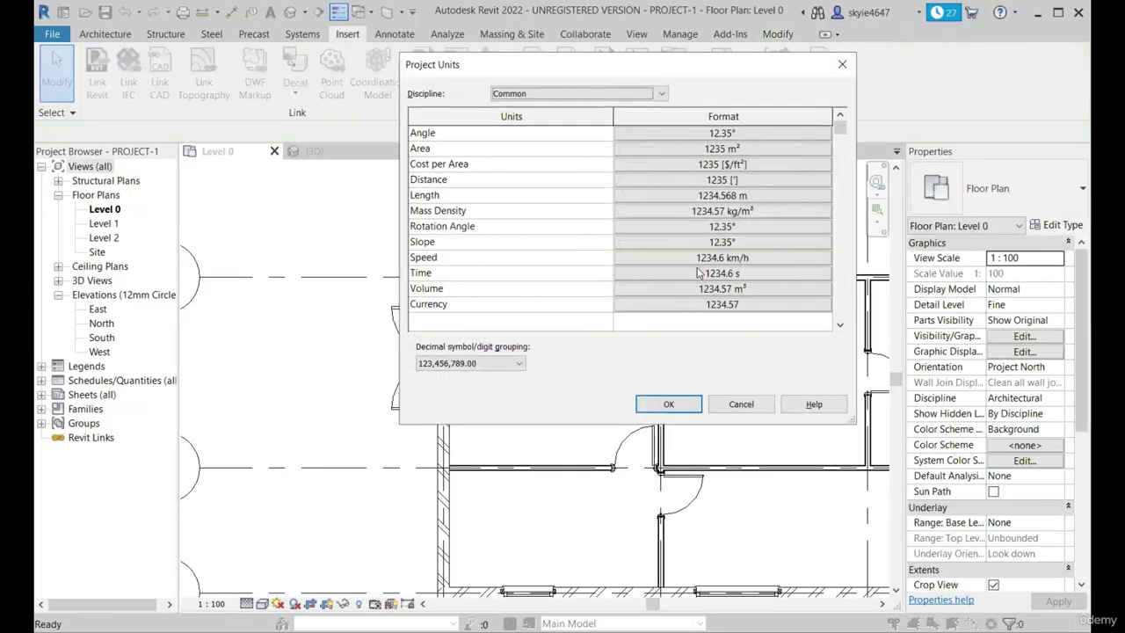
{"action": "left_click", "coordinate": [765, 193]}
{"action": "left_click", "coordinate": [664, 158]}
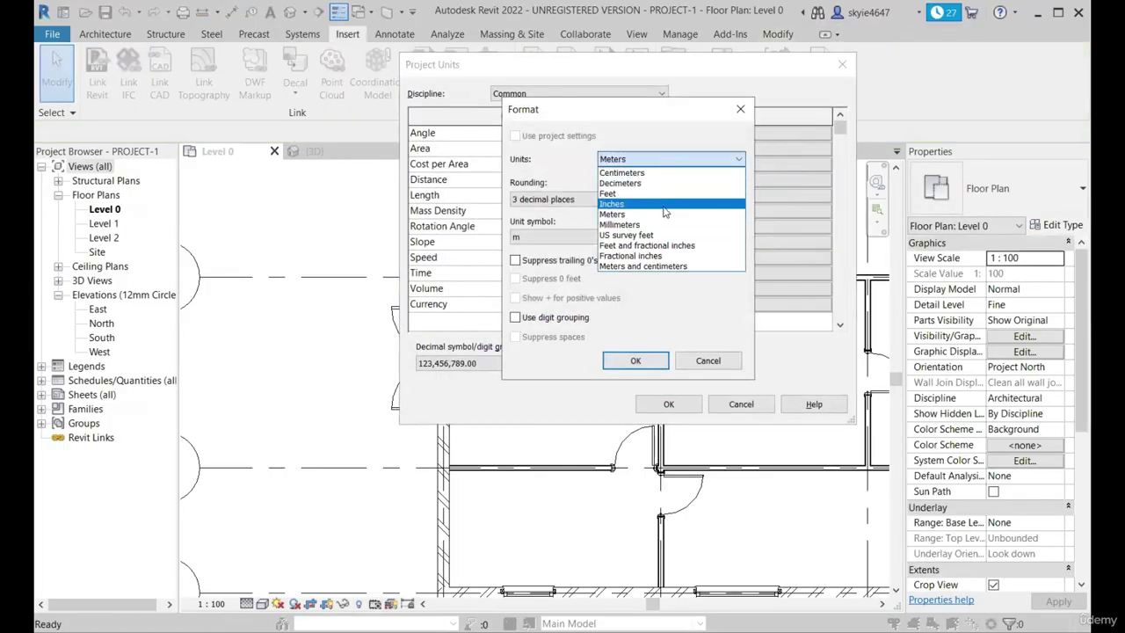
{"action": "left_click", "coordinate": [665, 224]}
{"action": "left_click", "coordinate": [653, 366]}
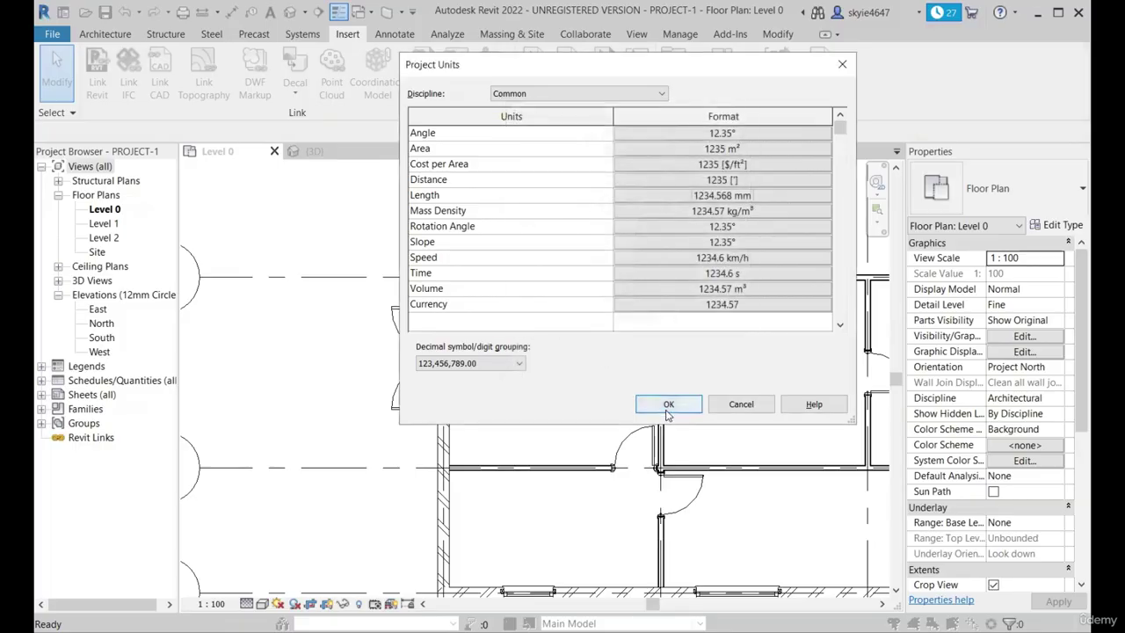
{"action": "left_click", "coordinate": [668, 403]}
Step: Move the door dimension's text off its line, further into the room, and deselect the dimension
{"action": "scroll", "coordinate": [512, 351], "scroll_direction": "up", "scroll_amount": 4}
{"action": "left_click", "coordinate": [512, 331]}
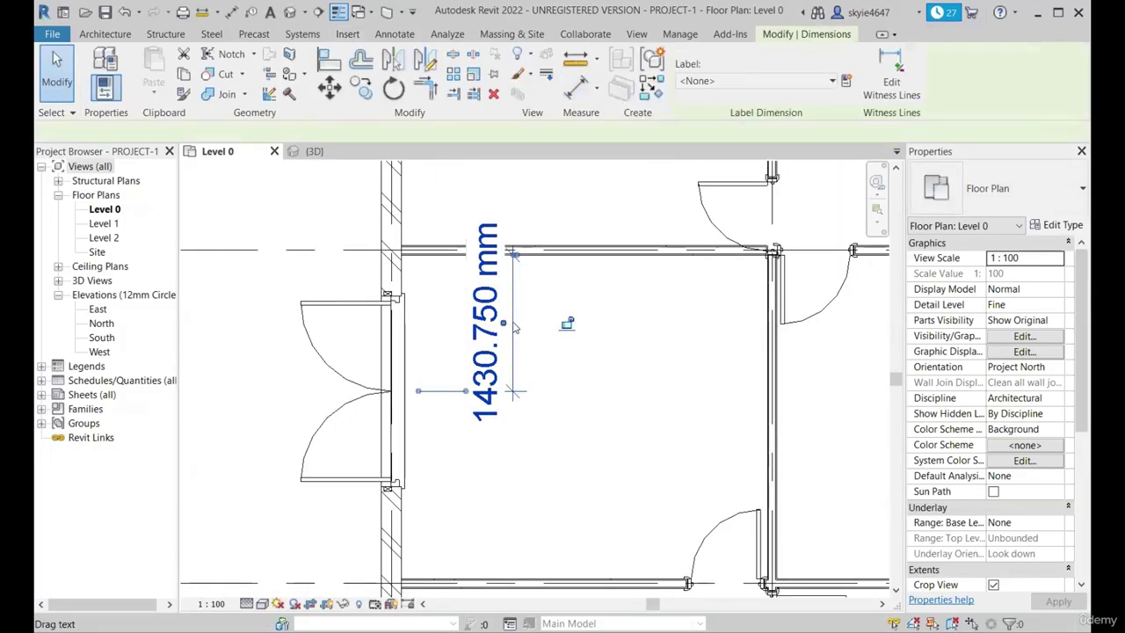
{"action": "left_click_drag", "start_coordinate": [503, 324], "coordinate": [584, 323]}
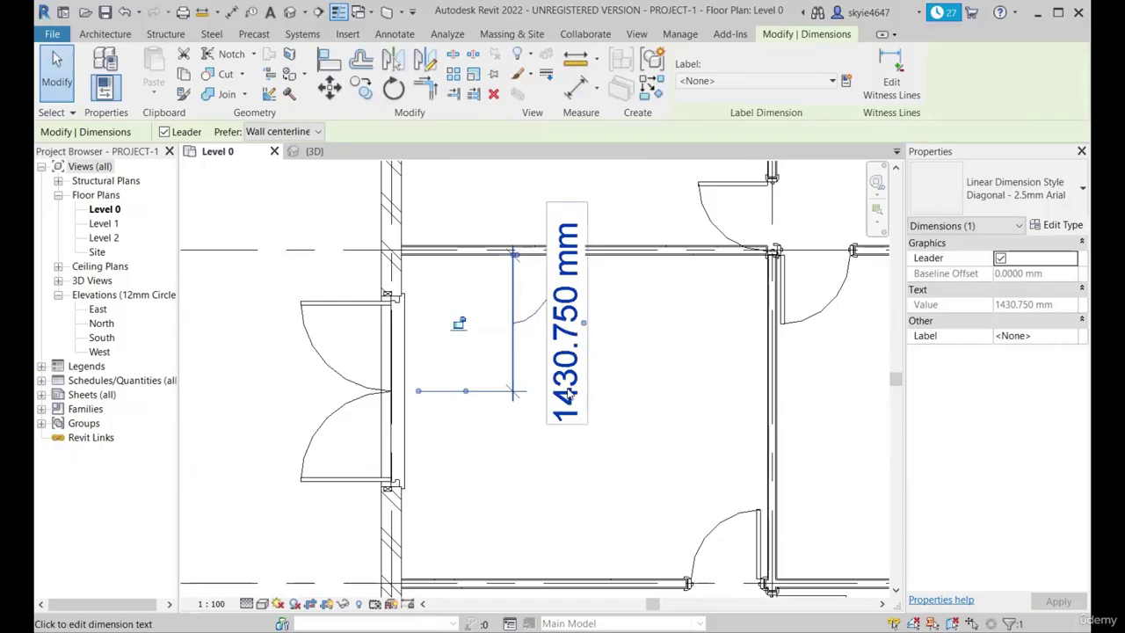
{"action": "scroll", "coordinate": [573, 334], "scroll_direction": "down", "scroll_amount": 2}
{"action": "scroll", "coordinate": [478, 376], "scroll_direction": "down", "scroll_amount": 1}
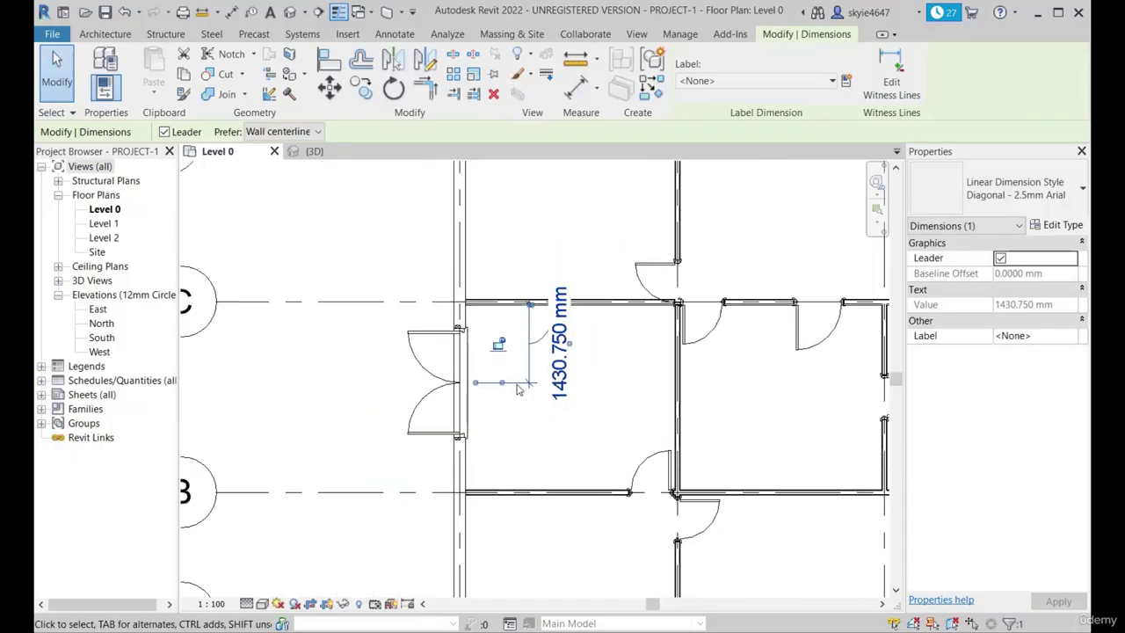
{"action": "scroll", "coordinate": [422, 397], "scroll_direction": "up", "scroll_amount": 3}
{"action": "key", "text": "Escape"}
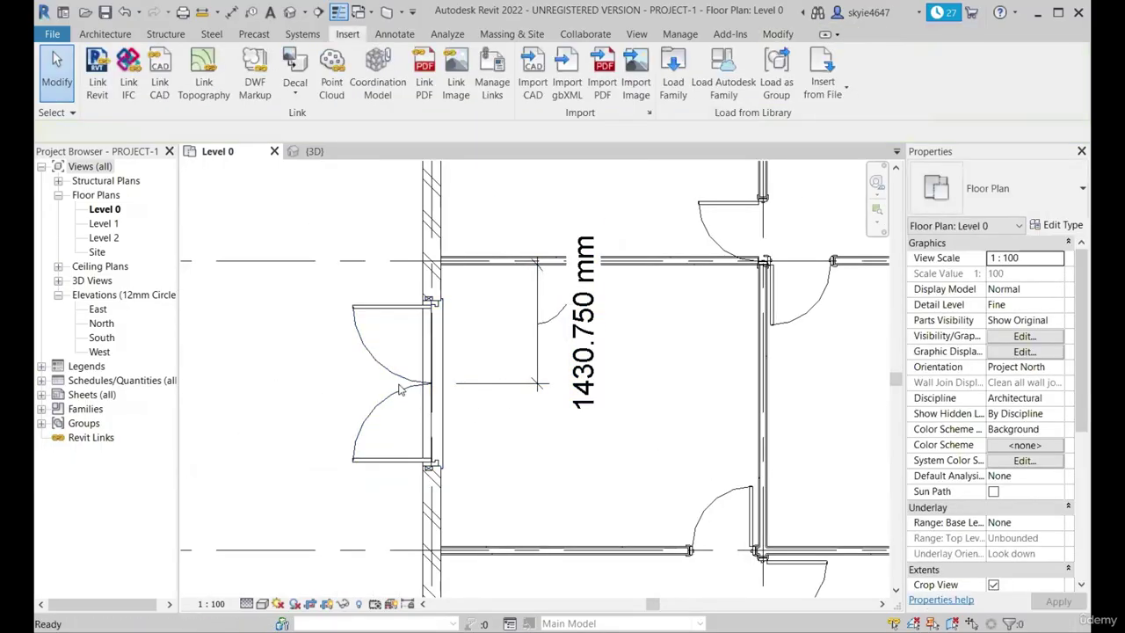
Step: Set the distance from the west double door's centre to the grid C partition wall to 1500 mm
{"action": "left_click", "coordinate": [422, 397]}
{"action": "left_click", "coordinate": [592, 323]}
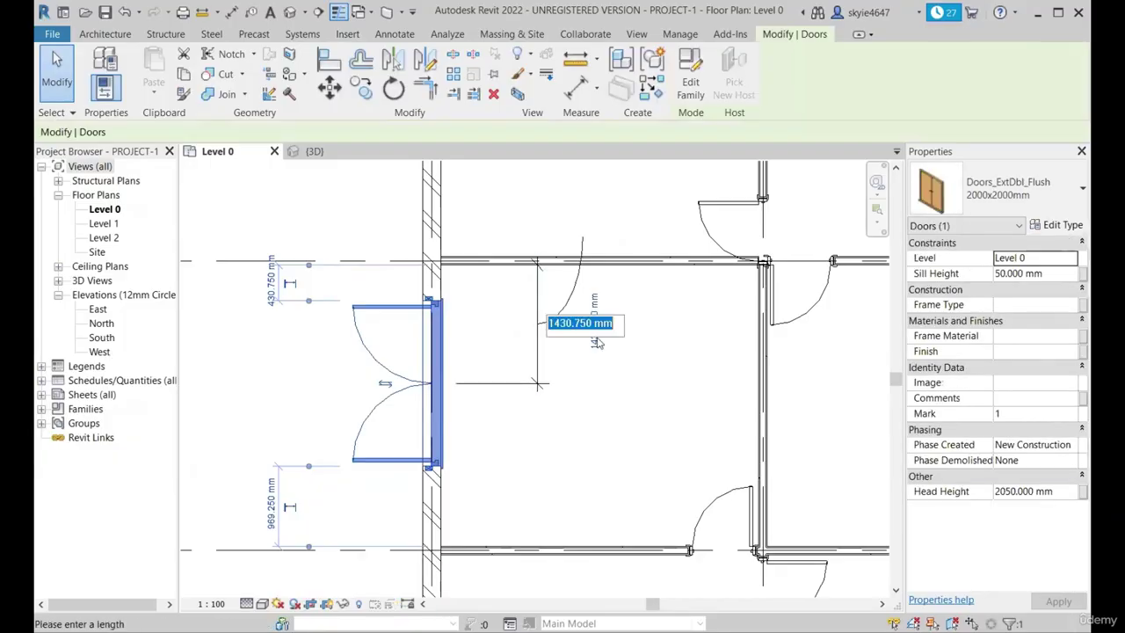
{"action": "type", "text": "1500"}
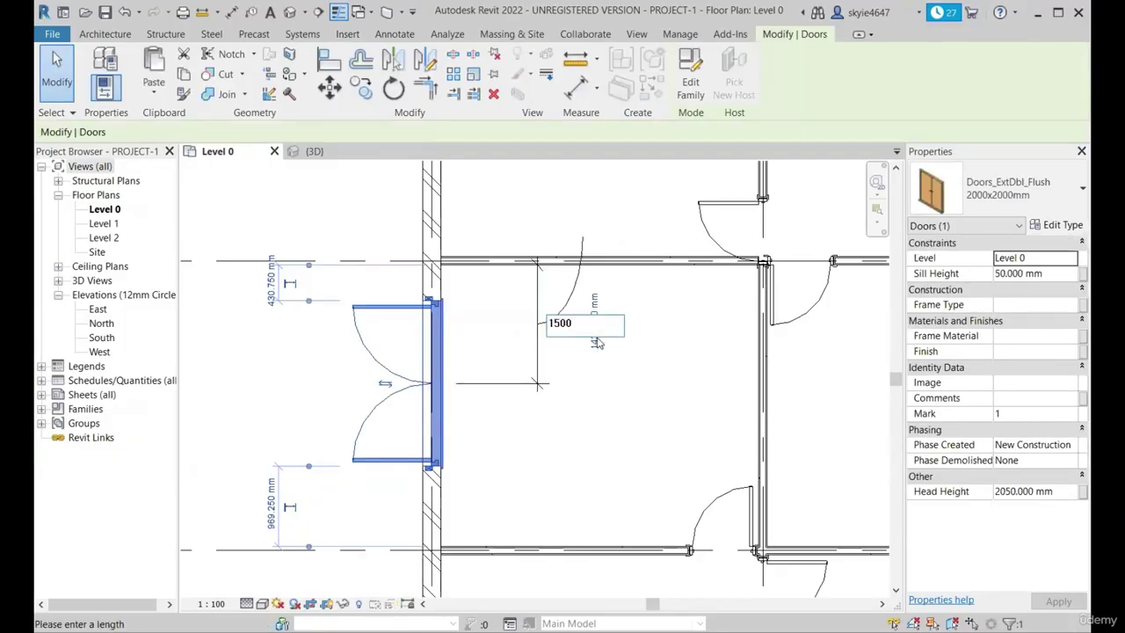
{"action": "key", "text": "Return"}
{"action": "key", "text": "Escape"}
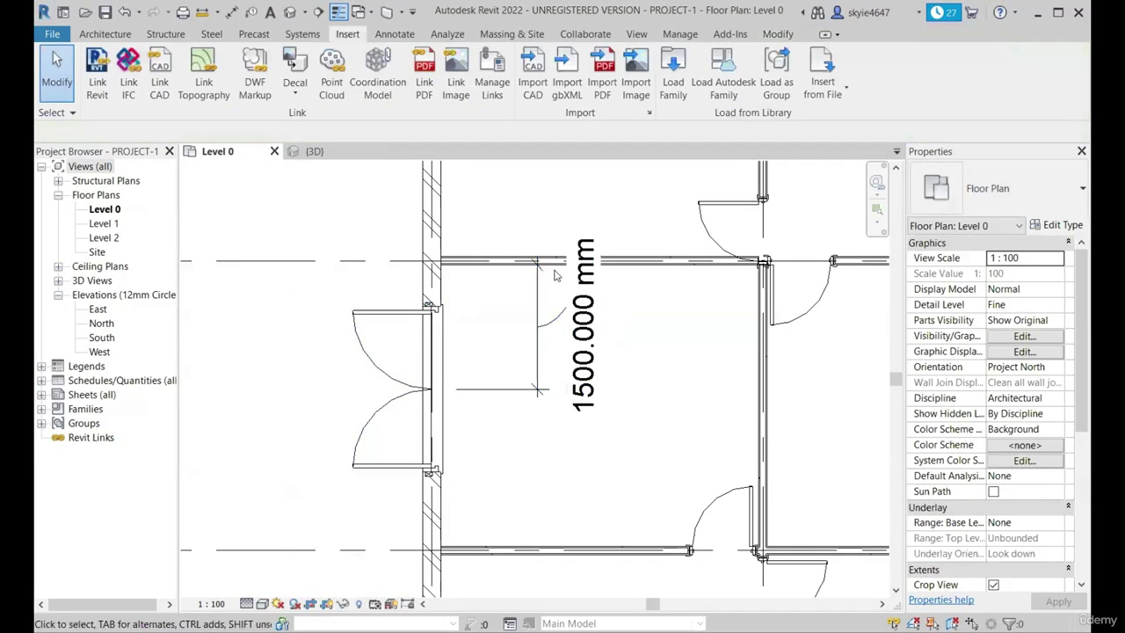
Step: Delete the aligned dimension between the west double door and the grid C partition wall
{"action": "scroll", "coordinate": [410, 420], "scroll_direction": "up", "scroll_amount": 2}
{"action": "scroll", "coordinate": [533, 234], "scroll_direction": "up", "scroll_amount": 3}
{"action": "left_click", "coordinate": [644, 239]}
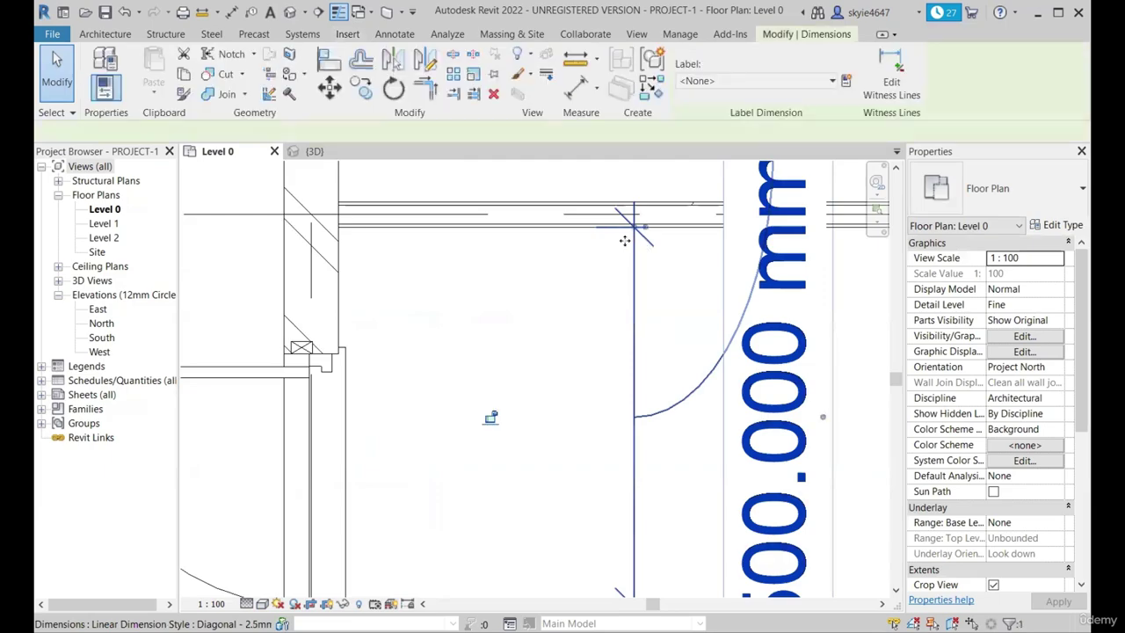
{"action": "scroll", "coordinate": [578, 232], "scroll_direction": "up", "scroll_amount": 2}
{"action": "scroll", "coordinate": [580, 239], "scroll_direction": "down", "scroll_amount": 3}
{"action": "scroll", "coordinate": [591, 225], "scroll_direction": "down", "scroll_amount": 2}
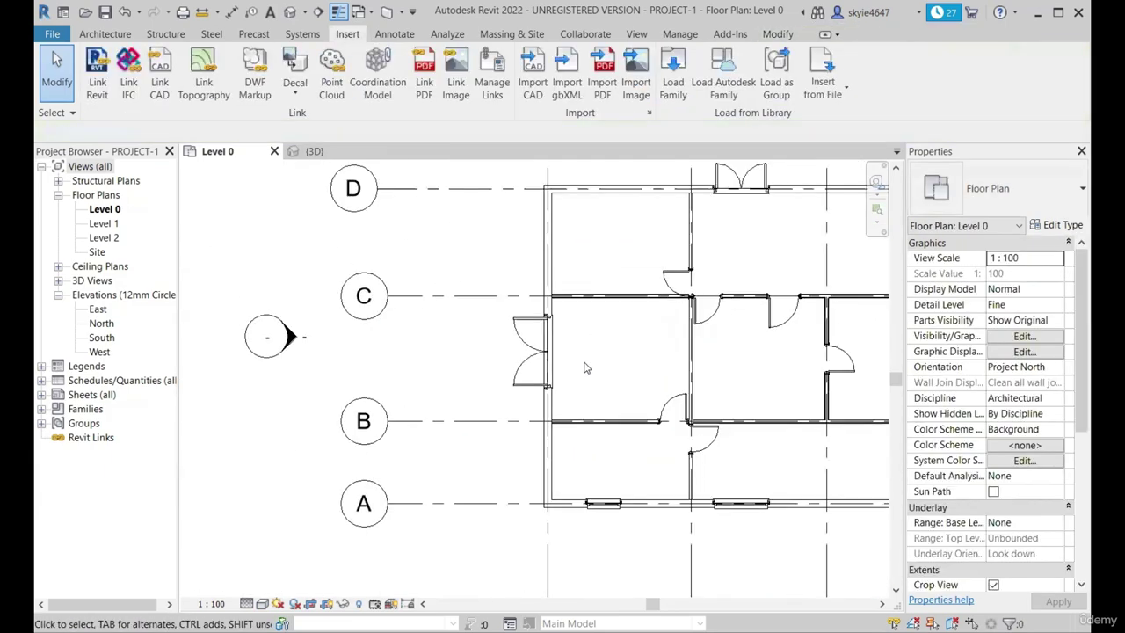
Step: Dimension the west room's south window from the west wall's inner face to the window's centre and on to the partition wall
{"action": "scroll", "coordinate": [519, 451], "scroll_direction": "up", "scroll_amount": 4}
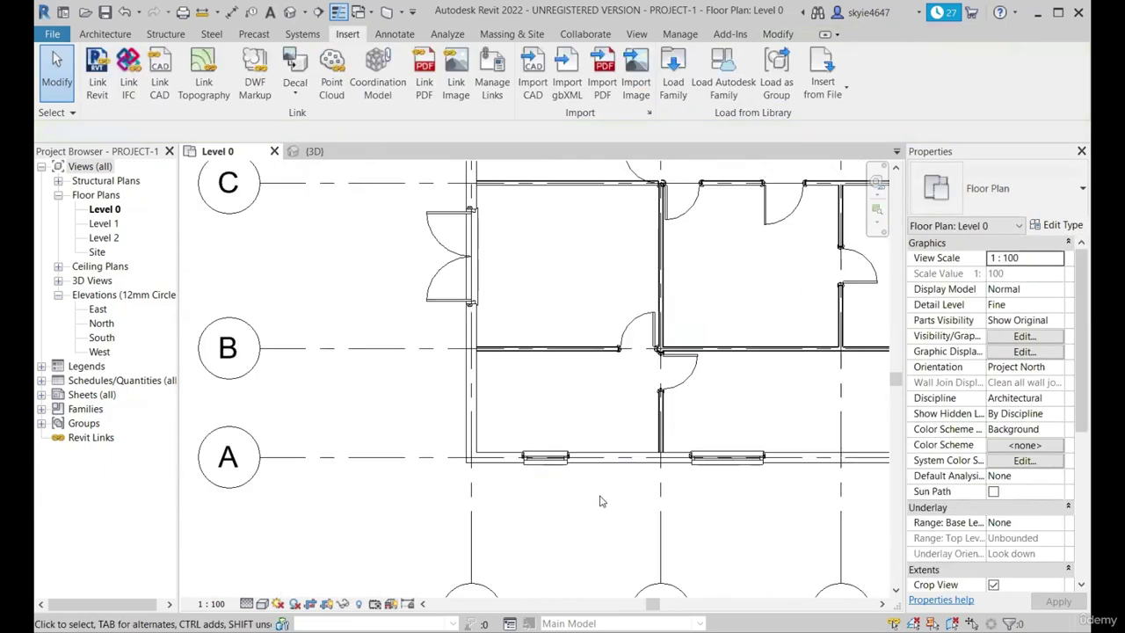
{"action": "left_click", "coordinate": [230, 12]}
{"action": "scroll", "coordinate": [427, 382], "scroll_direction": "up", "scroll_amount": 3}
{"action": "left_click", "coordinate": [471, 398]}
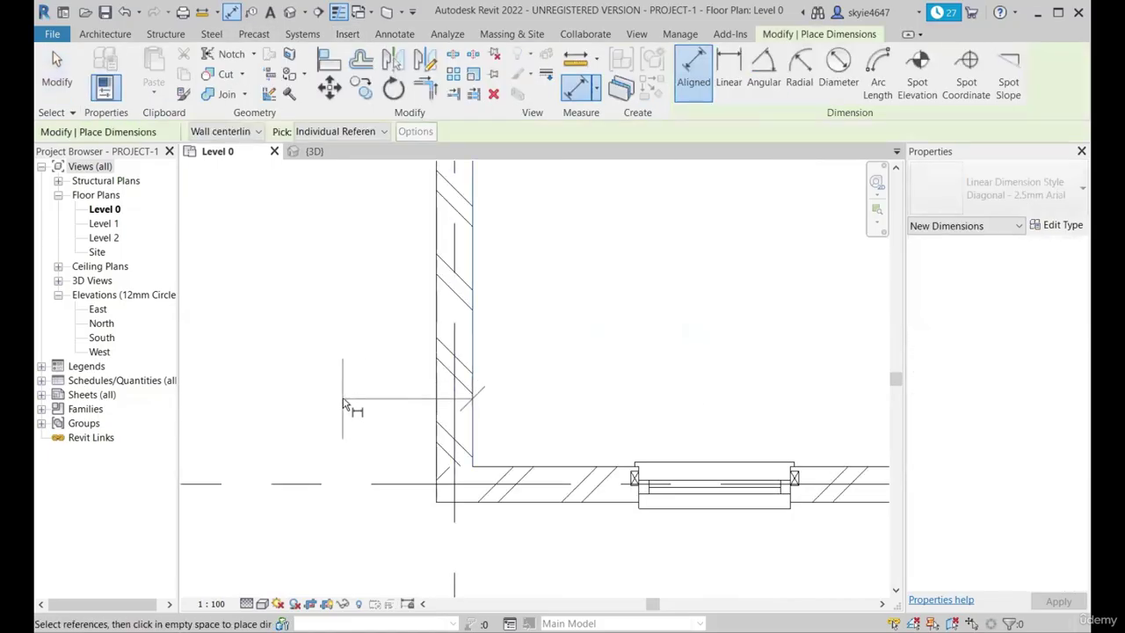
{"action": "scroll", "coordinate": [343, 400], "scroll_direction": "down", "scroll_amount": 4}
{"action": "scroll", "coordinate": [633, 425], "scroll_direction": "up", "scroll_amount": 3}
{"action": "left_click", "coordinate": [519, 457]}
{"action": "scroll", "coordinate": [605, 386], "scroll_direction": "down", "scroll_amount": 4}
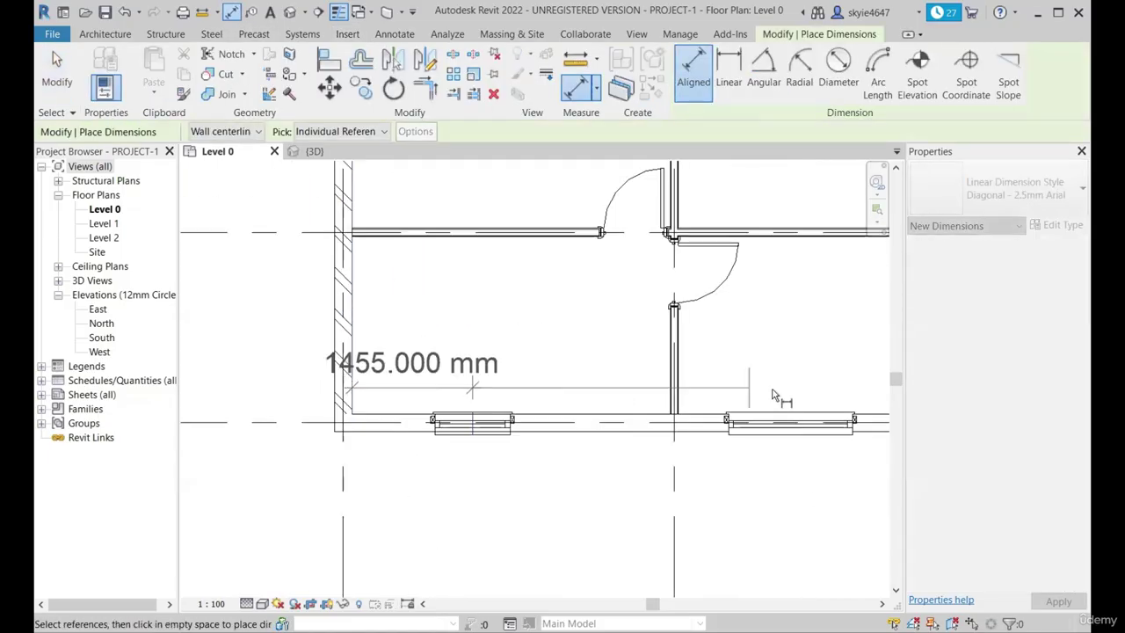
{"action": "scroll", "coordinate": [767, 390], "scroll_direction": "up", "scroll_amount": 2}
{"action": "scroll", "coordinate": [614, 380], "scroll_direction": "up", "scroll_amount": 3}
{"action": "left_click", "coordinate": [626, 383]}
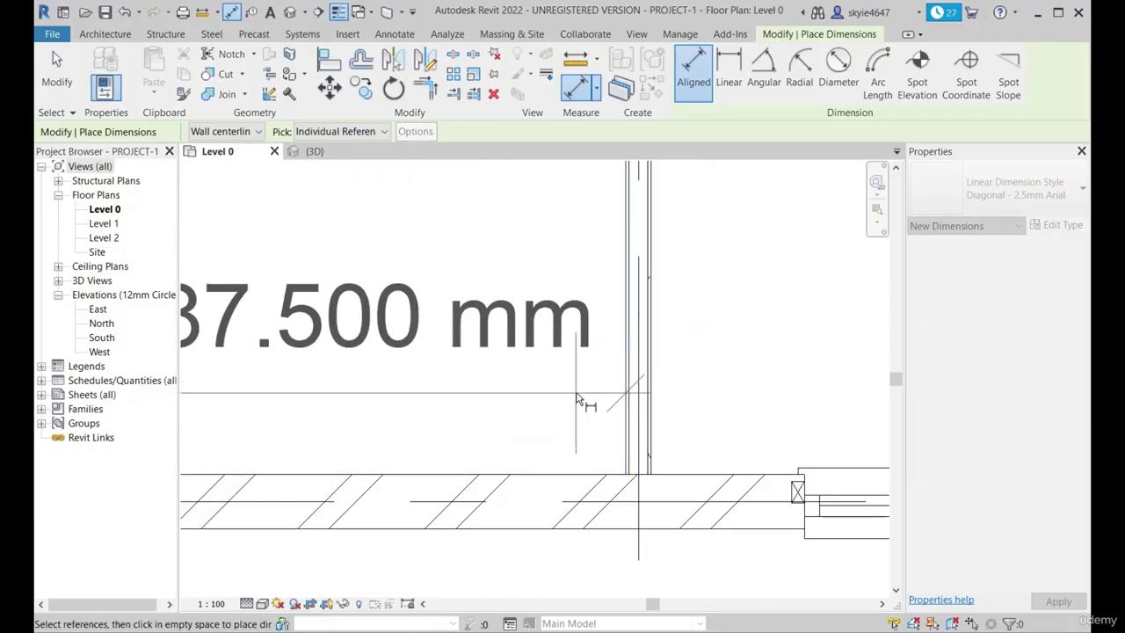
{"action": "scroll", "coordinate": [576, 394], "scroll_direction": "down", "scroll_amount": 3}
{"action": "left_click", "coordinate": [570, 386]}
{"action": "middle_click_drag", "start_coordinate": [569, 387], "coordinate": [810, 373]}
{"action": "key", "text": "Escape"}
Step: Delete the dimension string along the west room's south window
{"action": "left_click", "coordinate": [561, 441]}
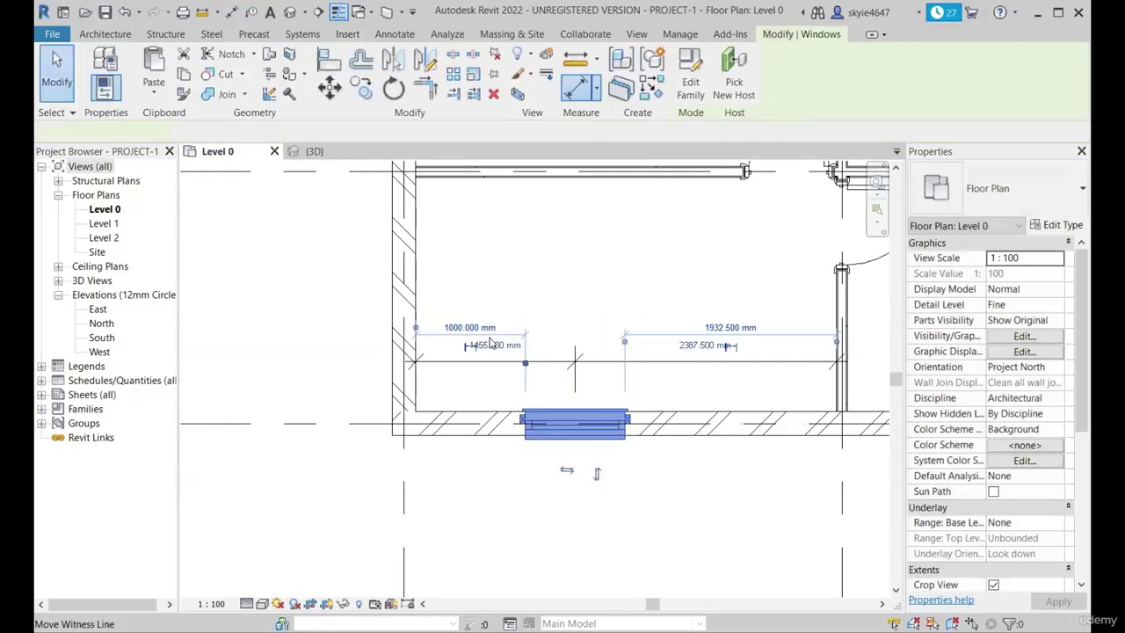
{"action": "scroll", "coordinate": [563, 440], "scroll_direction": "up", "scroll_amount": 2}
{"action": "left_click", "coordinate": [452, 391]}
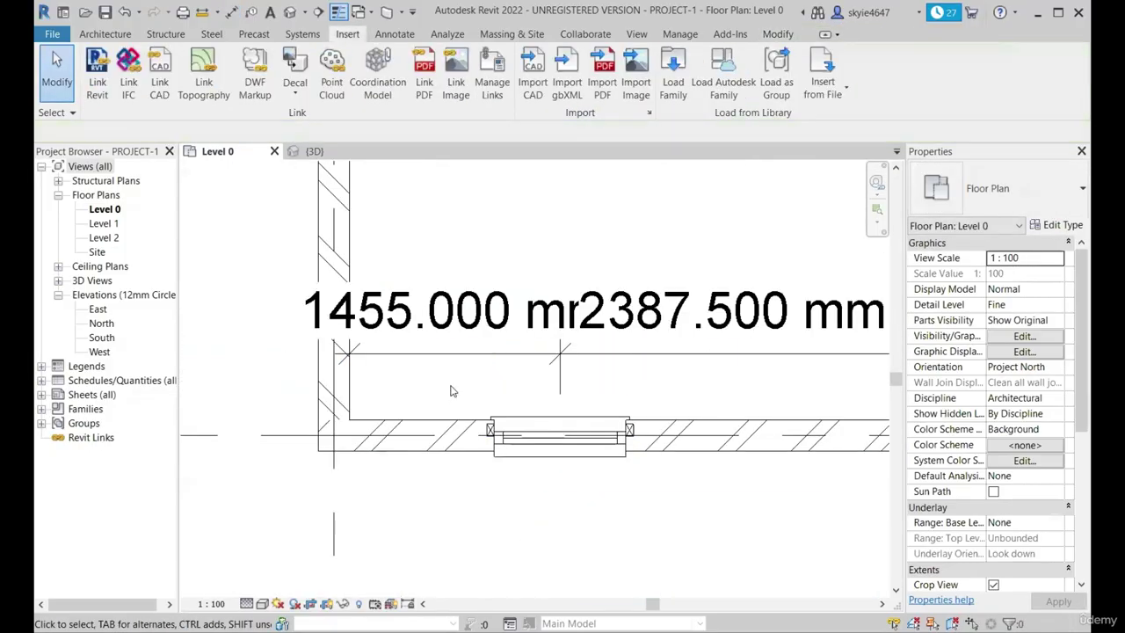
{"action": "scroll", "coordinate": [452, 388], "scroll_direction": "down", "scroll_amount": 2}
{"action": "left_click", "coordinate": [533, 367]}
{"action": "key", "text": "Delete"}
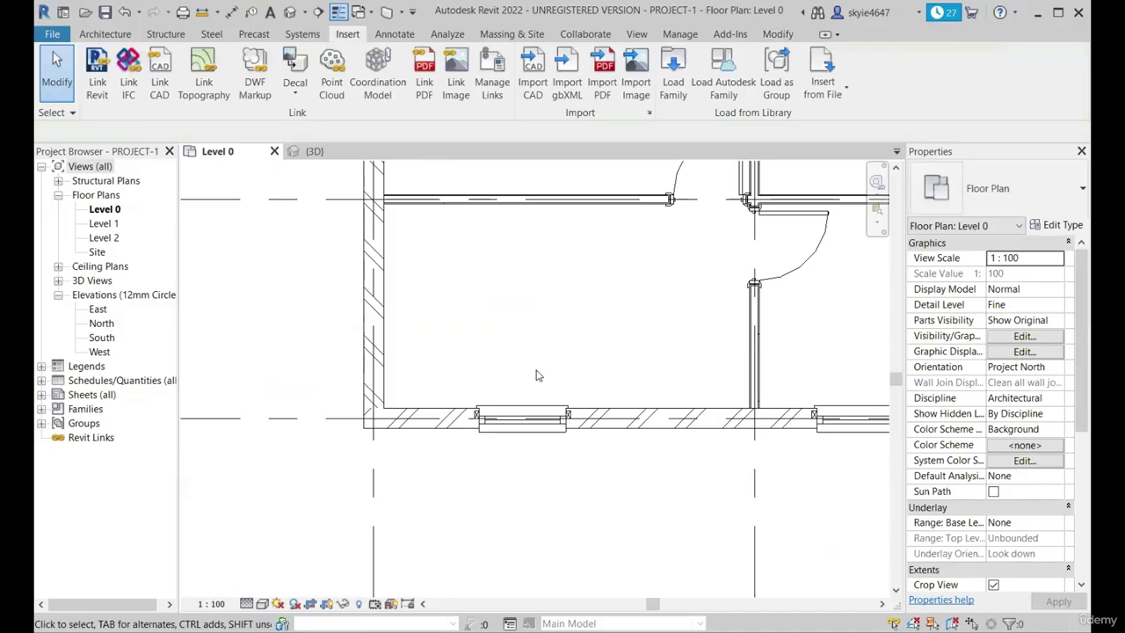
Step: Start a new aligned dimension with wall faces as the preferred reference
{"action": "left_click", "coordinate": [234, 12]}
{"action": "scroll", "coordinate": [383, 352], "scroll_direction": "up", "scroll_amount": 4}
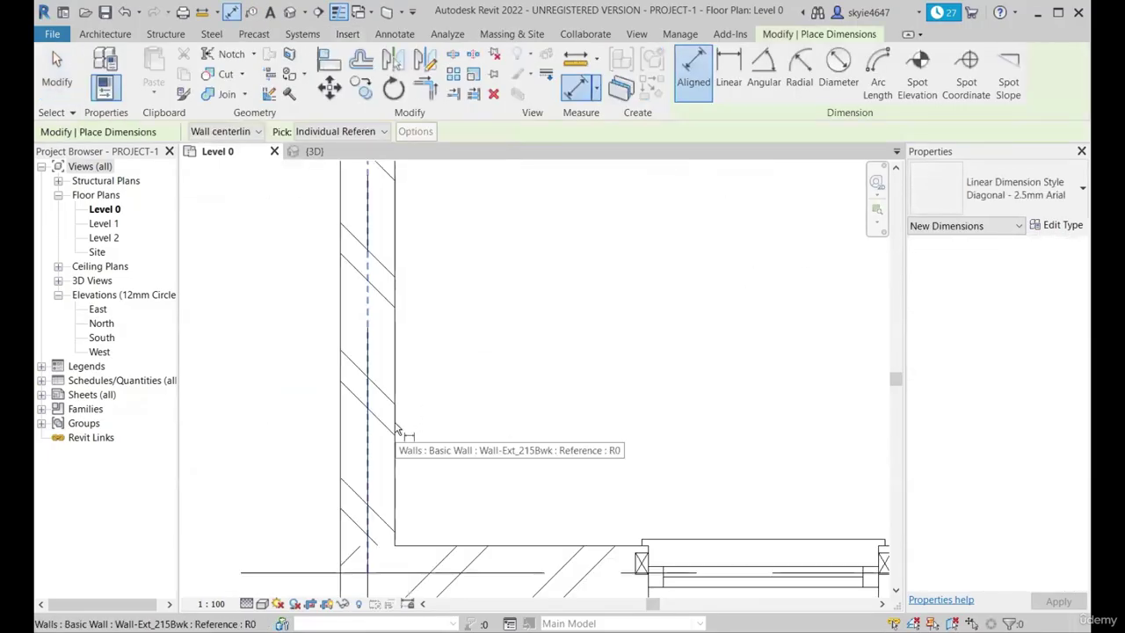
{"action": "key", "text": "Tab"}
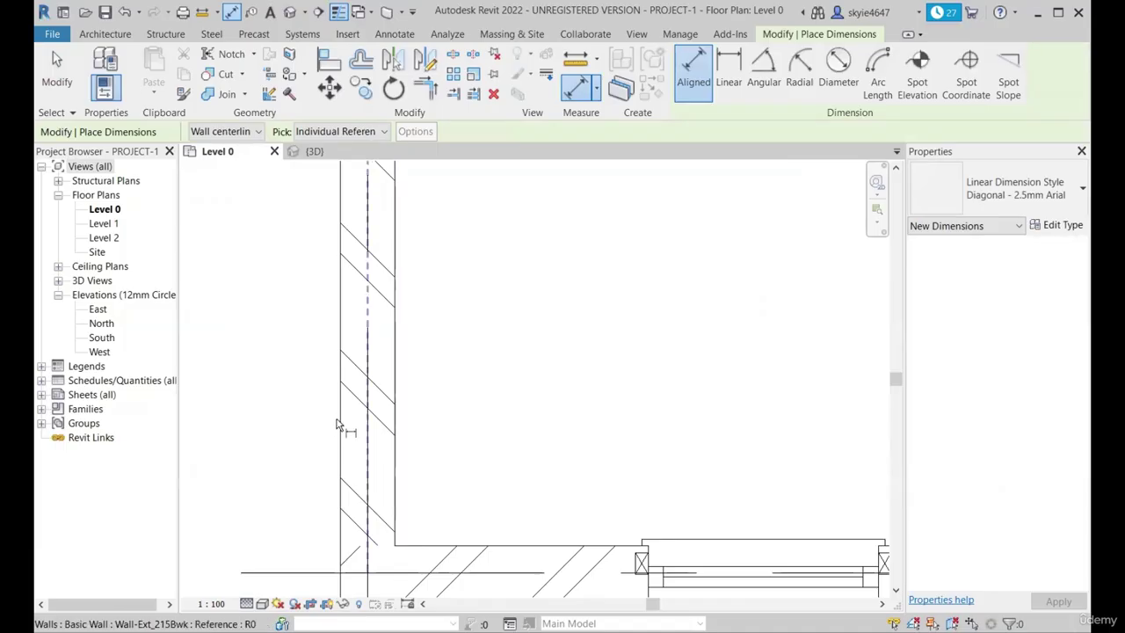
{"action": "left_click", "coordinate": [247, 134]}
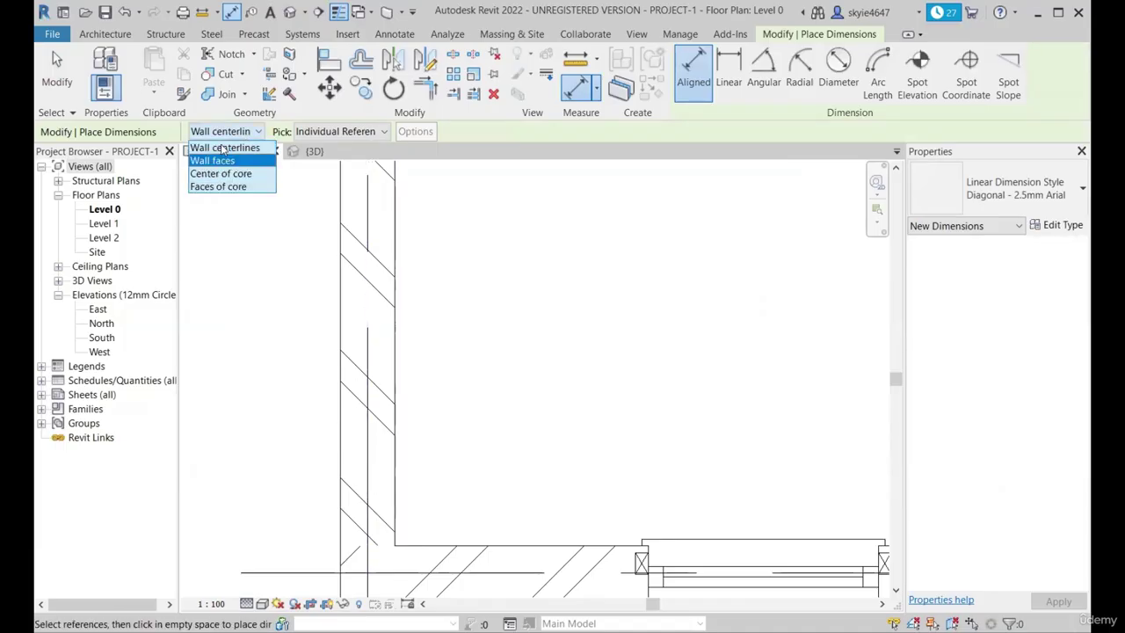
{"action": "left_click", "coordinate": [239, 133]}
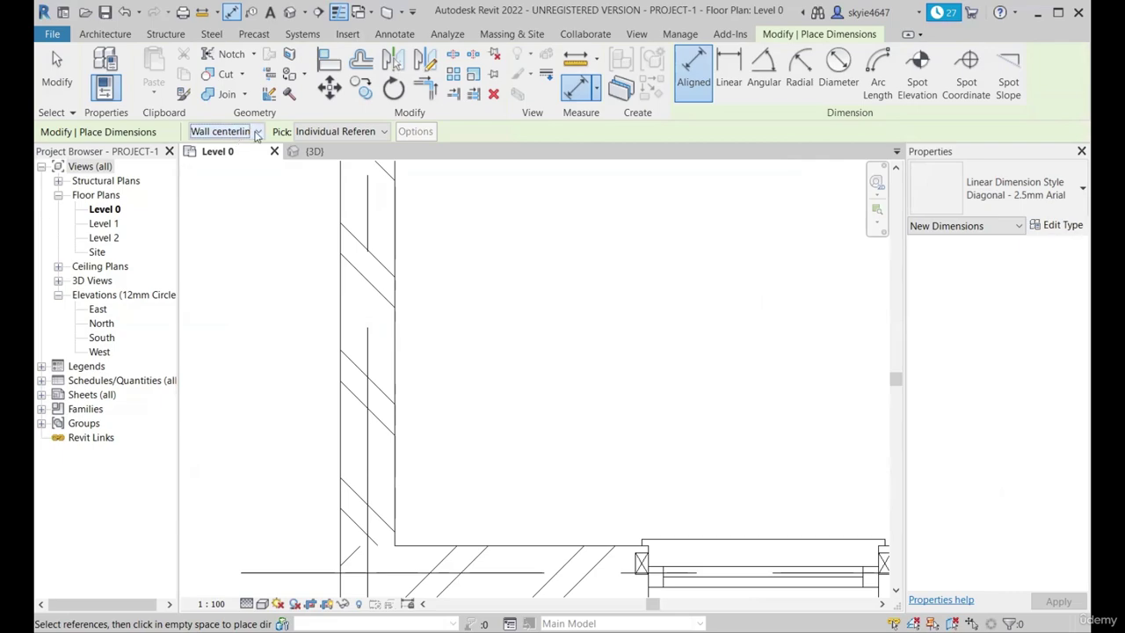
{"action": "left_click", "coordinate": [257, 132]}
{"action": "left_click", "coordinate": [220, 165]}
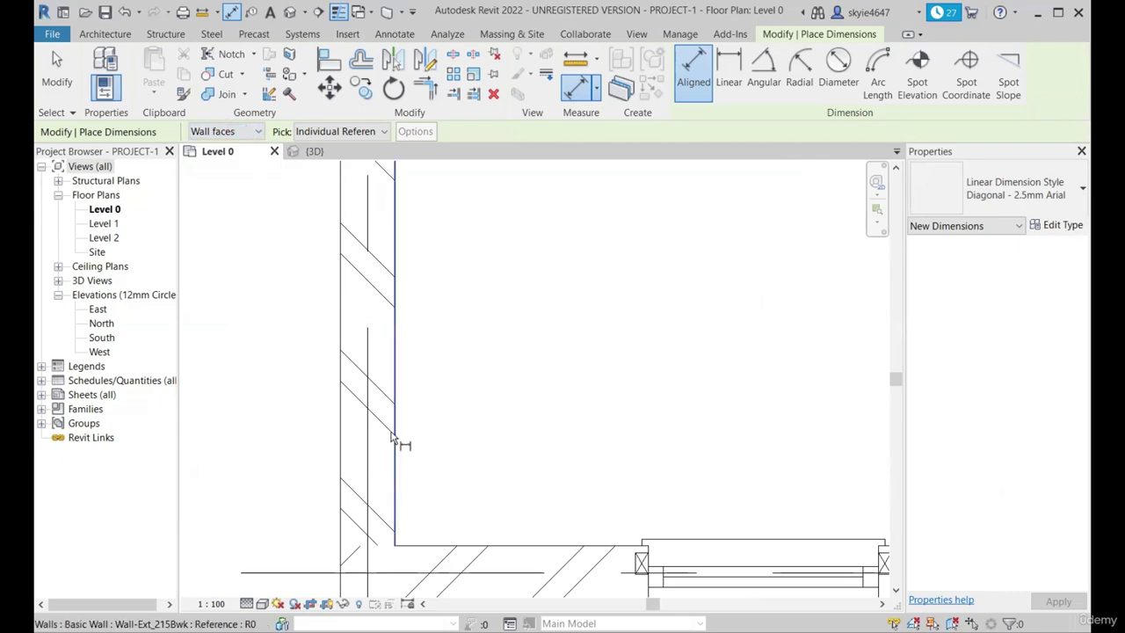
Step: Place the dimension from the west wall's inner face through the small south window's centre to the facing side of the partition wall
{"action": "scroll", "coordinate": [347, 377], "scroll_direction": "down", "scroll_amount": 4}
{"action": "scroll", "coordinate": [465, 431], "scroll_direction": "up", "scroll_amount": 5}
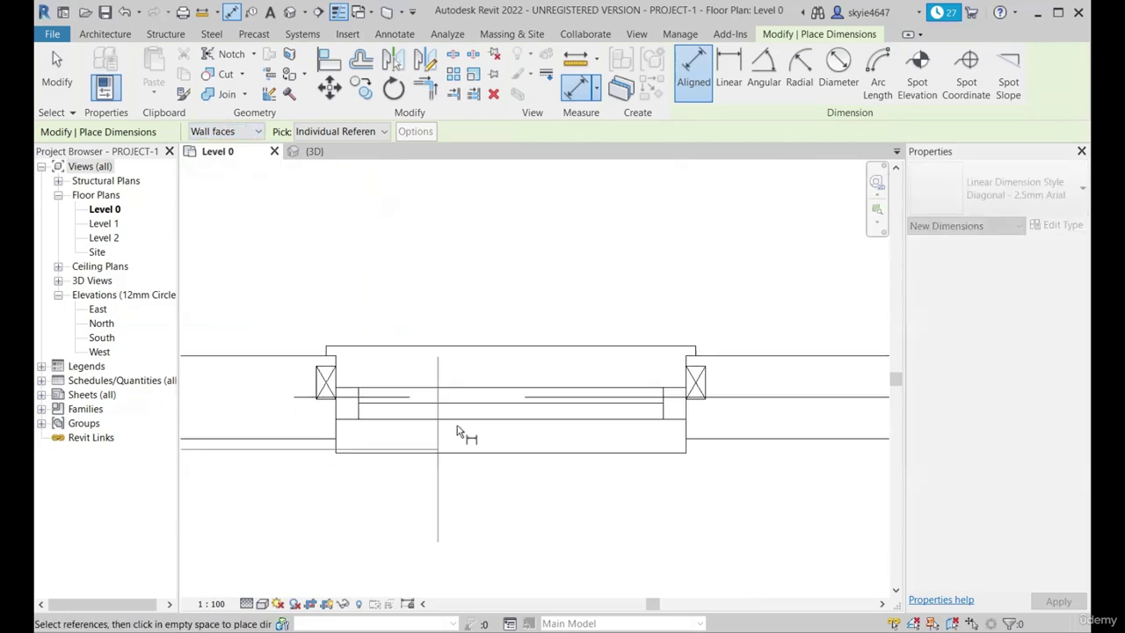
{"action": "scroll", "coordinate": [512, 374], "scroll_direction": "up", "scroll_amount": 2}
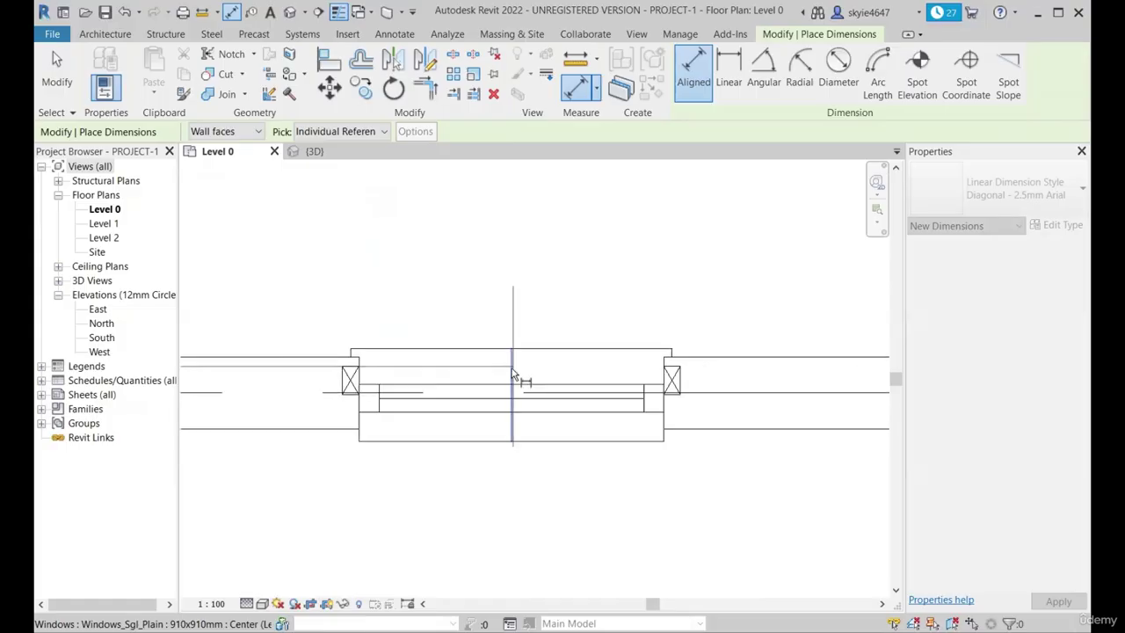
{"action": "left_click", "coordinate": [514, 362]}
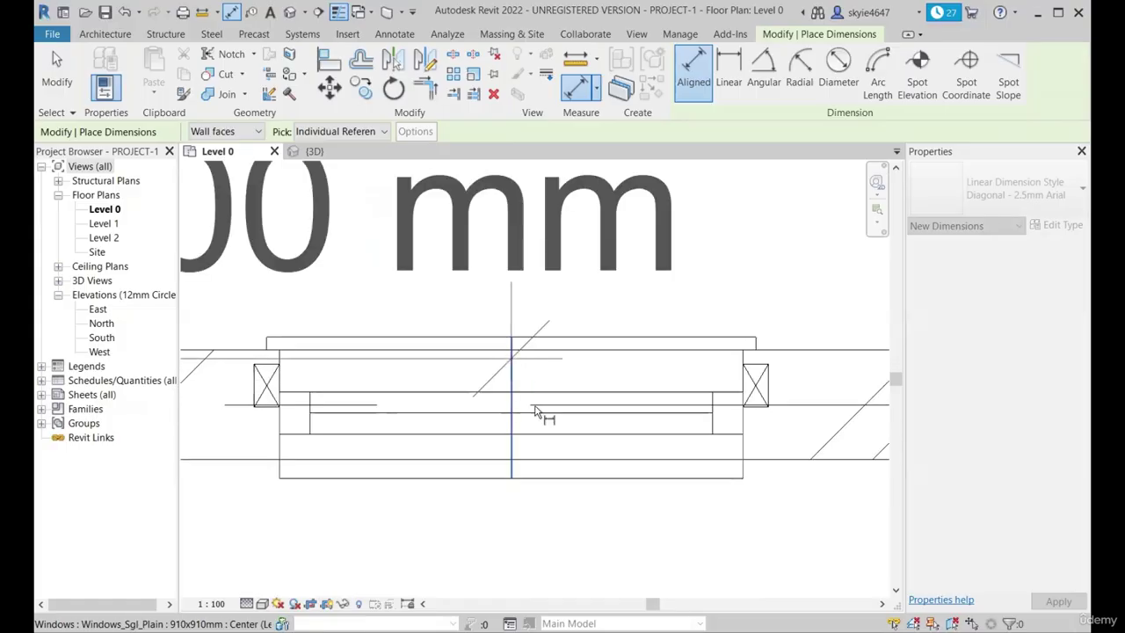
{"action": "scroll", "coordinate": [538, 410], "scroll_direction": "down", "scroll_amount": 3}
{"action": "scroll", "coordinate": [538, 415], "scroll_direction": "down", "scroll_amount": 2}
{"action": "scroll", "coordinate": [792, 365], "scroll_direction": "up", "scroll_amount": 3}
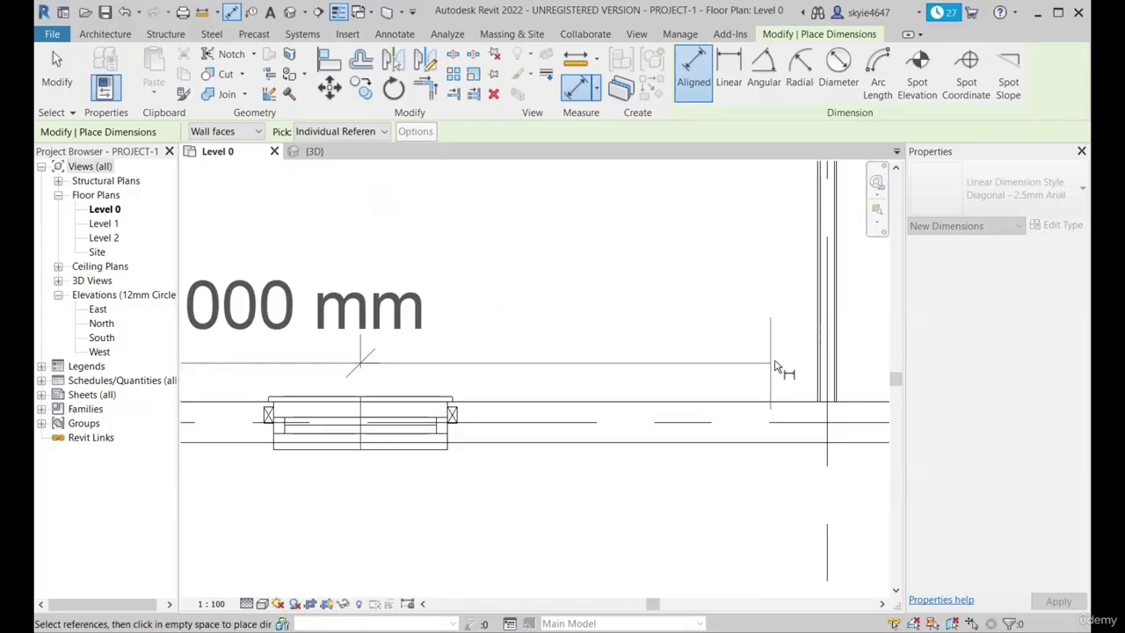
{"action": "left_click", "coordinate": [836, 364]}
{"action": "scroll", "coordinate": [791, 369], "scroll_direction": "down", "scroll_amount": 3}
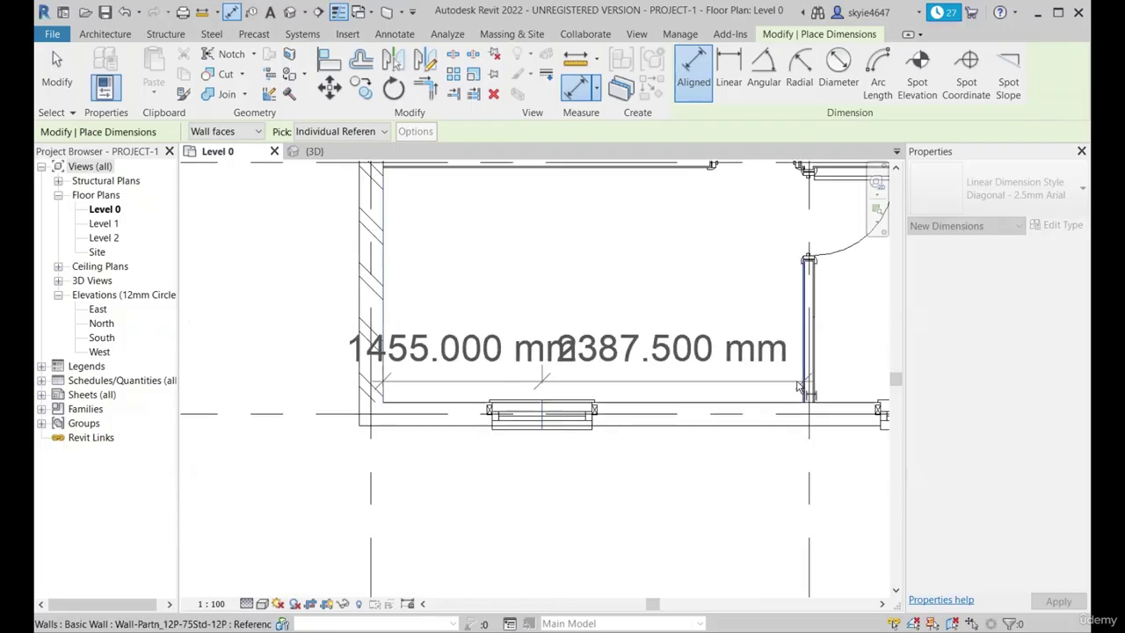
{"action": "left_click", "coordinate": [736, 376]}
{"action": "scroll", "coordinate": [735, 374], "scroll_direction": "up", "scroll_amount": 2}
{"action": "scroll", "coordinate": [527, 445], "scroll_direction": "up", "scroll_amount": 2}
{"action": "key", "text": "Escape"}
{"action": "key", "text": "Escape"}
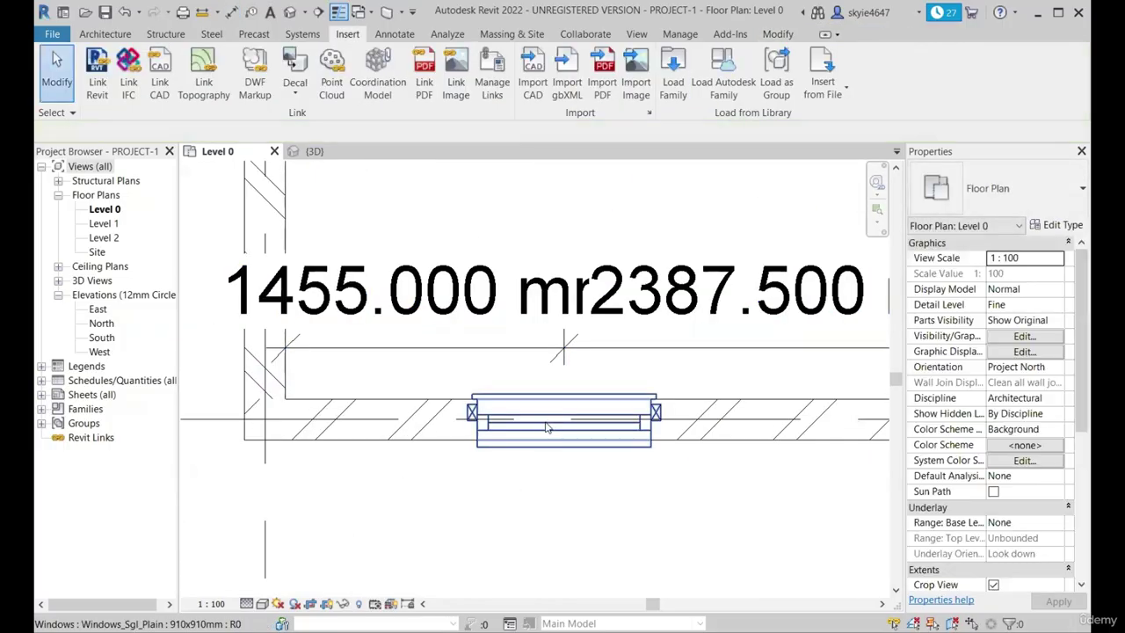
Step: Set the distance from the west wall's inner face to the small south window's centre to 1500 mm and deselect the window
{"action": "left_click", "coordinate": [543, 424]}
{"action": "scroll", "coordinate": [563, 338], "scroll_direction": "up", "scroll_amount": 2}
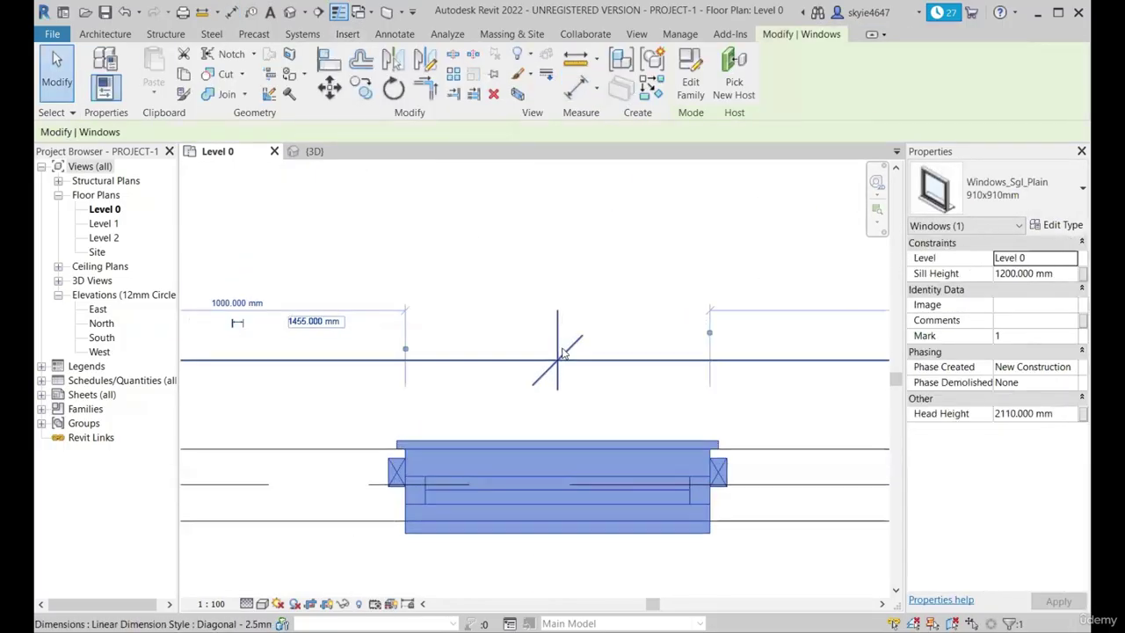
{"action": "scroll", "coordinate": [568, 382], "scroll_direction": "down", "scroll_amount": 2}
{"action": "scroll", "coordinate": [413, 347], "scroll_direction": "up", "scroll_amount": 3}
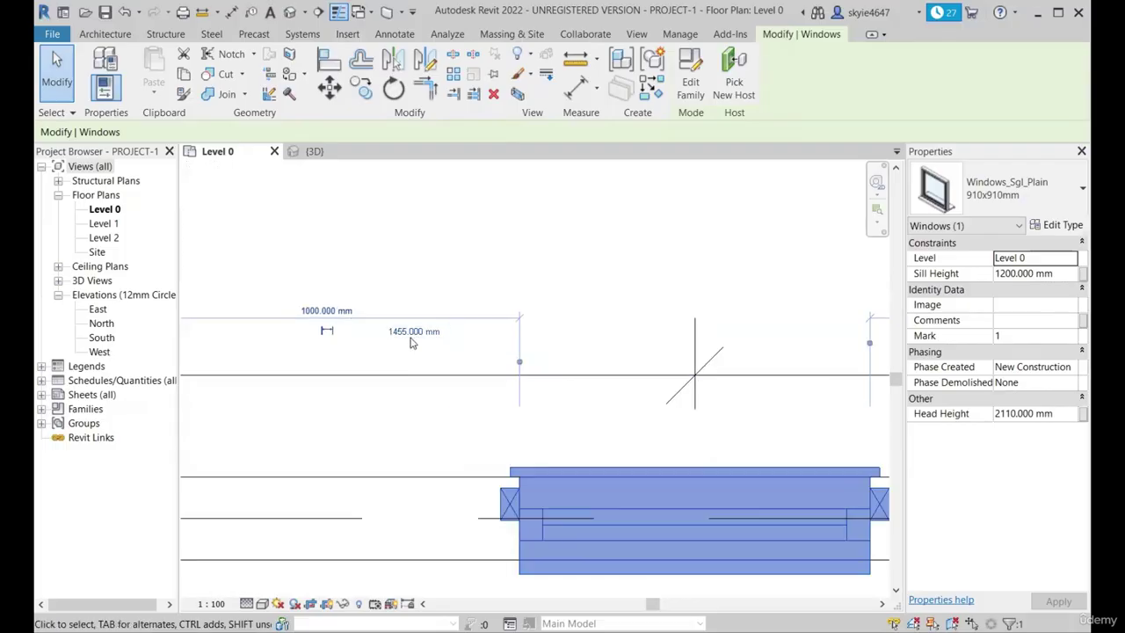
{"action": "scroll", "coordinate": [409, 345], "scroll_direction": "down", "scroll_amount": 3}
{"action": "scroll", "coordinate": [414, 345], "scroll_direction": "up", "scroll_amount": 3}
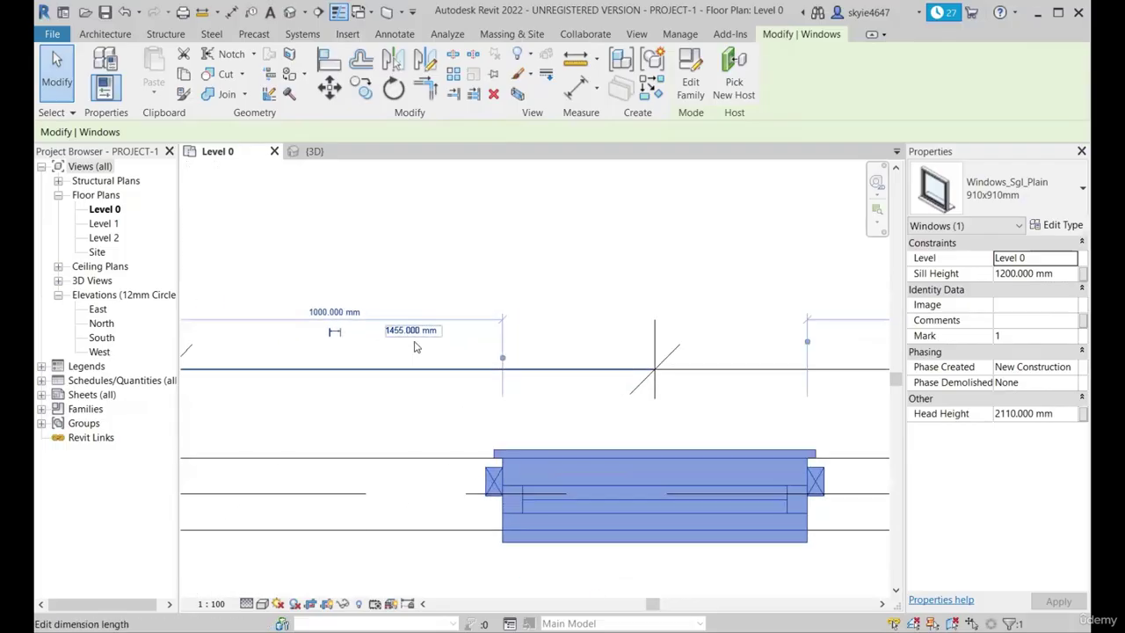
{"action": "left_click", "coordinate": [415, 339]}
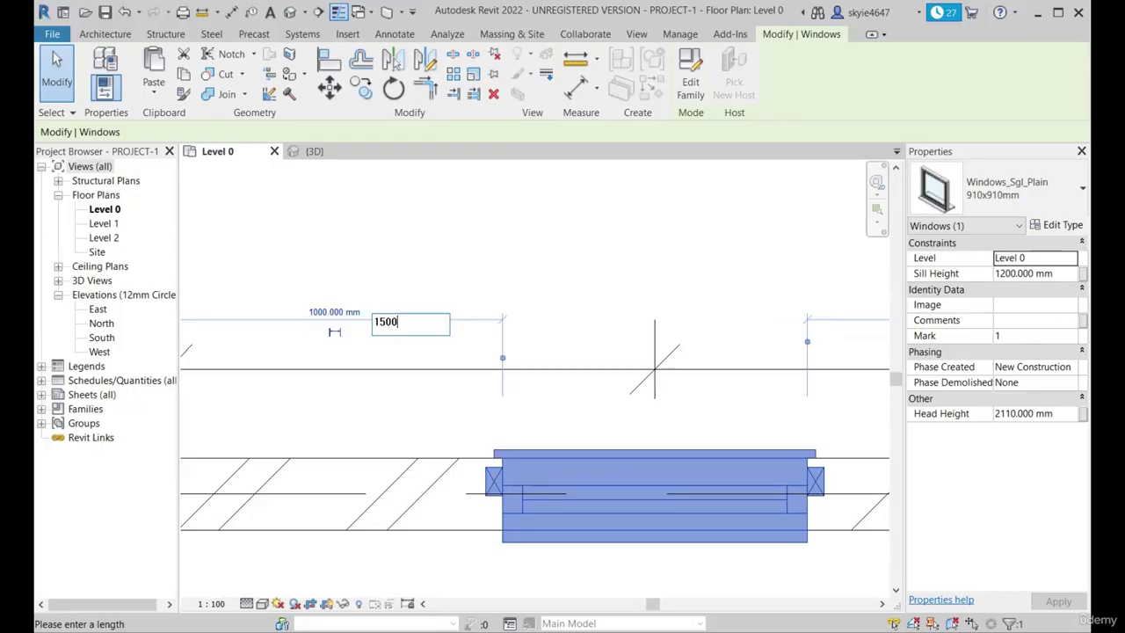
{"action": "key", "text": "Return"}
{"action": "scroll", "coordinate": [439, 378], "scroll_direction": "down", "scroll_amount": 2}
{"action": "key", "text": "Escape"}
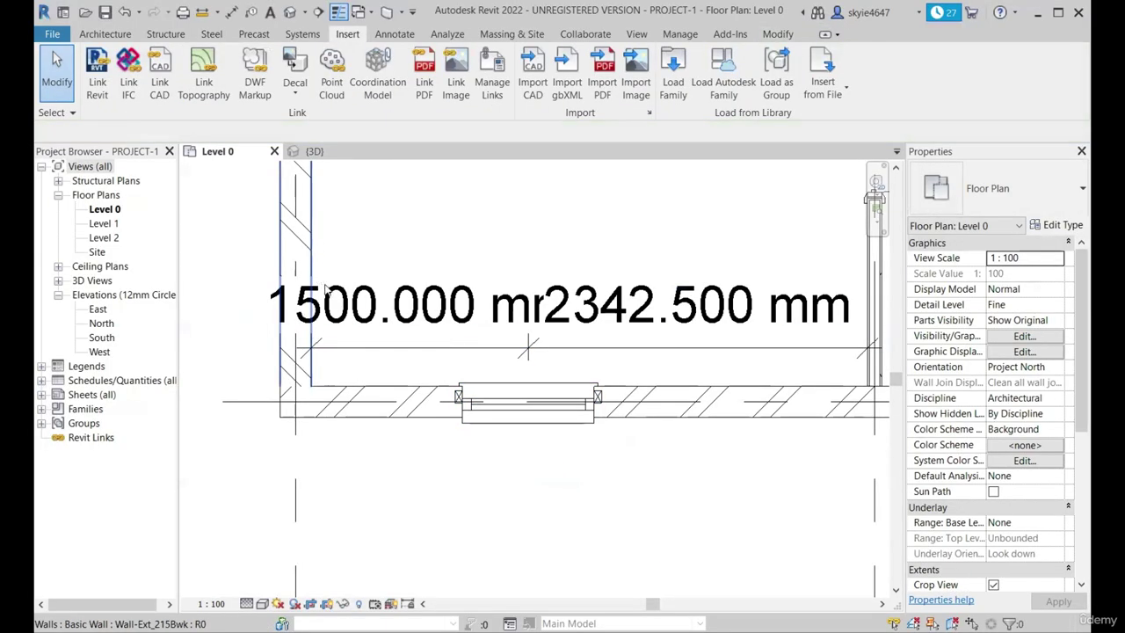
Step: Remove the dimension string beside the repositioned 910x910mm plain window in the south wall
{"action": "scroll", "coordinate": [492, 449], "scroll_direction": "down", "scroll_amount": 3}
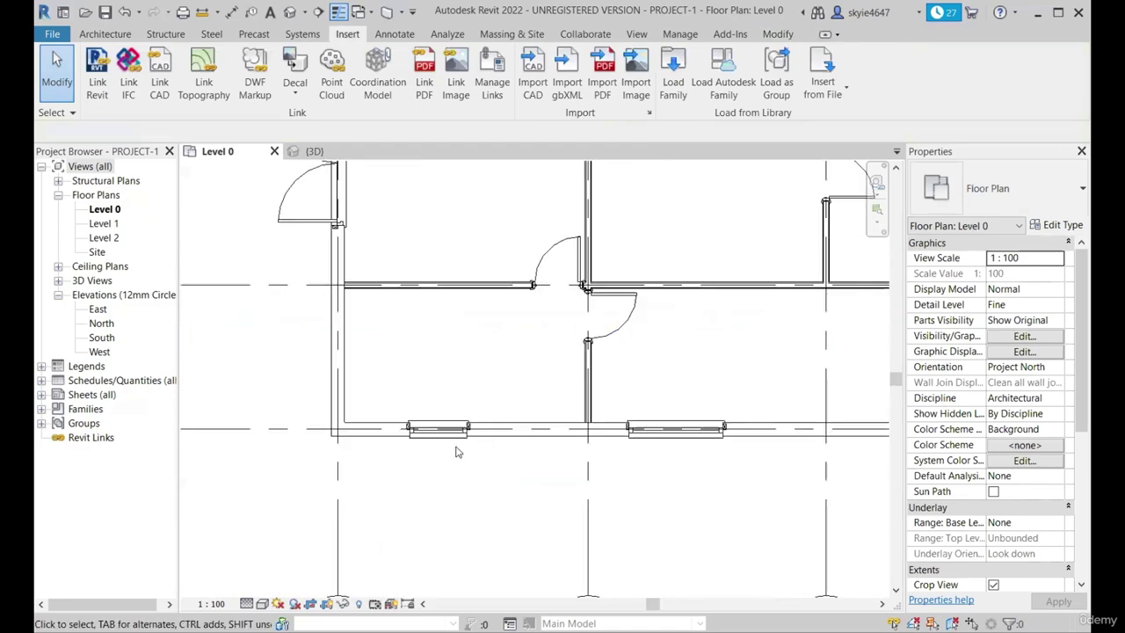
{"action": "scroll", "coordinate": [474, 440], "scroll_direction": "down", "scroll_amount": 2}
{"action": "scroll", "coordinate": [583, 366], "scroll_direction": "up", "scroll_amount": 6}
{"action": "scroll", "coordinate": [447, 392], "scroll_direction": "down", "scroll_amount": 5}
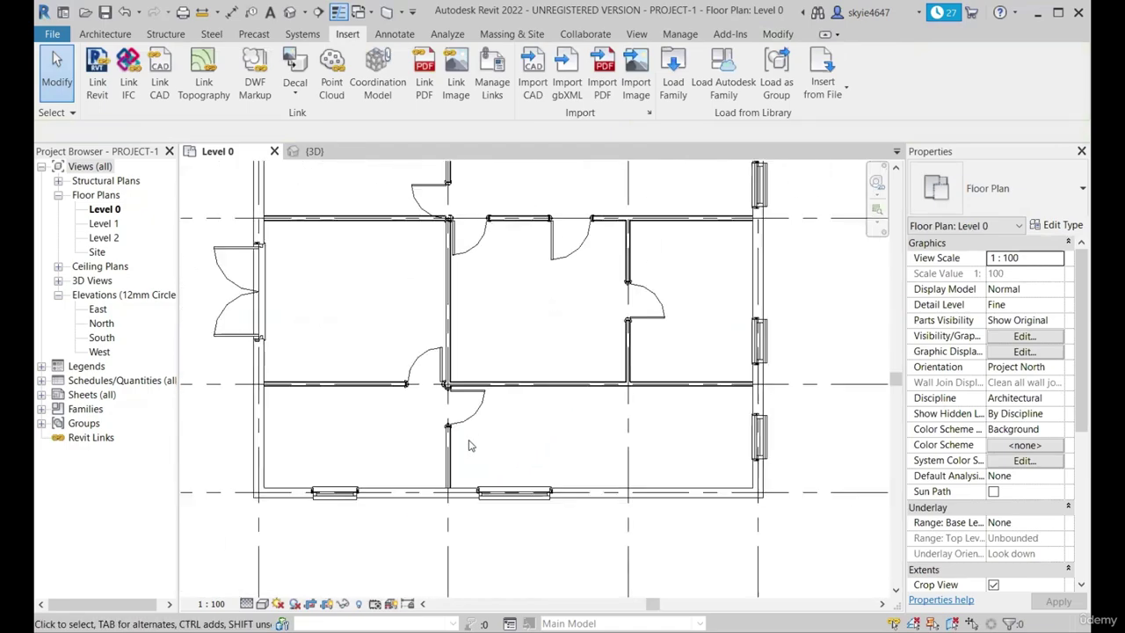
Step: Set the distance from the east wall's arched sash window between grids B and C to the grid B partition wall to 500 mm
{"action": "scroll", "coordinate": [525, 434], "scroll_direction": "down", "scroll_amount": 5}
{"action": "scroll", "coordinate": [619, 334], "scroll_direction": "up", "scroll_amount": 5}
{"action": "scroll", "coordinate": [610, 445], "scroll_direction": "down", "scroll_amount": 5}
{"action": "scroll", "coordinate": [631, 468], "scroll_direction": "up", "scroll_amount": 6}
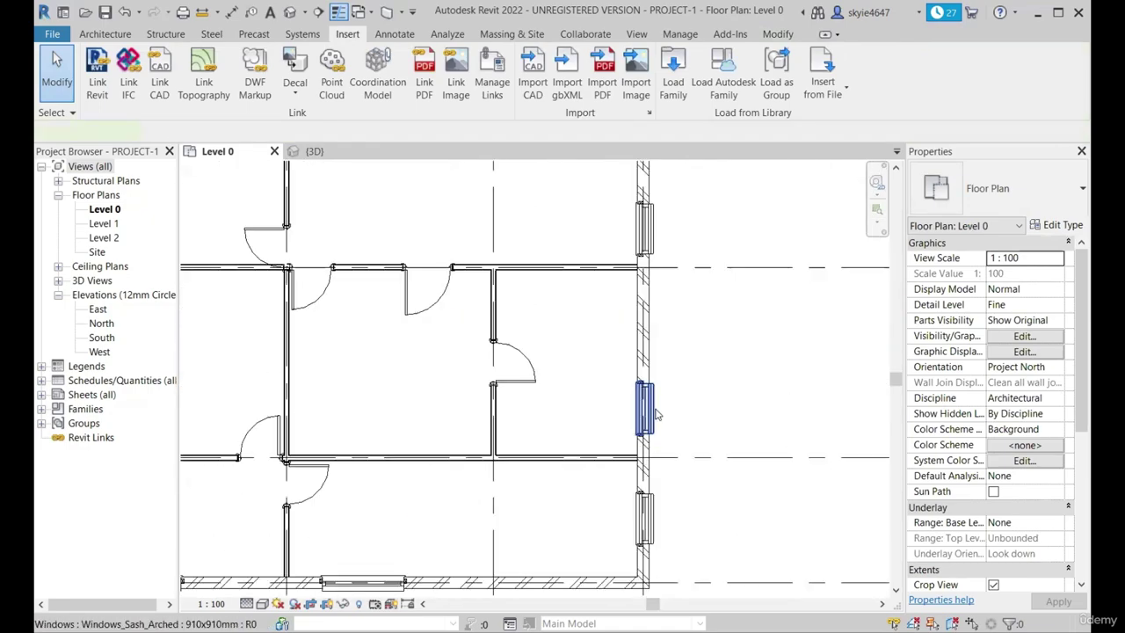
{"action": "left_click", "coordinate": [647, 409]}
{"action": "scroll", "coordinate": [654, 422], "scroll_direction": "up", "scroll_amount": 3}
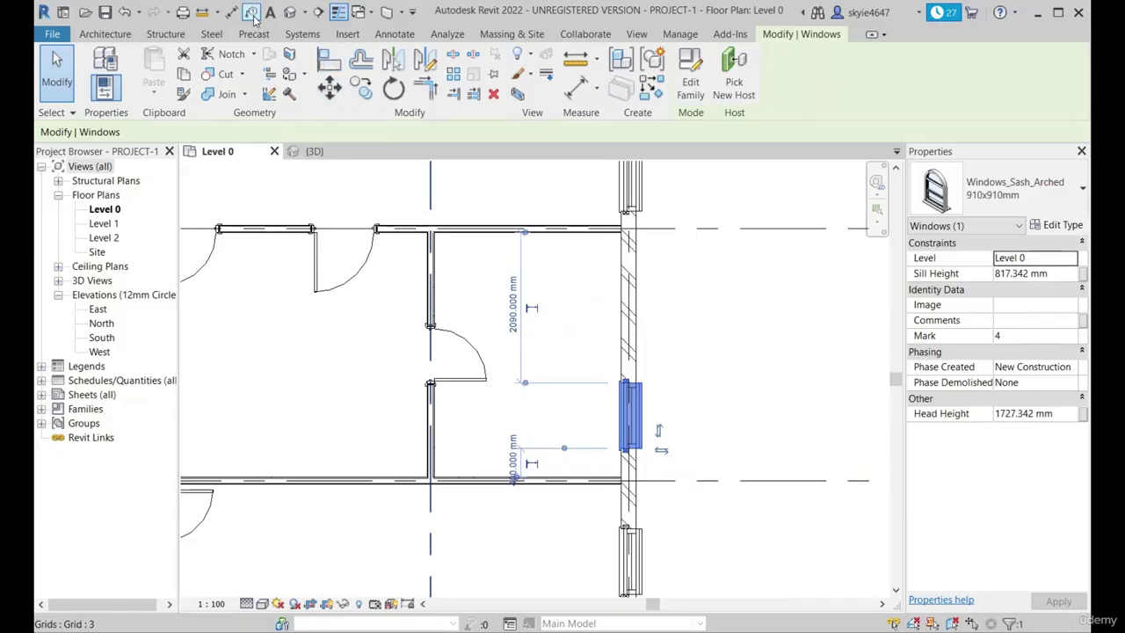
{"action": "scroll", "coordinate": [639, 364], "scroll_direction": "up", "scroll_amount": 3}
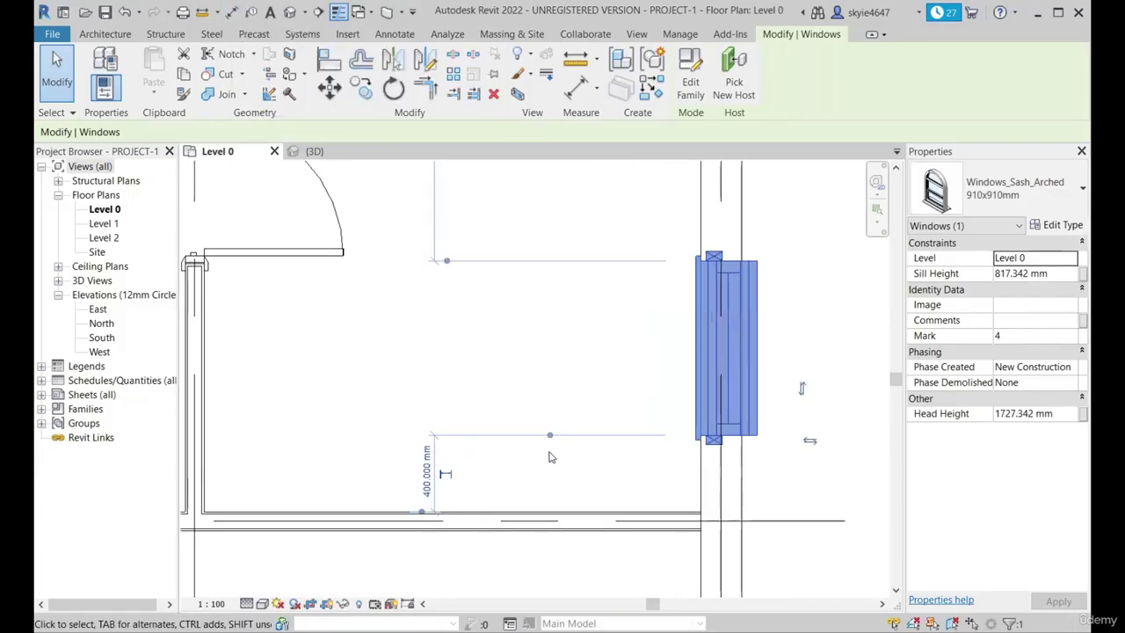
{"action": "scroll", "coordinate": [615, 391], "scroll_direction": "down", "scroll_amount": 3}
{"action": "scroll", "coordinate": [506, 276], "scroll_direction": "up", "scroll_amount": 3}
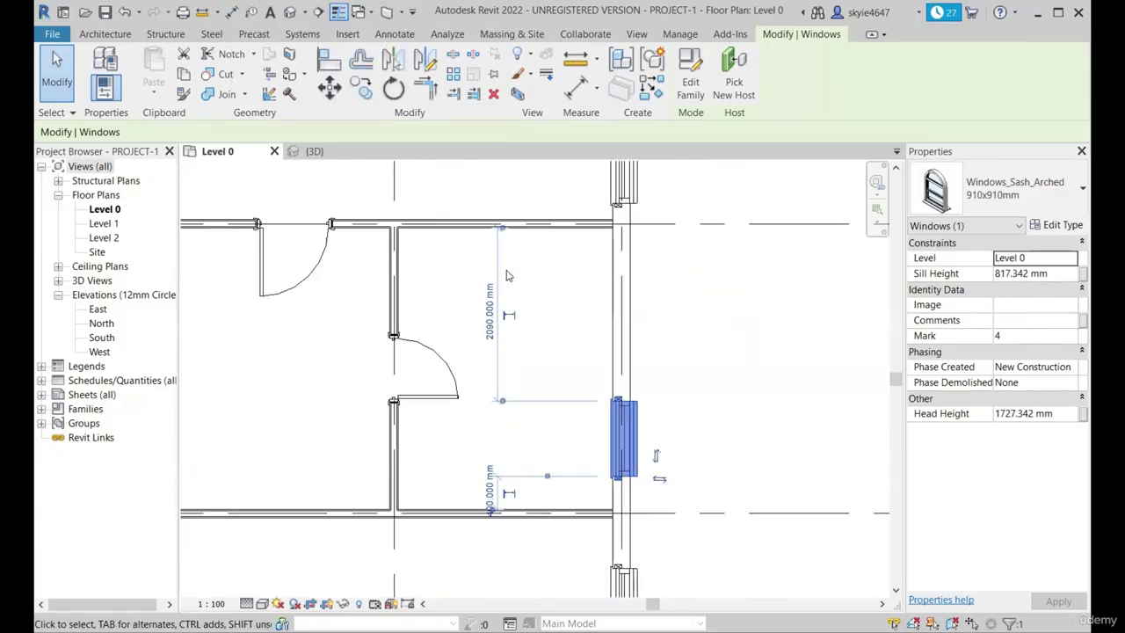
{"action": "scroll", "coordinate": [510, 520], "scroll_direction": "up", "scroll_amount": 3}
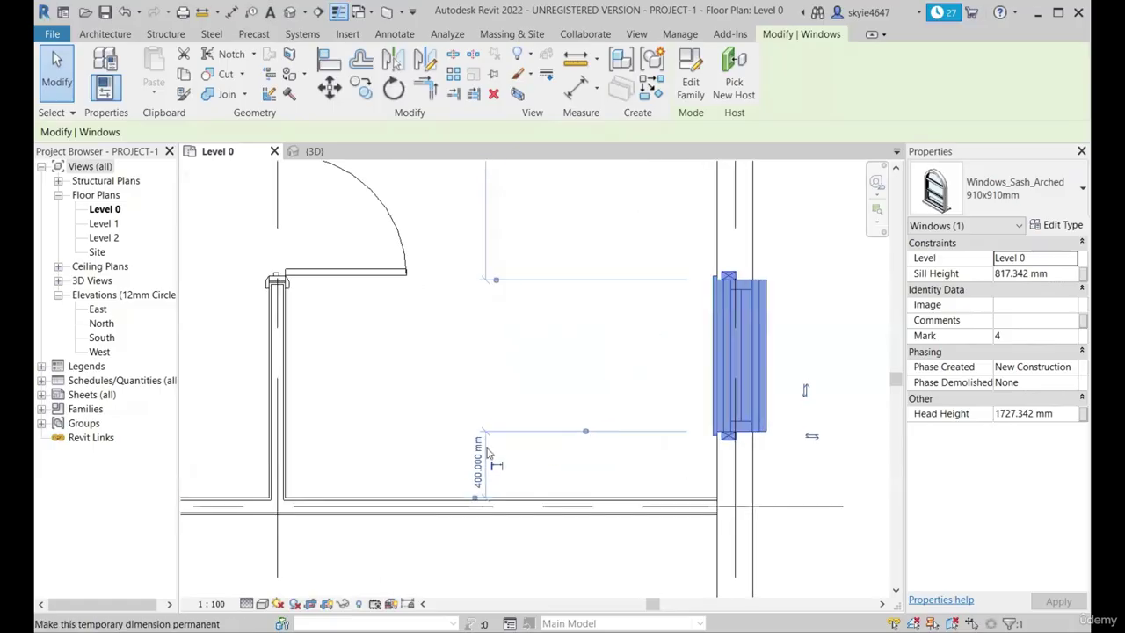
{"action": "scroll", "coordinate": [444, 516], "scroll_direction": "down", "scroll_amount": 2}
{"action": "scroll", "coordinate": [616, 396], "scroll_direction": "up", "scroll_amount": 1}
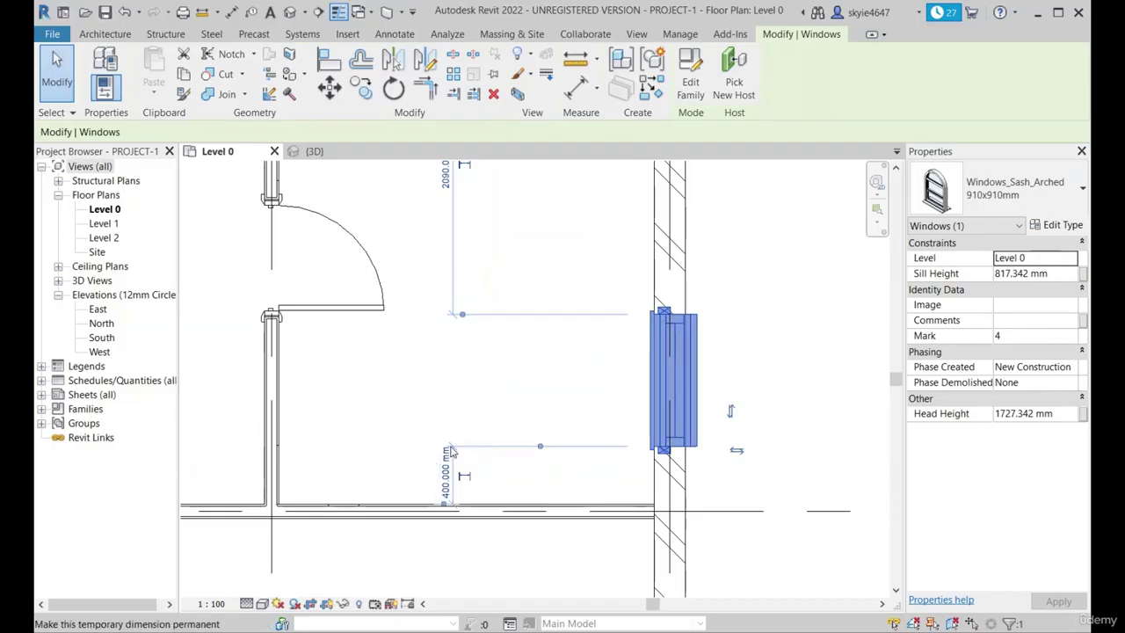
{"action": "left_click", "coordinate": [449, 476]}
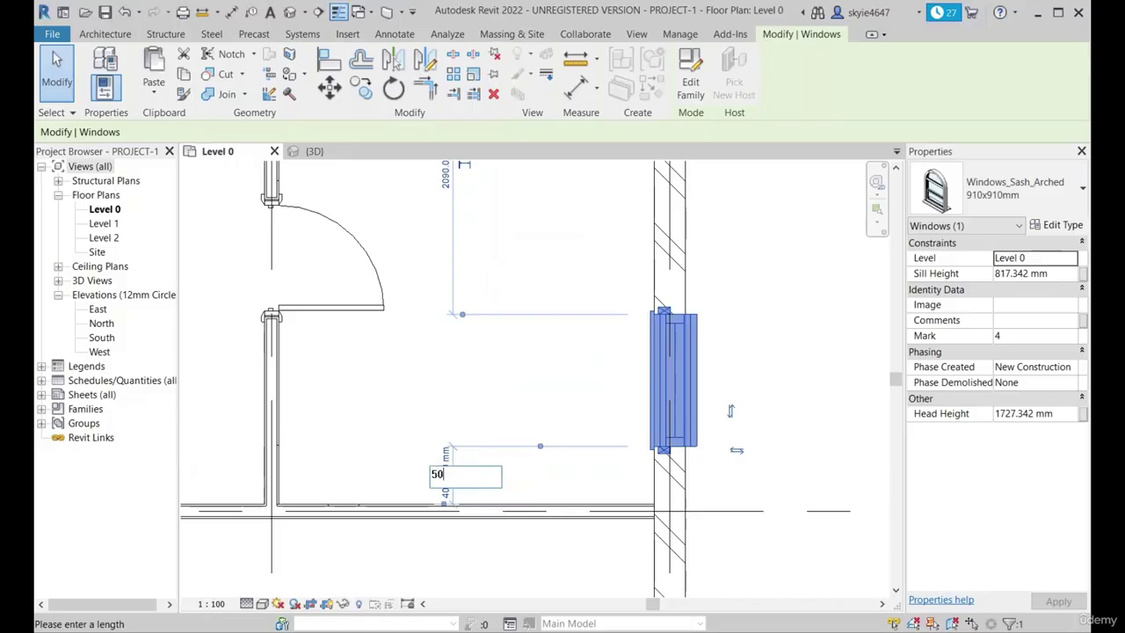
{"action": "key", "text": "Return"}
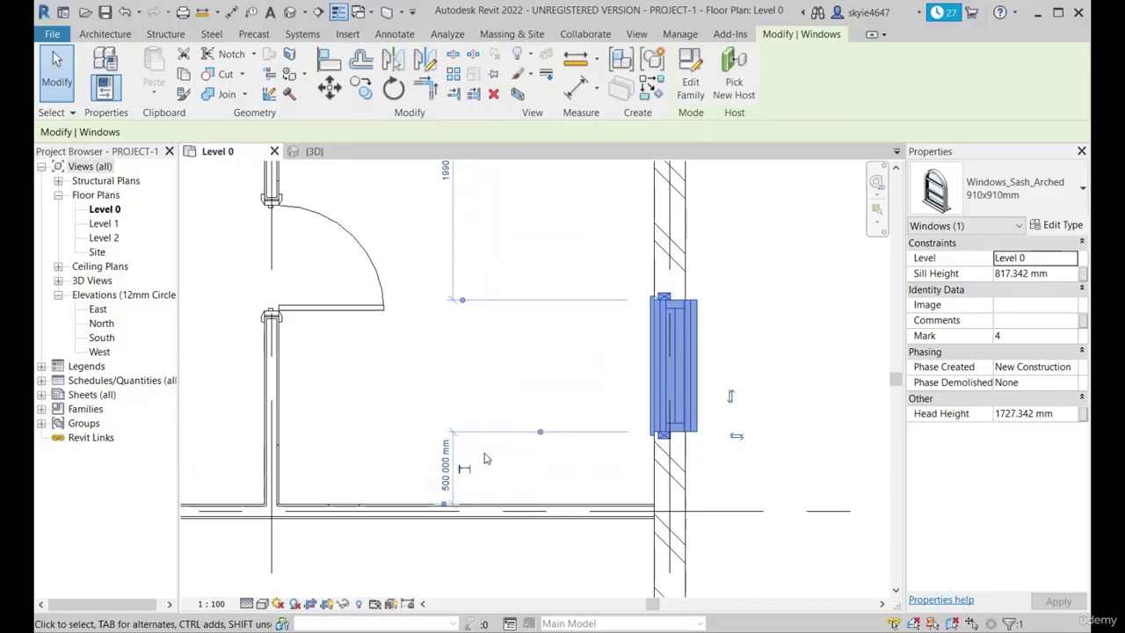
Step: Check the spacing of the east wall's arched sash window from the partition walls at grids B and C, and deselect the window
{"action": "scroll", "coordinate": [487, 458], "scroll_direction": "down", "scroll_amount": 3}
{"action": "scroll", "coordinate": [470, 182], "scroll_direction": "up", "scroll_amount": 2}
{"action": "middle_click_drag", "start_coordinate": [511, 408], "coordinate": [515, 424]}
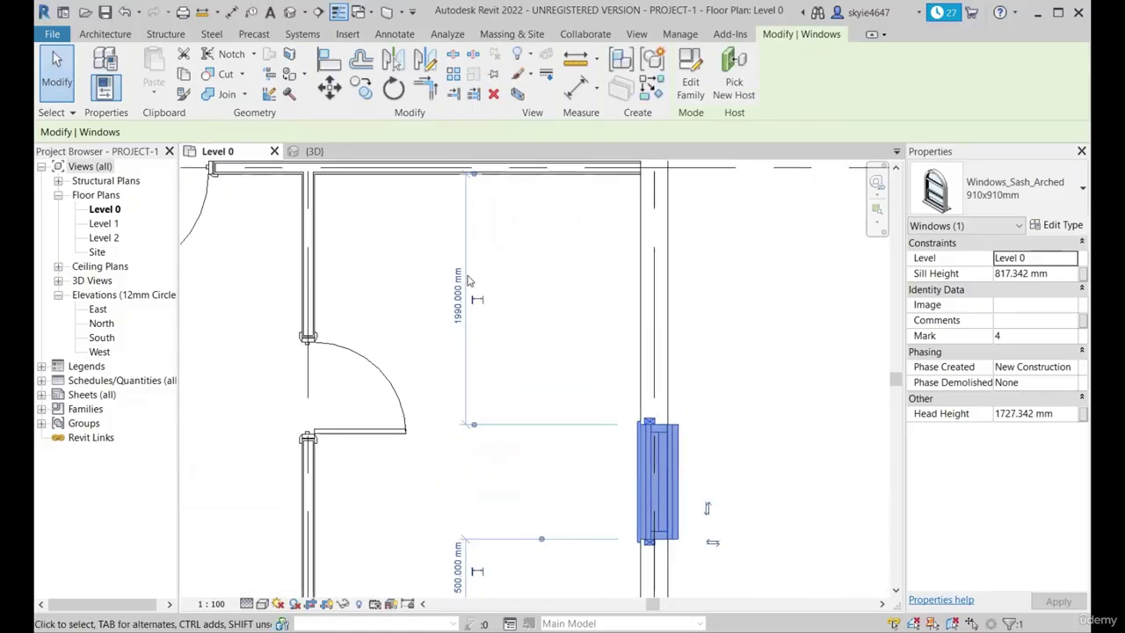
{"action": "scroll", "coordinate": [466, 312], "scroll_direction": "down", "scroll_amount": 5}
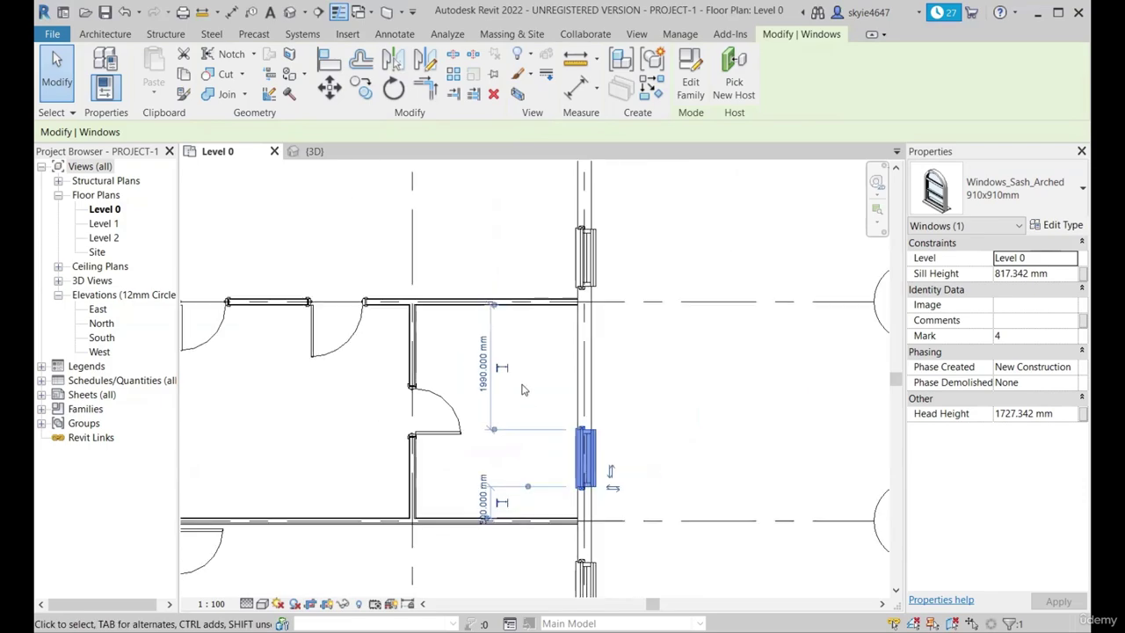
{"action": "scroll", "coordinate": [587, 382], "scroll_direction": "up", "scroll_amount": 3}
{"action": "scroll", "coordinate": [587, 382], "scroll_direction": "down", "scroll_amount": 3}
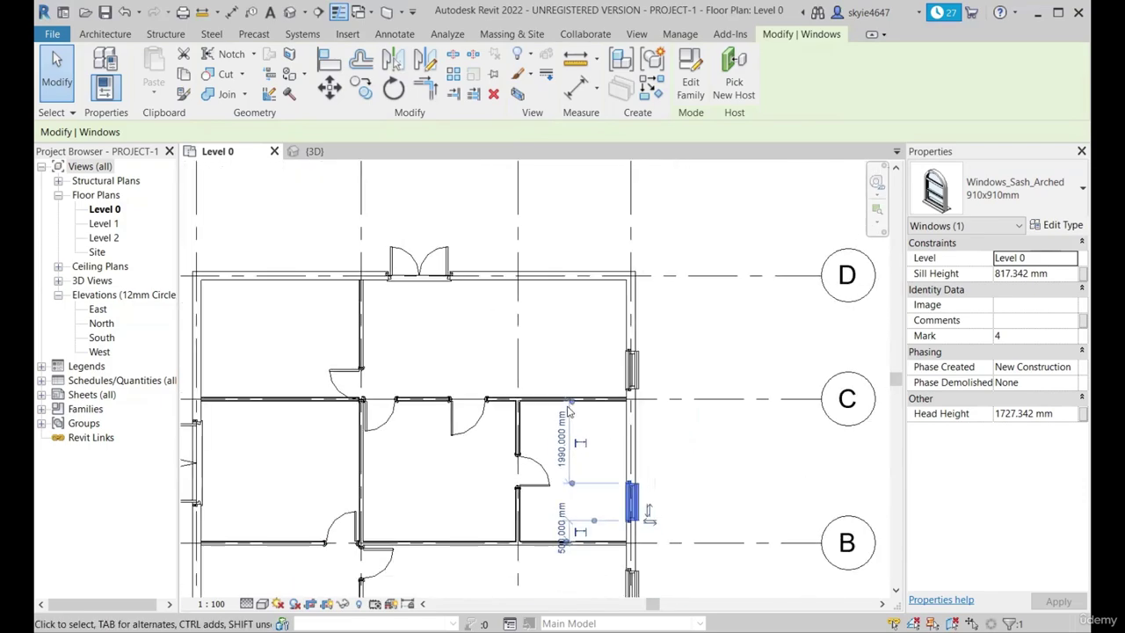
{"action": "scroll", "coordinate": [670, 528], "scroll_direction": "up", "scroll_amount": 2}
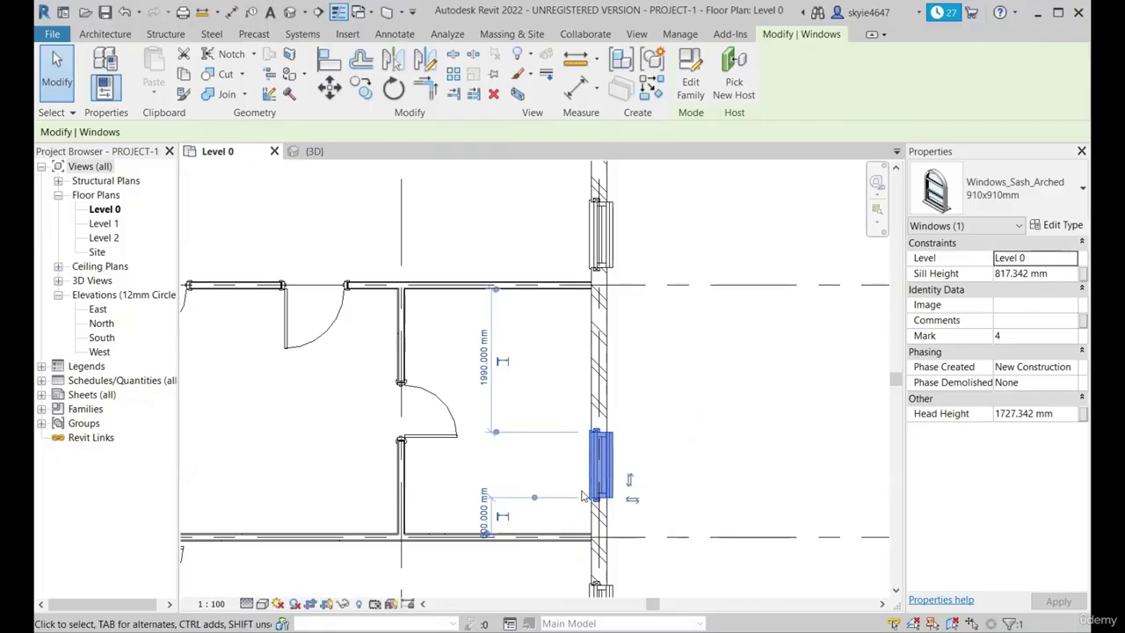
{"action": "scroll", "coordinate": [471, 418], "scroll_direction": "down", "scroll_amount": 1}
{"action": "scroll", "coordinate": [471, 419], "scroll_direction": "up", "scroll_amount": 2}
{"action": "scroll", "coordinate": [471, 418], "scroll_direction": "down", "scroll_amount": 4}
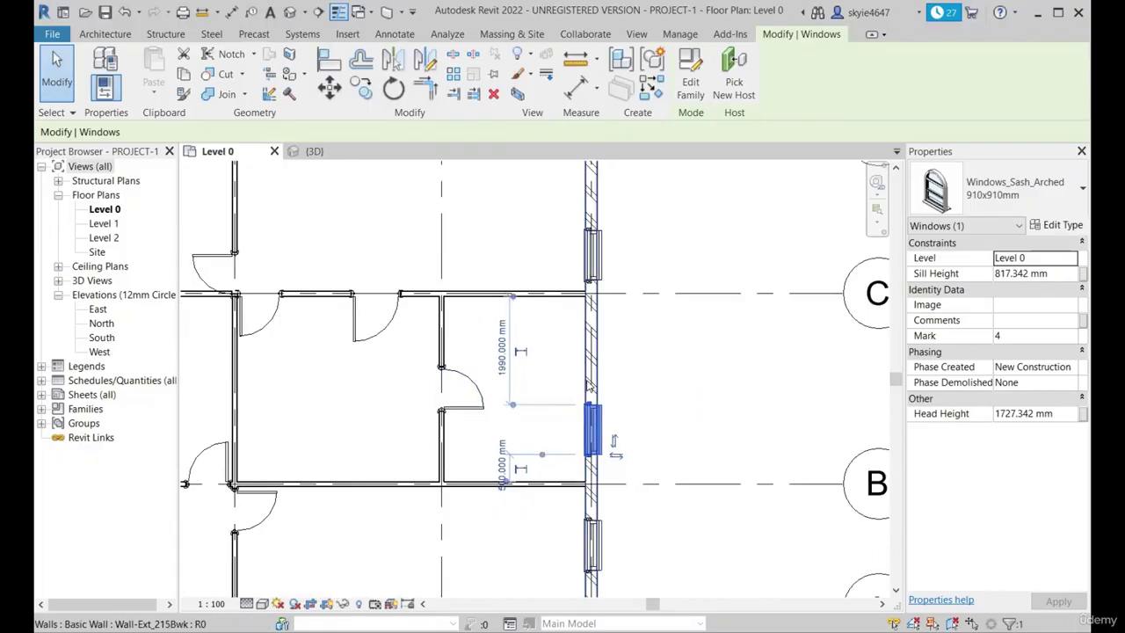
{"action": "key", "text": "Escape"}
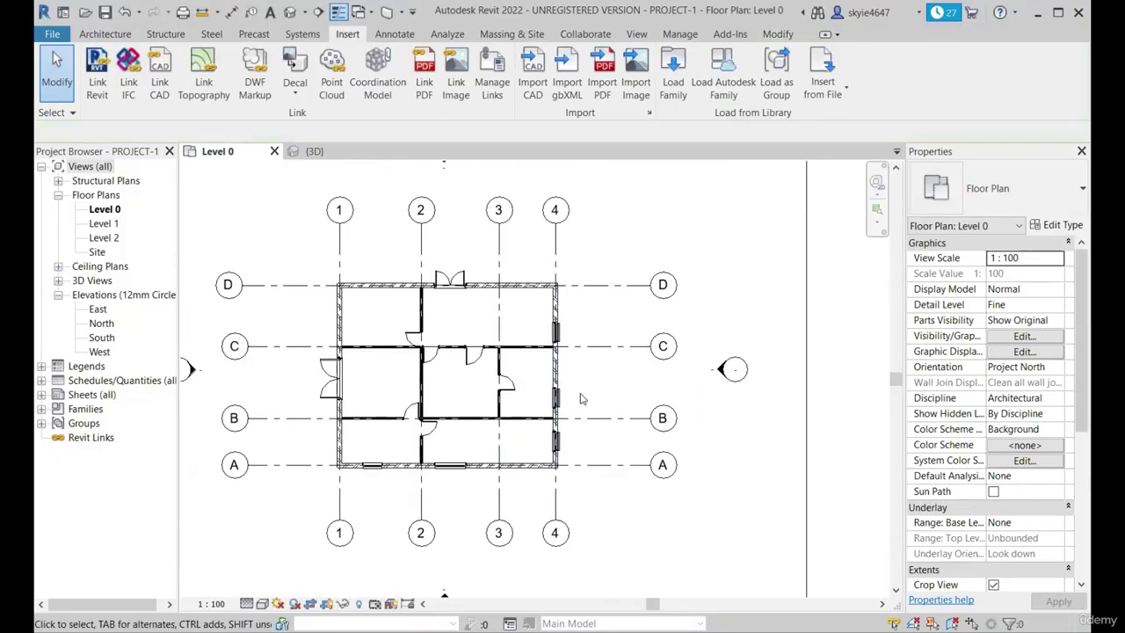